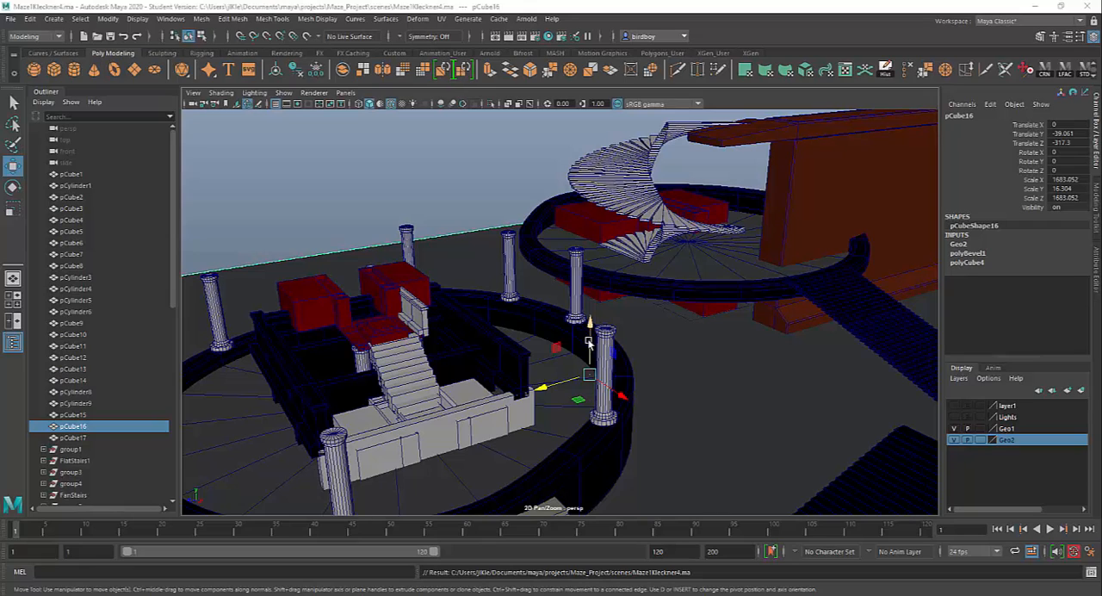
Switch to the course site in the browser, look through the modules on its home page, and return to Maya.
{"action": "left_click", "coordinate": [424, 594]}
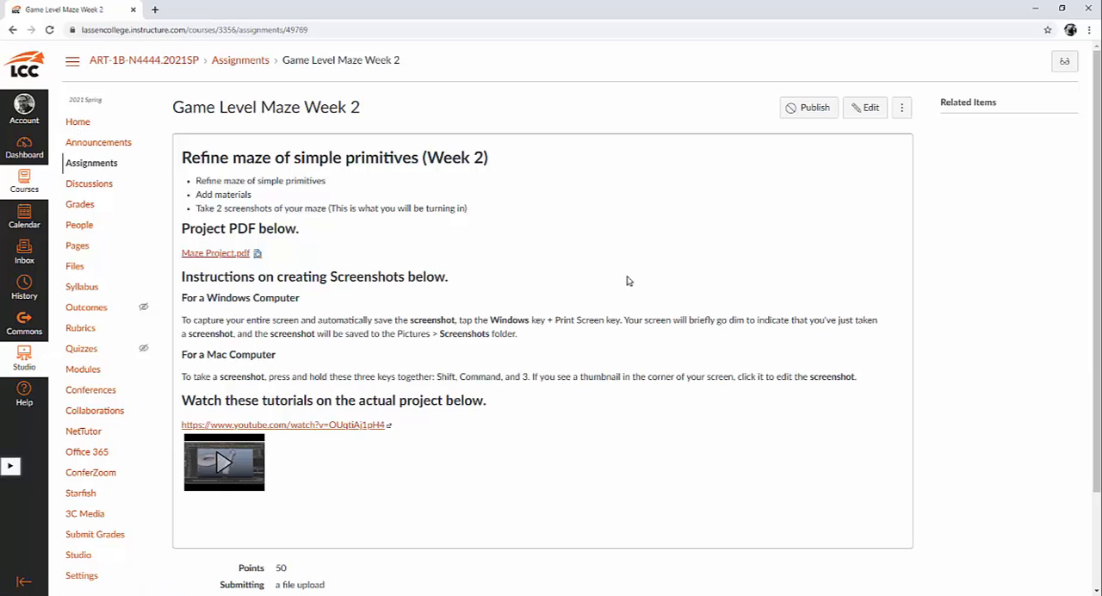
{"action": "left_click", "coordinate": [77, 122]}
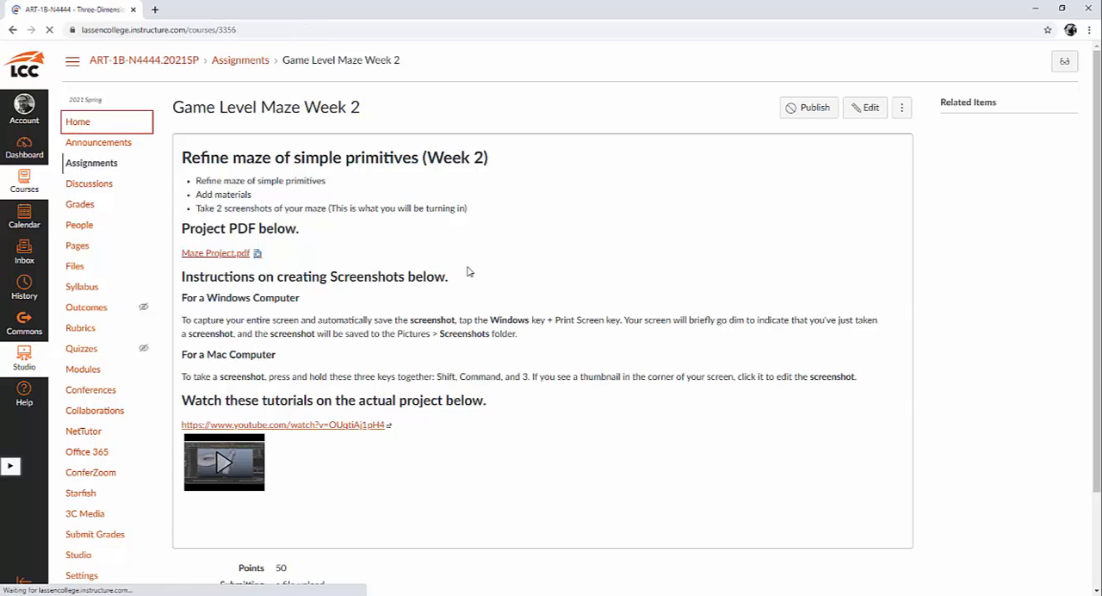
{"action": "scroll", "coordinate": [468, 270], "scroll_direction": "down", "scroll_amount": 2}
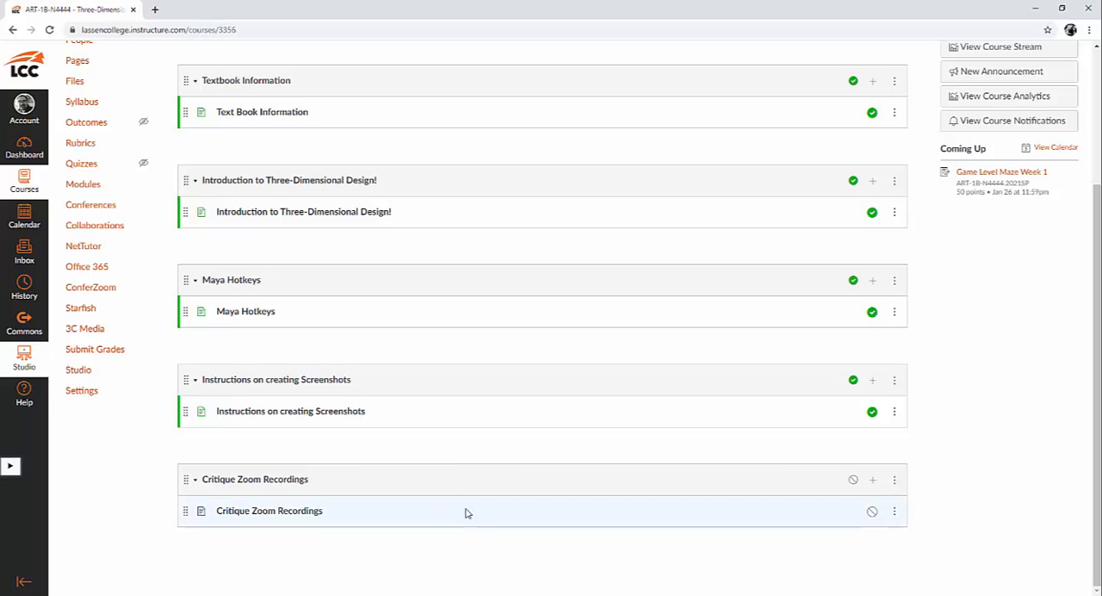
{"action": "scroll", "coordinate": [438, 497], "scroll_direction": "up", "scroll_amount": 3}
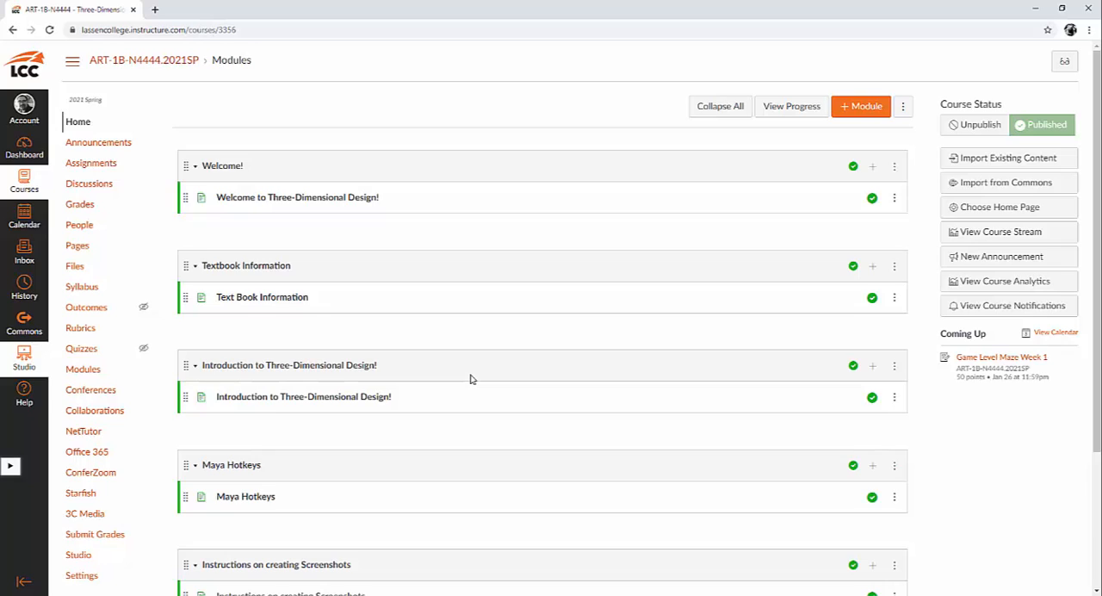
{"action": "scroll", "coordinate": [470, 378], "scroll_direction": "down", "scroll_amount": 2}
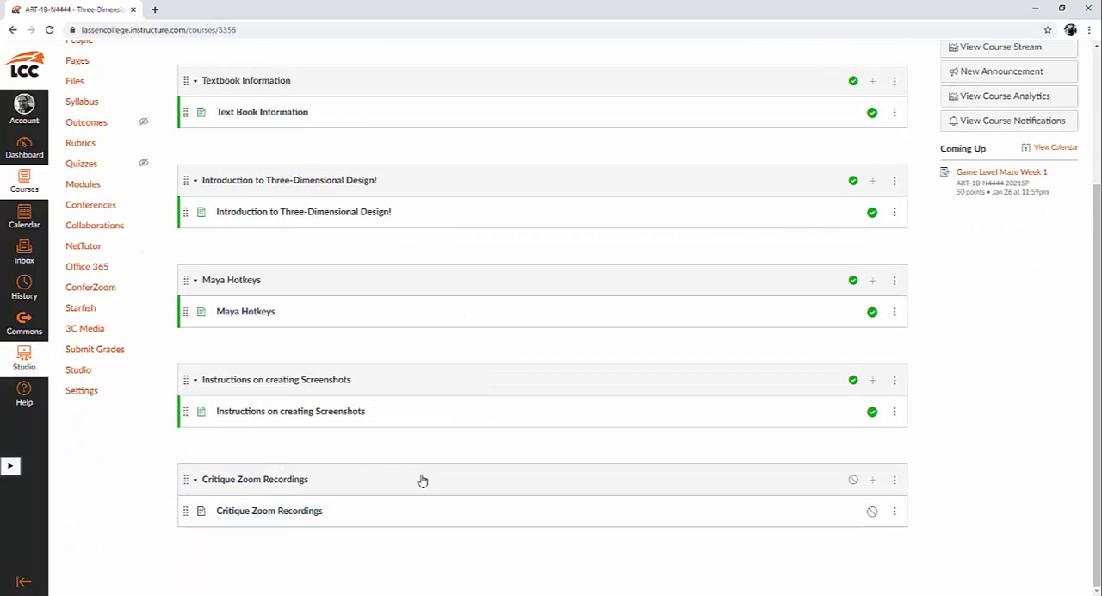
{"action": "scroll", "coordinate": [422, 480], "scroll_direction": "up", "scroll_amount": 3}
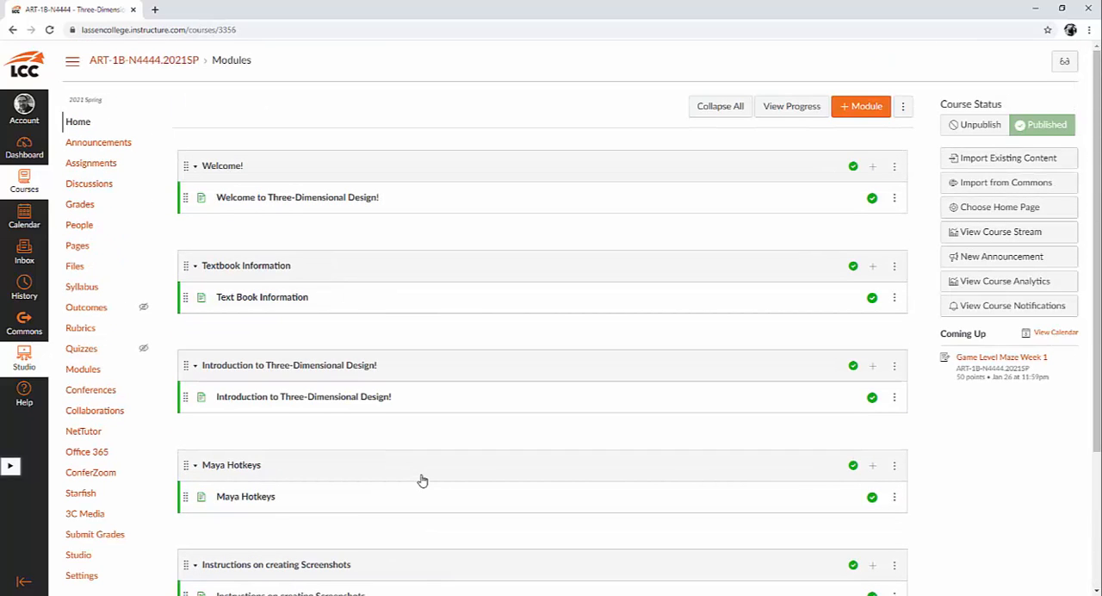
{"action": "left_click", "coordinate": [1034, 9]}
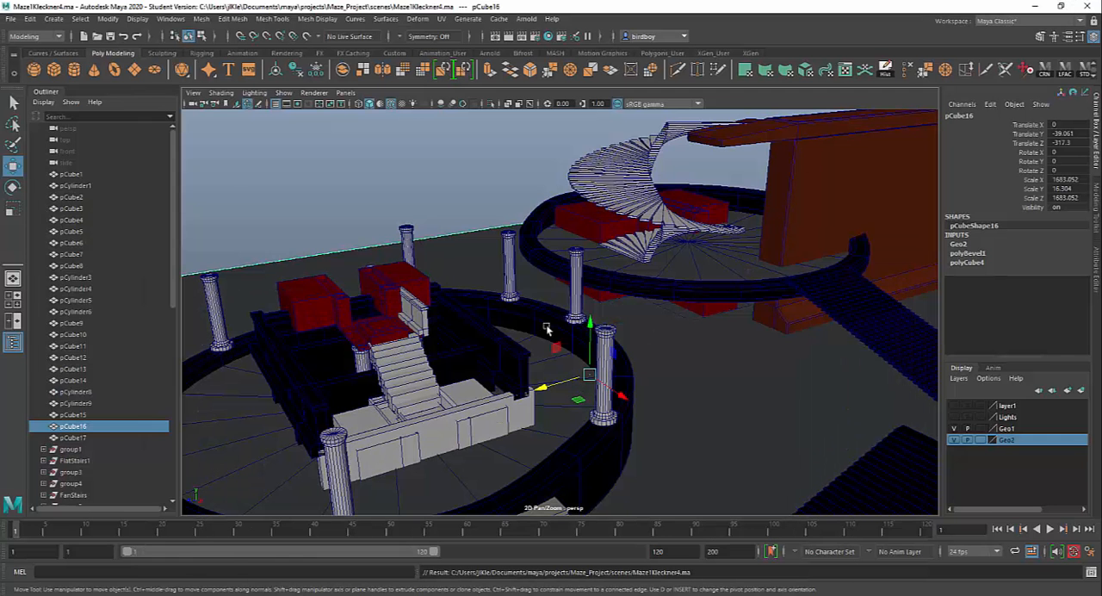
Open the Polygon Primitives list as a separate floating window over the maze scene.
{"action": "left_click", "coordinate": [55, 18]}
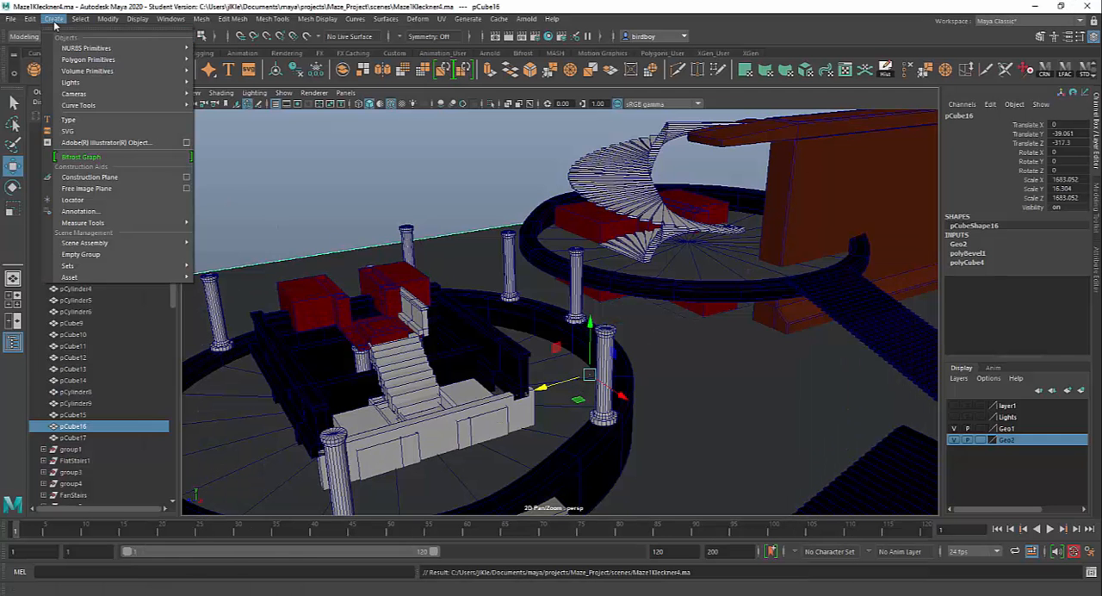
{"action": "mouse_move", "coordinate": [72, 49]}
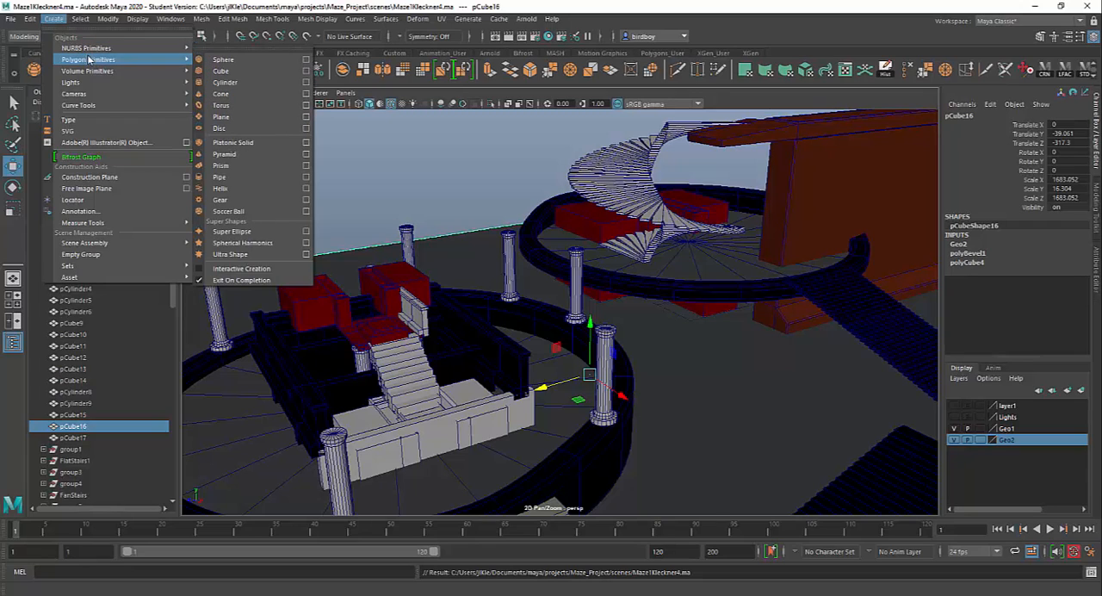
{"action": "left_click", "coordinate": [218, 52]}
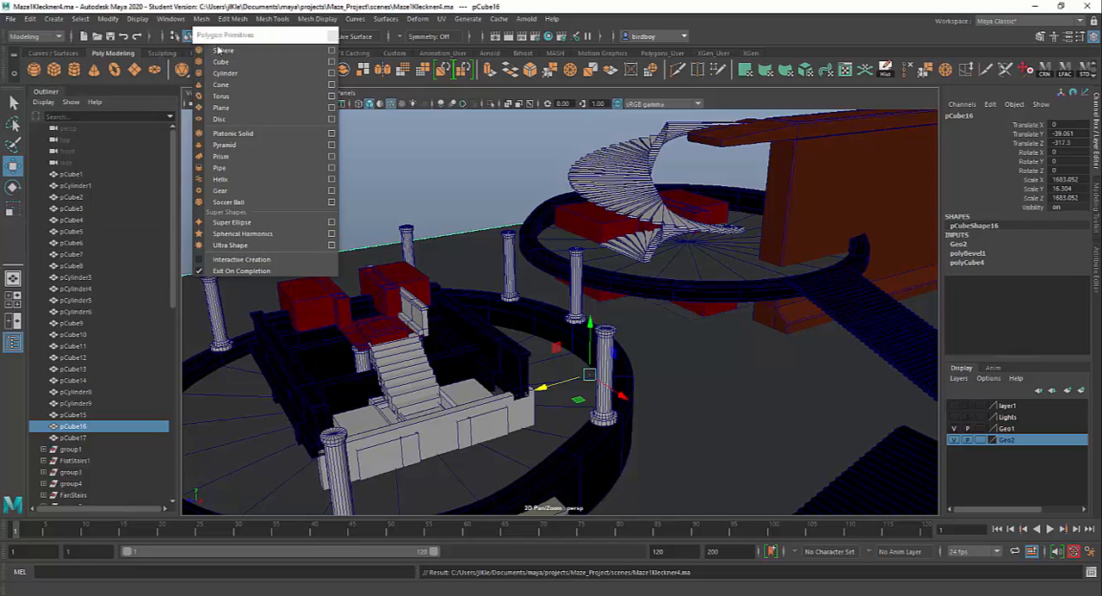
{"action": "left_click_drag", "start_coordinate": [236, 36], "coordinate": [235, 133]}
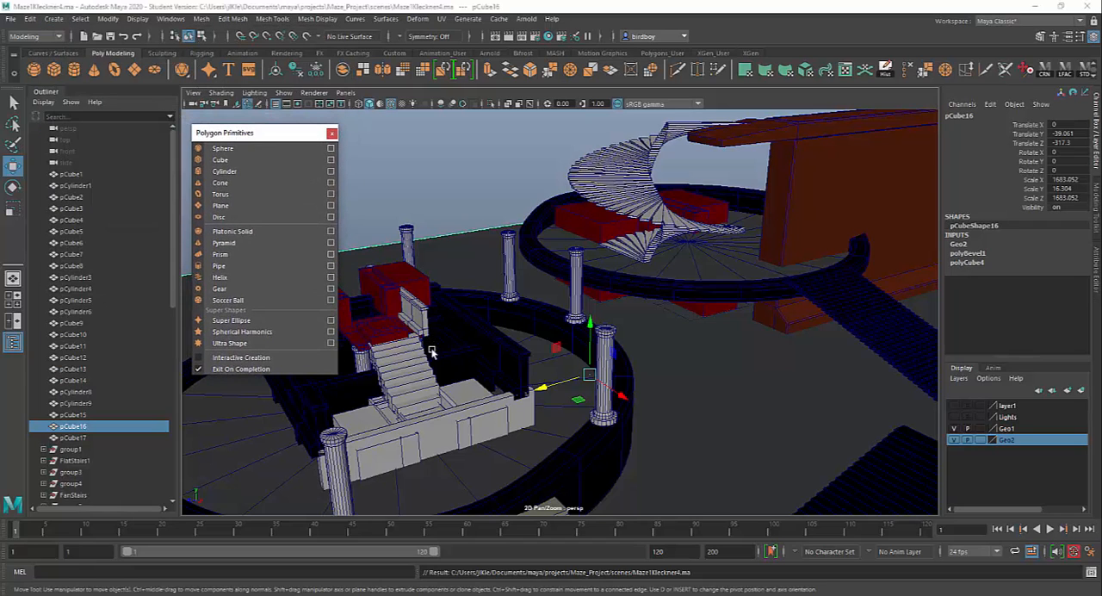
Examine the primitives used in the maze by selecting the grey floor block, the red upper block and the front wall.
{"action": "left_click", "coordinate": [496, 424]}
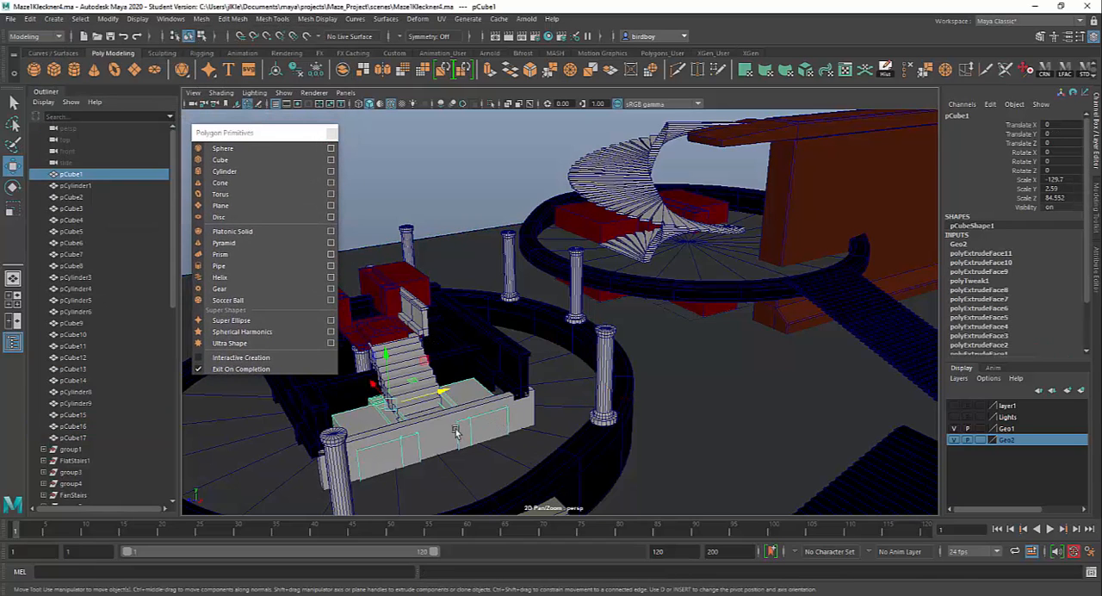
{"action": "left_click", "coordinate": [413, 291]}
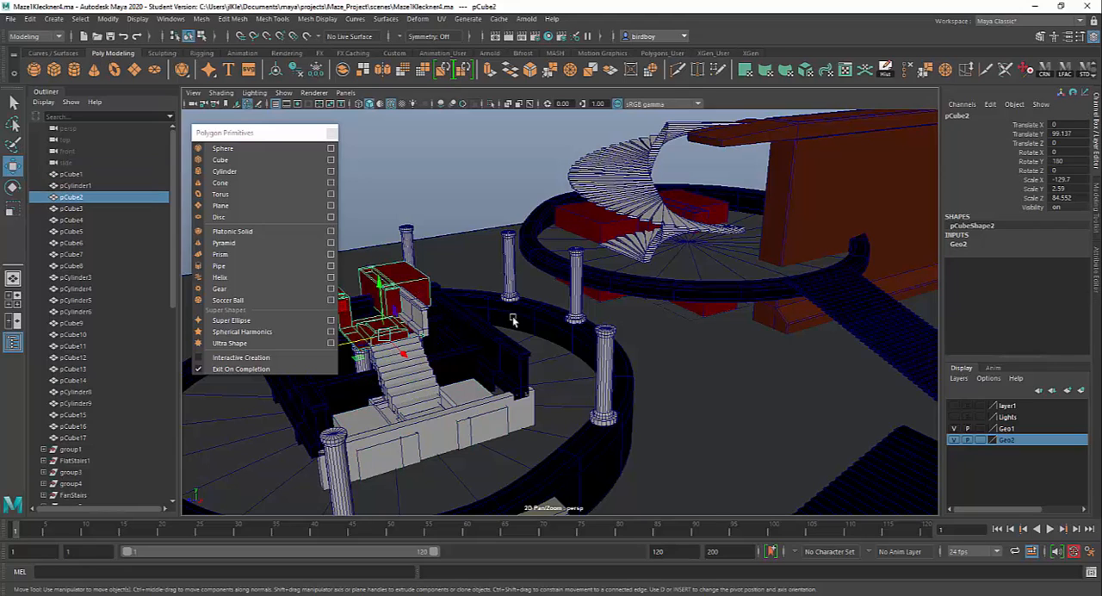
{"action": "left_click_drag", "start_coordinate": [594, 350], "coordinate": [628, 327], "text": "alt"}
{"action": "middle_click_drag", "start_coordinate": [628, 327], "coordinate": [700, 276], "text": "alt"}
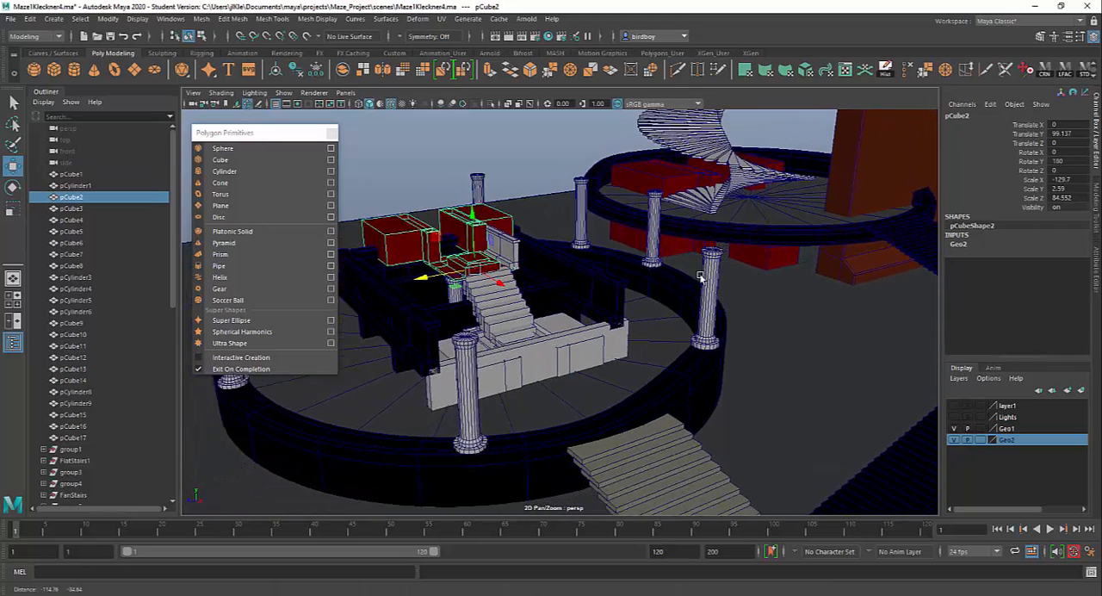
{"action": "left_click_drag", "start_coordinate": [701, 277], "coordinate": [762, 253], "text": "alt"}
{"action": "right_click_drag", "start_coordinate": [701, 295], "coordinate": [704, 395], "text": "alt"}
{"action": "left_click_drag", "start_coordinate": [704, 395], "coordinate": [683, 384], "text": "alt"}
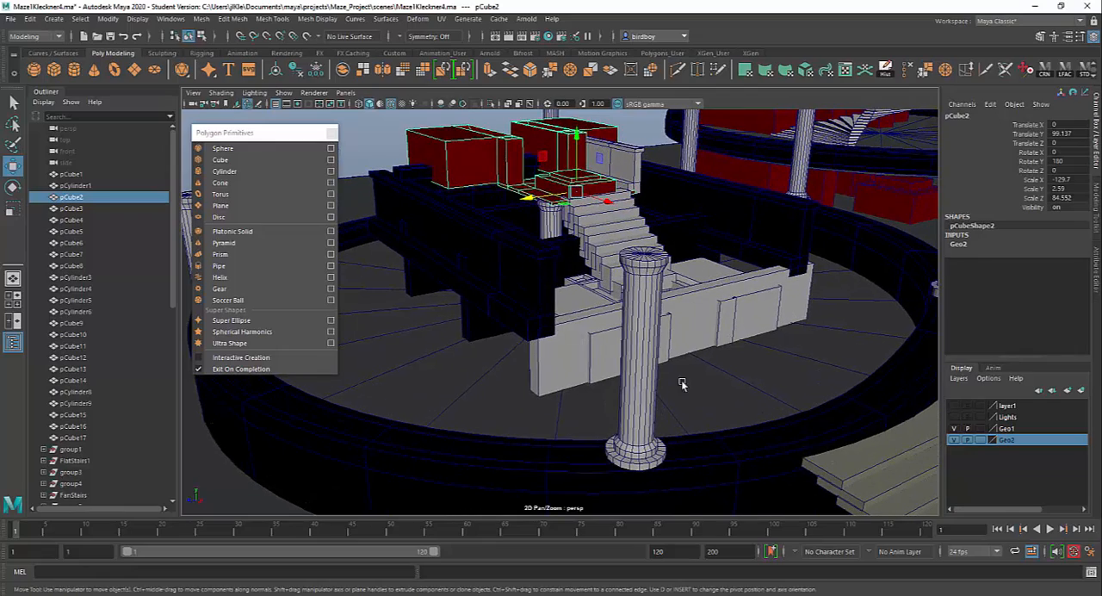
{"action": "left_click", "coordinate": [639, 352]}
{"action": "left_click", "coordinate": [572, 329]}
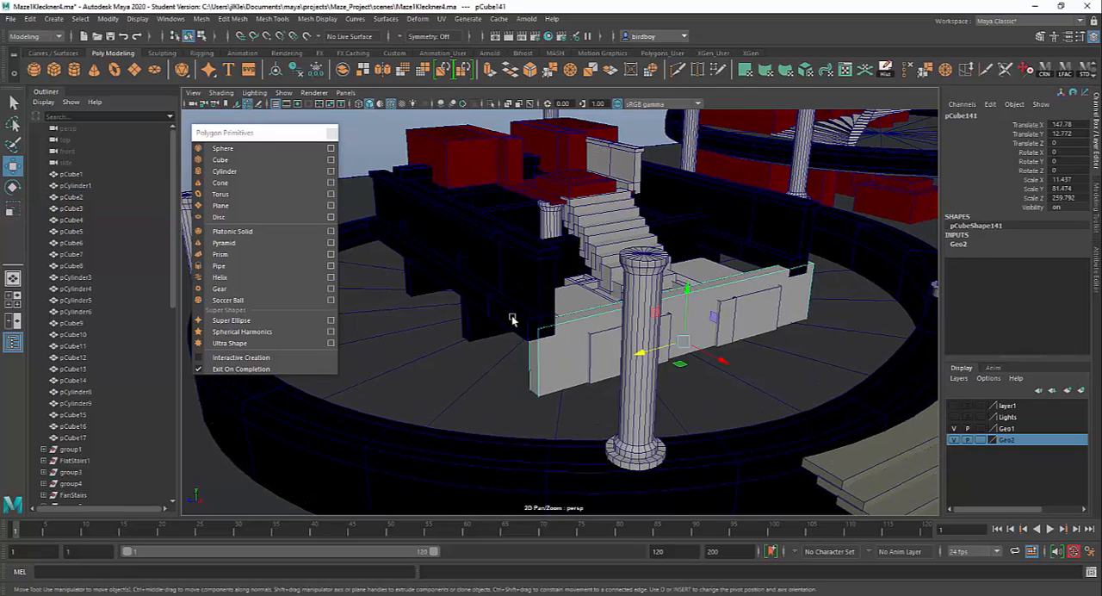
Examine the top of the front column up close and close the floating Polygon Primitives window.
{"action": "left_click_drag", "start_coordinate": [641, 305], "coordinate": [624, 318], "text": "alt"}
{"action": "middle_click_drag", "start_coordinate": [624, 319], "coordinate": [668, 243], "text": "alt"}
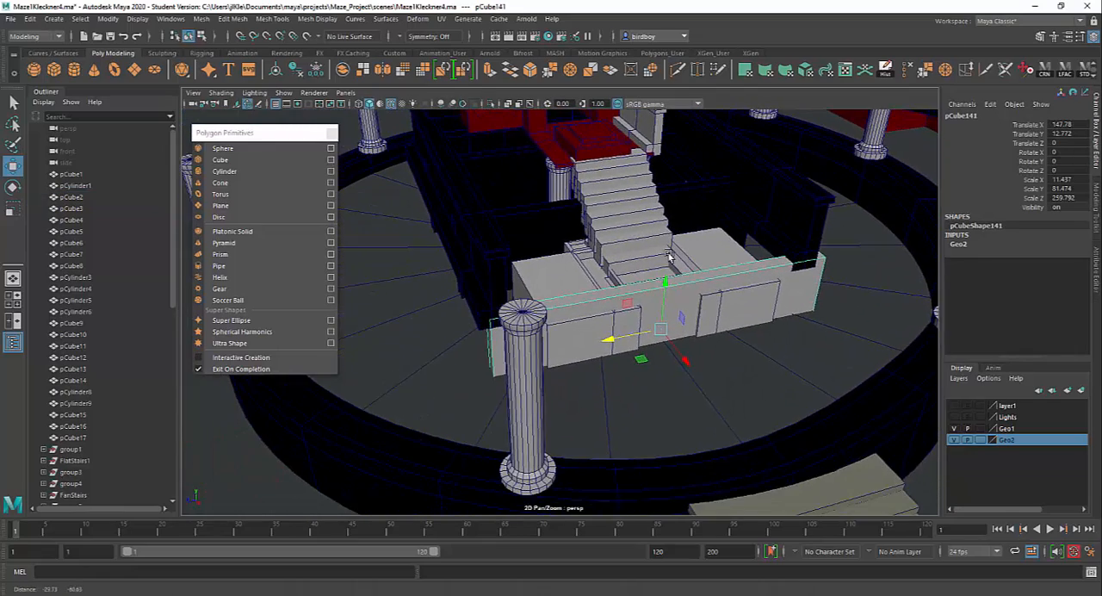
{"action": "right_click_drag", "start_coordinate": [669, 244], "coordinate": [679, 447], "text": "alt"}
{"action": "left_click", "coordinate": [414, 319]}
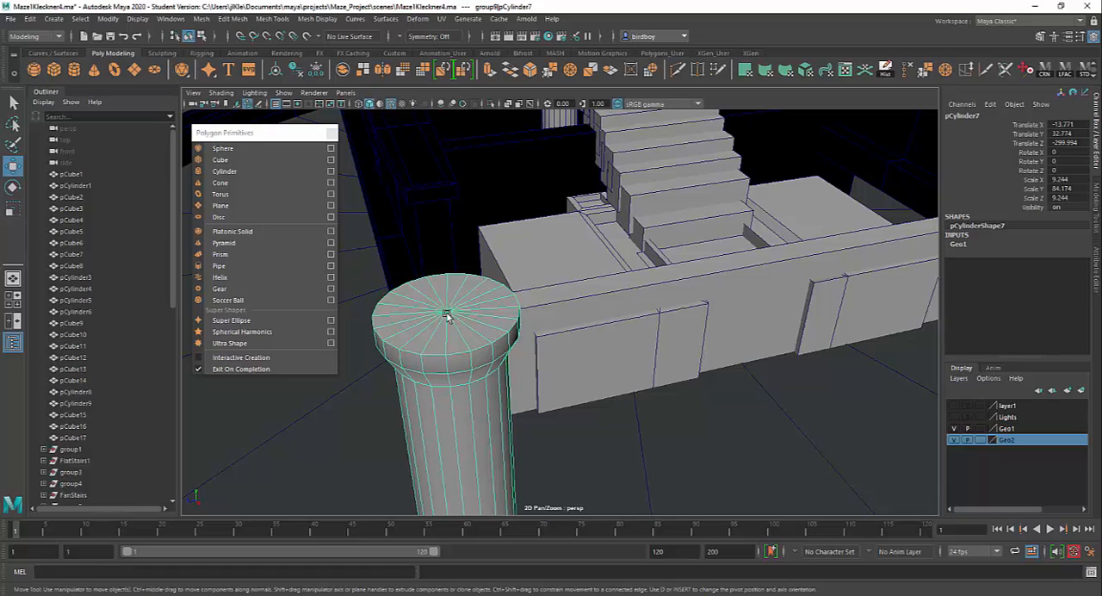
{"action": "scroll", "coordinate": [457, 351], "scroll_direction": "down", "scroll_amount": 5}
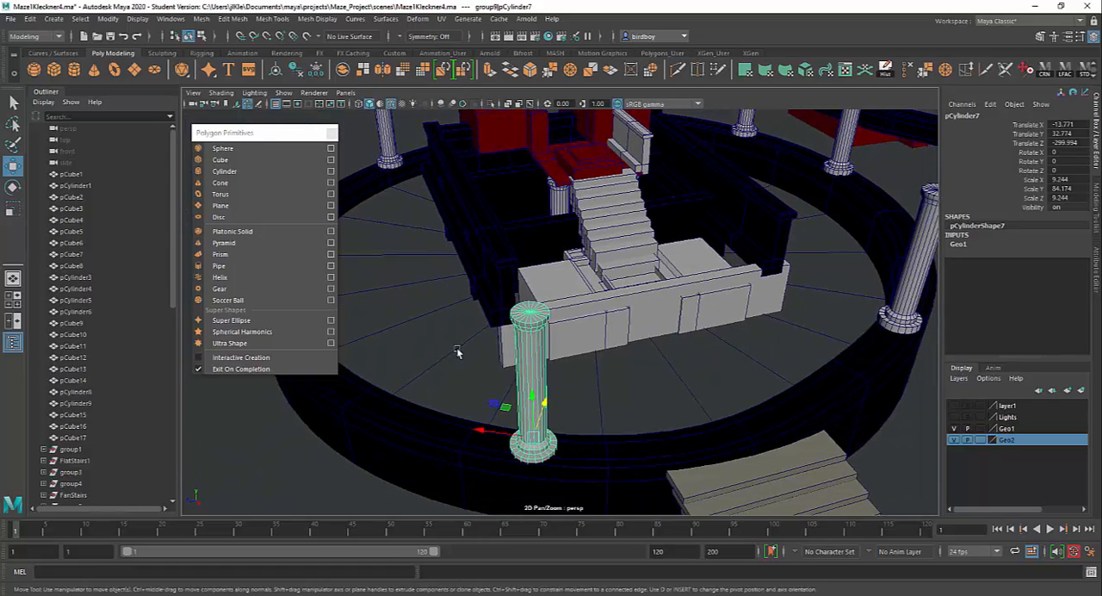
{"action": "left_click_drag", "start_coordinate": [524, 391], "coordinate": [558, 411], "text": "alt"}
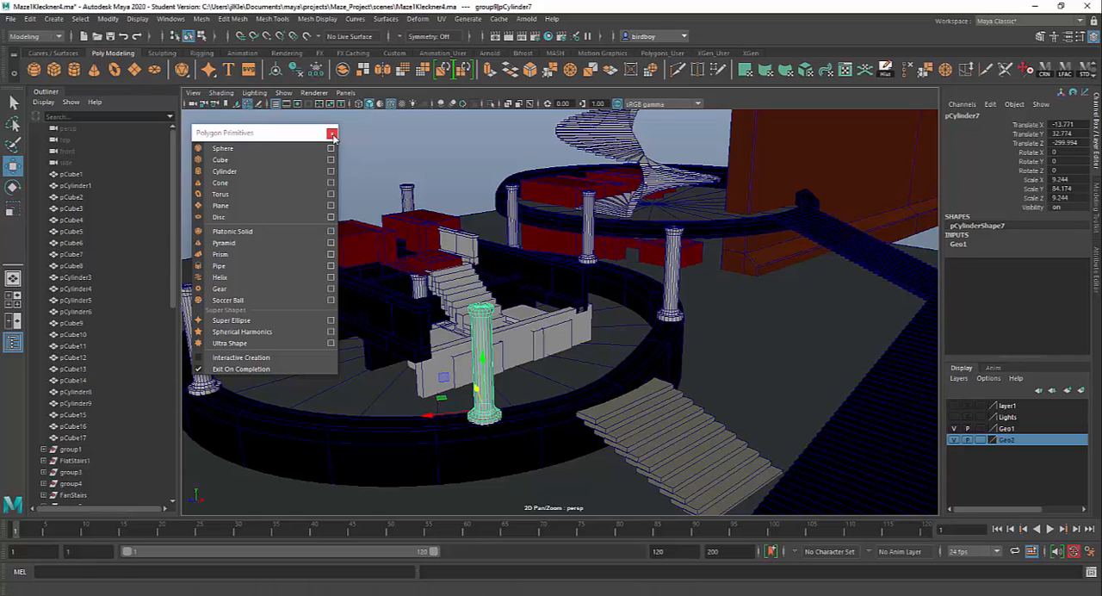
{"action": "left_click", "coordinate": [331, 135]}
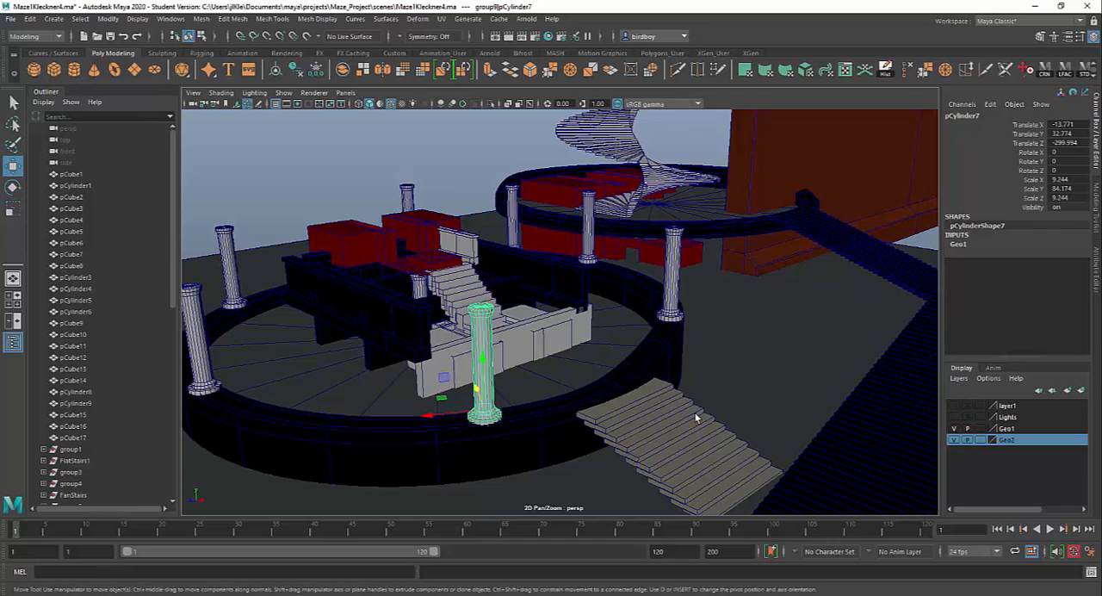
Hide the Geo1 and Geo2 display layers so that the maze geometry is out of the view.
{"action": "right_click_drag", "start_coordinate": [690, 440], "coordinate": [533, 318], "text": "alt"}
{"action": "left_click_drag", "start_coordinate": [533, 318], "coordinate": [895, 426], "text": "alt"}
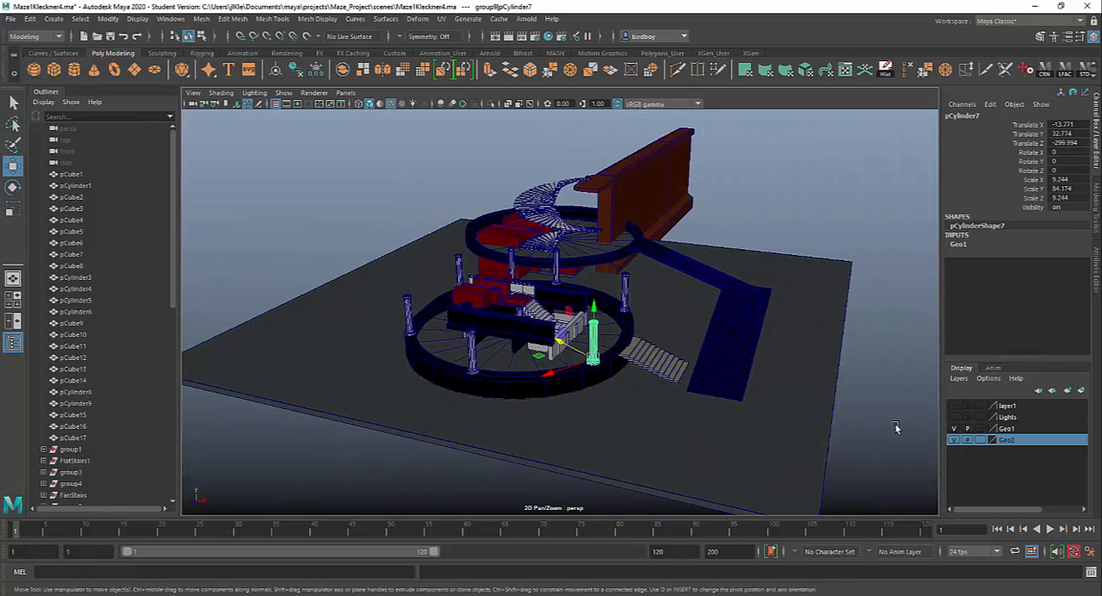
{"action": "left_click", "coordinate": [954, 428]}
{"action": "left_click", "coordinate": [954, 438]}
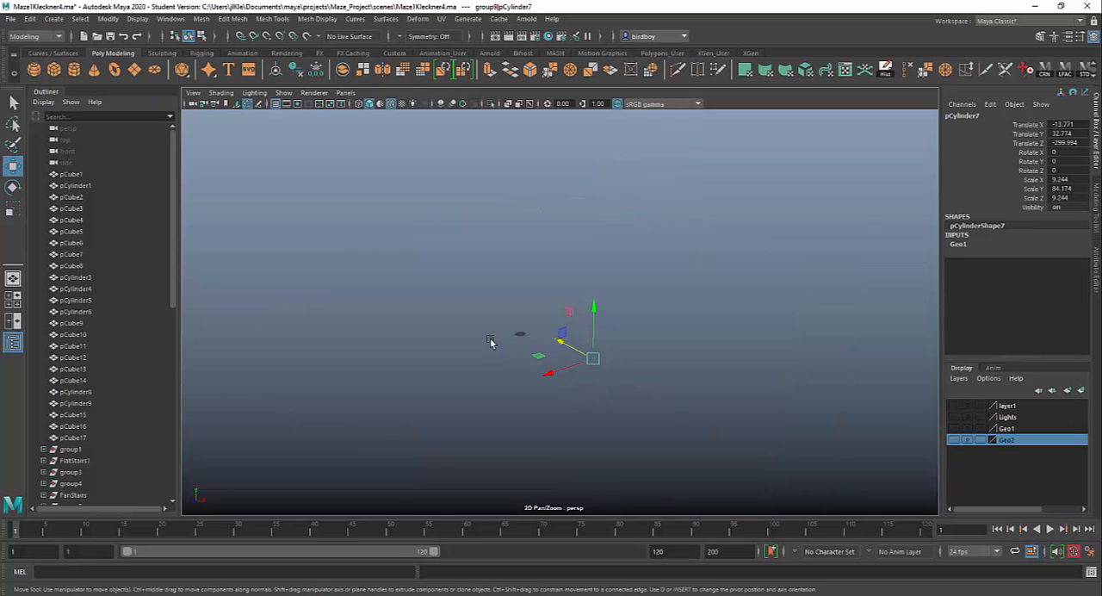
Create a default polygon cylinder at the origin and frame it in the perspective view.
{"action": "left_click", "coordinate": [76, 72]}
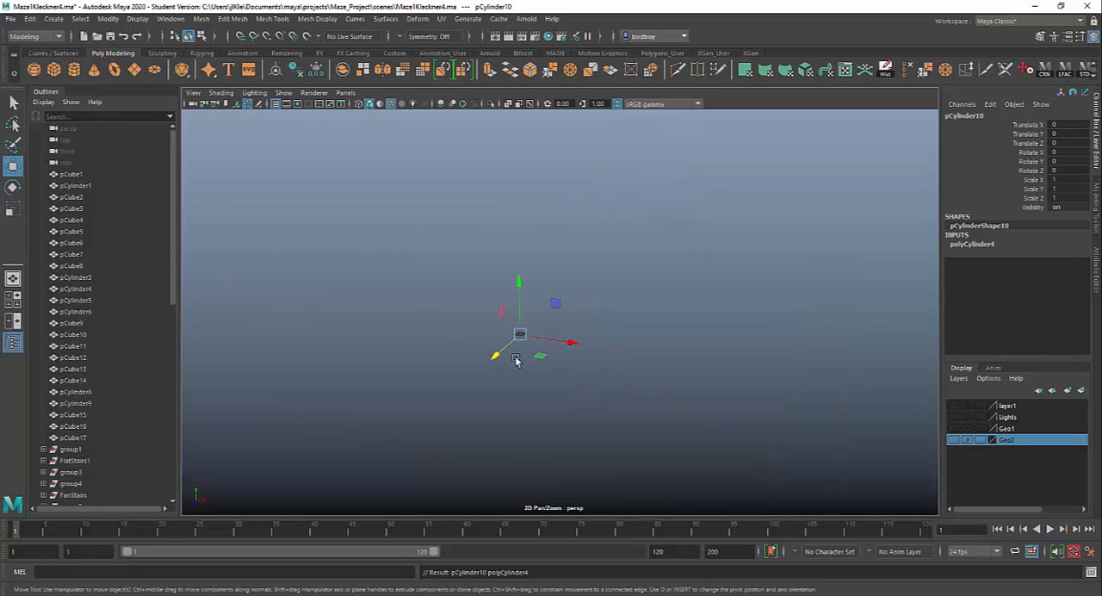
{"action": "key", "text": "f"}
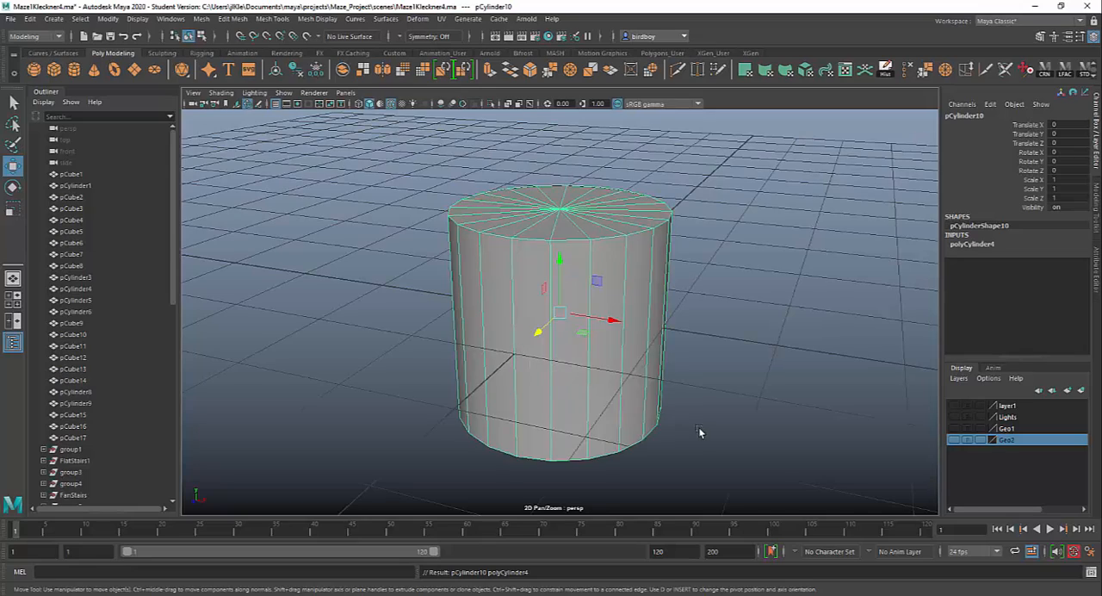
{"action": "right_click_drag", "start_coordinate": [653, 383], "coordinate": [560, 313], "text": "alt"}
{"action": "middle_click_drag", "start_coordinate": [560, 313], "coordinate": [437, 341], "text": "alt"}
{"action": "left_click_drag", "start_coordinate": [525, 347], "coordinate": [602, 344], "text": "alt"}
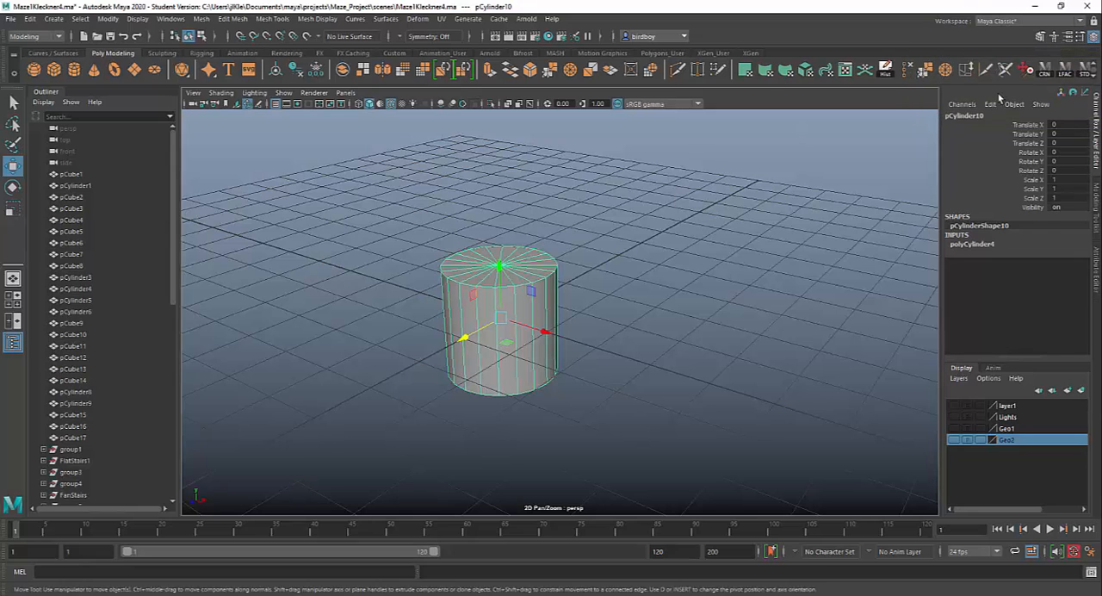
Choose the Maya Classic workspace and show the Modeling Toolkit.
{"action": "left_click", "coordinate": [1021, 23]}
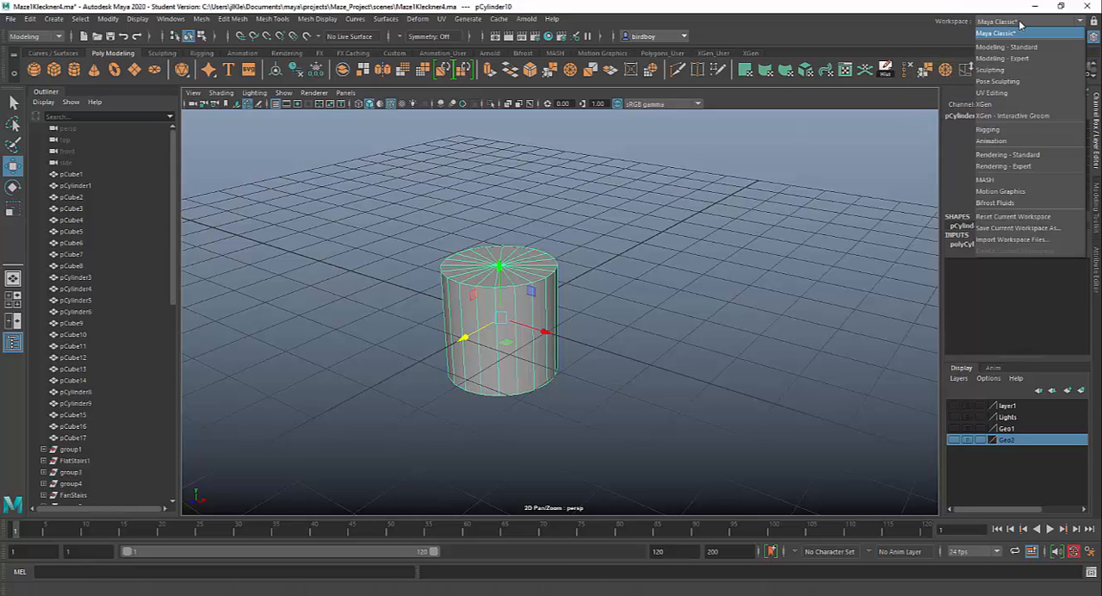
{"action": "left_click", "coordinate": [1016, 34]}
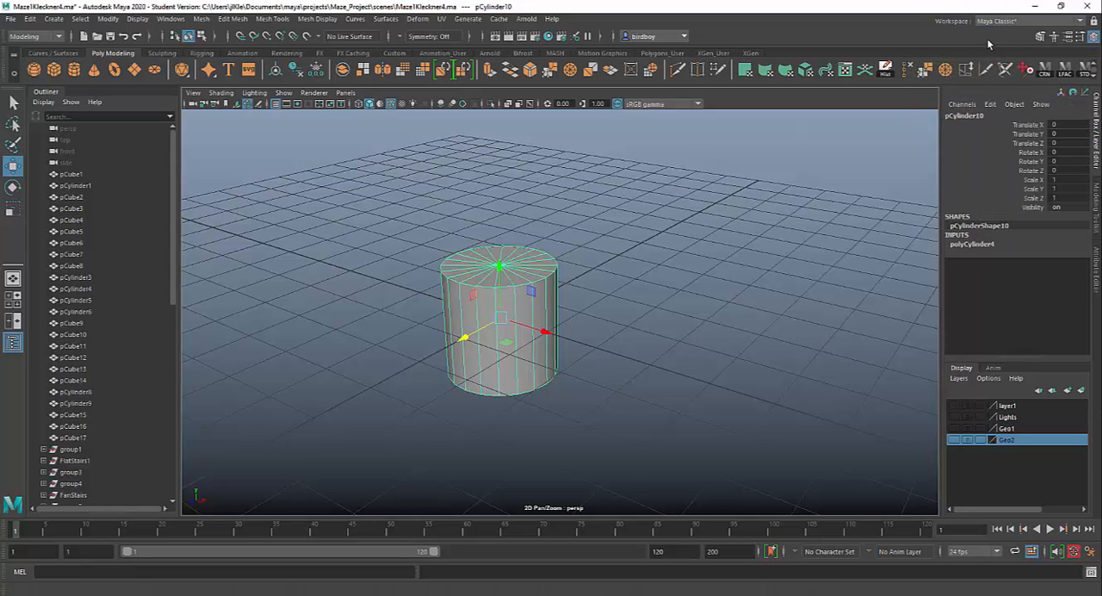
{"action": "left_click", "coordinate": [1039, 37]}
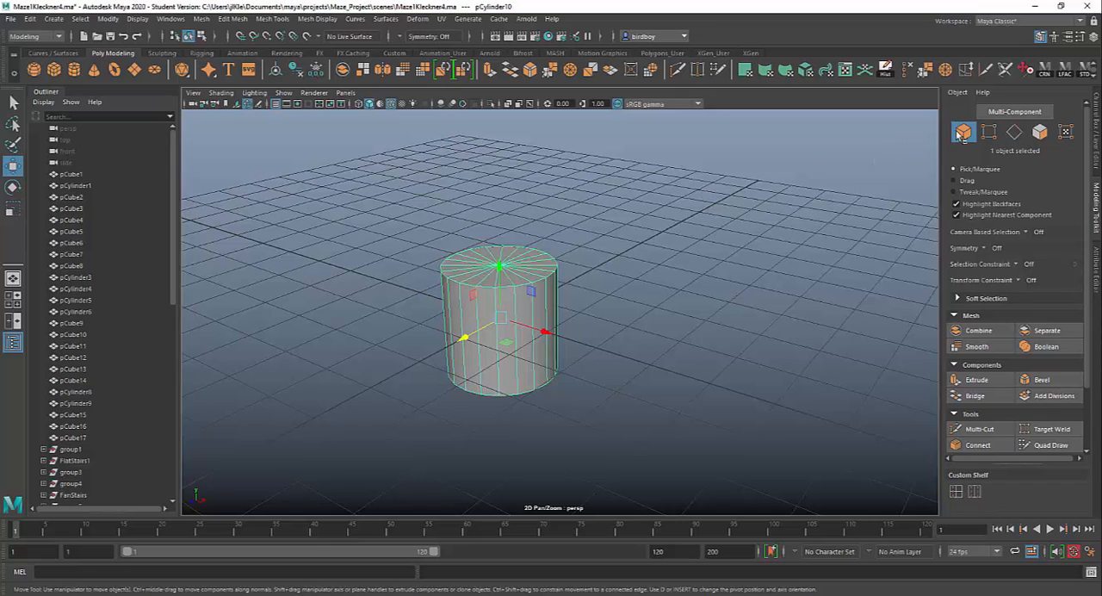
Taper the cylinder by selecting its top vertices and scaling them inward to about 0.425 in X and Z.
{"action": "left_click", "coordinate": [990, 133]}
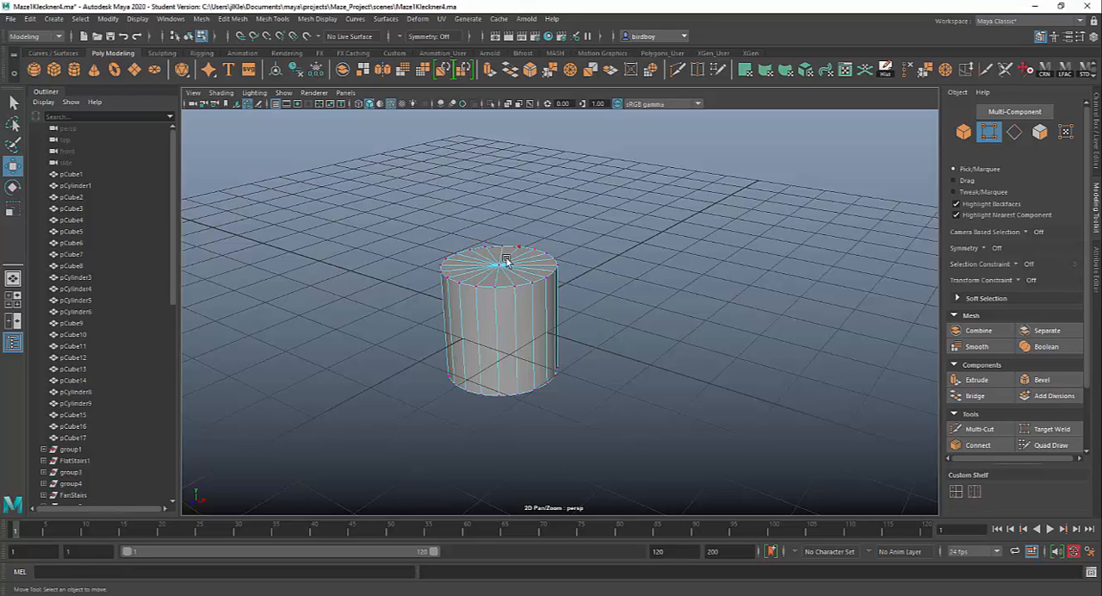
{"action": "left_click_drag", "start_coordinate": [395, 221], "coordinate": [585, 307]}
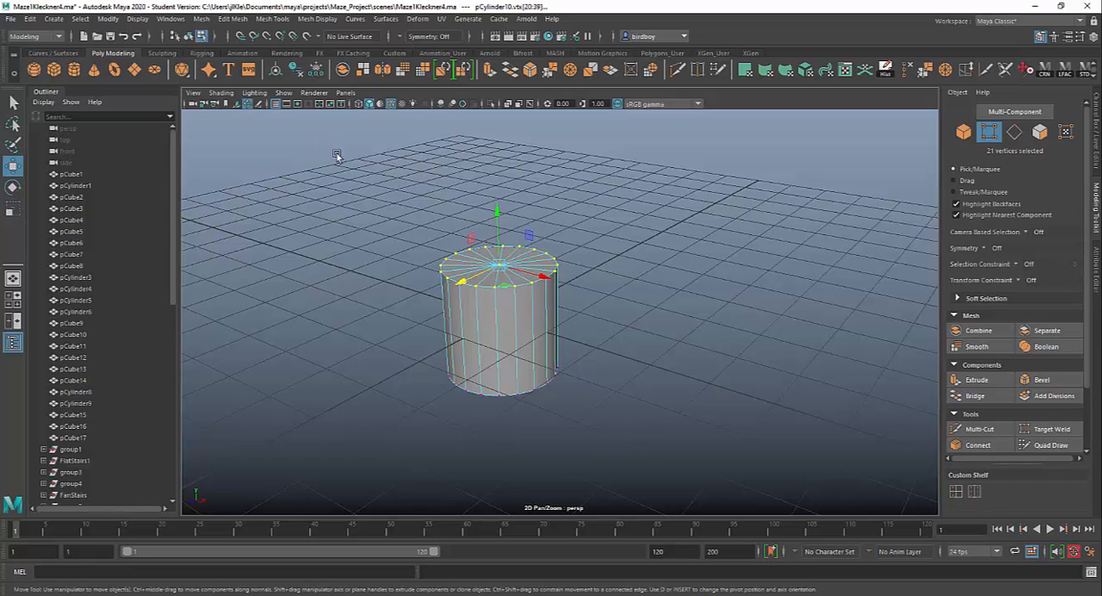
{"action": "left_click_drag", "start_coordinate": [337, 152], "coordinate": [600, 312]}
{"action": "left_click_drag", "start_coordinate": [609, 406], "coordinate": [714, 381], "text": "alt"}
{"action": "key", "text": "r"}
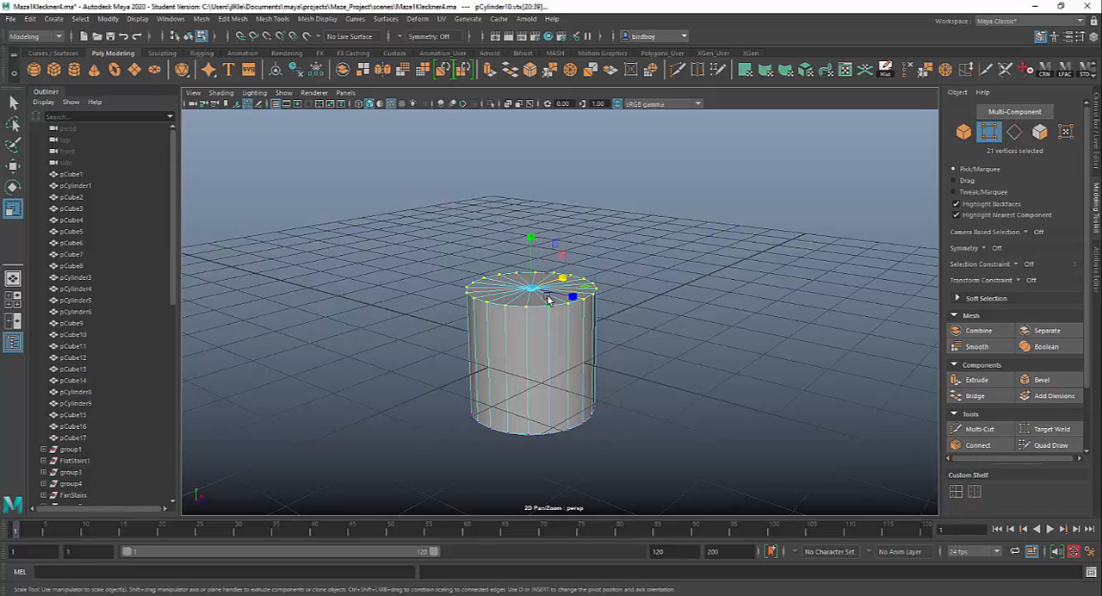
{"action": "left_click_drag", "start_coordinate": [534, 291], "coordinate": [481, 300]}
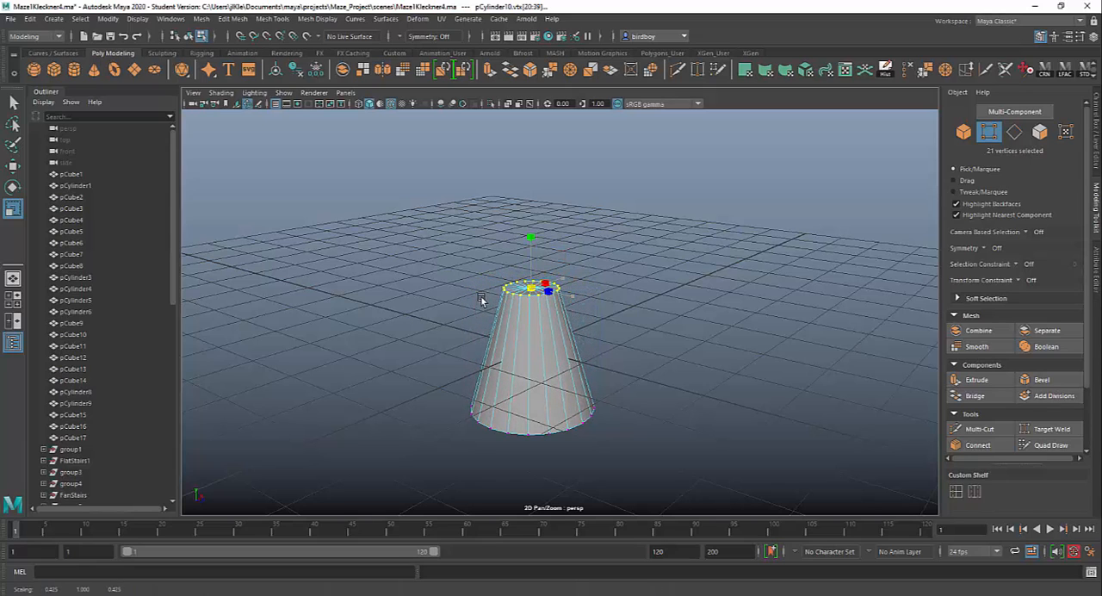
{"action": "left_click_drag", "start_coordinate": [758, 391], "coordinate": [702, 370], "text": "alt"}
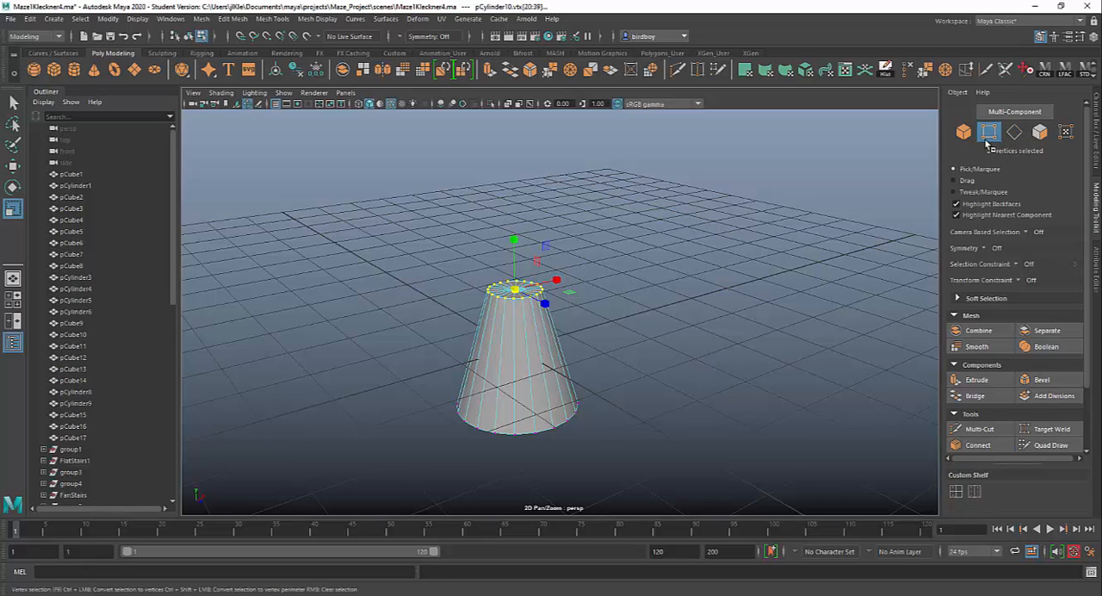
Try pulling a single vertical side edge of the tapered cylinder outward in edge selection mode, and undo the move.
{"action": "left_click", "coordinate": [1015, 134]}
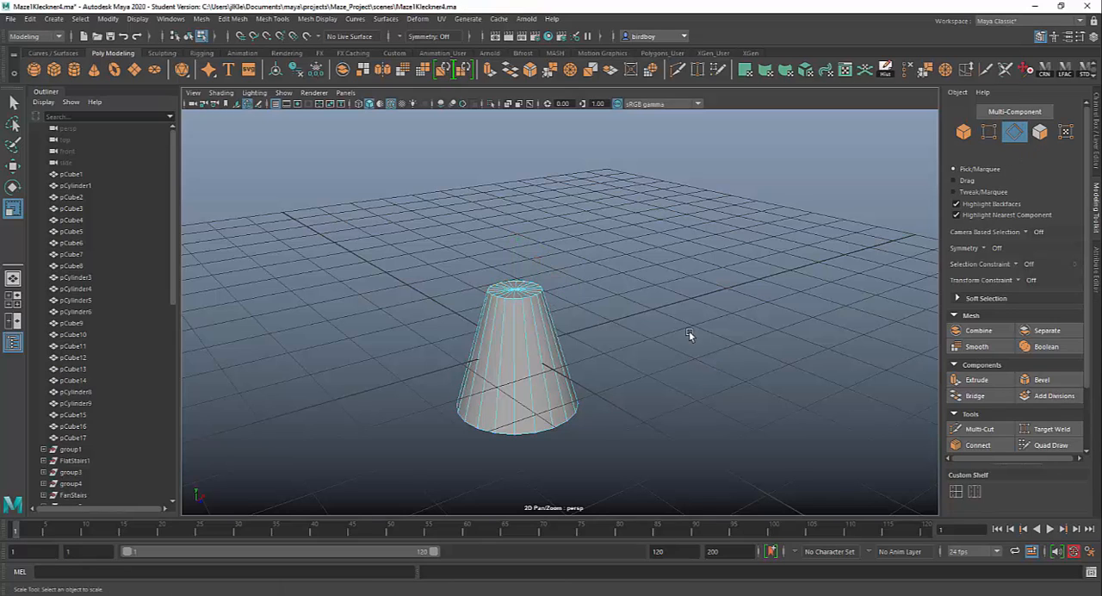
{"action": "left_click", "coordinate": [519, 352]}
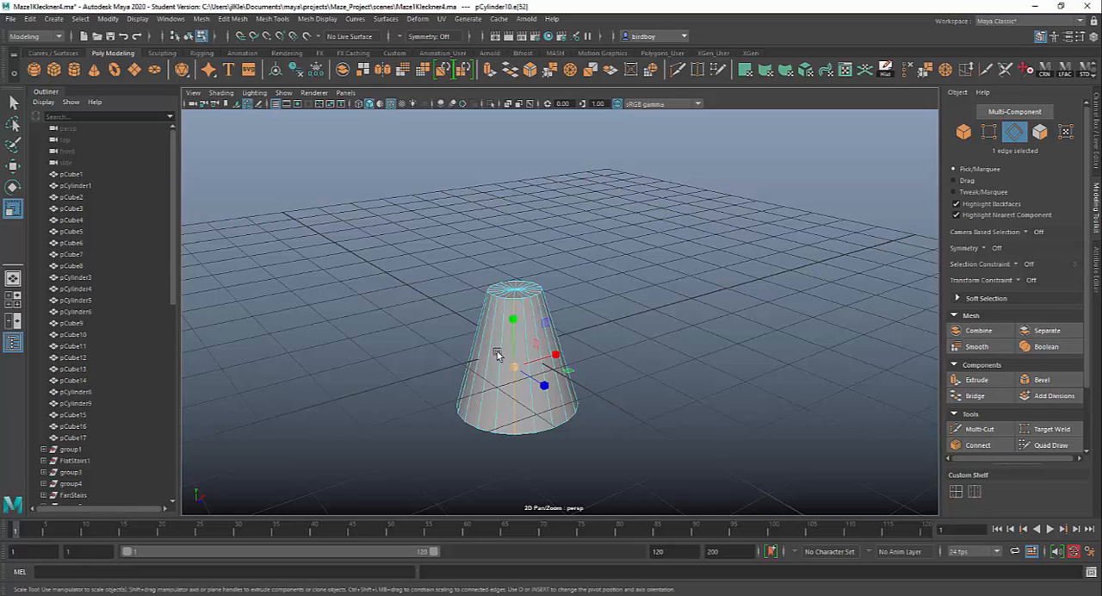
{"action": "left_click", "coordinate": [487, 362]}
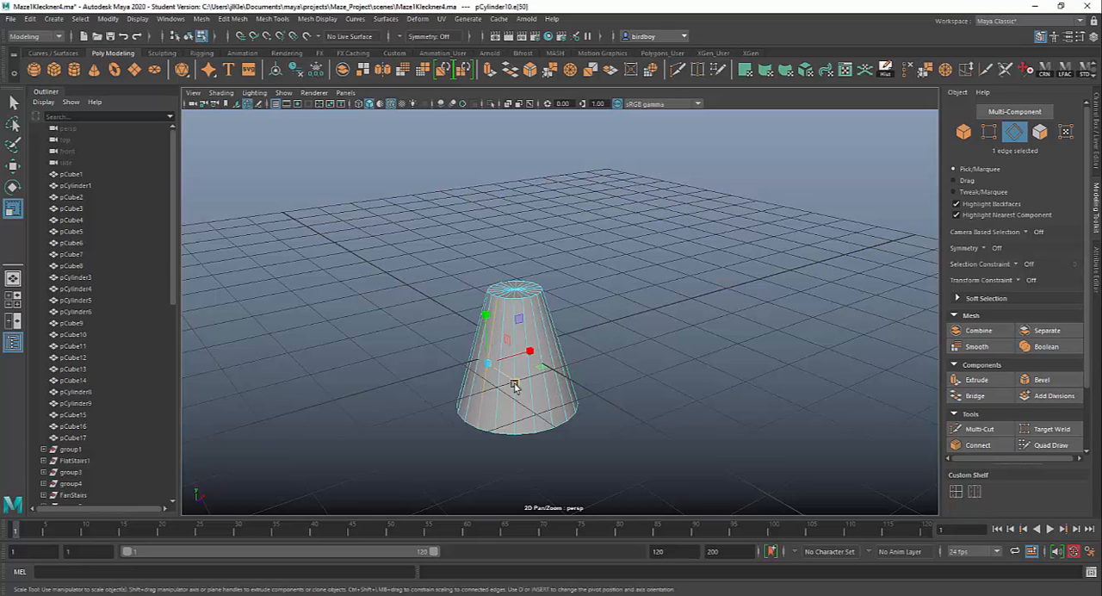
{"action": "left_click", "coordinate": [541, 341]}
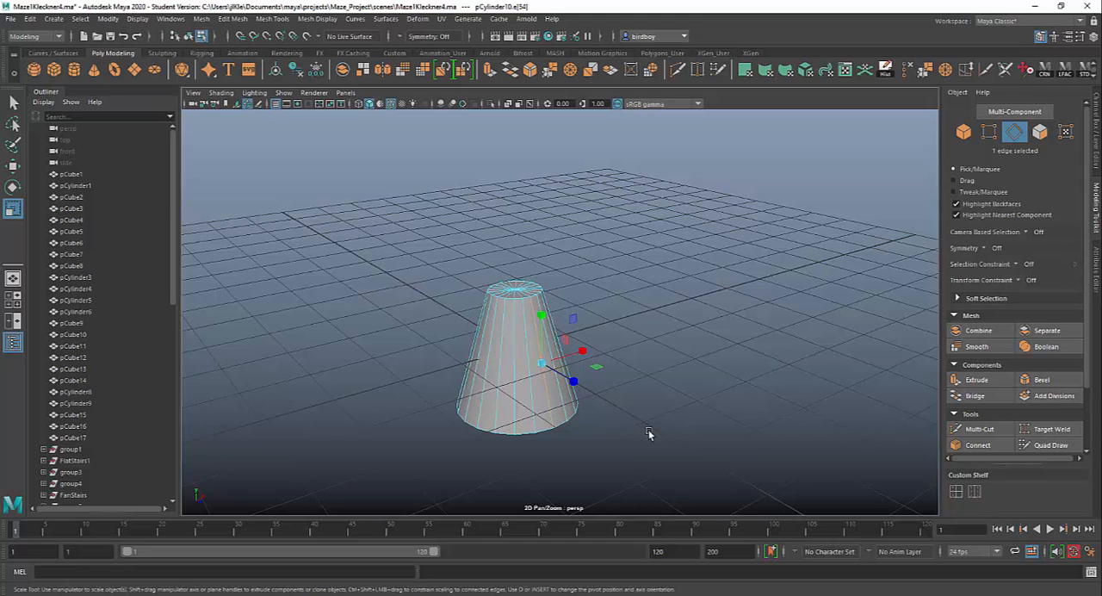
{"action": "key", "text": "w"}
{"action": "left_click_drag", "start_coordinate": [631, 422], "coordinate": [703, 424], "text": "alt"}
{"action": "left_click_drag", "start_coordinate": [665, 363], "coordinate": [600, 428]}
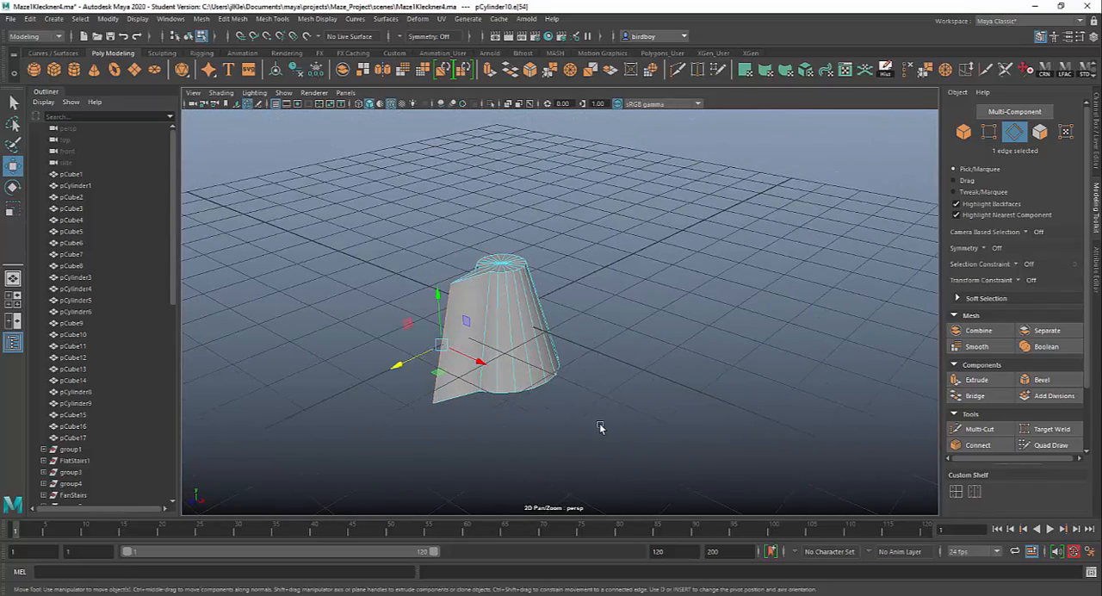
{"action": "key", "text": "ctrl+z"}
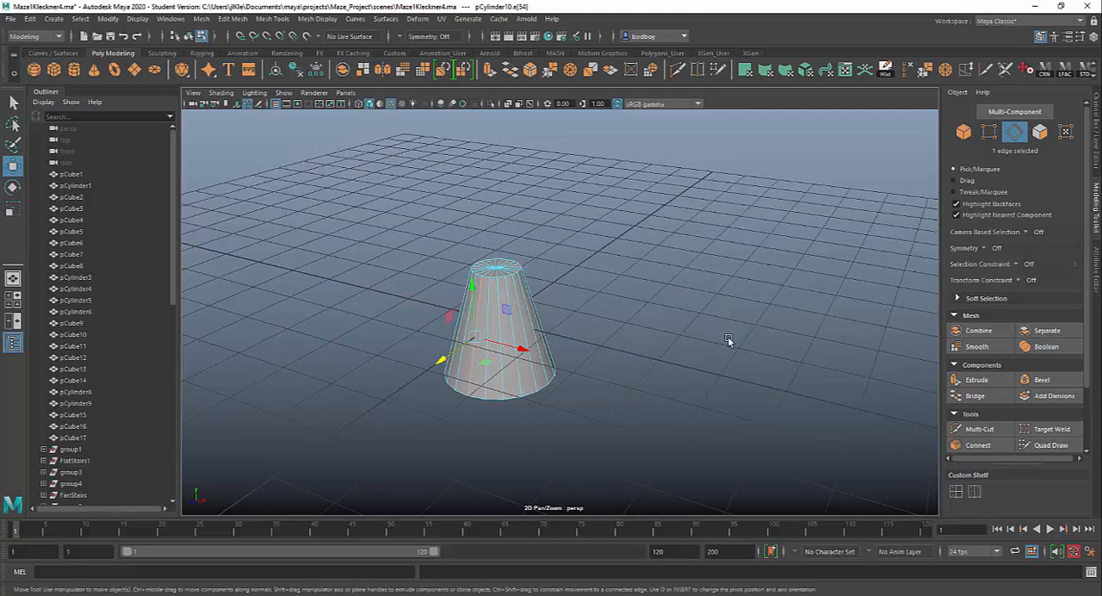
Switch to face selection and select one side face of the tapered cylinder.
{"action": "left_click", "coordinate": [1039, 131]}
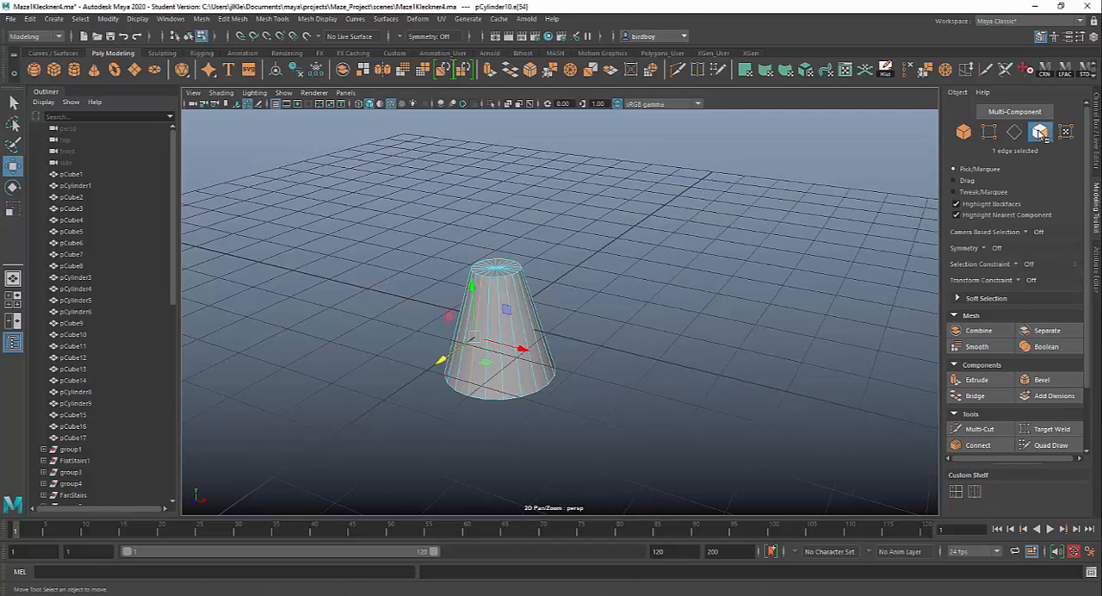
{"action": "left_click", "coordinate": [496, 336]}
{"action": "left_click_drag", "start_coordinate": [634, 433], "coordinate": [669, 496], "text": "alt"}
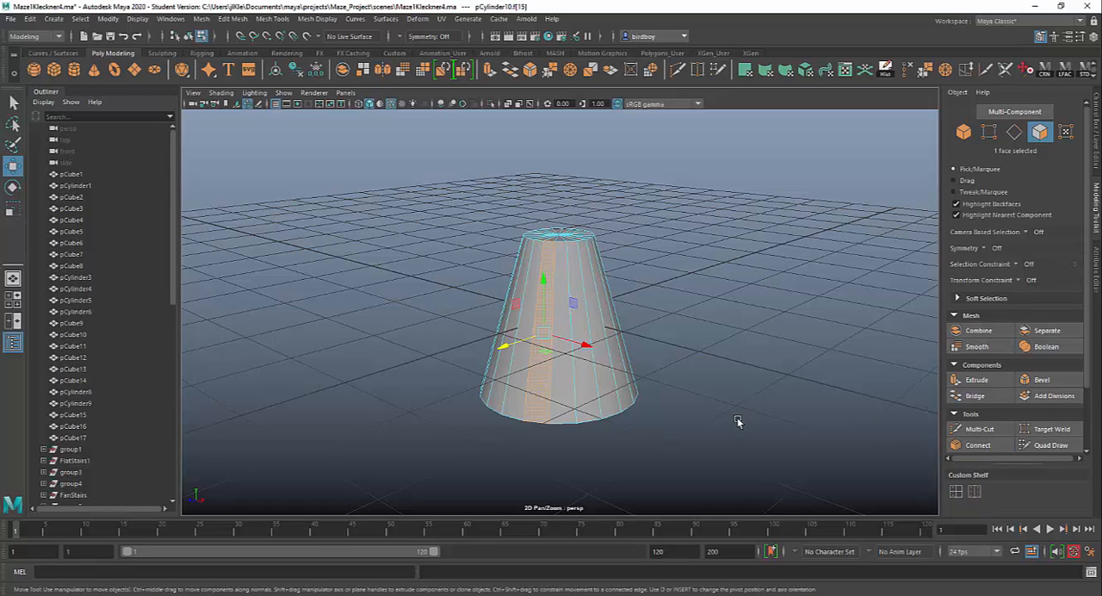
{"action": "mouse_move", "coordinate": [737, 415]}
{"action": "left_mouse_down", "text": "alt"}
{"action": "mouse_move", "coordinate": [645, 411]}
{"action": "mouse_move", "coordinate": [740, 411]}
{"action": "left_mouse_up", "text": "alt"}
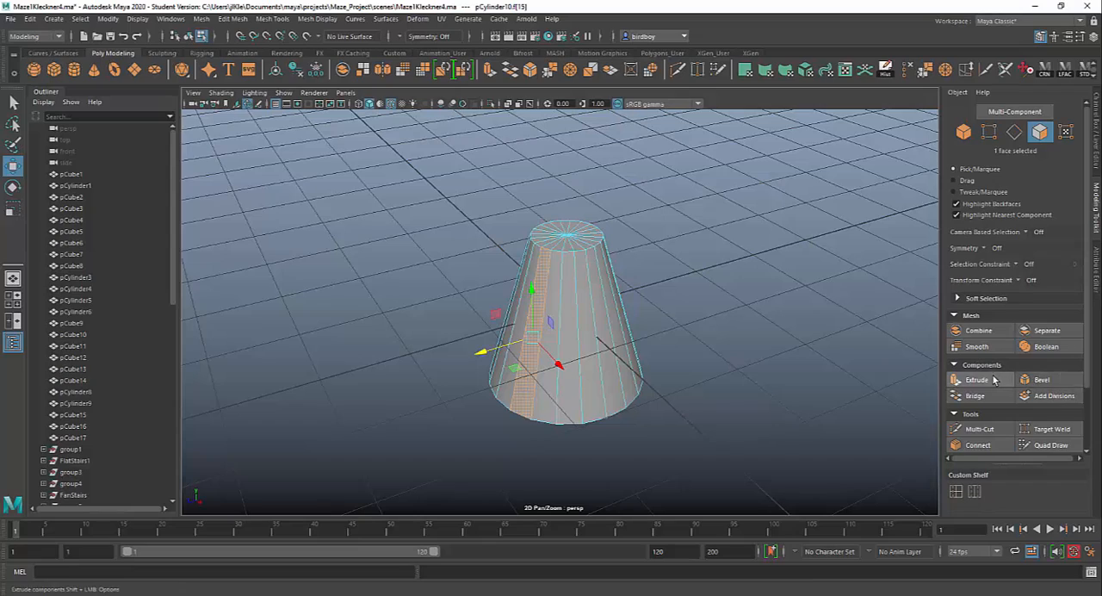
{"action": "left_click_drag", "start_coordinate": [630, 406], "coordinate": [665, 395], "text": "alt"}
{"action": "mouse_move", "coordinate": [551, 290]}
{"action": "left_mouse_down", "text": "alt"}
{"action": "mouse_move", "coordinate": [546, 306]}
{"action": "mouse_move", "coordinate": [540, 298]}
{"action": "left_mouse_up", "text": "alt"}
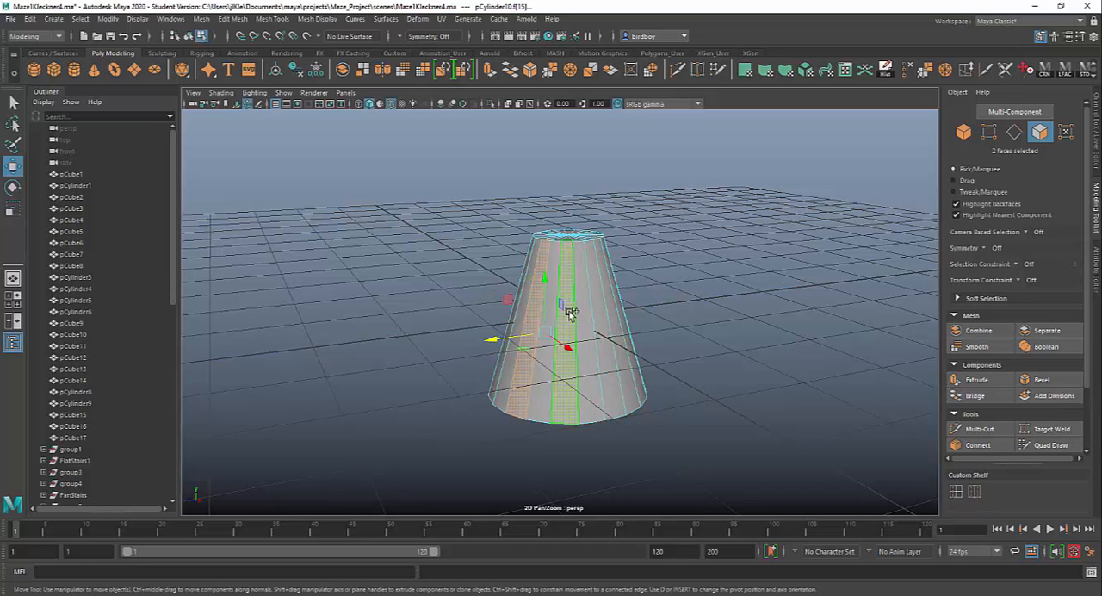
{"action": "left_click", "coordinate": [600, 315], "text": "shift"}
{"action": "left_click", "coordinate": [600, 315], "text": "shift"}
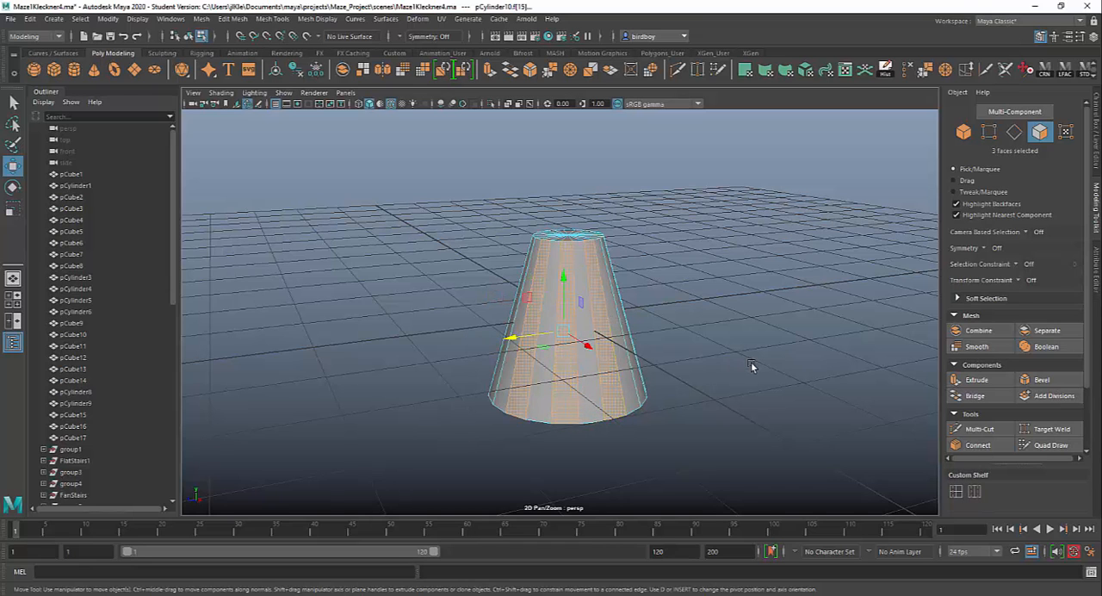
{"action": "left_click_drag", "start_coordinate": [752, 366], "coordinate": [639, 371], "text": "alt"}
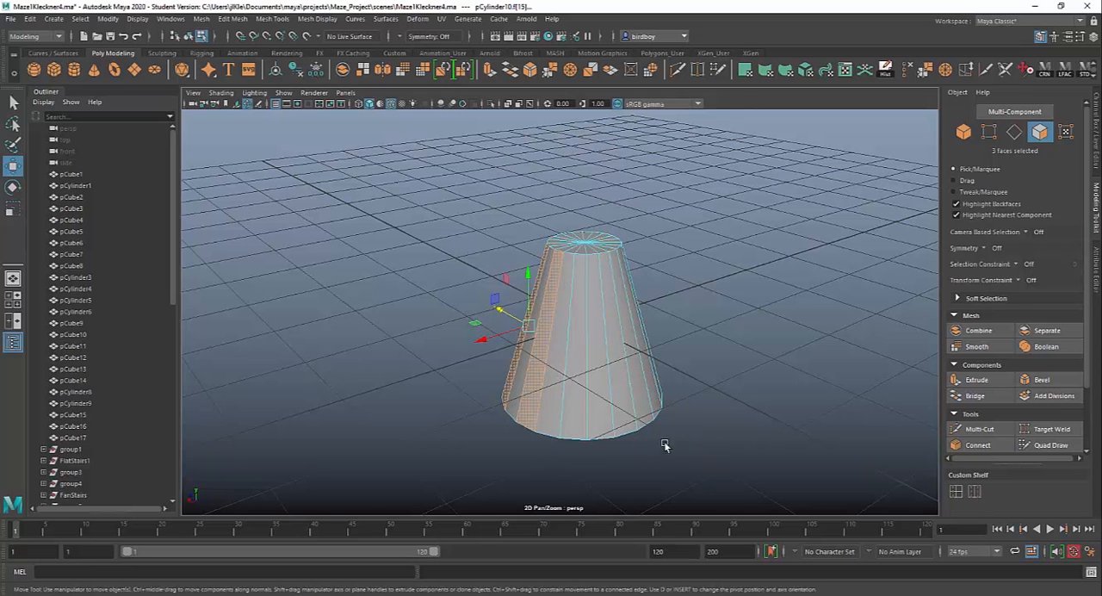
{"action": "left_click_drag", "start_coordinate": [646, 460], "coordinate": [699, 463], "text": "alt"}
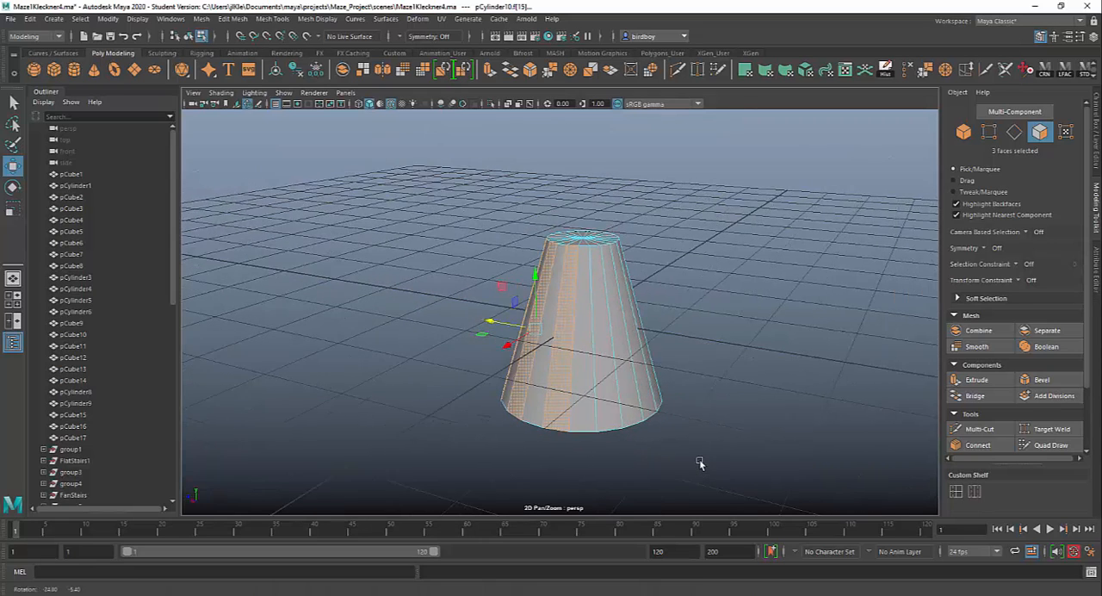
{"action": "left_click", "coordinate": [601, 345], "text": "shift"}
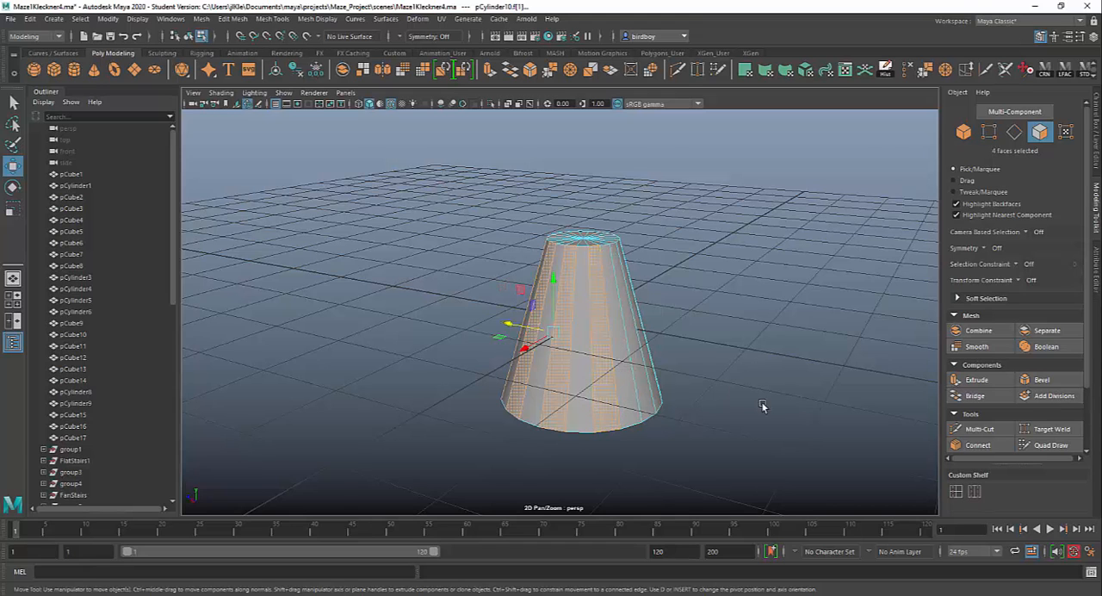
{"action": "left_click_drag", "start_coordinate": [760, 406], "coordinate": [651, 418], "text": "alt"}
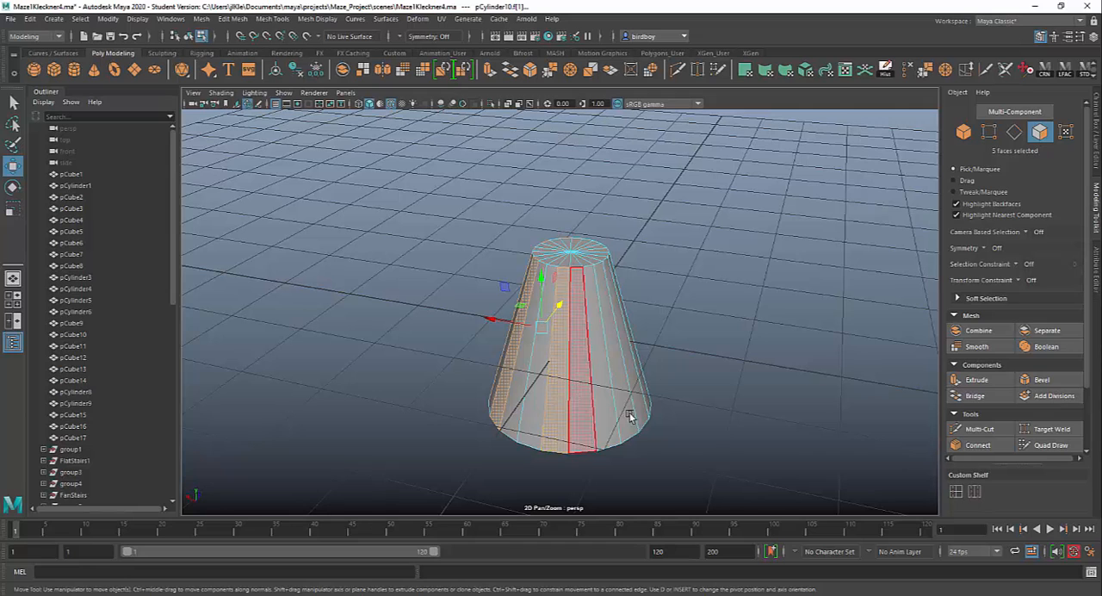
{"action": "left_click", "coordinate": [702, 447]}
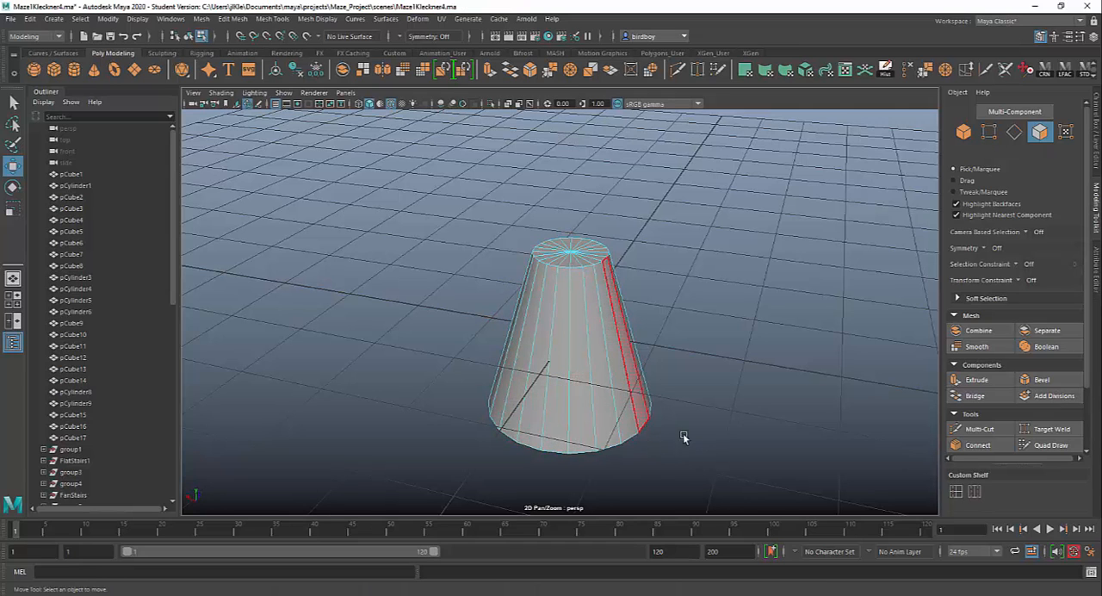
Select every other side face all the way around the tapered cylinder, ten faces in all.
{"action": "left_click_drag", "start_coordinate": [682, 433], "coordinate": [757, 428], "text": "alt"}
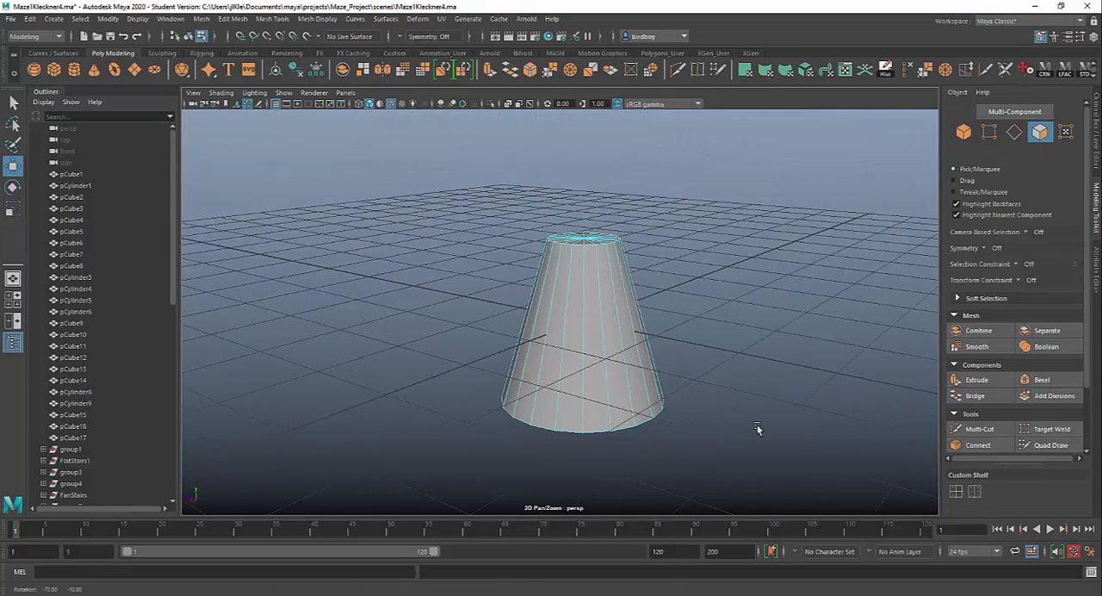
{"action": "left_click", "coordinate": [559, 331]}
{"action": "left_click", "coordinate": [598, 346], "text": "shift"}
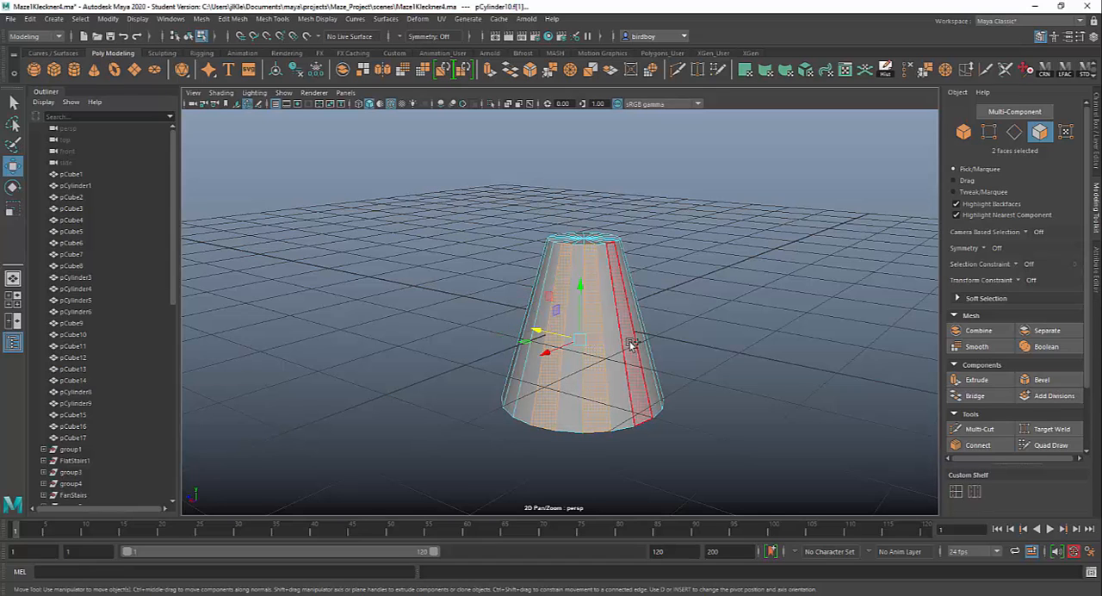
{"action": "left_click", "coordinate": [634, 344], "text": "shift"}
{"action": "left_click_drag", "start_coordinate": [799, 400], "coordinate": [686, 409], "text": "alt"}
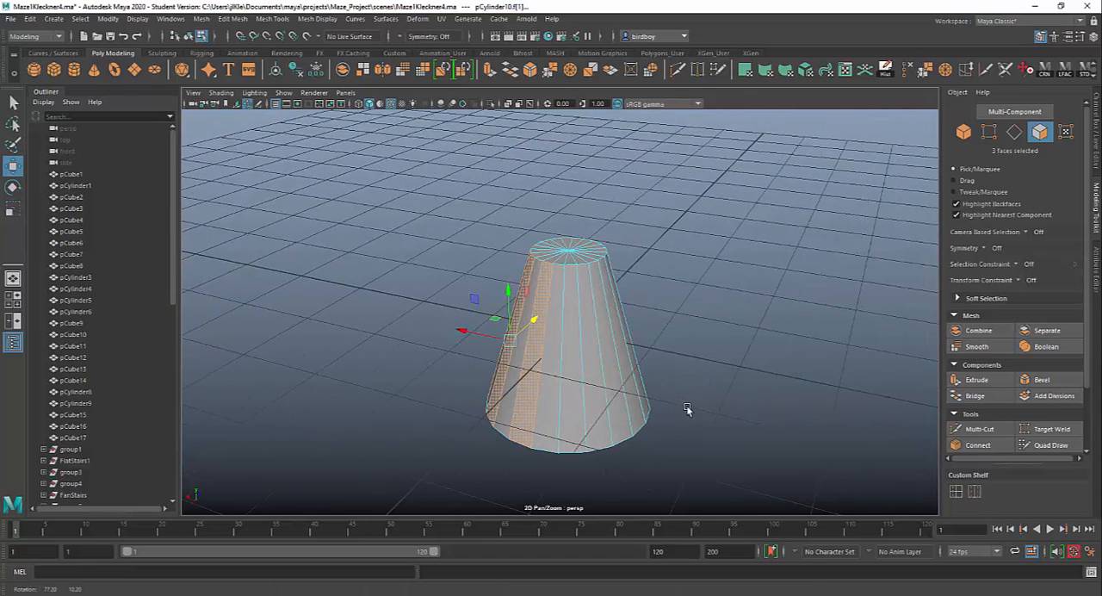
{"action": "left_click", "coordinate": [572, 385], "text": "shift"}
{"action": "left_click_drag", "start_coordinate": [772, 409], "coordinate": [684, 408], "text": "alt"}
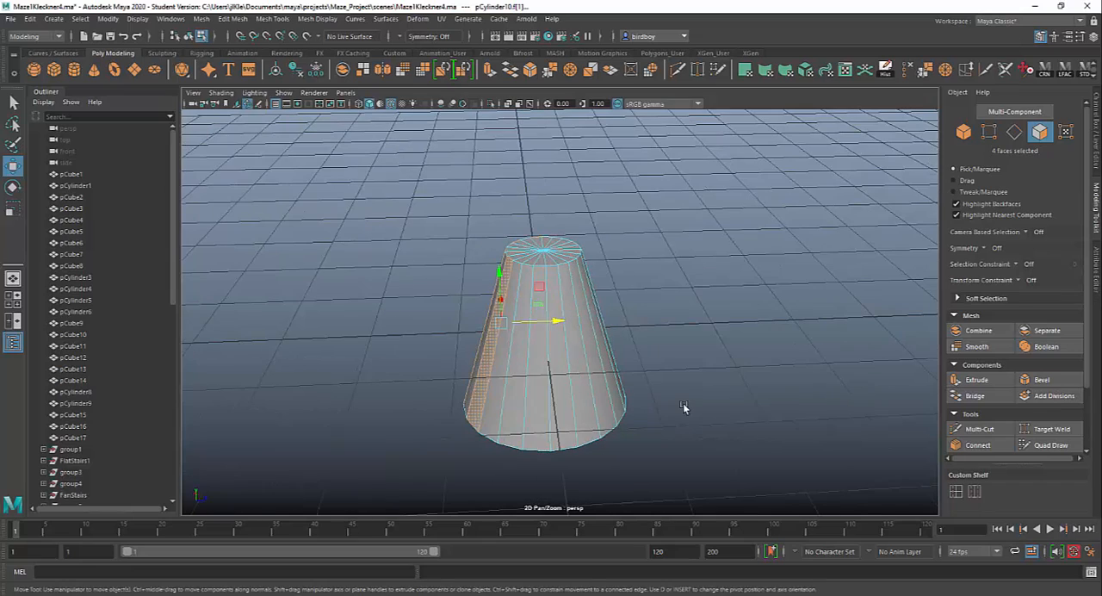
{"action": "left_click", "coordinate": [524, 389], "text": "shift"}
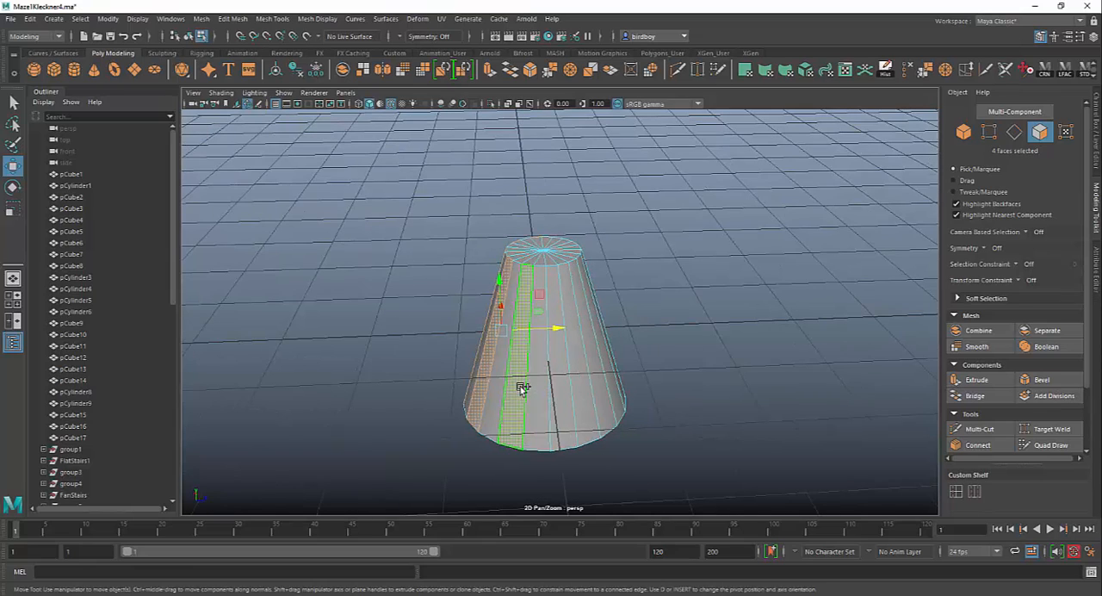
{"action": "left_click", "coordinate": [570, 404], "text": "shift"}
{"action": "left_click_drag", "start_coordinate": [726, 421], "coordinate": [654, 422], "text": "alt"}
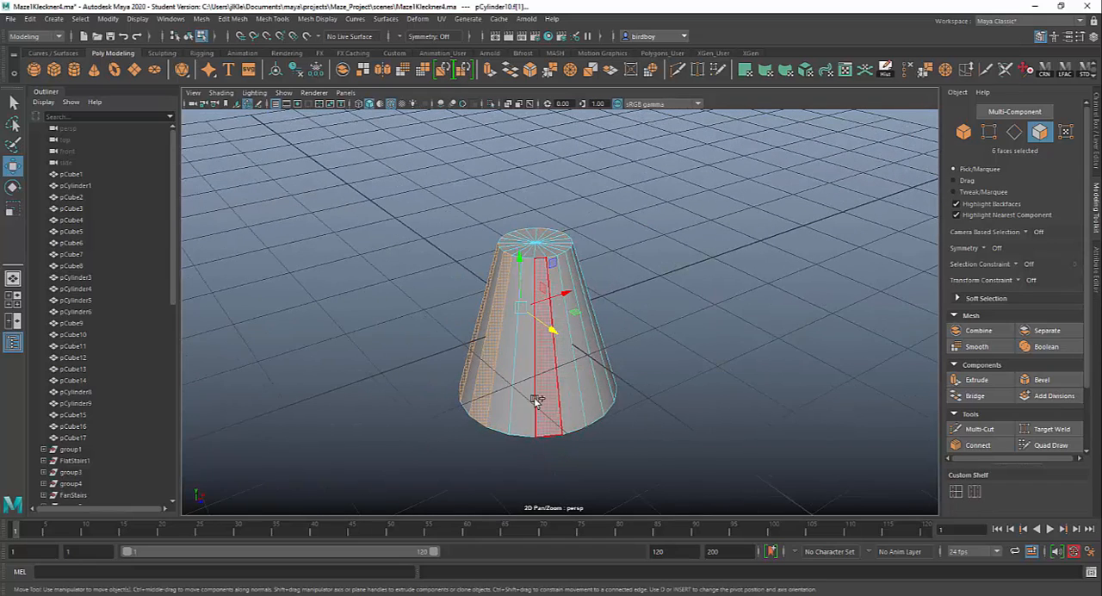
{"action": "left_click_drag", "start_coordinate": [719, 434], "coordinate": [681, 435], "text": "alt"}
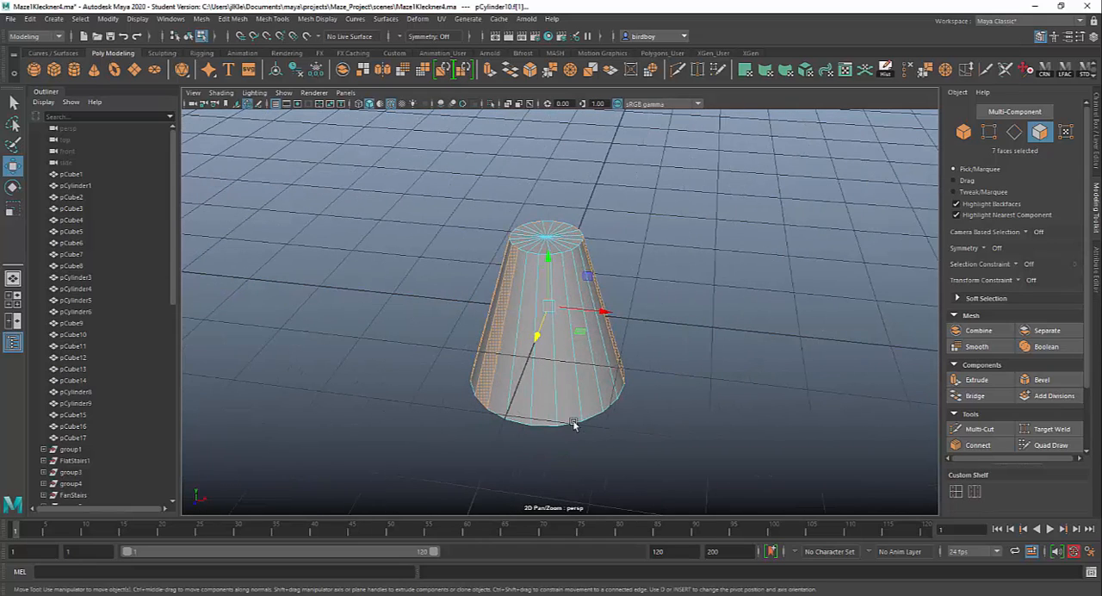
{"action": "left_click", "coordinate": [529, 374], "text": "shift"}
{"action": "left_click_drag", "start_coordinate": [771, 447], "coordinate": [665, 440], "text": "alt"}
{"action": "left_click", "coordinate": [542, 389], "text": "shift"}
{"action": "left_click", "coordinate": [585, 405], "text": "shift"}
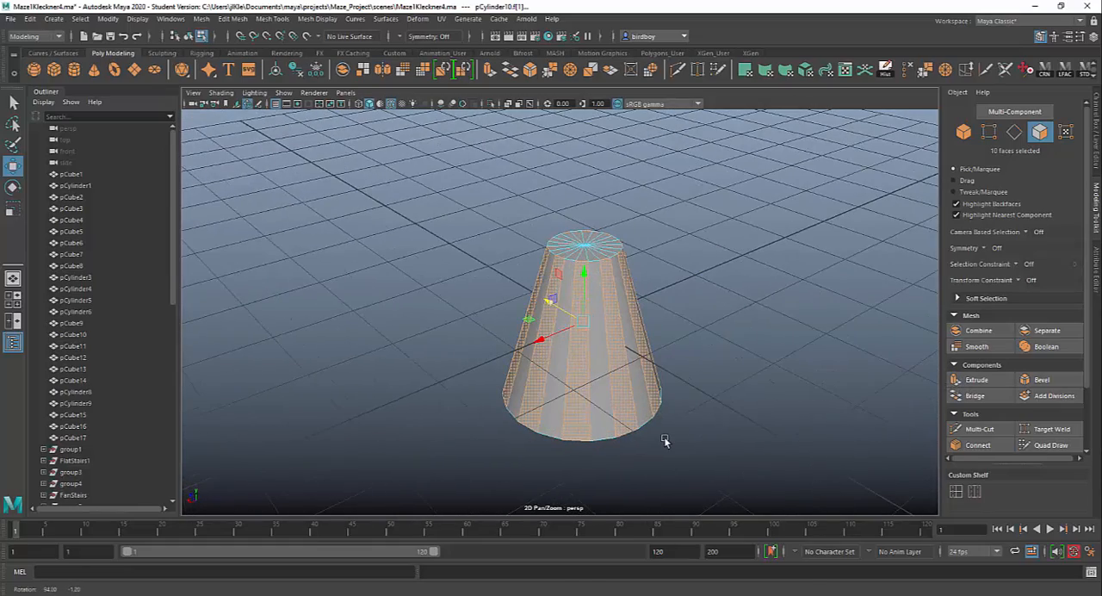
Extrude the ten selected side faces outward with a thickness of 0.5.
{"action": "left_click", "coordinate": [978, 379]}
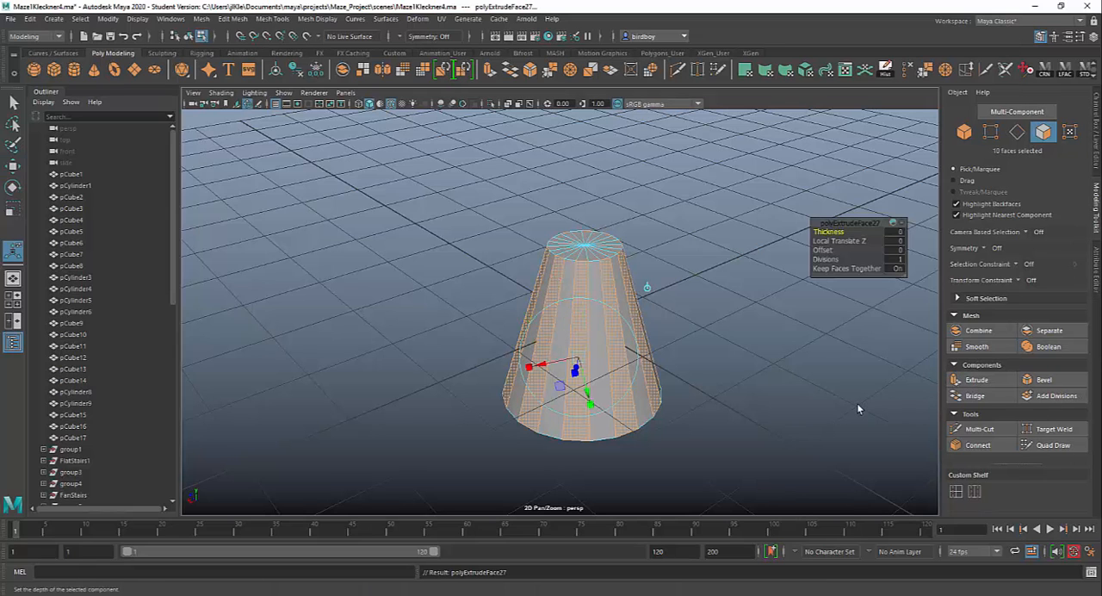
{"action": "left_click_drag", "start_coordinate": [793, 390], "coordinate": [764, 425], "text": "alt"}
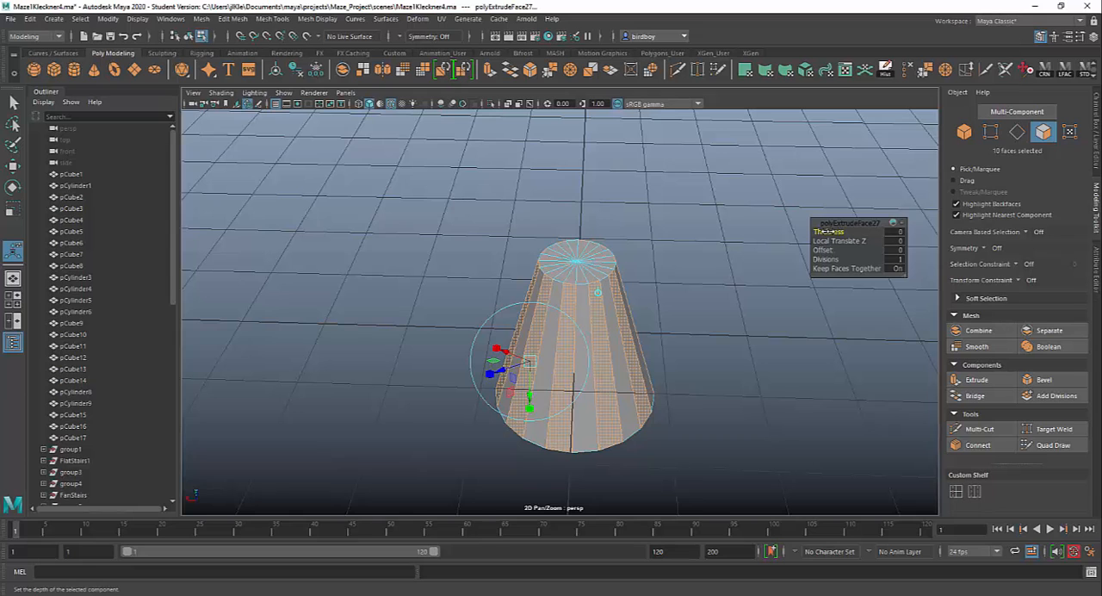
{"action": "mouse_move", "coordinate": [828, 231]}
{"action": "left_mouse_down"}
{"action": "mouse_move", "coordinate": [846, 231]}
{"action": "mouse_move", "coordinate": [829, 230]}
{"action": "left_mouse_up"}
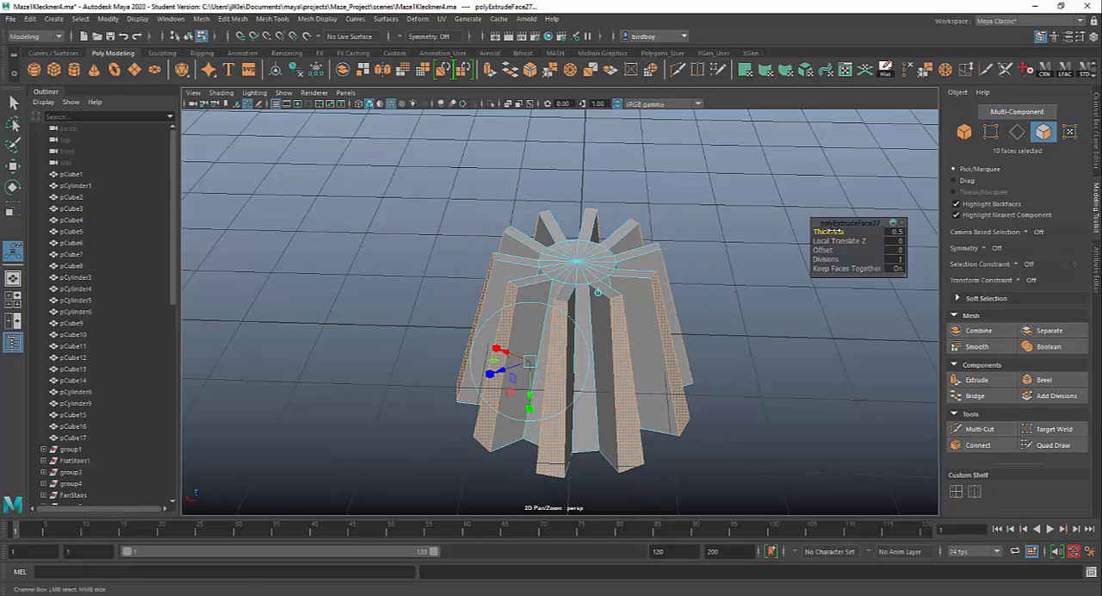
Set the extrusion's thickness to 1.3 and local translate Z to -0.41, and undo a trial offset of -0.1.
{"action": "left_click_drag", "start_coordinate": [772, 428], "coordinate": [715, 430], "text": "alt"}
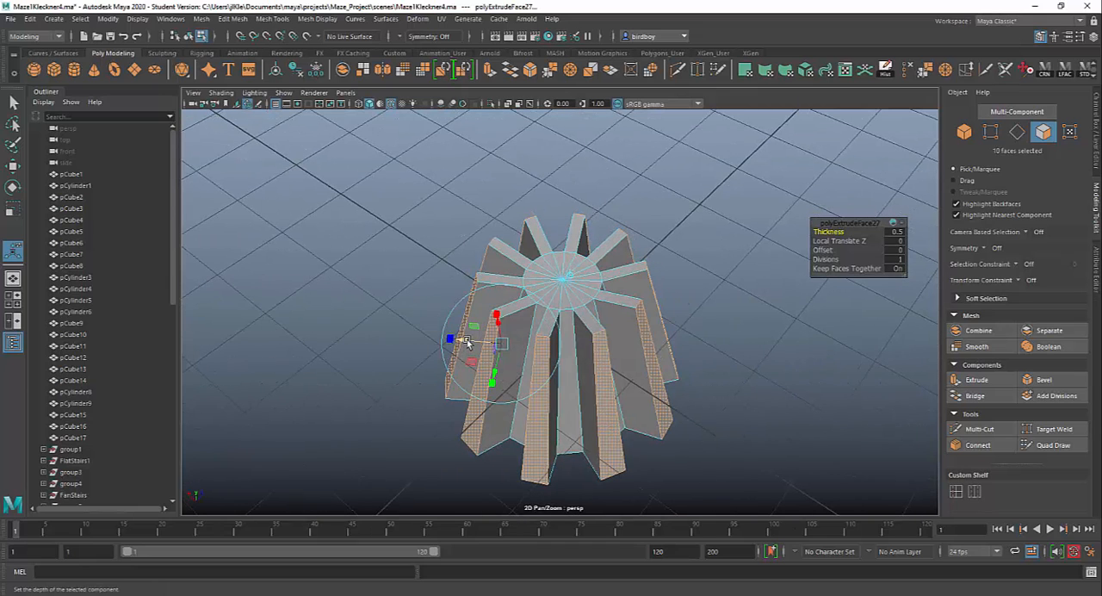
{"action": "scroll", "coordinate": [466, 339], "scroll_direction": "up", "scroll_amount": 6}
{"action": "left_click", "coordinate": [312, 345]}
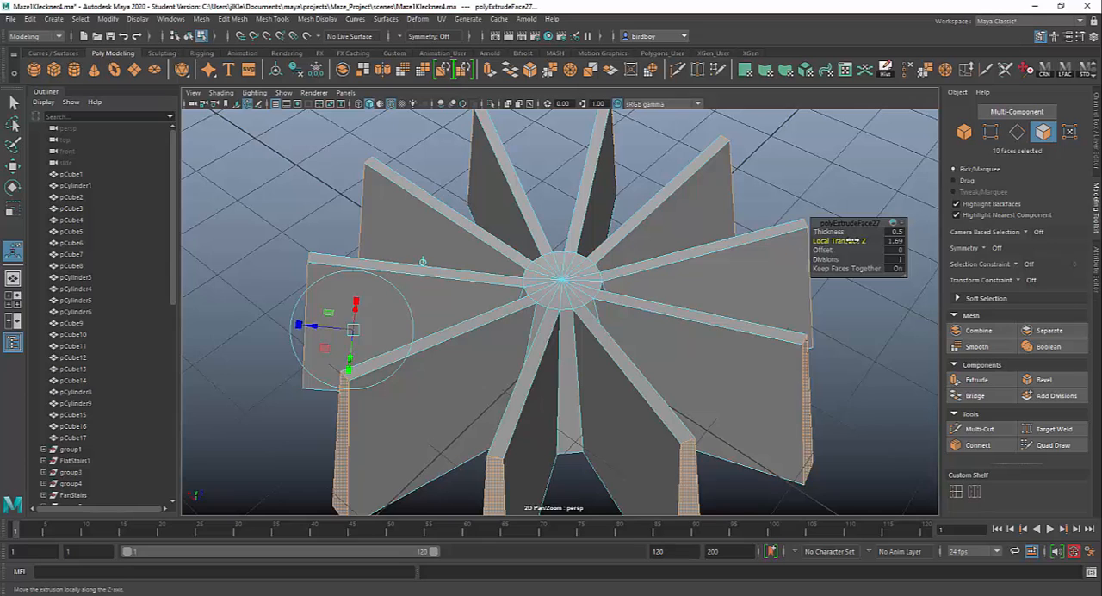
{"action": "left_click_drag", "start_coordinate": [851, 241], "coordinate": [827, 249]}
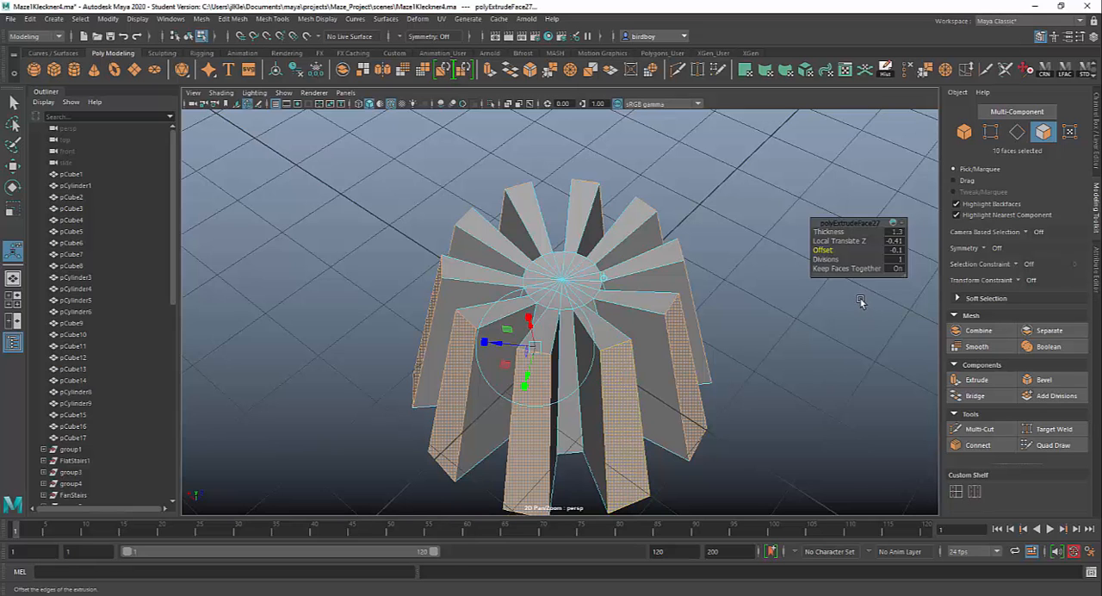
{"action": "key", "text": "ctrl+z"}
Try three divisions along the extruded fins and set the divisions back to 1.
{"action": "left_click_drag", "start_coordinate": [859, 300], "coordinate": [836, 259], "text": "alt"}
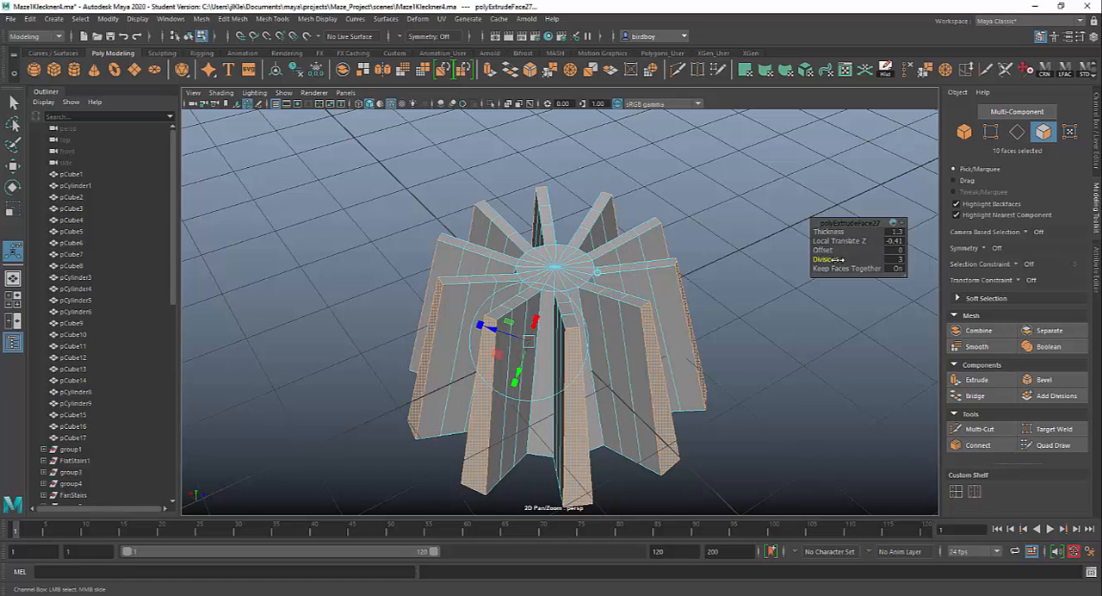
{"action": "left_click_drag", "start_coordinate": [783, 386], "coordinate": [537, 303], "text": "alt"}
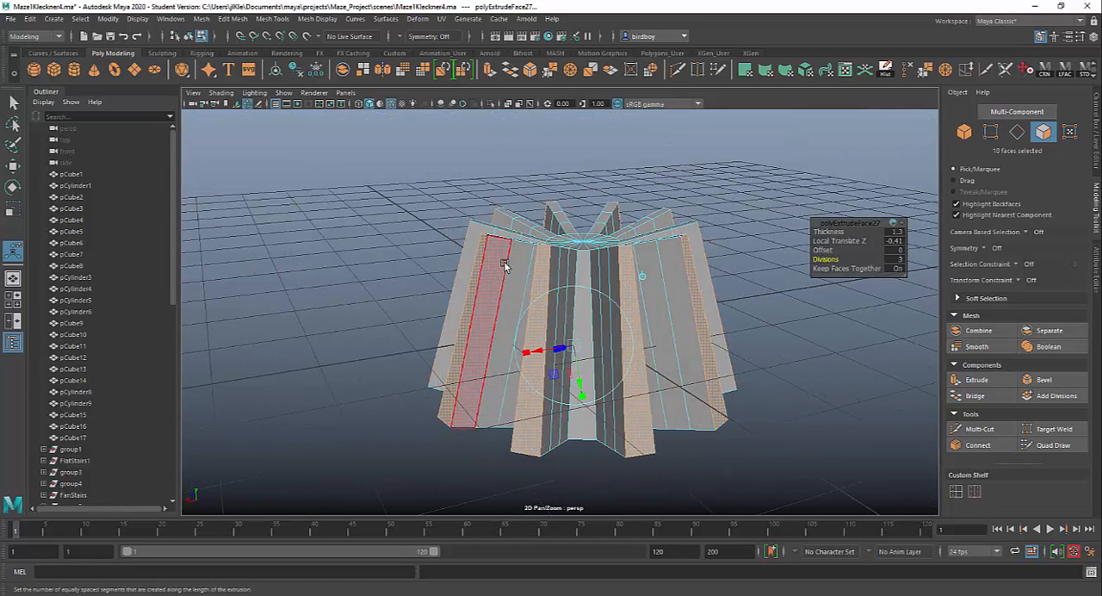
{"action": "mouse_move", "coordinate": [801, 372]}
{"action": "left_mouse_down", "text": "alt"}
{"action": "mouse_move", "coordinate": [805, 400]}
{"action": "mouse_move", "coordinate": [805, 354]}
{"action": "left_mouse_up", "text": "alt"}
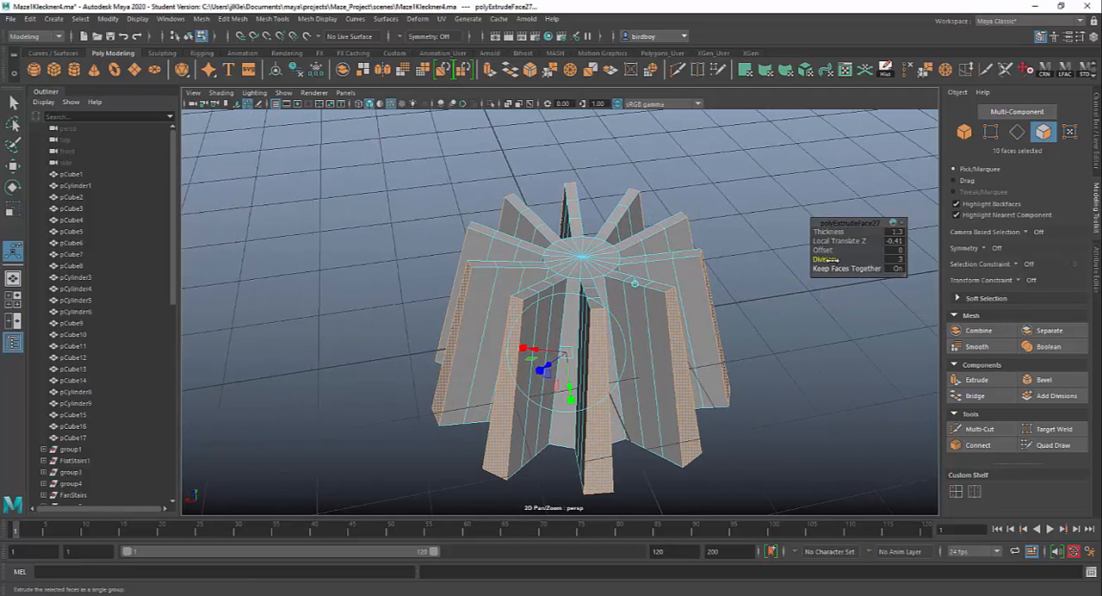
{"action": "left_click_drag", "start_coordinate": [828, 259], "coordinate": [814, 259]}
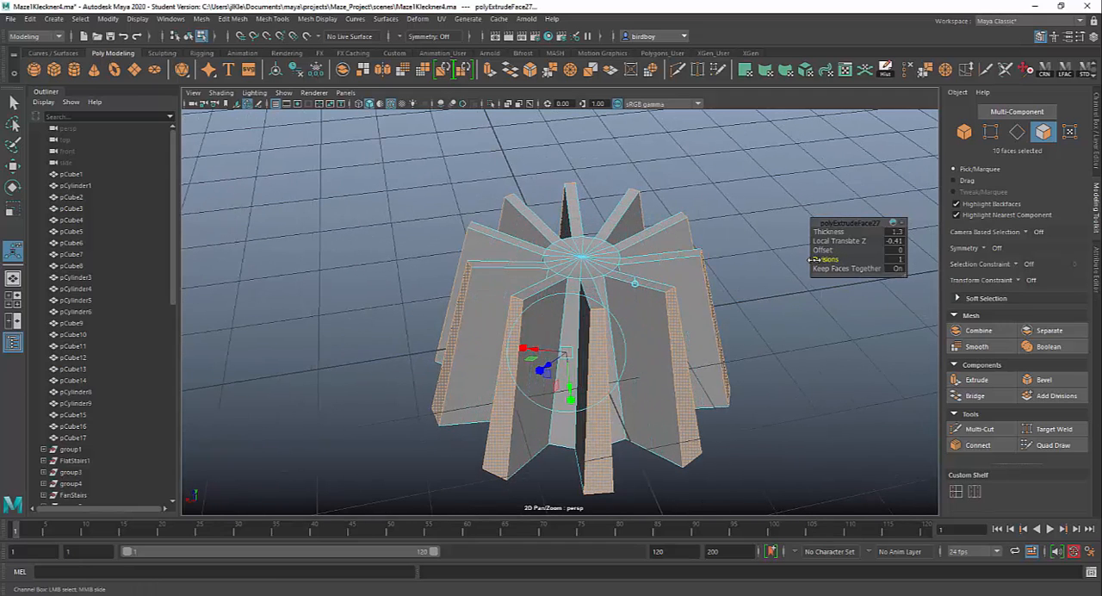
{"action": "left_click_drag", "start_coordinate": [844, 424], "coordinate": [697, 391], "text": "alt"}
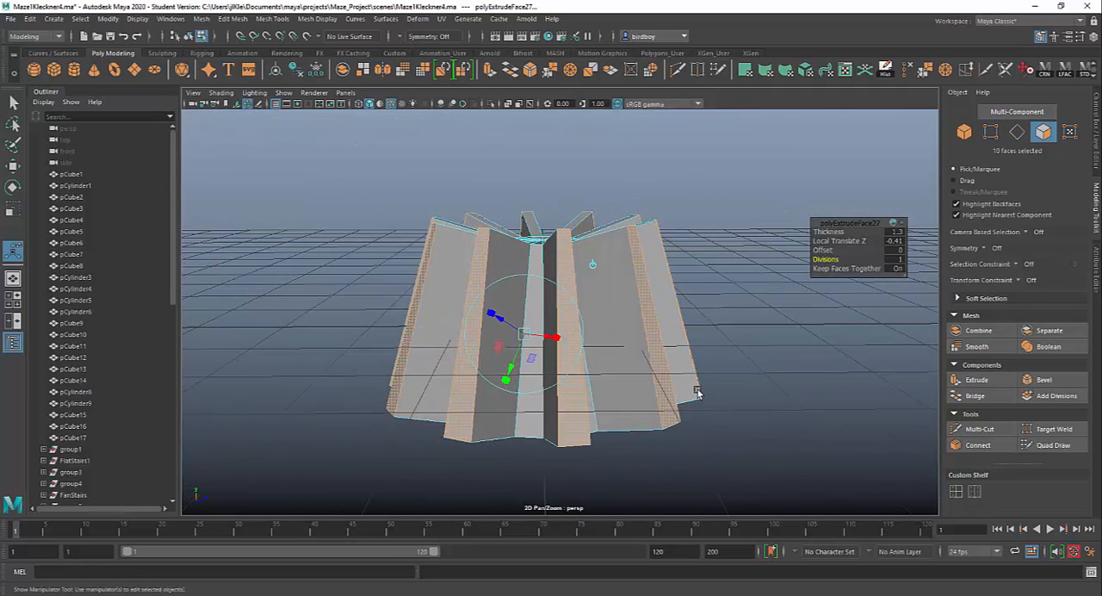
Select all the vertices around the top of the finned cylinder, including the fin tips and the cap.
{"action": "right_click", "coordinate": [526, 258]}
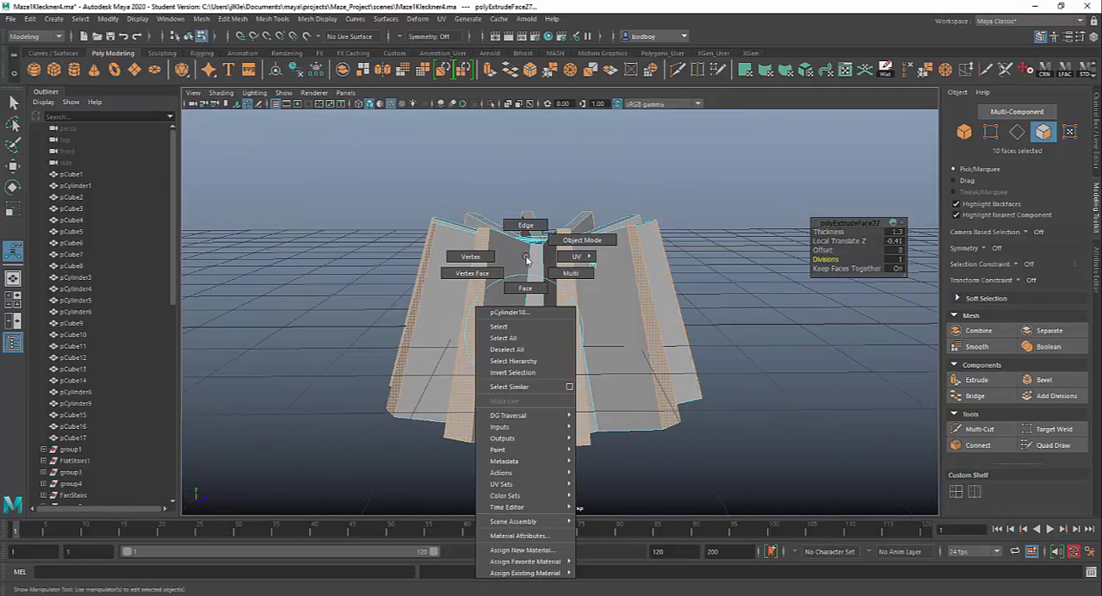
{"action": "right_click", "coordinate": [525, 258]}
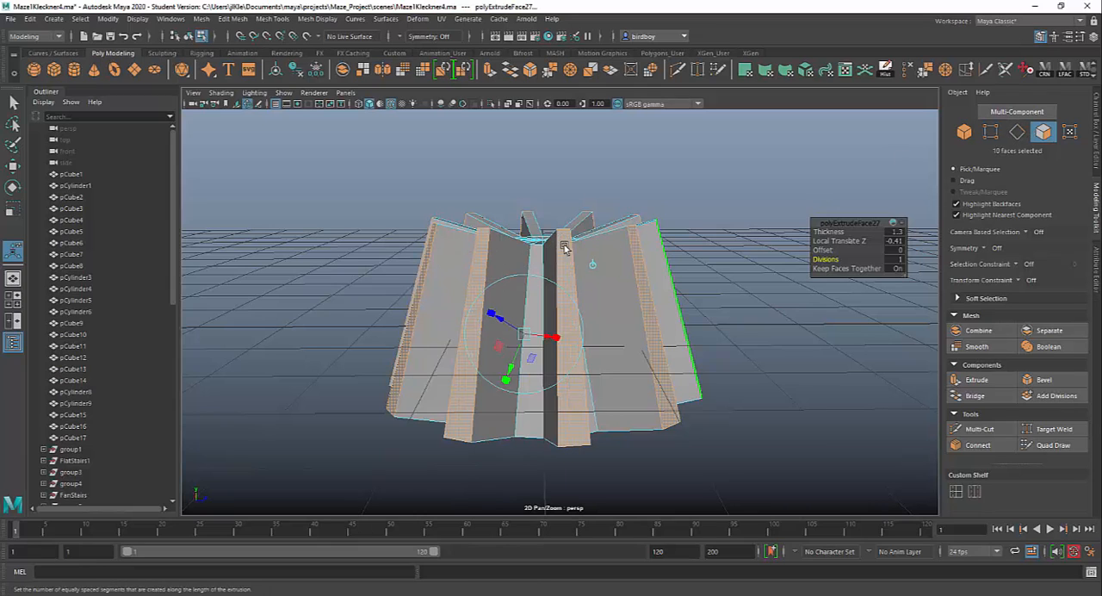
{"action": "right_click", "coordinate": [529, 258]}
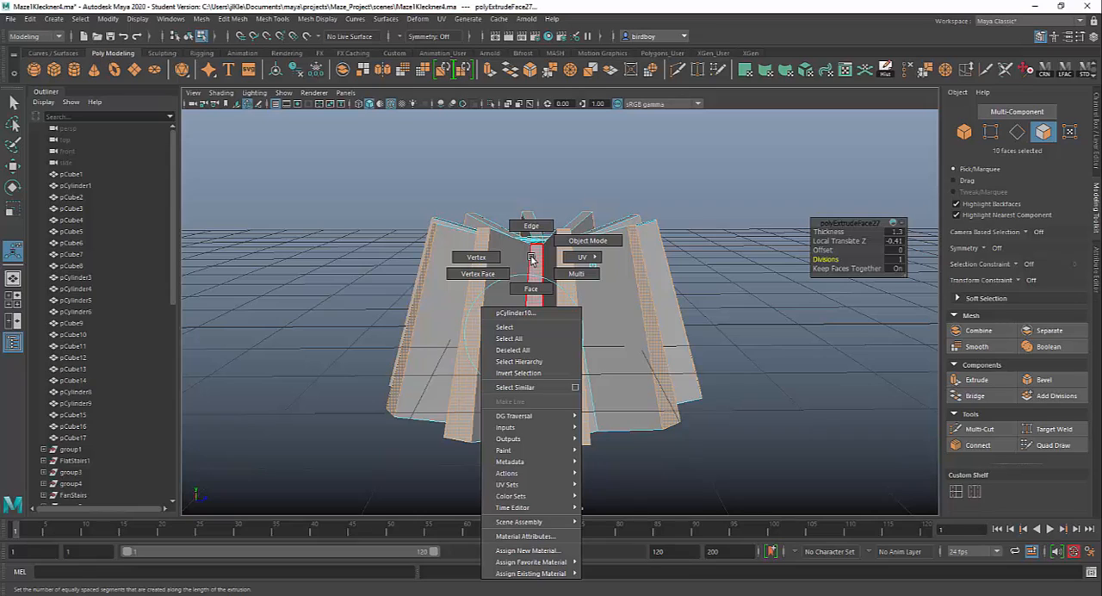
{"action": "left_click", "coordinate": [482, 259]}
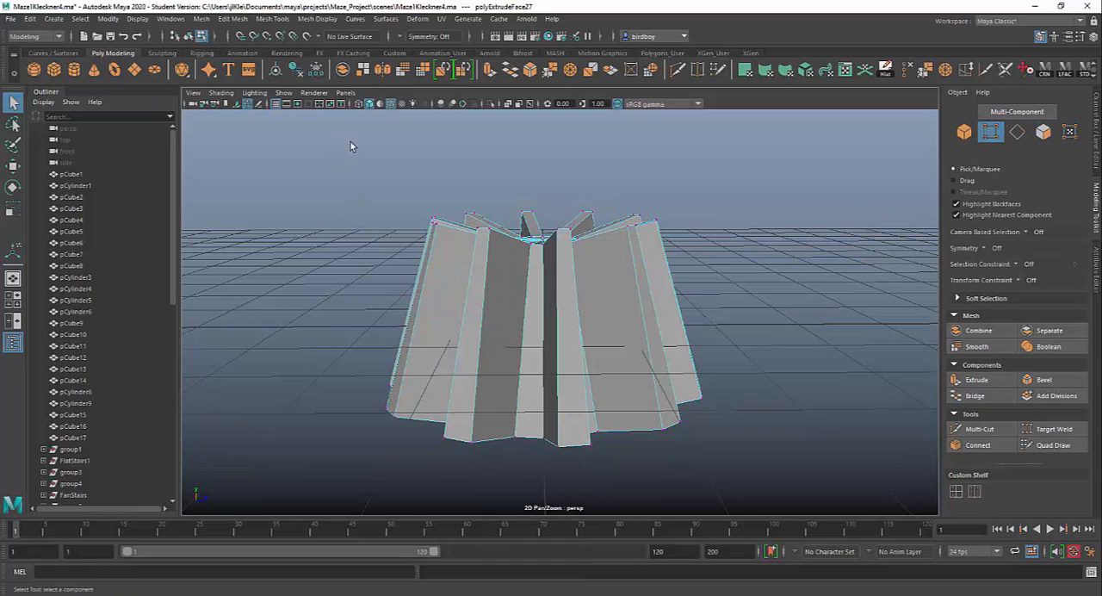
{"action": "left_click_drag", "start_coordinate": [350, 143], "coordinate": [749, 291]}
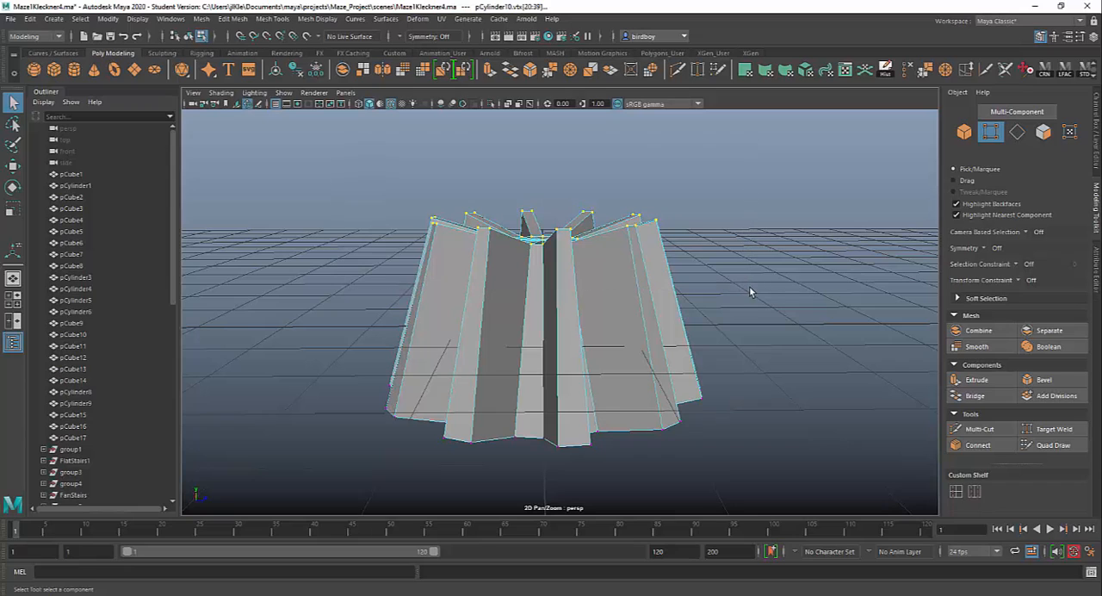
{"action": "left_click", "coordinate": [989, 133]}
{"action": "left_click", "coordinate": [991, 132]}
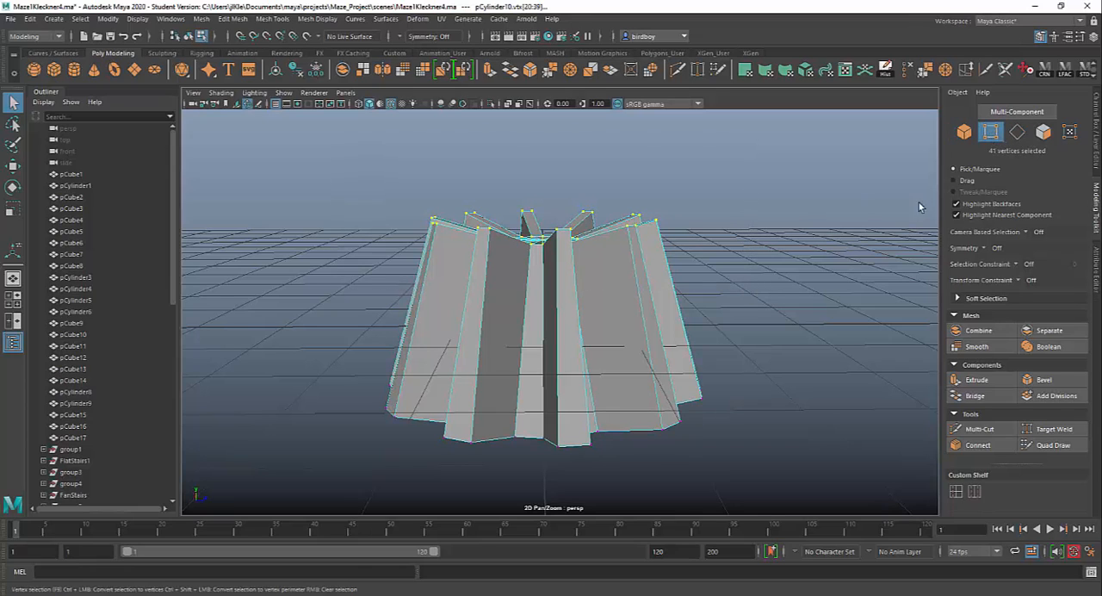
Move the selected top vertices straight down to make the finned cylinder shorter.
{"action": "left_click_drag", "start_coordinate": [691, 273], "coordinate": [848, 297]}
{"action": "left_click_drag", "start_coordinate": [706, 377], "coordinate": [495, 336], "text": "alt"}
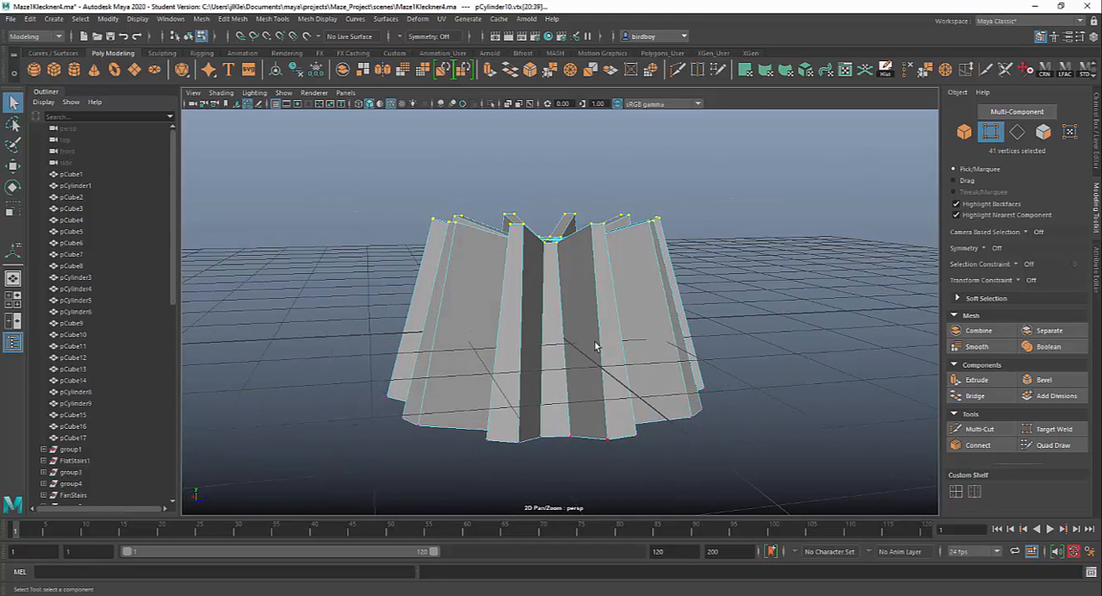
{"action": "left_click_drag", "start_coordinate": [765, 383], "coordinate": [728, 370], "text": "alt"}
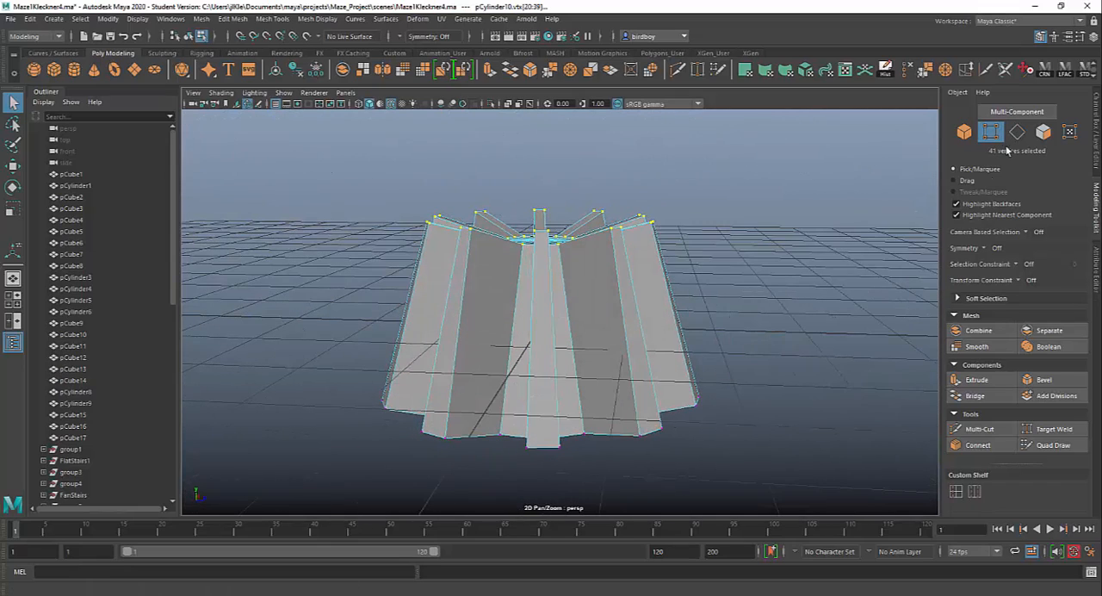
{"action": "mouse_move", "coordinate": [731, 421]}
{"action": "left_mouse_down", "text": "alt"}
{"action": "mouse_move", "coordinate": [809, 403]}
{"action": "mouse_move", "coordinate": [751, 414]}
{"action": "left_mouse_up", "text": "alt"}
{"action": "key", "text": "w"}
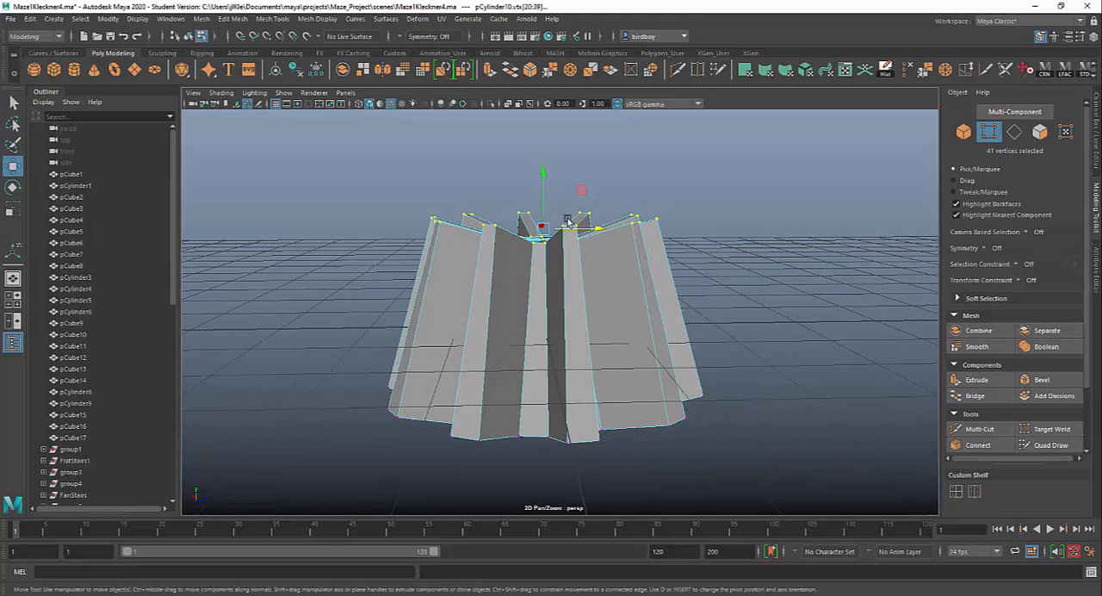
{"action": "left_click_drag", "start_coordinate": [542, 171], "coordinate": [548, 232]}
{"action": "left_click_drag", "start_coordinate": [676, 265], "coordinate": [613, 299], "text": "alt"}
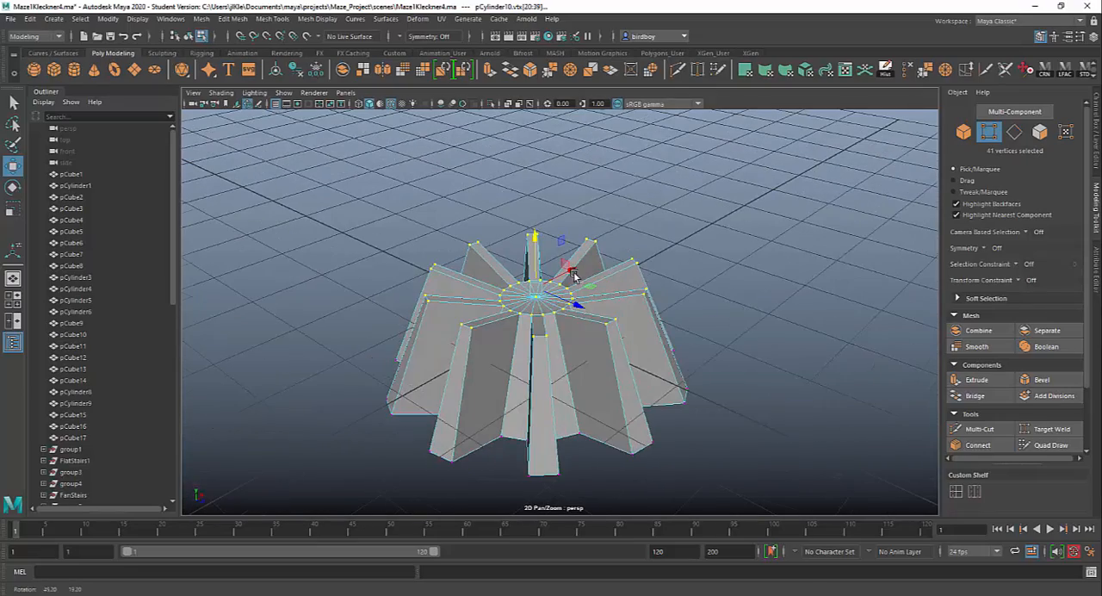
Return the finned cylinder to object mode and move it along Z away from the grid centre.
{"action": "right_click", "coordinate": [612, 292]}
{"action": "right_click_drag", "start_coordinate": [640, 291], "coordinate": [668, 276]}
{"action": "scroll", "coordinate": [656, 408], "scroll_direction": "down", "scroll_amount": 5}
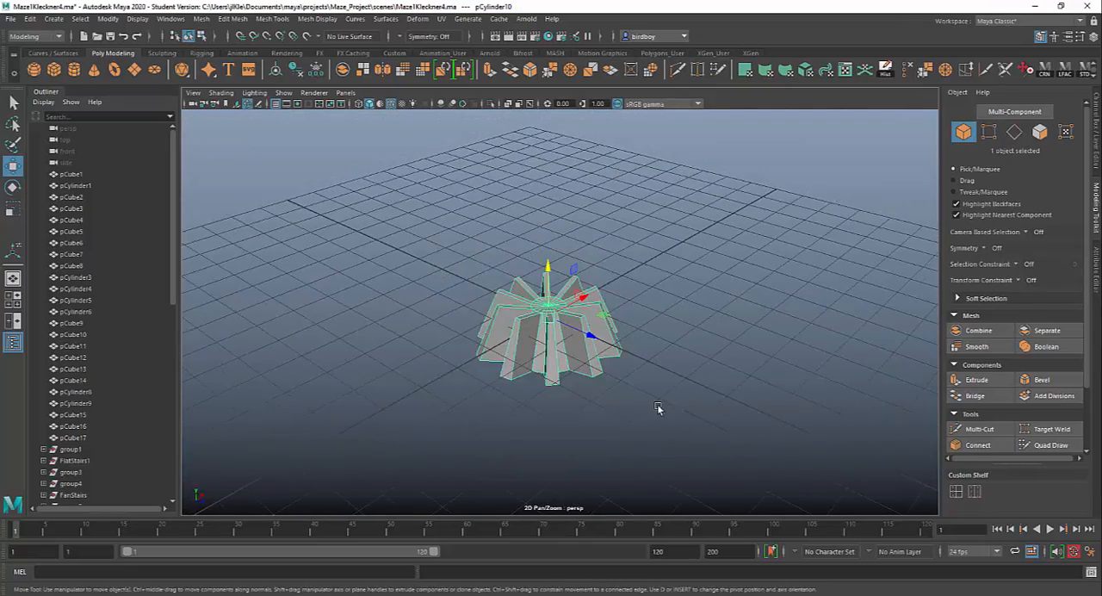
{"action": "left_click_drag", "start_coordinate": [660, 407], "coordinate": [652, 365], "text": "alt"}
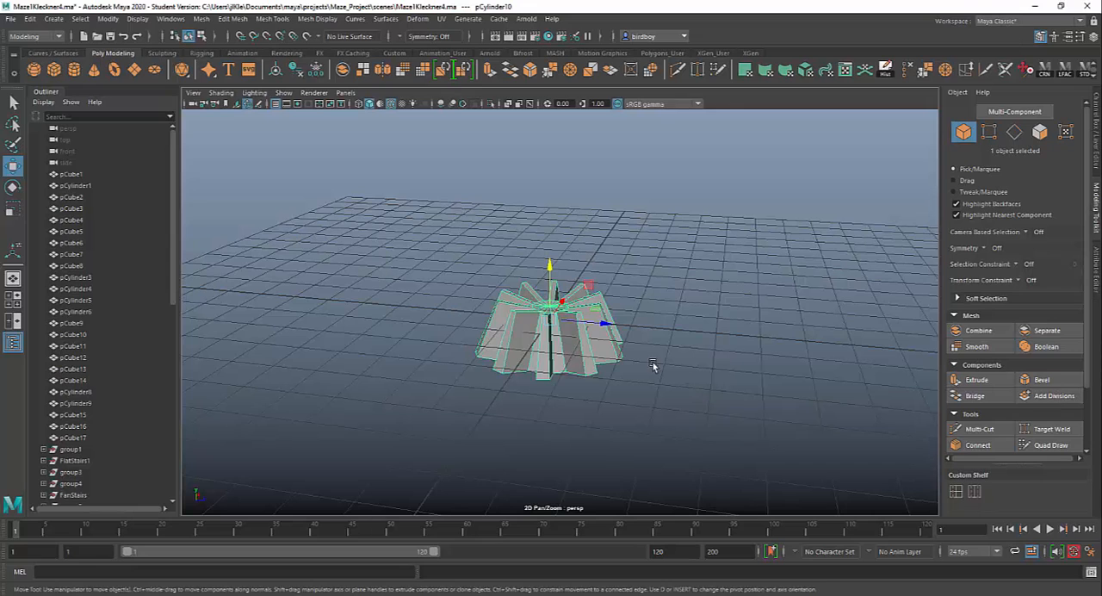
{"action": "left_click_drag", "start_coordinate": [600, 328], "coordinate": [545, 343]}
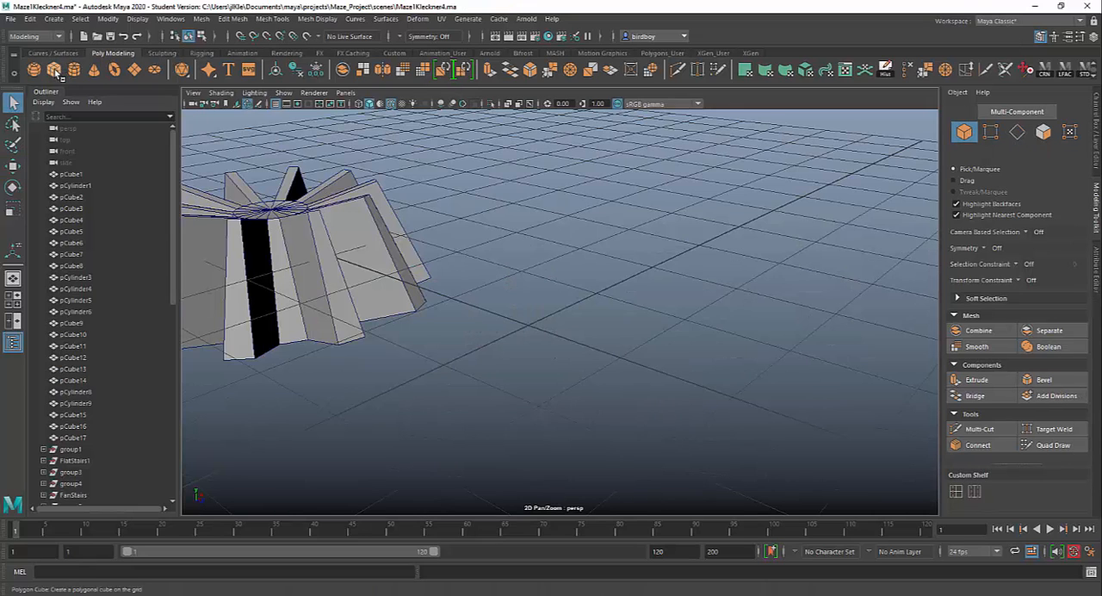
Create a polygon cube at the grid centre and select all six of its faces.
{"action": "left_click", "coordinate": [54, 69]}
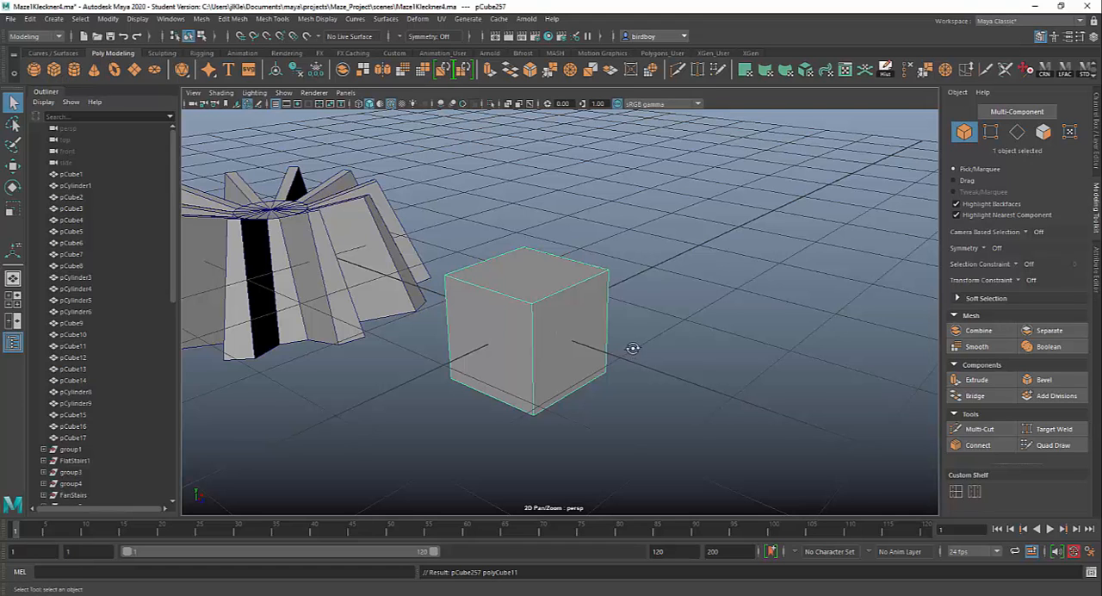
{"action": "left_click_drag", "start_coordinate": [633, 347], "coordinate": [744, 344], "text": "alt"}
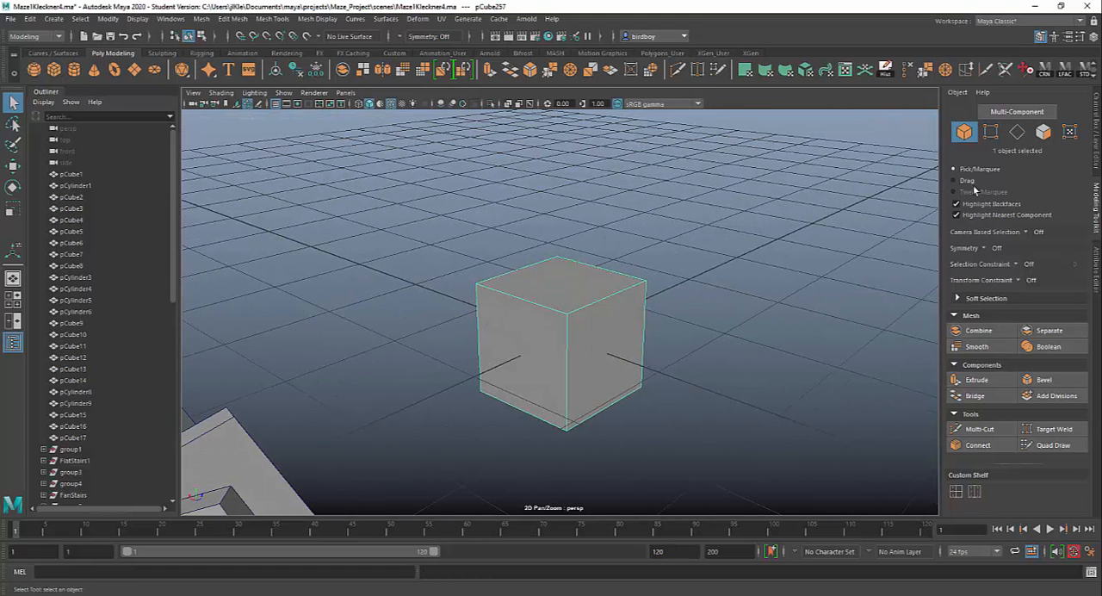
{"action": "left_click", "coordinate": [1044, 132]}
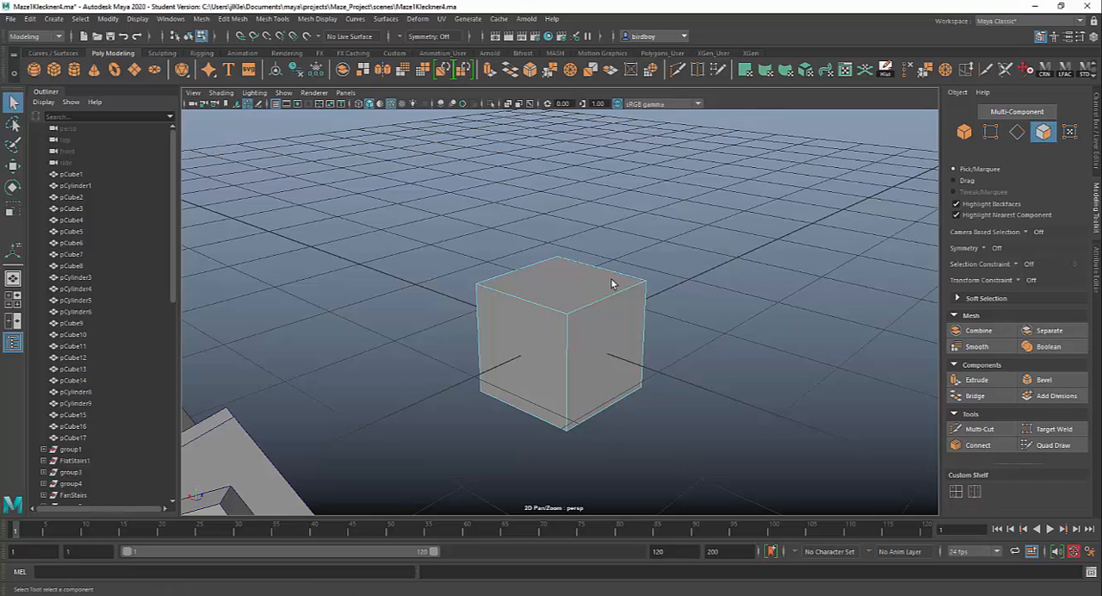
{"action": "left_click_drag", "start_coordinate": [426, 191], "coordinate": [710, 455]}
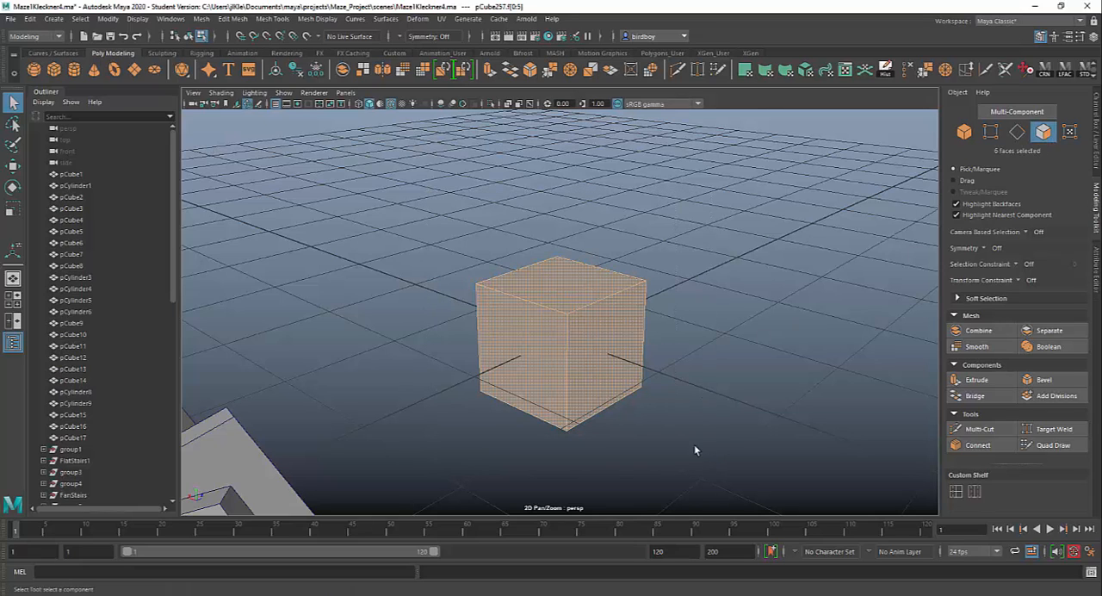
Extrude the six cube faces with Keep Faces Together off and scale them uniformly inward to about 0.77.
{"action": "left_click", "coordinate": [992, 381]}
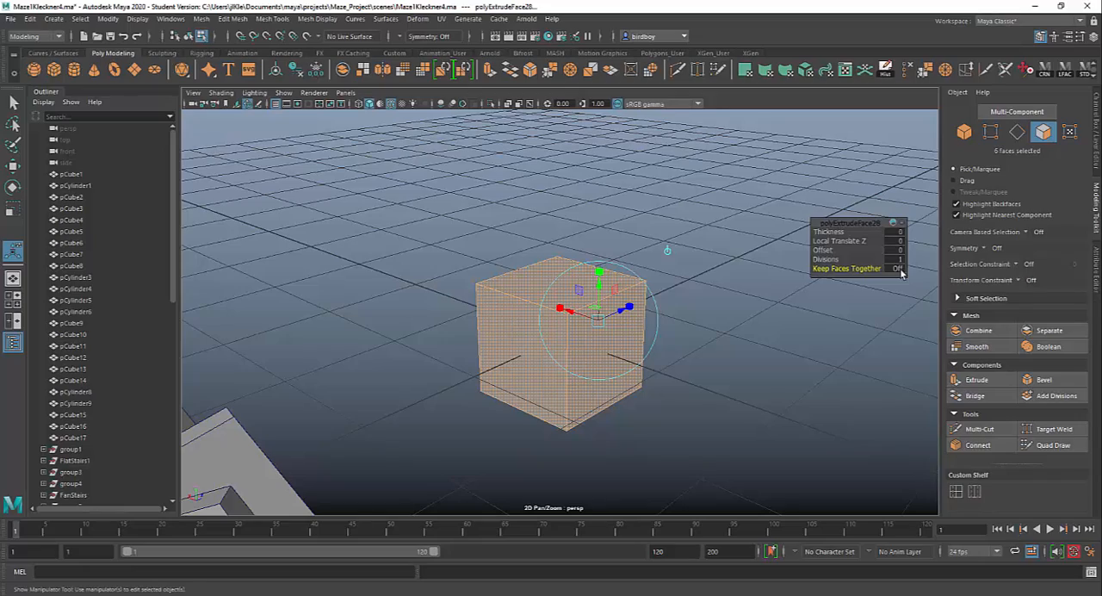
{"action": "left_click_drag", "start_coordinate": [843, 379], "coordinate": [664, 396], "text": "alt"}
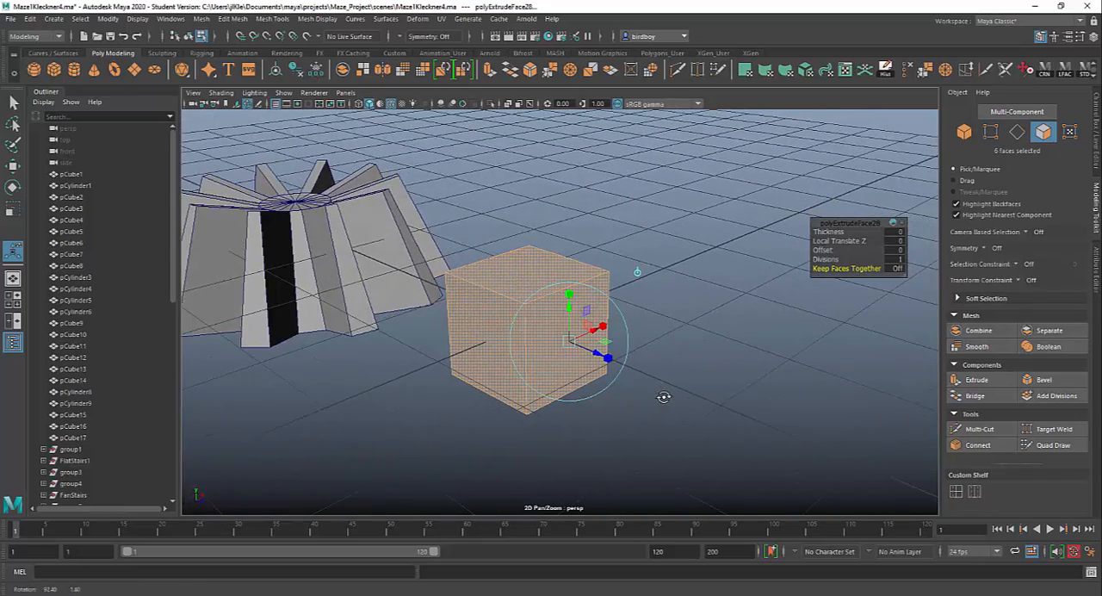
{"action": "left_click", "coordinate": [609, 359]}
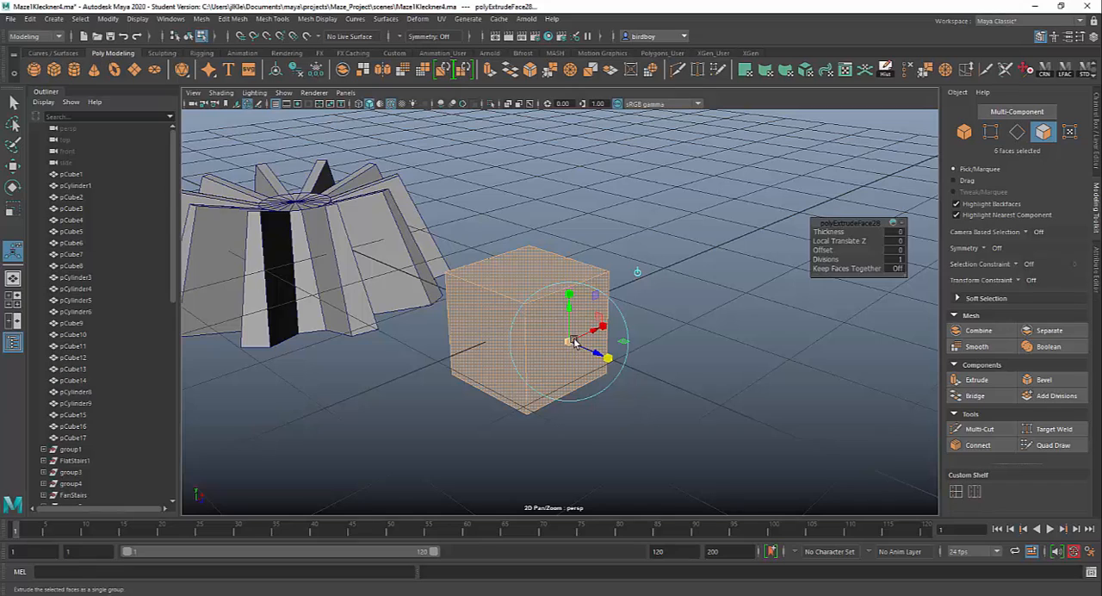
{"action": "left_click_drag", "start_coordinate": [574, 342], "coordinate": [566, 344]}
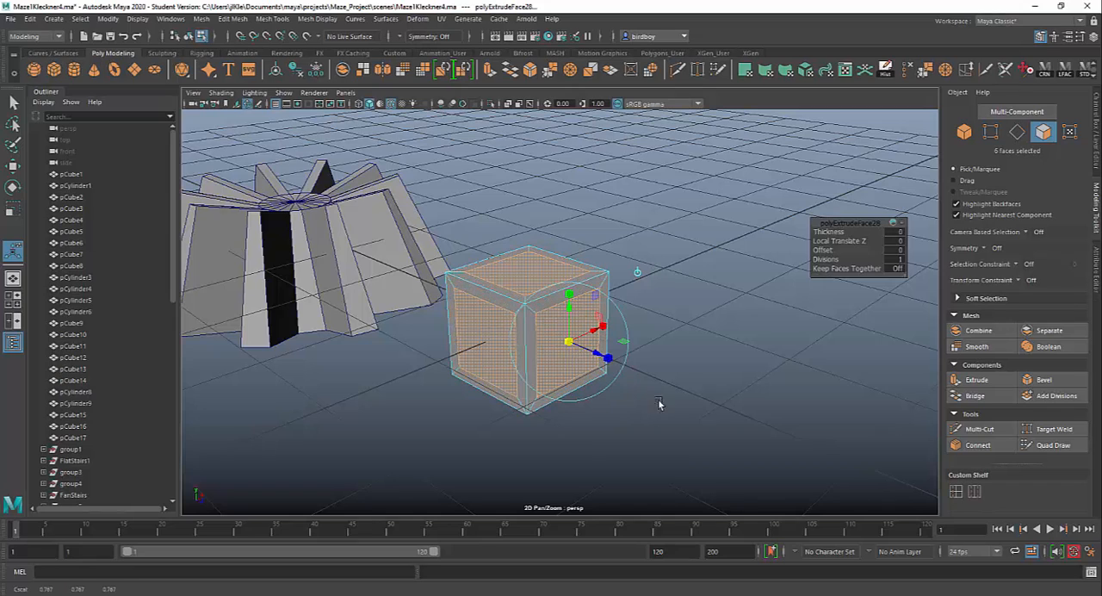
{"action": "mouse_move", "coordinate": [658, 403]}
{"action": "left_mouse_down", "text": "alt"}
{"action": "mouse_move", "coordinate": [731, 345]}
{"action": "mouse_move", "coordinate": [782, 330]}
{"action": "mouse_move", "coordinate": [806, 382]}
{"action": "mouse_move", "coordinate": [805, 412]}
{"action": "mouse_move", "coordinate": [642, 396]}
{"action": "left_mouse_up", "text": "alt"}
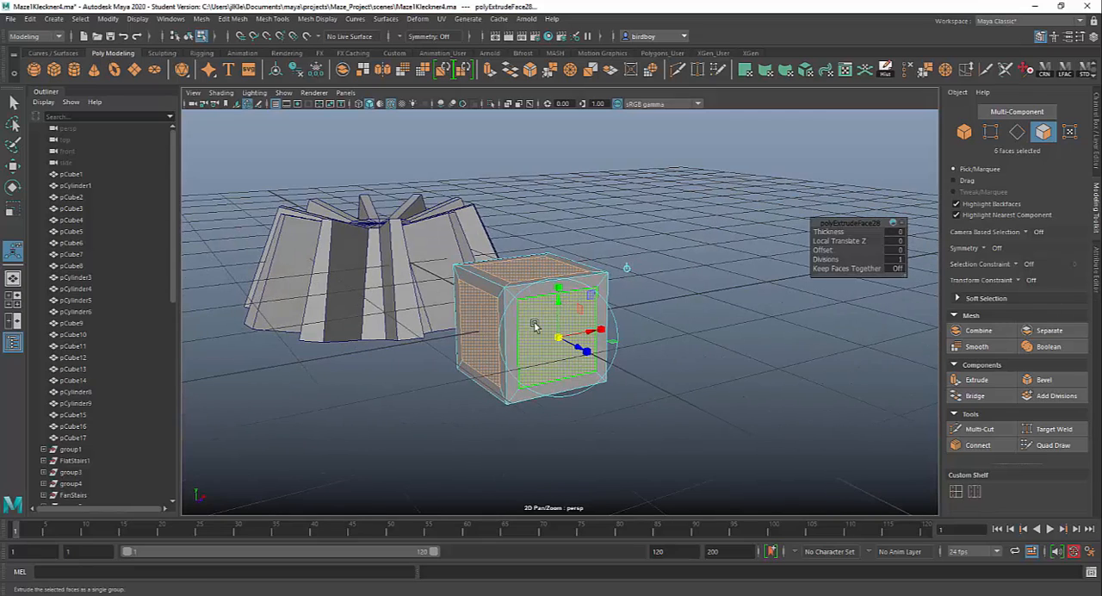
{"action": "left_click_drag", "start_coordinate": [613, 432], "coordinate": [641, 440], "text": "alt"}
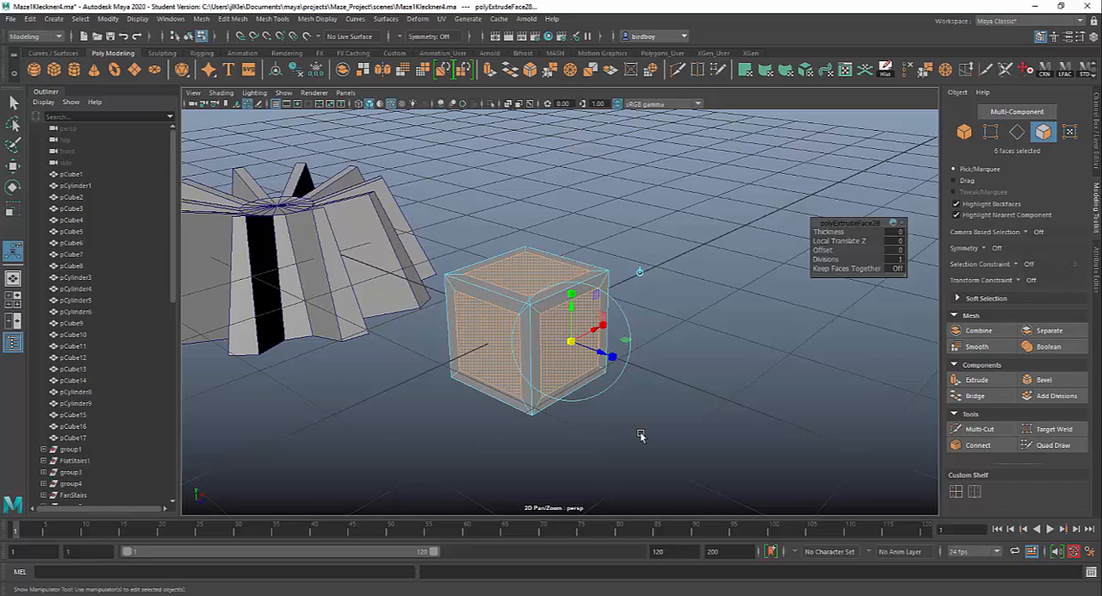
Extrude the inset faces inward with a local translate Z of -0.074 to form a crate, and return to object mode.
{"action": "left_click", "coordinate": [976, 380]}
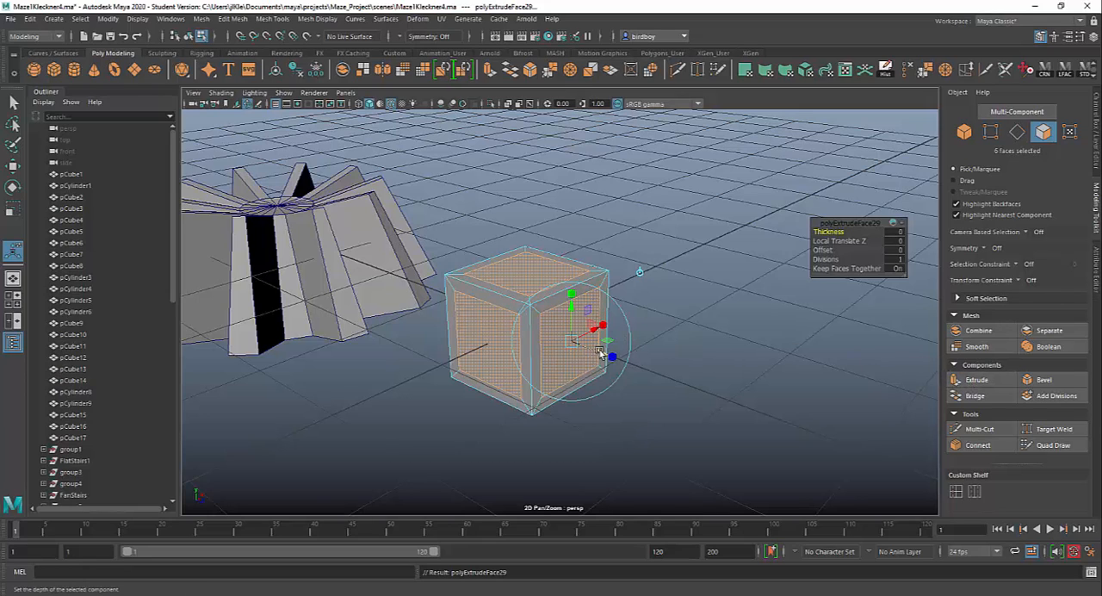
{"action": "left_click_drag", "start_coordinate": [600, 353], "coordinate": [593, 350]}
{"action": "mouse_move", "coordinate": [714, 366]}
{"action": "left_mouse_down", "text": "alt"}
{"action": "mouse_move", "coordinate": [793, 301]}
{"action": "mouse_move", "coordinate": [811, 331]}
{"action": "mouse_move", "coordinate": [666, 366]}
{"action": "mouse_move", "coordinate": [732, 362]}
{"action": "left_mouse_up", "text": "alt"}
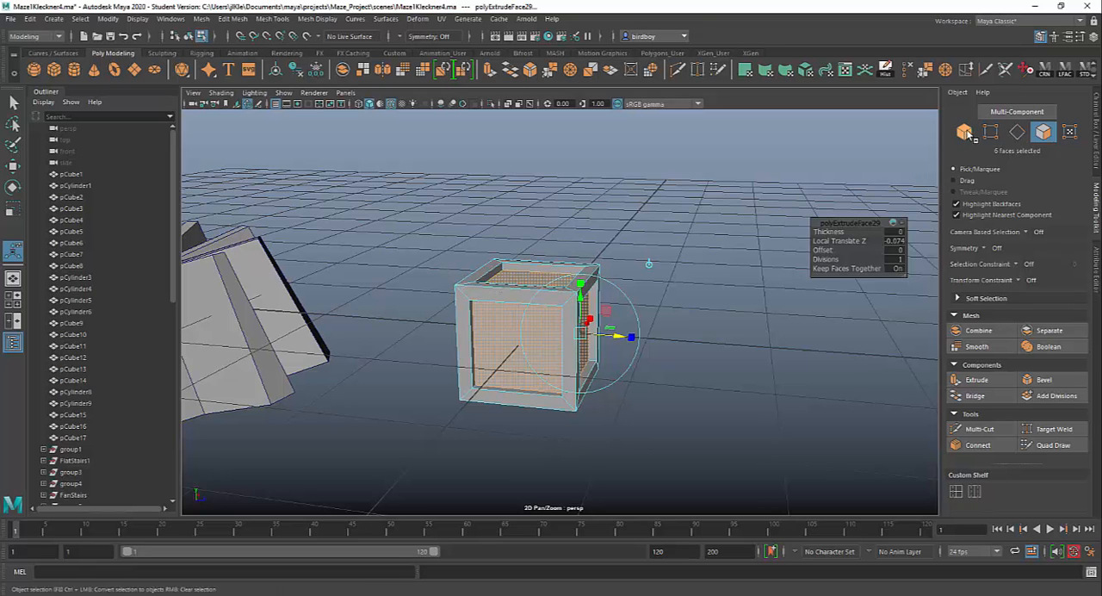
{"action": "left_click", "coordinate": [969, 136]}
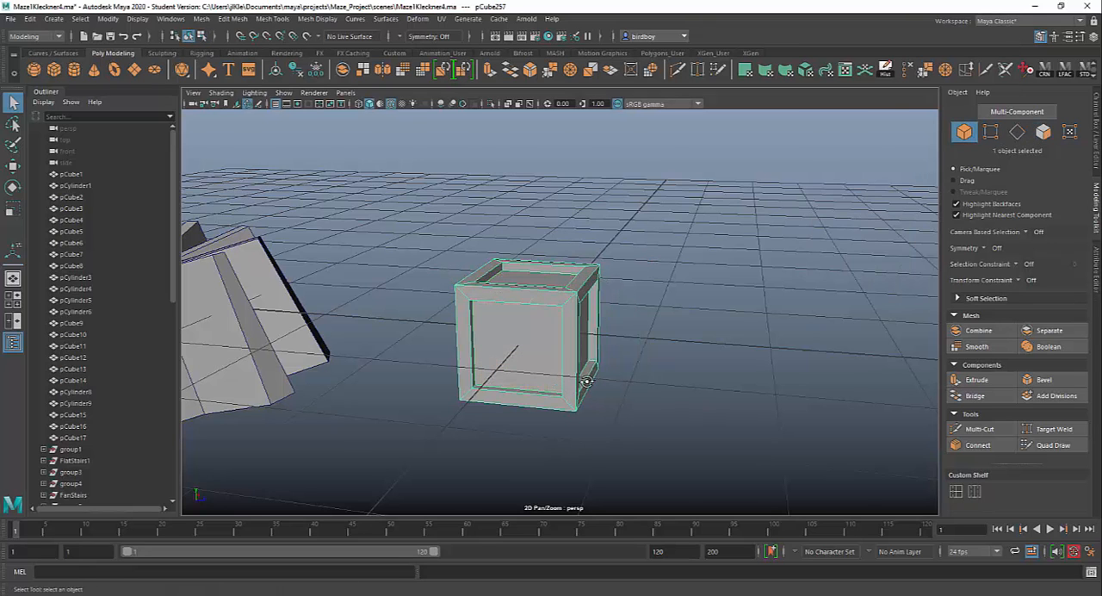
{"action": "left_click_drag", "start_coordinate": [586, 381], "coordinate": [532, 325], "text": "alt"}
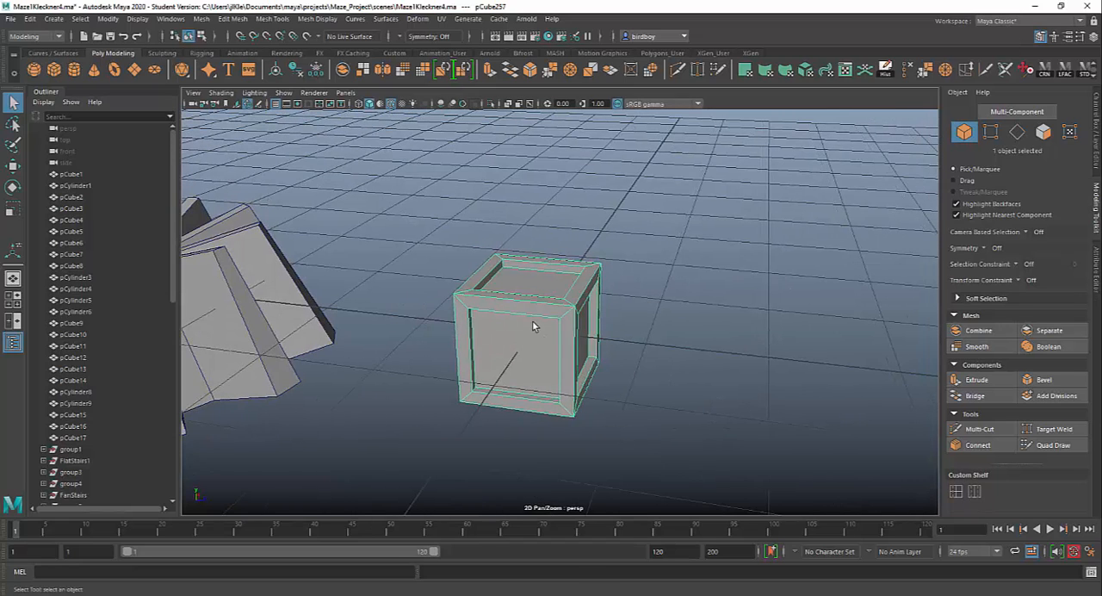
{"action": "right_click", "coordinate": [533, 325]}
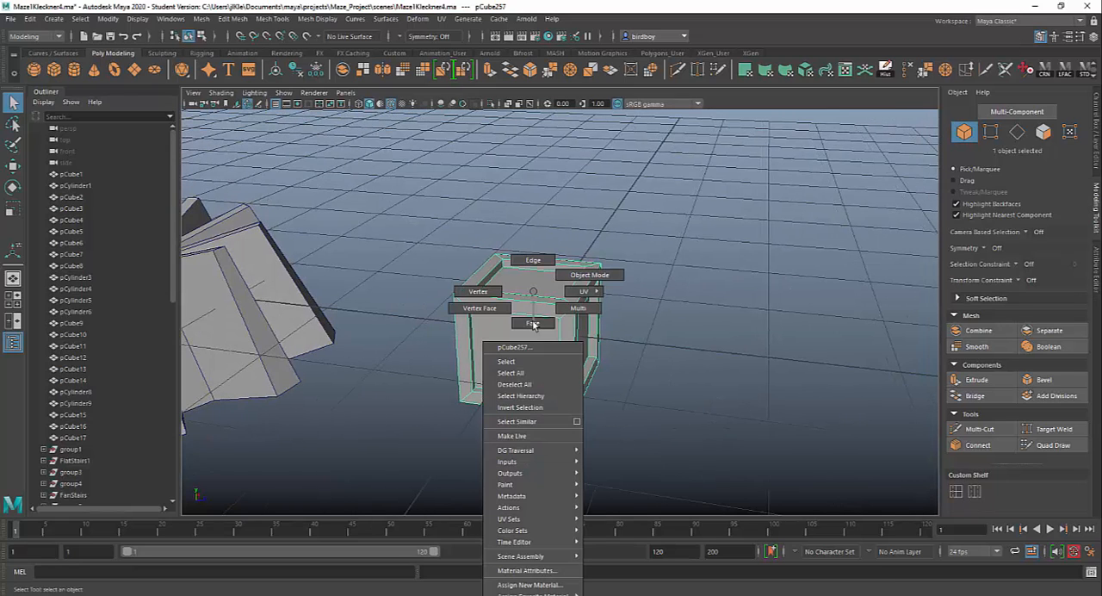
{"action": "left_click", "coordinate": [534, 321]}
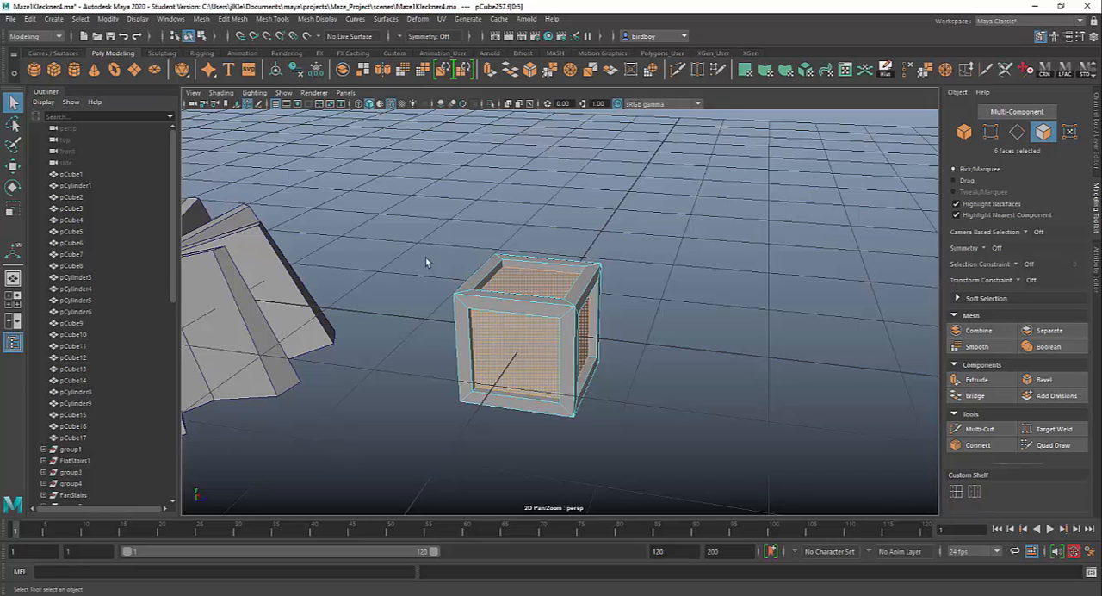
{"action": "left_click_drag", "start_coordinate": [775, 428], "coordinate": [723, 399], "text": "alt"}
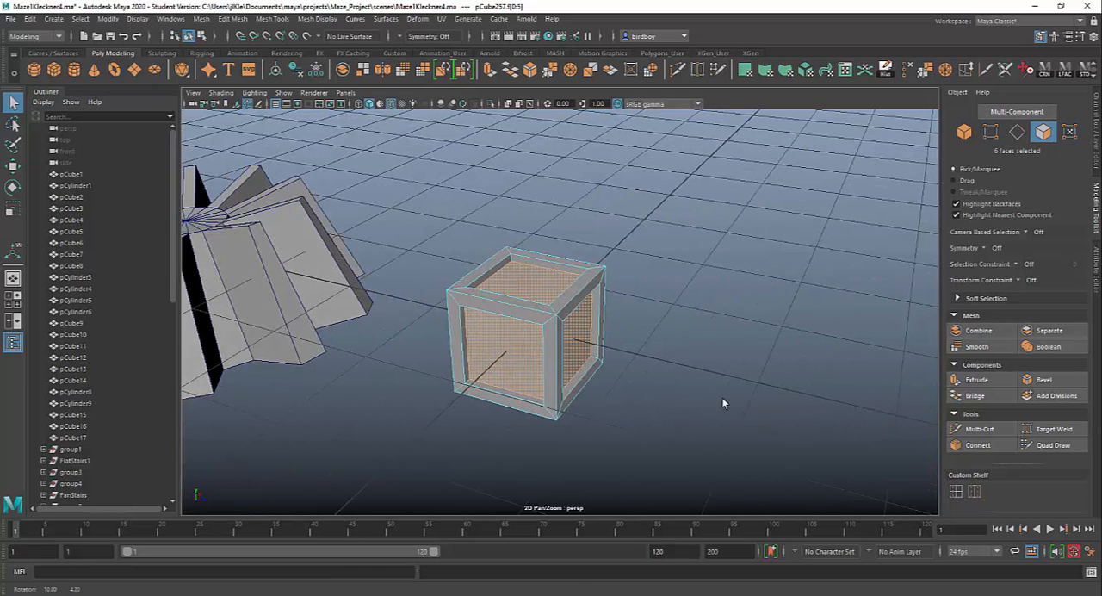
{"action": "right_click", "coordinate": [531, 303]}
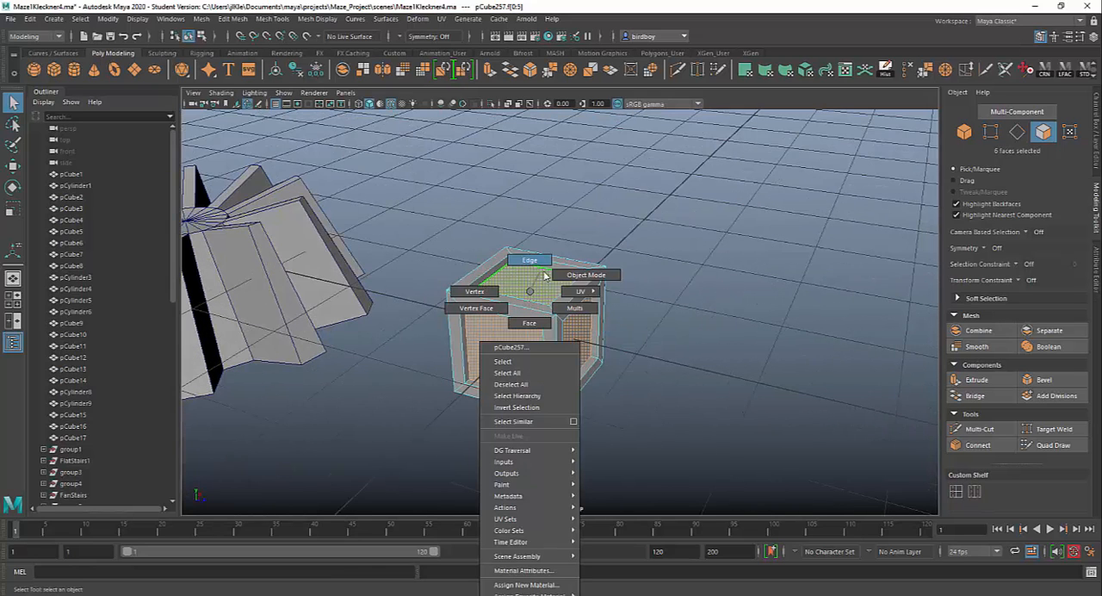
{"action": "left_click", "coordinate": [577, 276]}
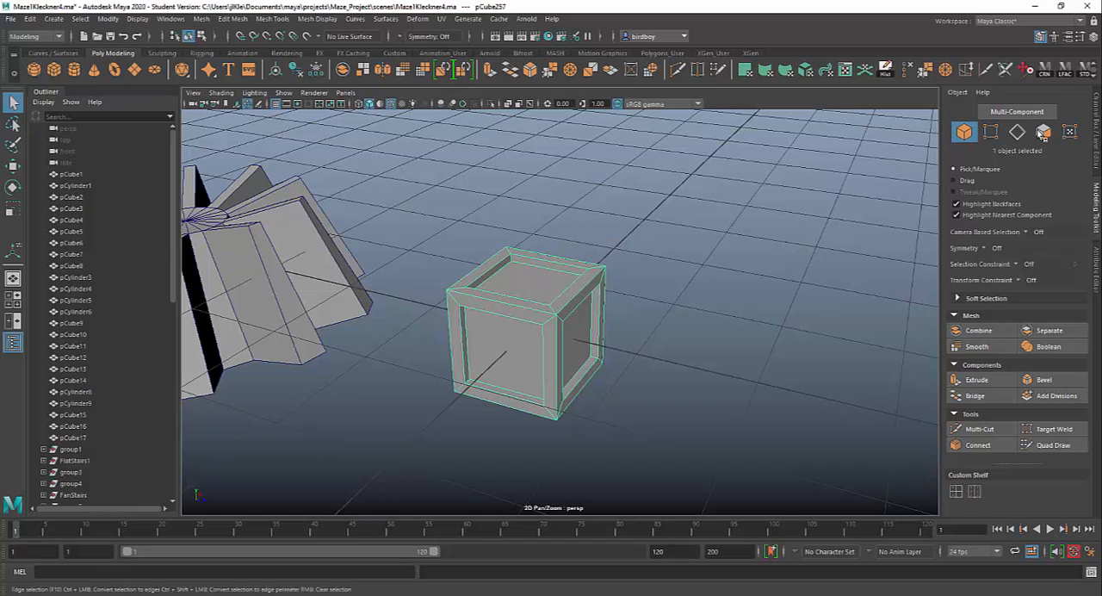
Move the crate away from the grid centre and create a new polygon cylinder there.
{"action": "right_click_drag", "start_coordinate": [762, 447], "coordinate": [614, 369], "text": "alt"}
{"action": "mouse_move", "coordinate": [614, 370]}
{"action": "left_mouse_down", "text": "alt"}
{"action": "mouse_move", "coordinate": [639, 370]}
{"action": "mouse_move", "coordinate": [622, 373]}
{"action": "left_mouse_up", "text": "alt"}
{"action": "key", "text": "w"}
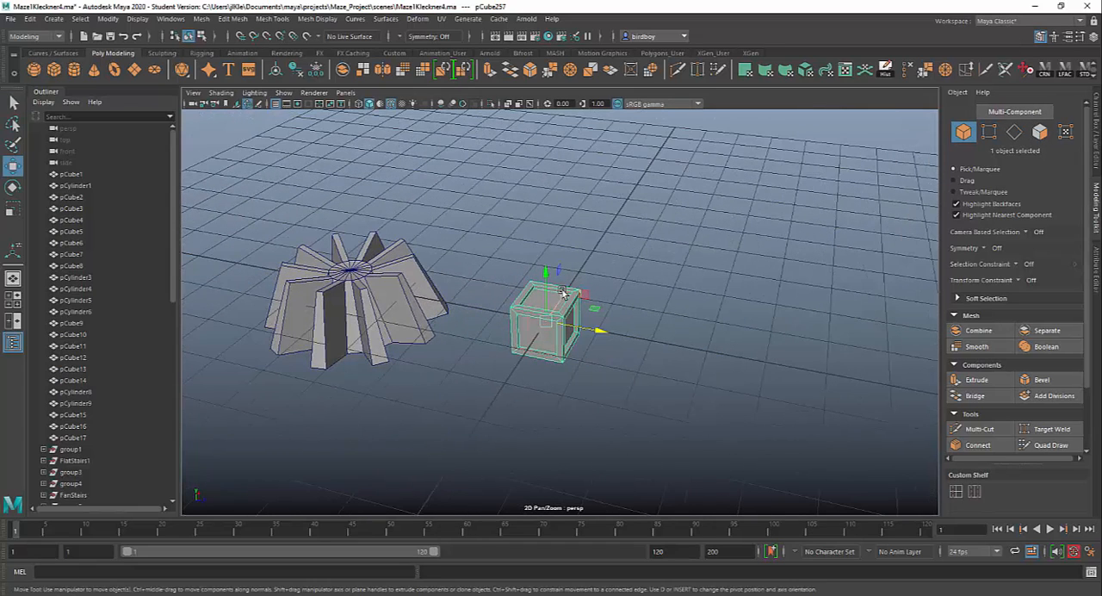
{"action": "middle_click_drag", "start_coordinate": [594, 270], "coordinate": [453, 226]}
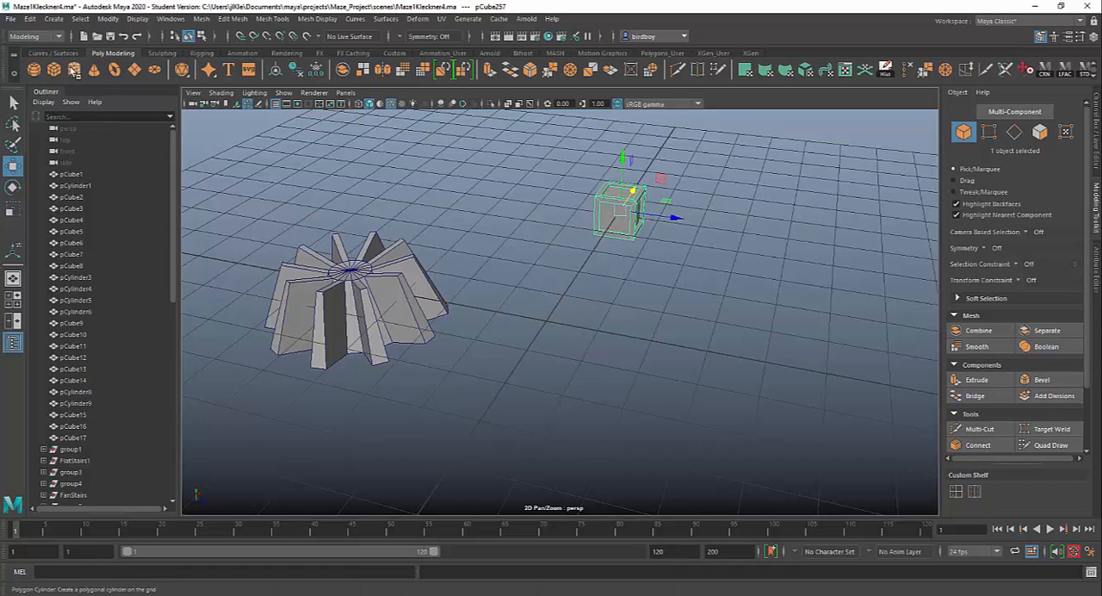
{"action": "left_click", "coordinate": [80, 71]}
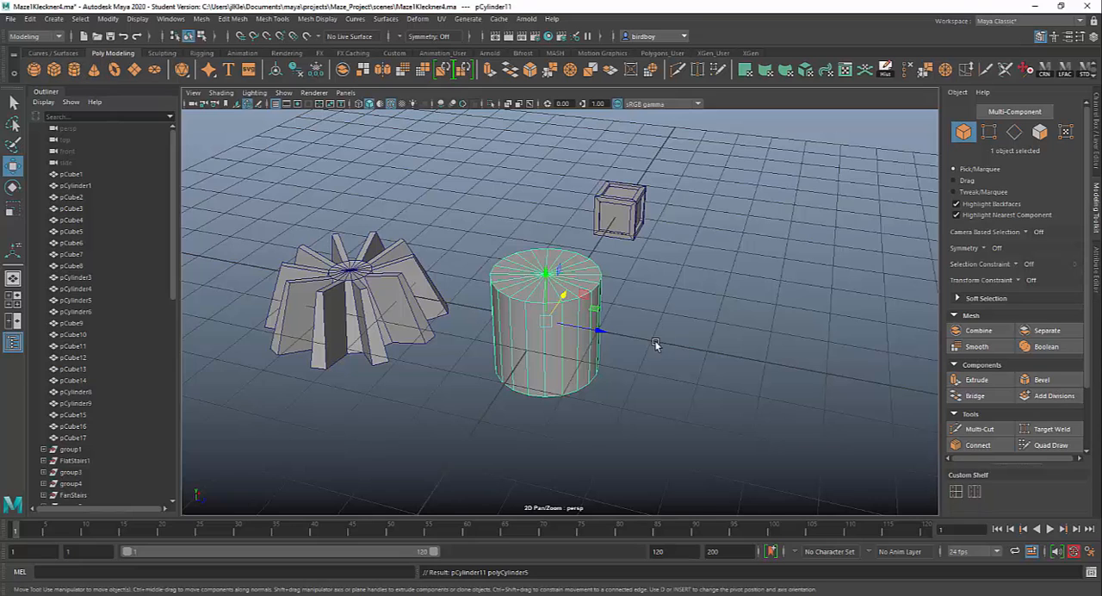
Flatten the new cylinder into a low disc by scaling its height to about 0.275.
{"action": "left_click_drag", "start_coordinate": [448, 379], "coordinate": [660, 334], "text": "alt"}
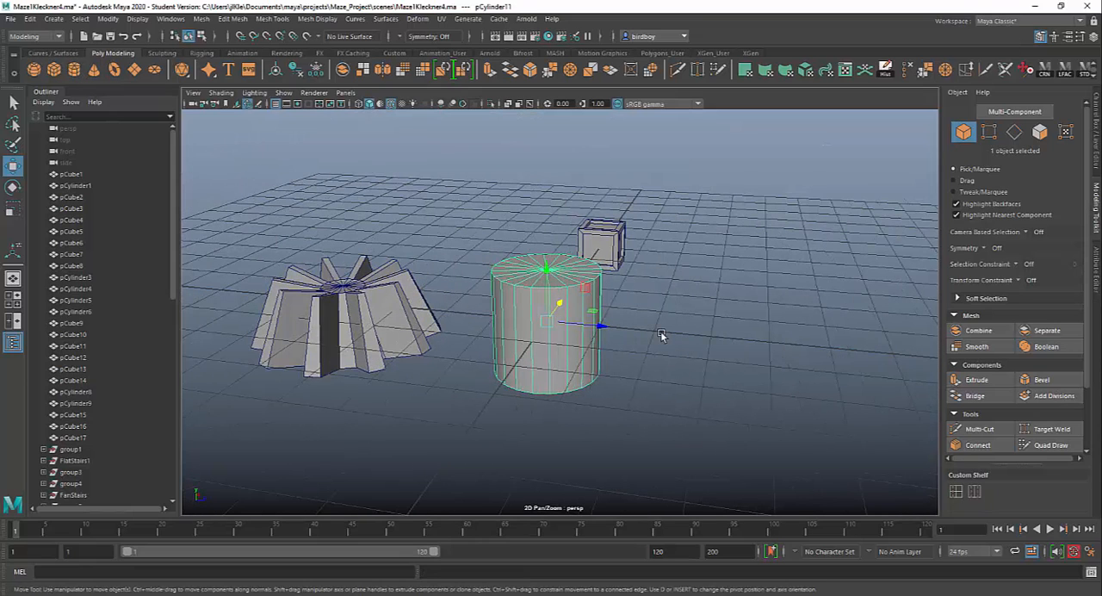
{"action": "key", "text": "r"}
{"action": "left_click_drag", "start_coordinate": [547, 269], "coordinate": [551, 315]}
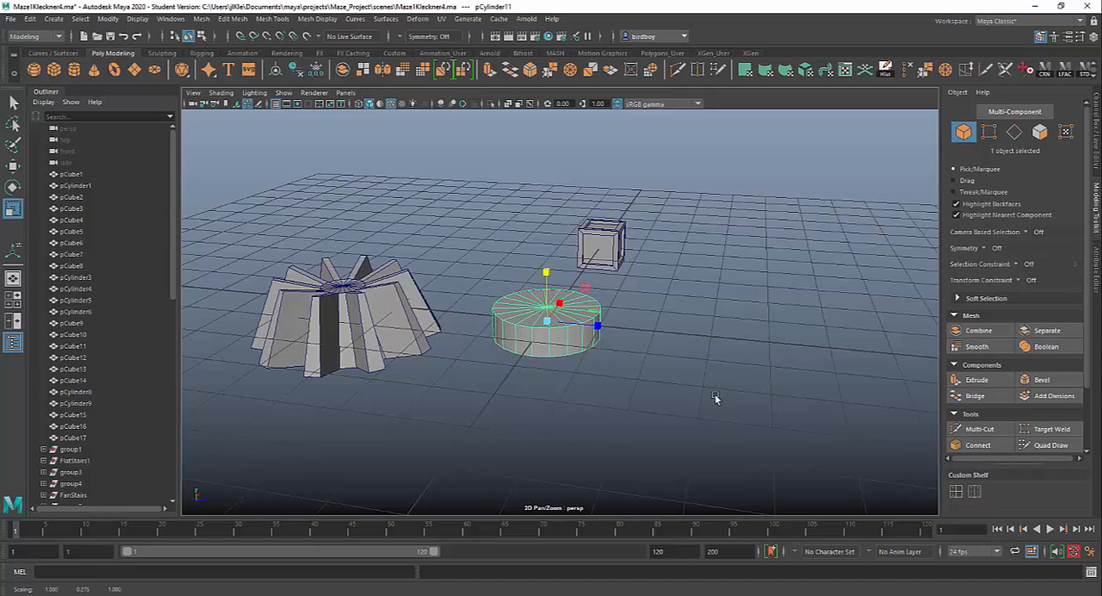
{"action": "mouse_move", "coordinate": [714, 397]}
{"action": "left_mouse_down", "text": "alt"}
{"action": "mouse_move", "coordinate": [603, 383]}
{"action": "mouse_move", "coordinate": [750, 388]}
{"action": "mouse_move", "coordinate": [722, 414]}
{"action": "mouse_move", "coordinate": [732, 405]}
{"action": "mouse_move", "coordinate": [723, 391]}
{"action": "left_mouse_up", "text": "alt"}
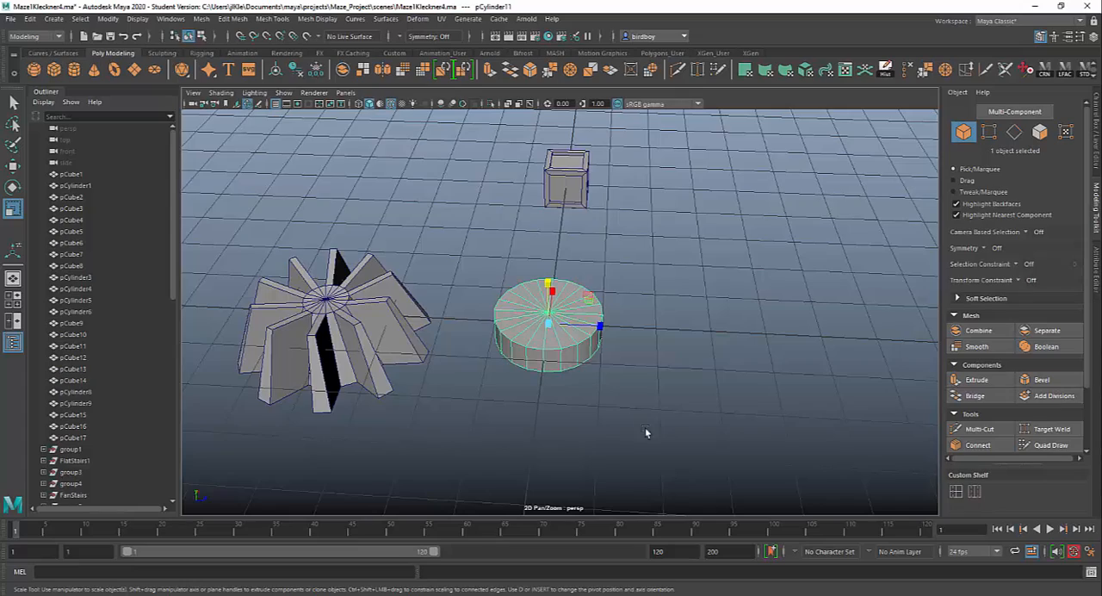
{"action": "left_click_drag", "start_coordinate": [646, 433], "coordinate": [641, 391], "text": "alt"}
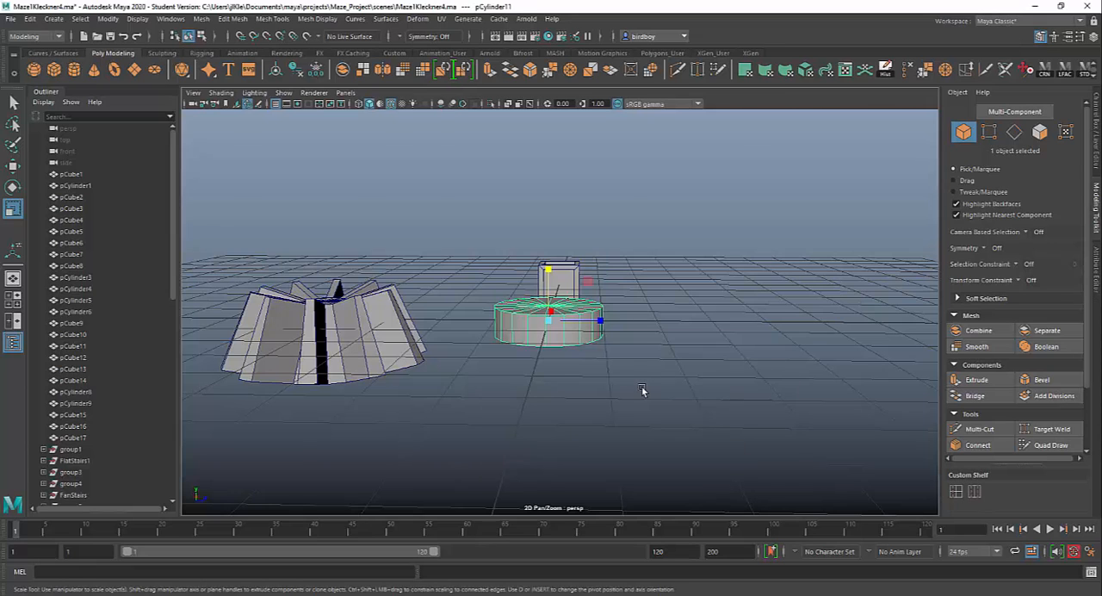
Switch the cylinder to face selection and select all its top and bottom cap faces from the top view.
{"action": "key", "text": "space"}
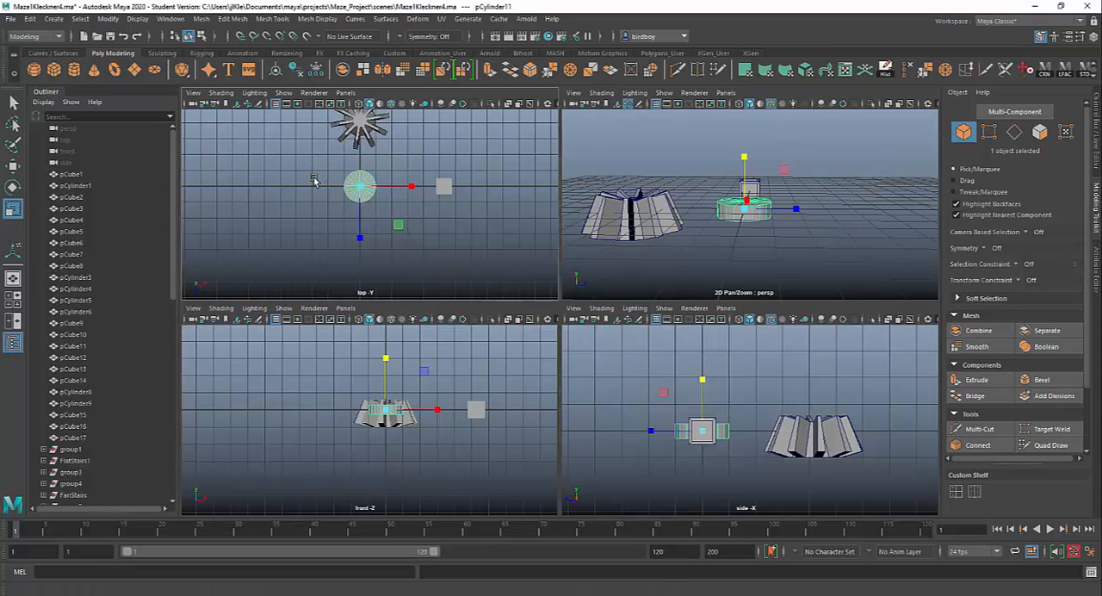
{"action": "key", "text": "space"}
{"action": "scroll", "coordinate": [527, 272], "scroll_direction": "up", "scroll_amount": 3}
{"action": "scroll", "coordinate": [527, 272], "scroll_direction": "up", "scroll_amount": 2}
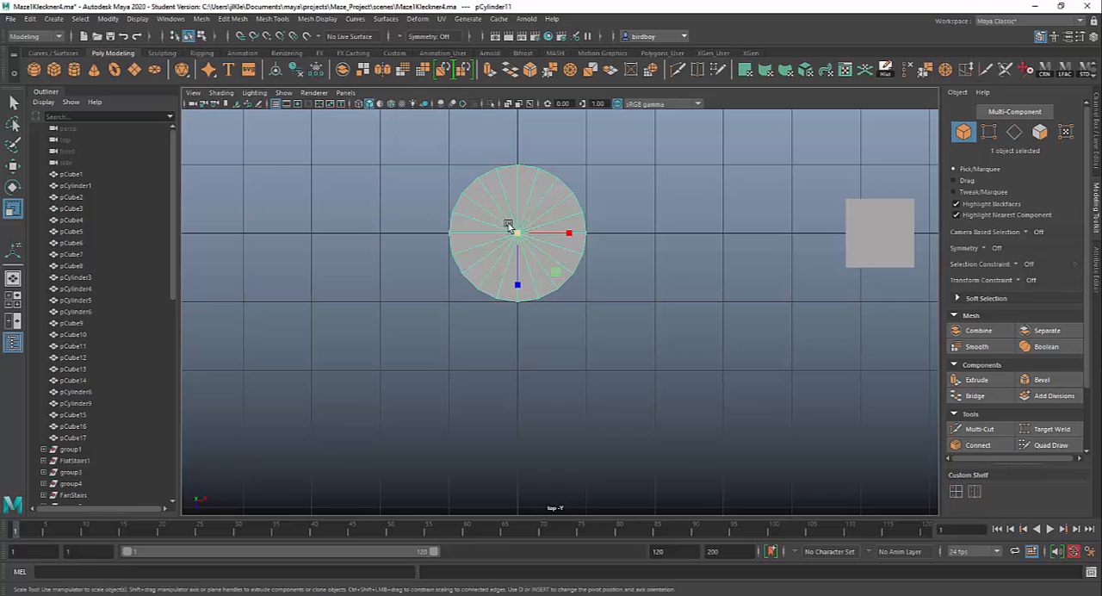
{"action": "right_click", "coordinate": [503, 207]}
{"action": "left_click", "coordinate": [504, 239]}
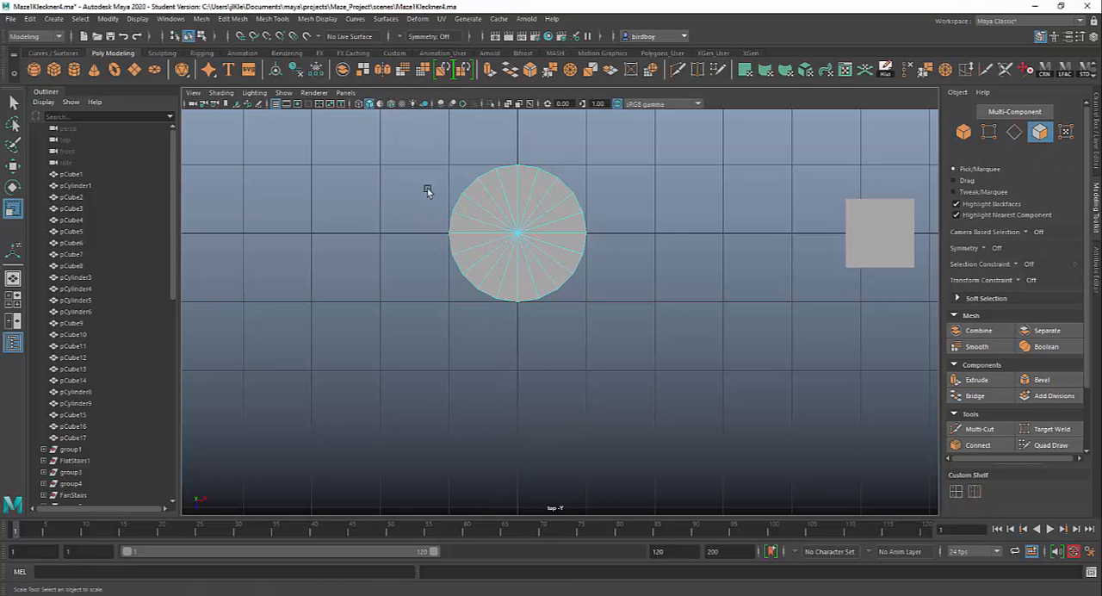
{"action": "left_click_drag", "start_coordinate": [497, 202], "coordinate": [661, 434]}
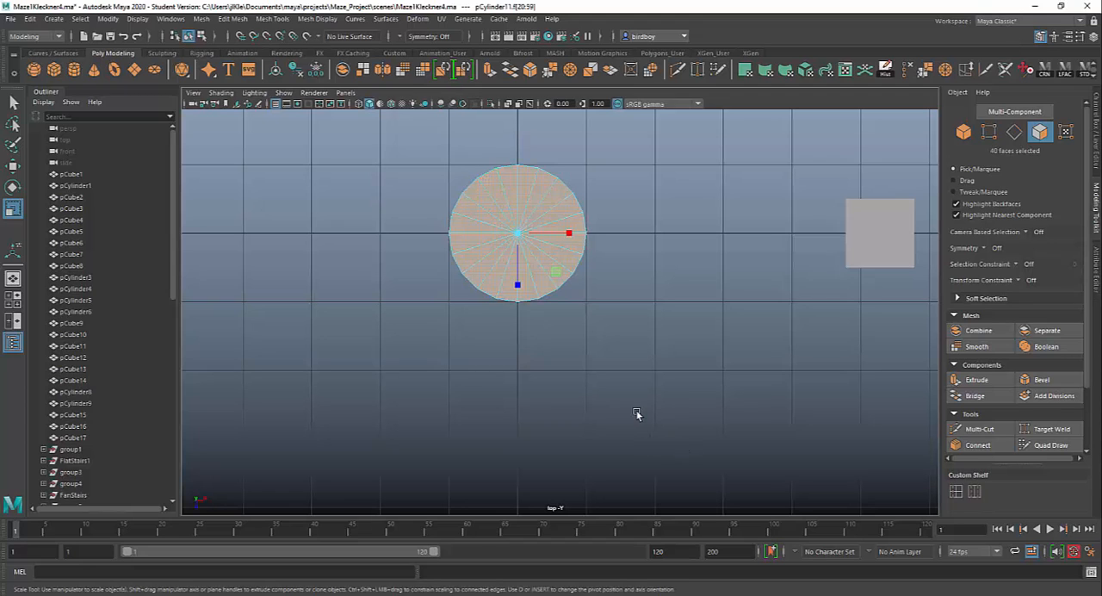
Deselect the cylinder's bottom cap faces from the side view so that only the 20 top faces stay selected.
{"action": "key", "text": "space"}
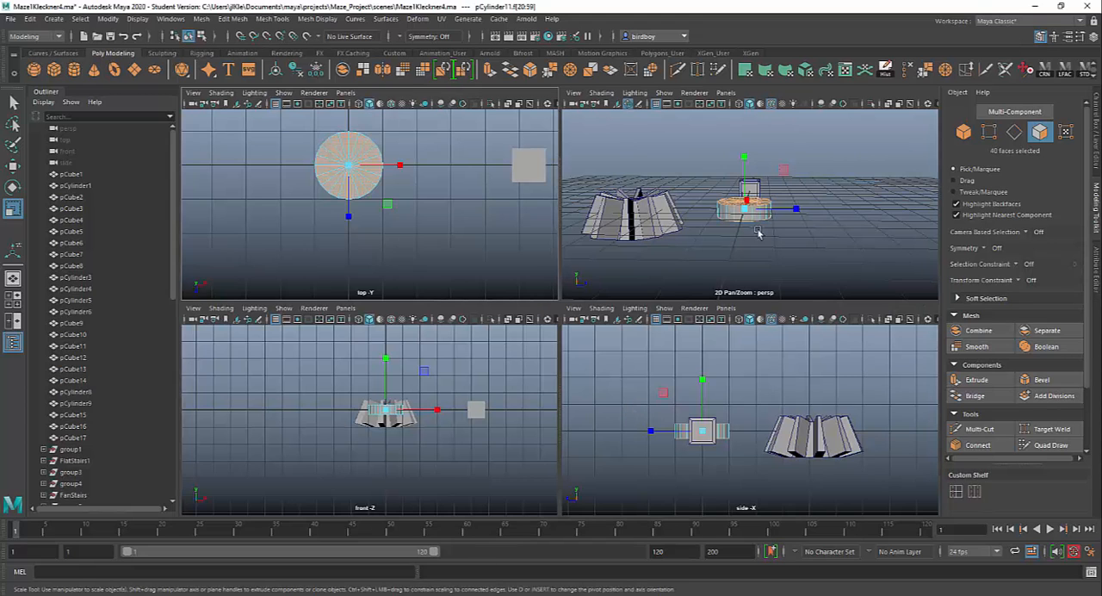
{"action": "mouse_move", "coordinate": [769, 262]}
{"action": "left_mouse_down", "text": "alt"}
{"action": "mouse_move", "coordinate": [809, 258]}
{"action": "mouse_move", "coordinate": [767, 275]}
{"action": "mouse_move", "coordinate": [771, 252]}
{"action": "left_mouse_up", "text": "alt"}
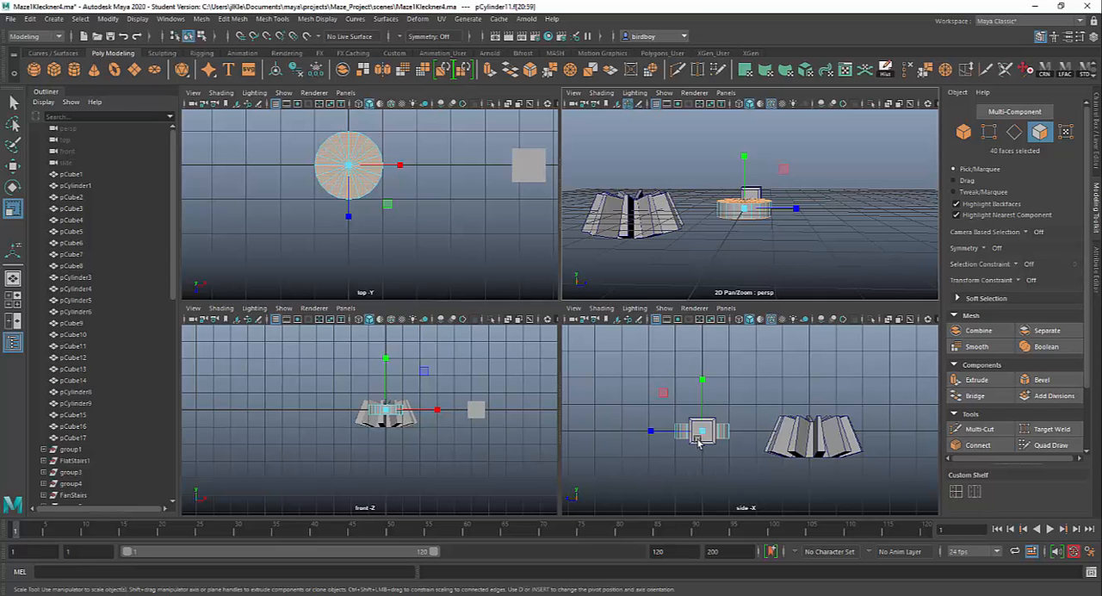
{"action": "key", "text": "space"}
{"action": "scroll", "coordinate": [515, 381], "scroll_direction": "up", "scroll_amount": 3}
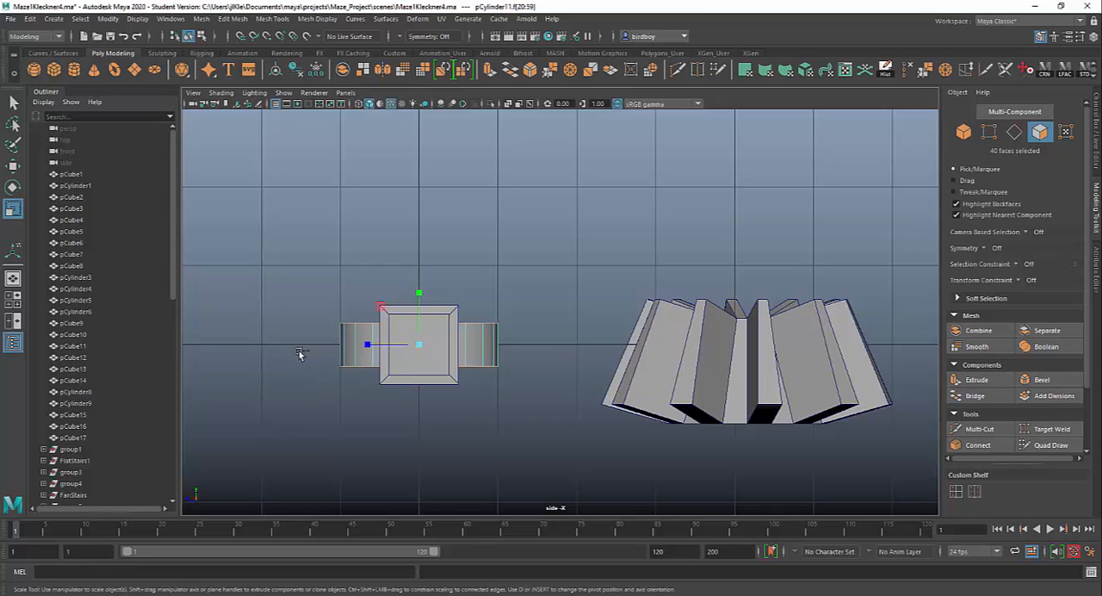
{"action": "left_click_drag", "start_coordinate": [285, 347], "coordinate": [577, 470]}
{"action": "key", "text": "space"}
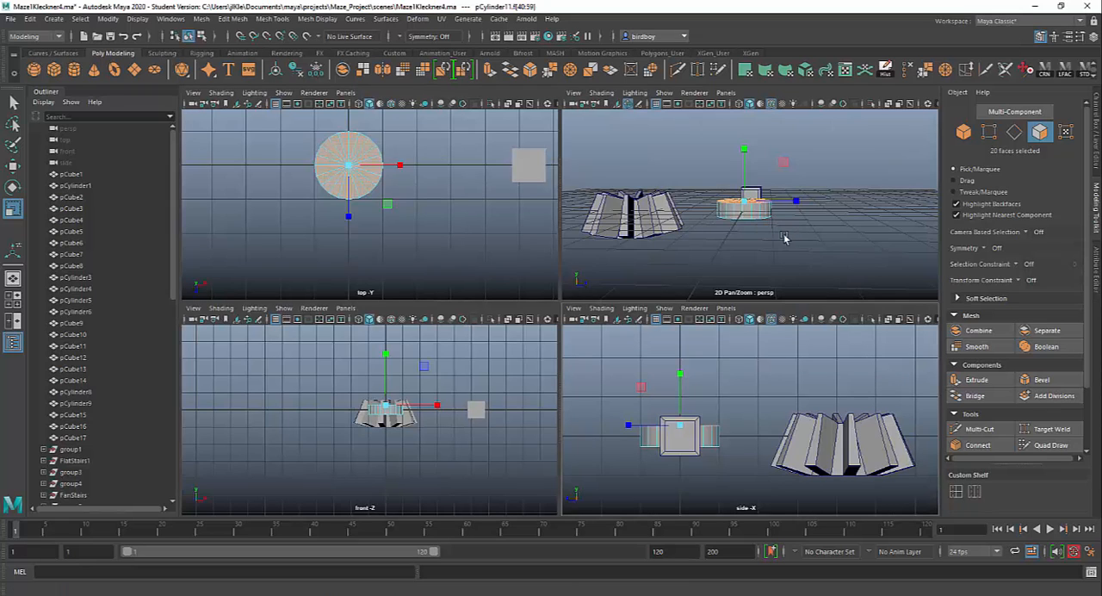
{"action": "left_click_drag", "start_coordinate": [783, 238], "coordinate": [772, 292], "text": "alt"}
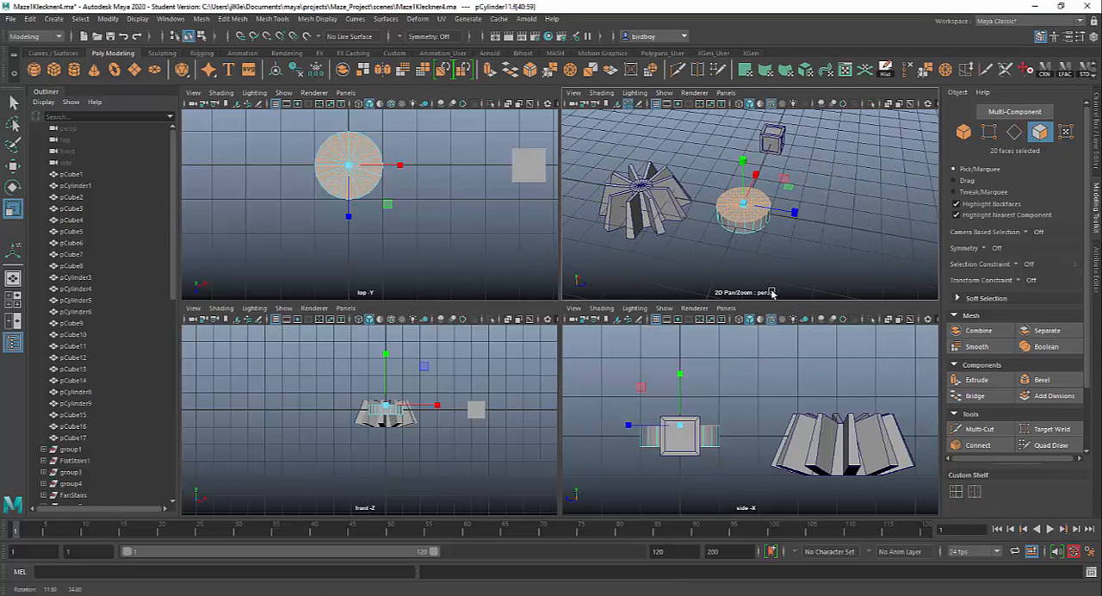
{"action": "key", "text": "space"}
{"action": "scroll", "coordinate": [547, 362], "scroll_direction": "up", "scroll_amount": 5}
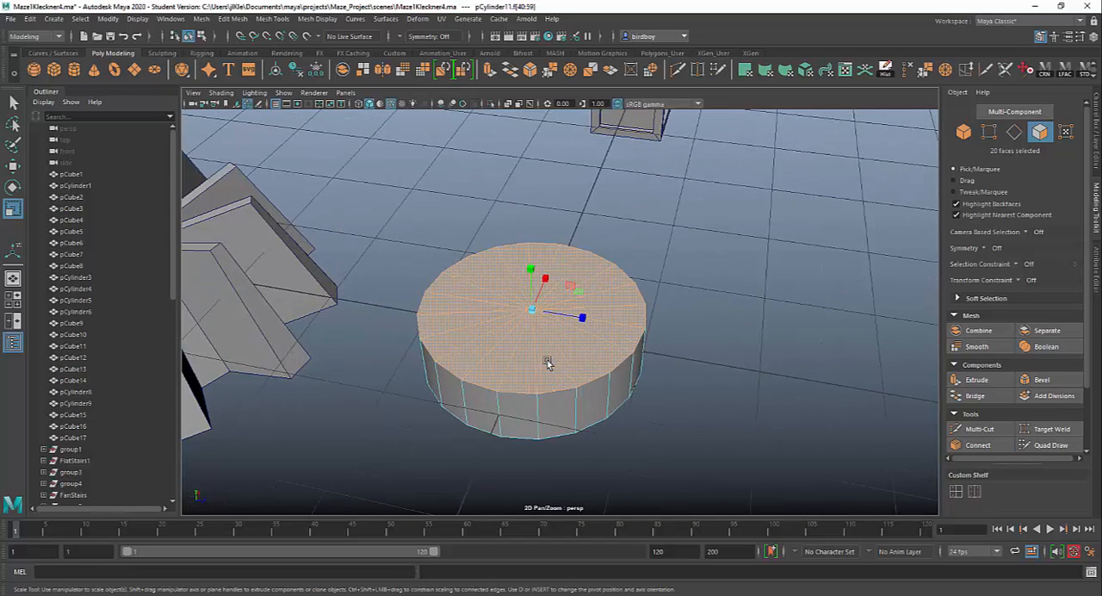
Clear the selection and add the 20 triangular top cap faces of the cylinder to the selection one by one.
{"action": "left_click", "coordinate": [789, 414]}
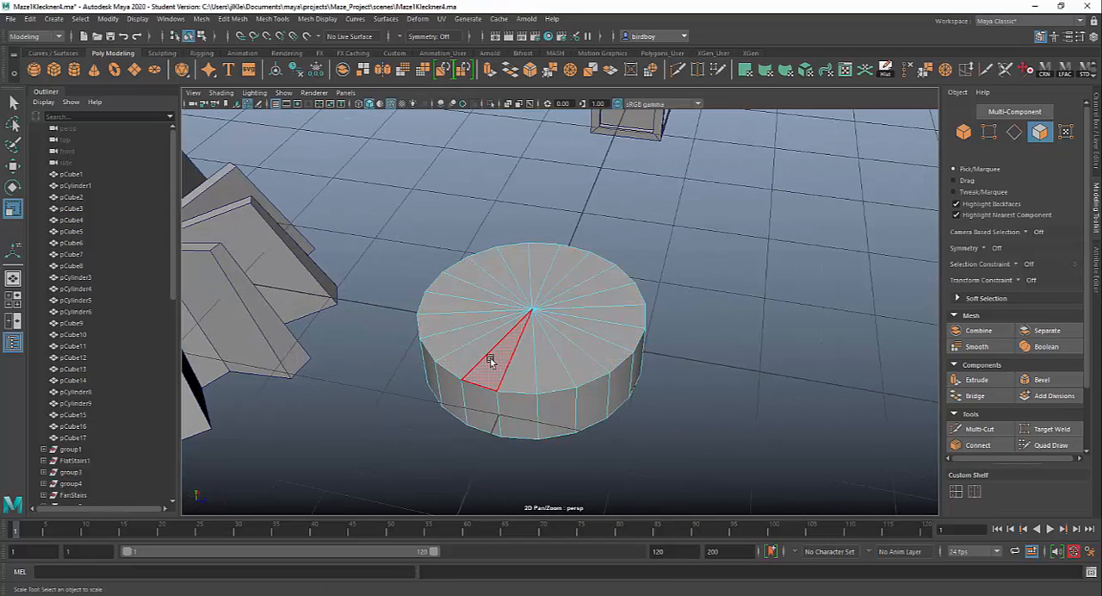
{"action": "left_click", "coordinate": [490, 360]}
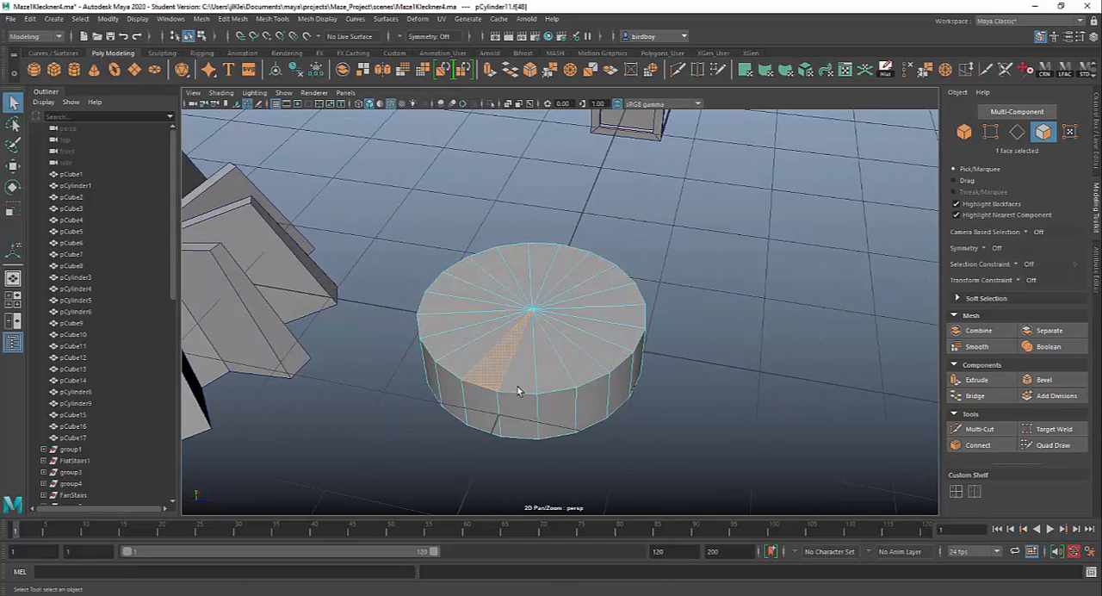
{"action": "left_click", "coordinate": [14, 103]}
{"action": "left_click", "coordinate": [522, 351], "text": "shift"}
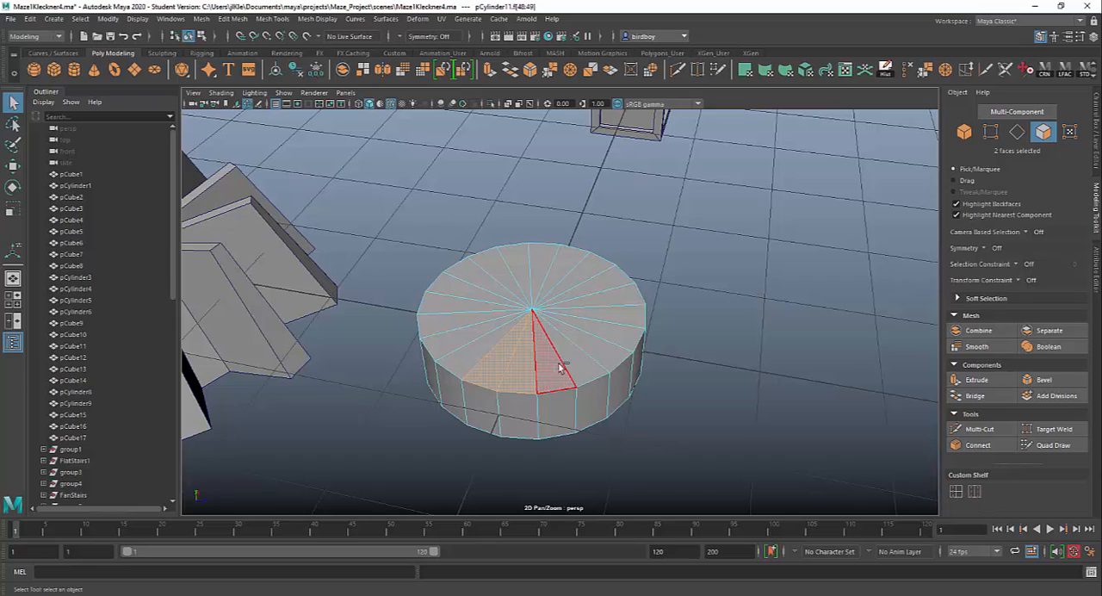
{"action": "left_click", "coordinate": [560, 367], "text": "shift"}
{"action": "left_click", "coordinate": [574, 361], "text": "shift"}
{"action": "left_click", "coordinate": [592, 346], "text": "shift"}
{"action": "left_click", "coordinate": [605, 329], "text": "shift"}
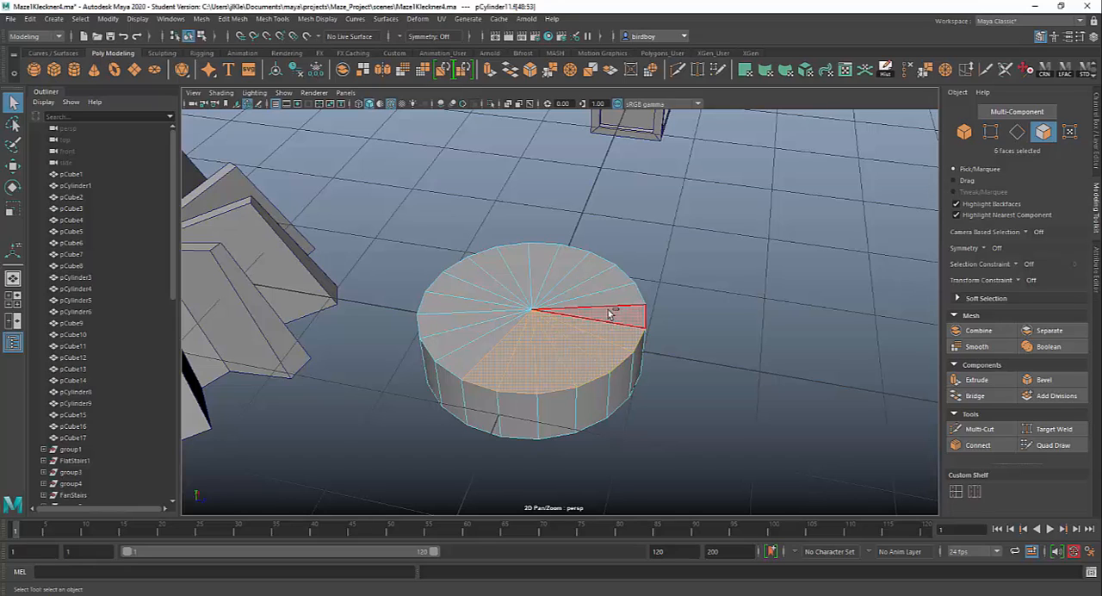
{"action": "left_click", "coordinate": [608, 314], "text": "shift"}
{"action": "left_click", "coordinate": [616, 294], "text": "shift"}
{"action": "left_click", "coordinate": [603, 278], "text": "shift"}
{"action": "left_click", "coordinate": [585, 270], "text": "shift"}
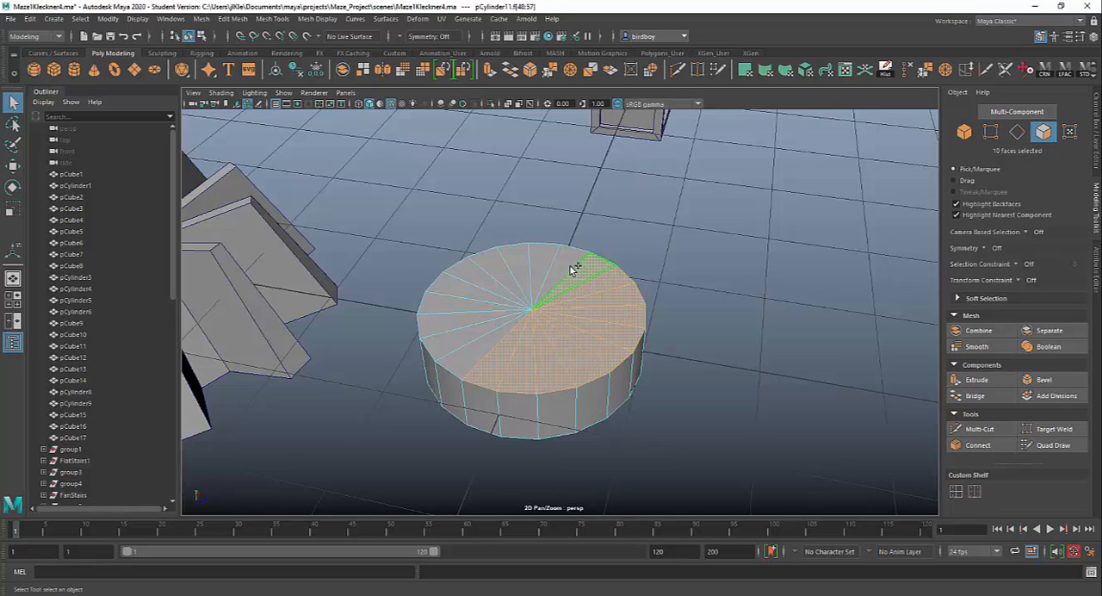
{"action": "left_click", "coordinate": [570, 270], "text": "shift"}
{"action": "left_click", "coordinate": [539, 261], "text": "shift"}
{"action": "left_click", "coordinate": [522, 266], "text": "shift"}
{"action": "left_click", "coordinate": [507, 278], "text": "shift"}
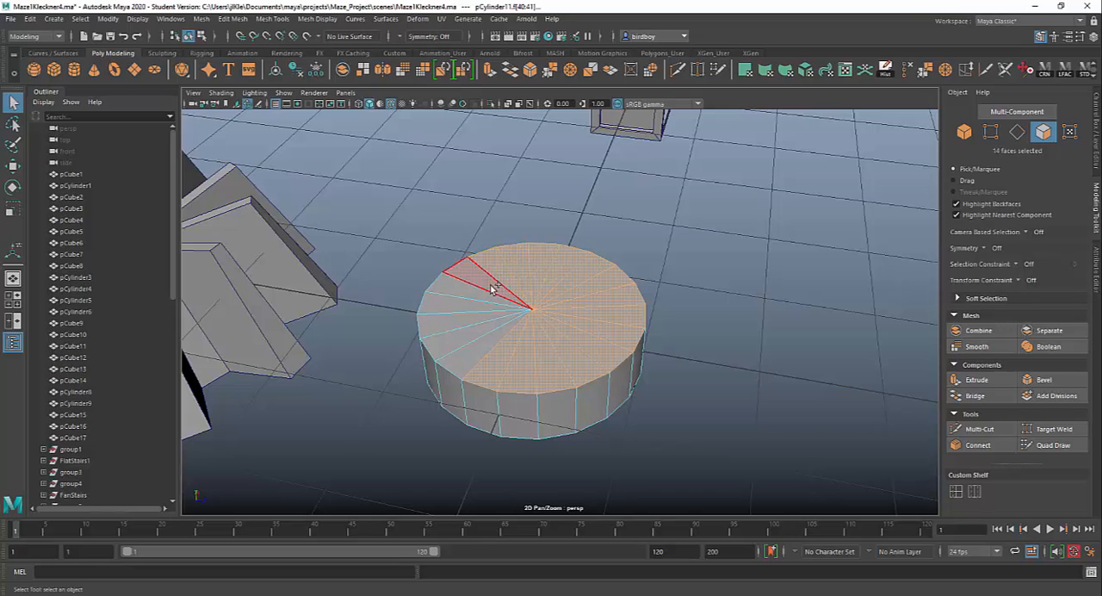
{"action": "left_click", "coordinate": [492, 289], "text": "shift"}
{"action": "left_click", "coordinate": [485, 297], "text": "shift"}
{"action": "left_click", "coordinate": [480, 307], "text": "shift"}
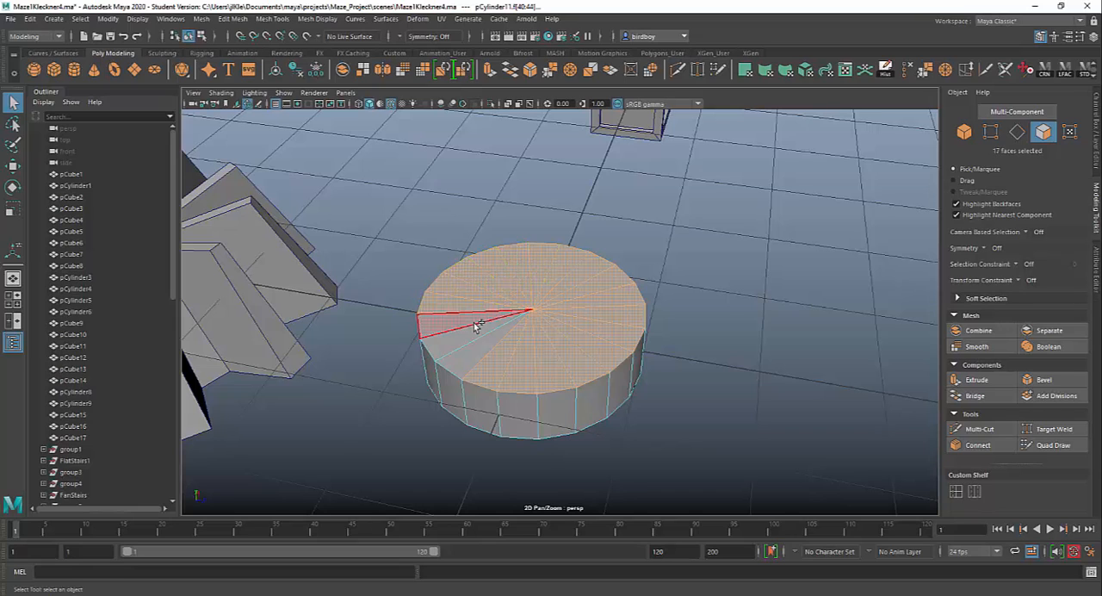
{"action": "left_click", "coordinate": [474, 322], "text": "shift"}
{"action": "left_click", "coordinate": [469, 333], "text": "shift"}
{"action": "left_click", "coordinate": [475, 348], "text": "shift"}
{"action": "left_click_drag", "start_coordinate": [714, 520], "coordinate": [719, 463]}
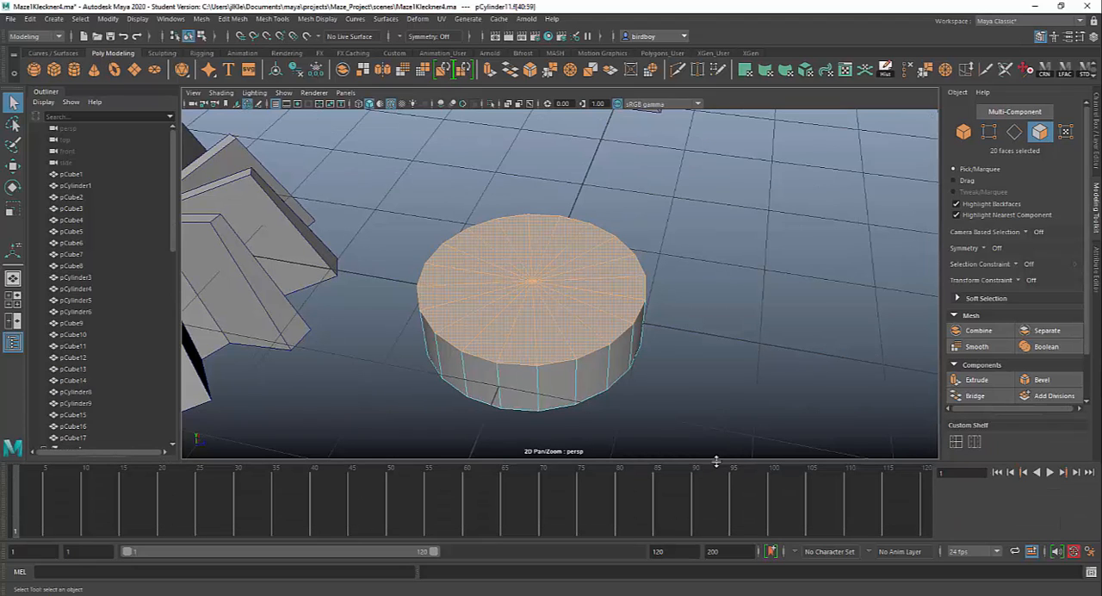
{"action": "left_click_drag", "start_coordinate": [717, 505], "coordinate": [631, 512]}
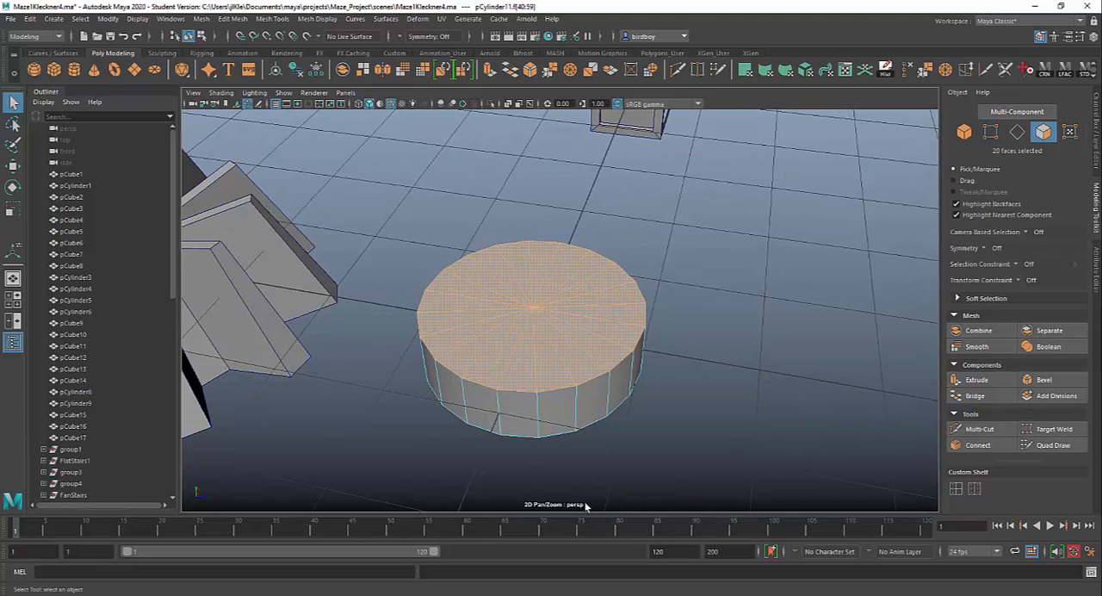
{"action": "mouse_move", "coordinate": [699, 401]}
{"action": "left_mouse_down", "text": "alt"}
{"action": "mouse_move", "coordinate": [738, 366]}
{"action": "mouse_move", "coordinate": [688, 413]}
{"action": "mouse_move", "coordinate": [726, 376]}
{"action": "mouse_move", "coordinate": [690, 392]}
{"action": "left_mouse_up", "text": "alt"}
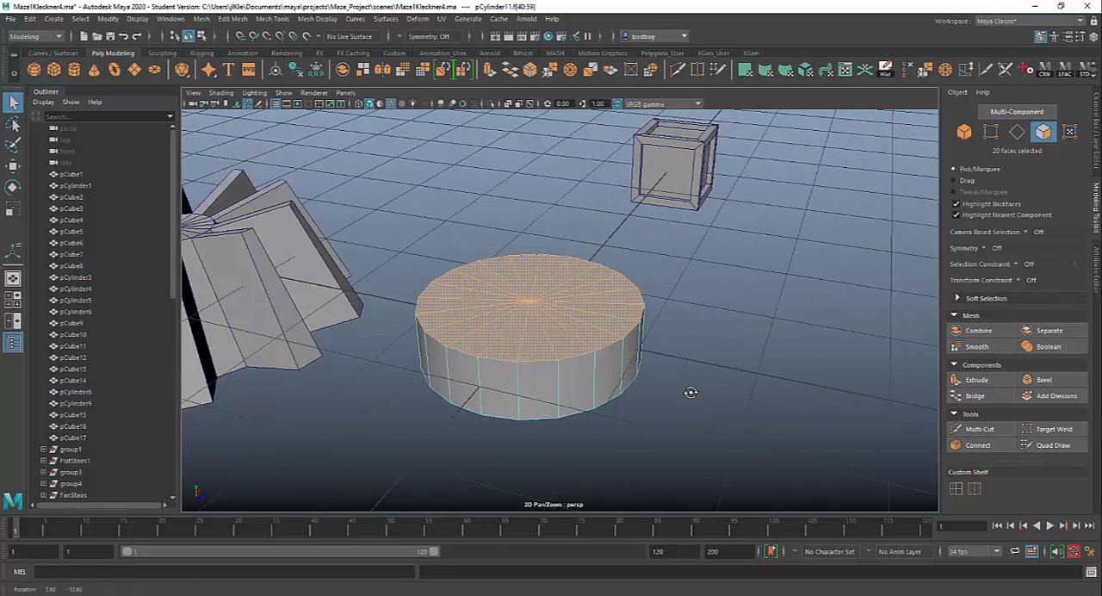
Clear the selection, marquee-select the cylinder's top and side faces from a low angle, and deselect the sides to keep only the top cap.
{"action": "left_click", "coordinate": [733, 414]}
{"action": "right_click_drag", "start_coordinate": [728, 416], "coordinate": [641, 428], "text": "alt"}
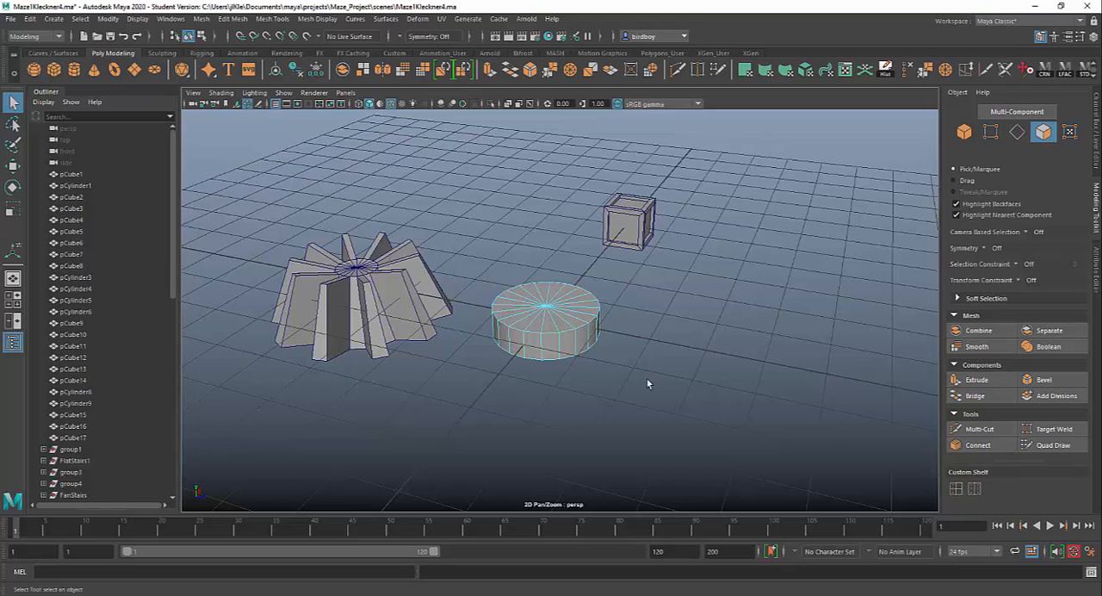
{"action": "left_click_drag", "start_coordinate": [646, 382], "coordinate": [684, 357], "text": "alt"}
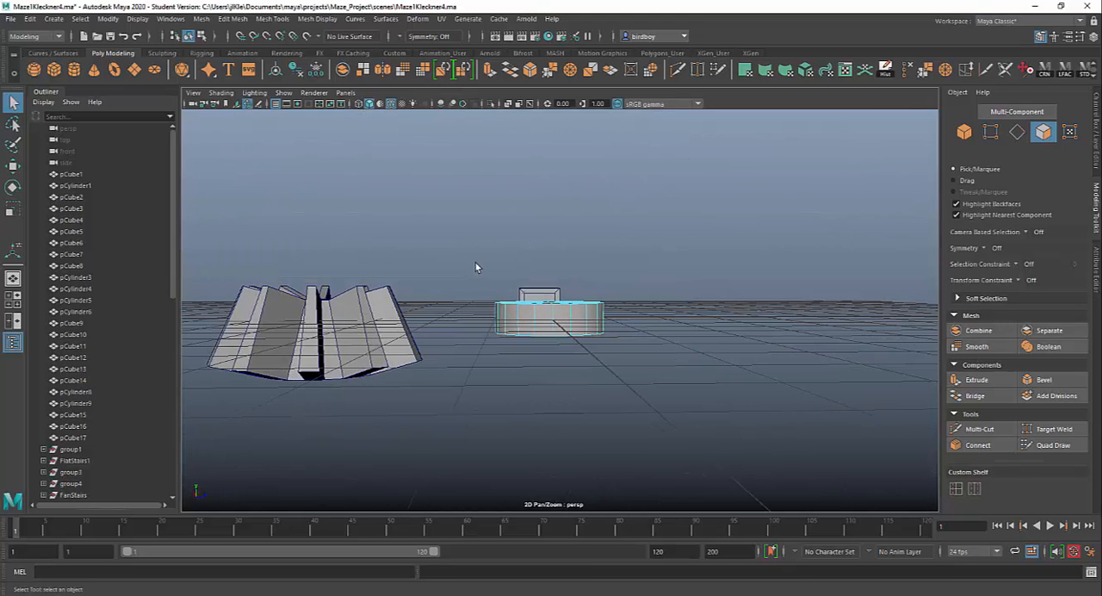
{"action": "left_click_drag", "start_coordinate": [561, 306], "coordinate": [627, 322]}
{"action": "left_click_drag", "start_coordinate": [713, 381], "coordinate": [627, 423], "text": "alt"}
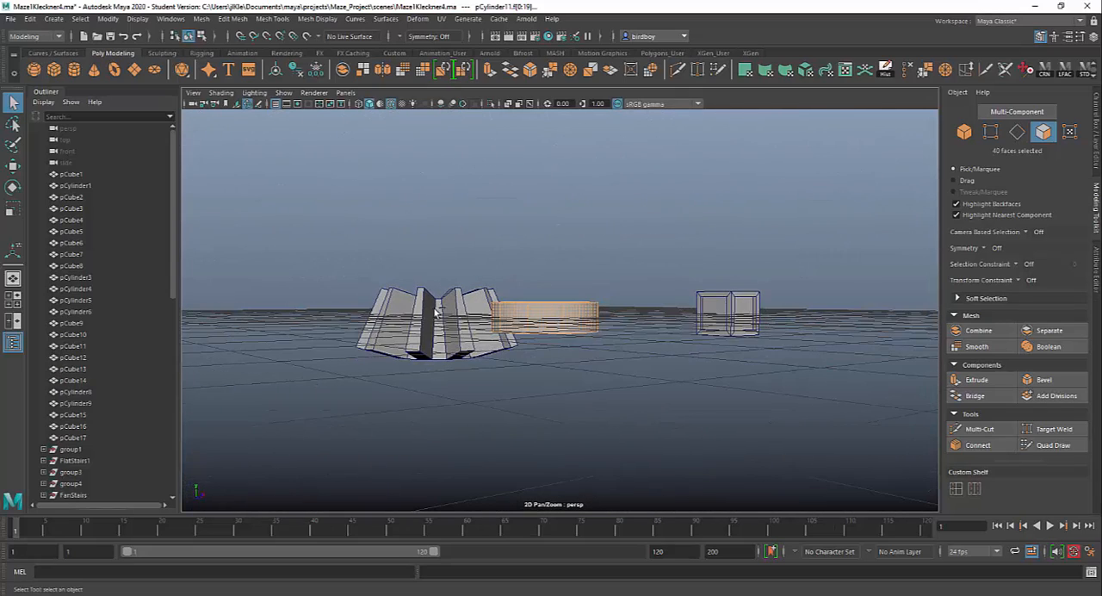
{"action": "left_click_drag", "start_coordinate": [435, 308], "coordinate": [729, 376]}
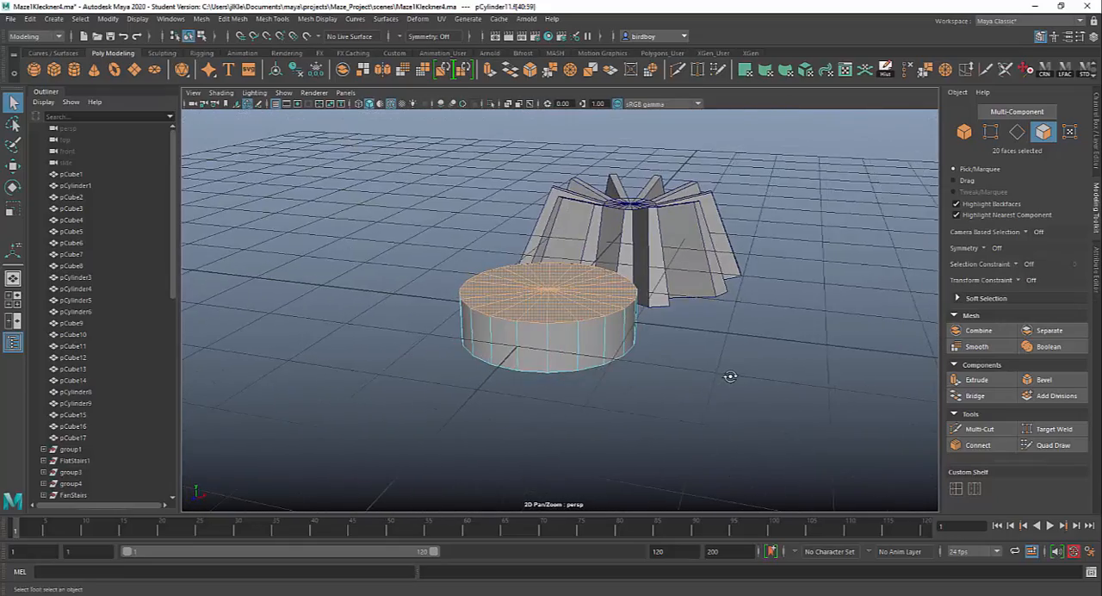
{"action": "middle_click_drag", "start_coordinate": [729, 376], "coordinate": [669, 413], "text": "alt"}
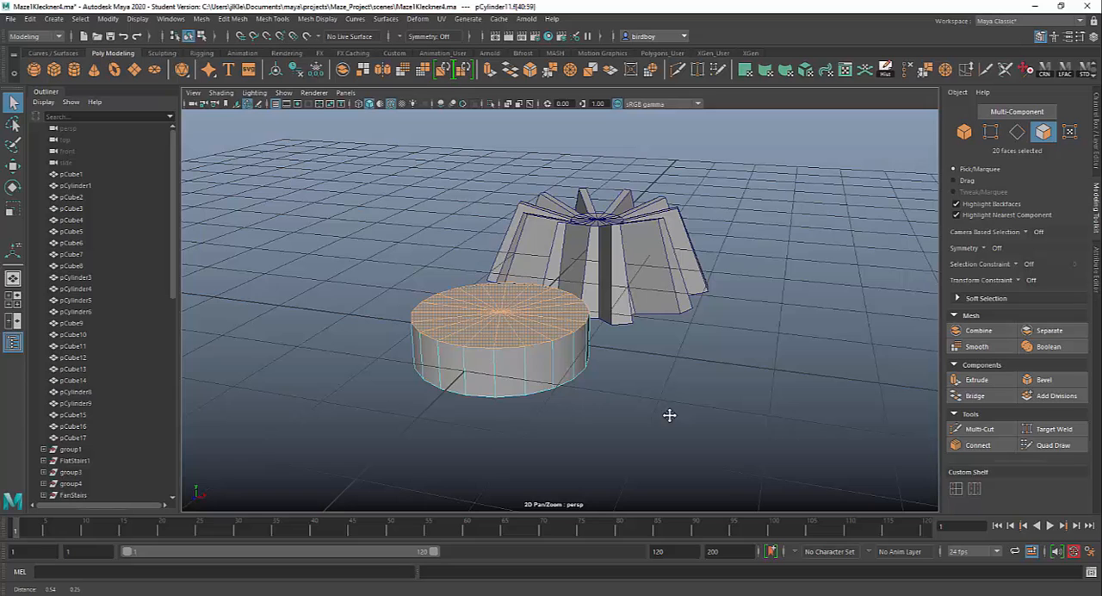
Extrude the top cap faces with Keep Faces Together on, undo a trial thickness of 0.2, and scale them uniformly inward.
{"action": "left_click", "coordinate": [977, 380]}
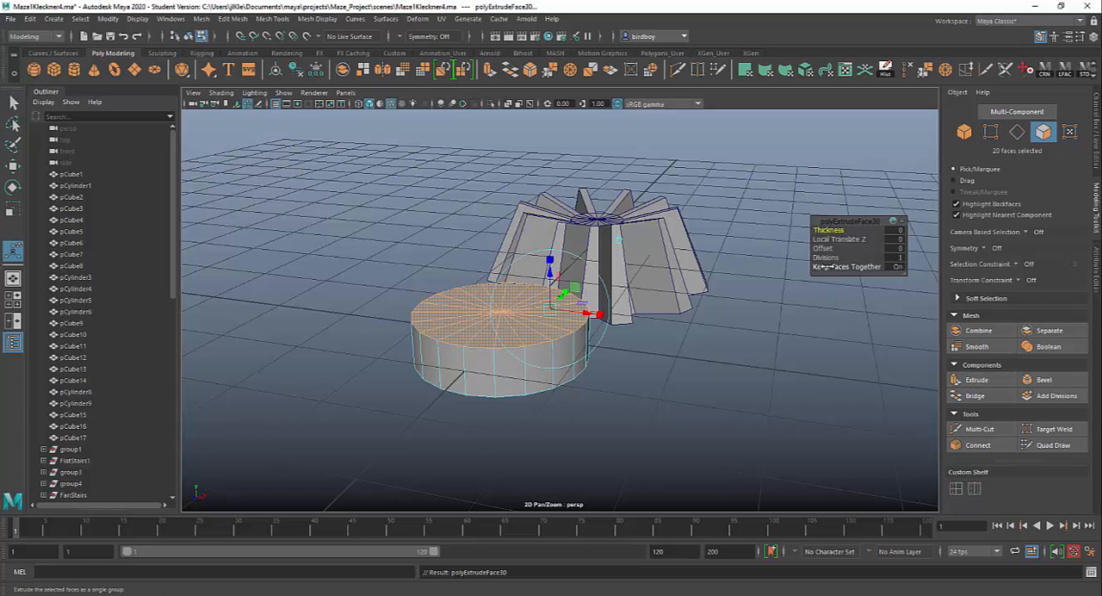
{"action": "left_click_drag", "start_coordinate": [655, 324], "coordinate": [684, 352], "text": "alt"}
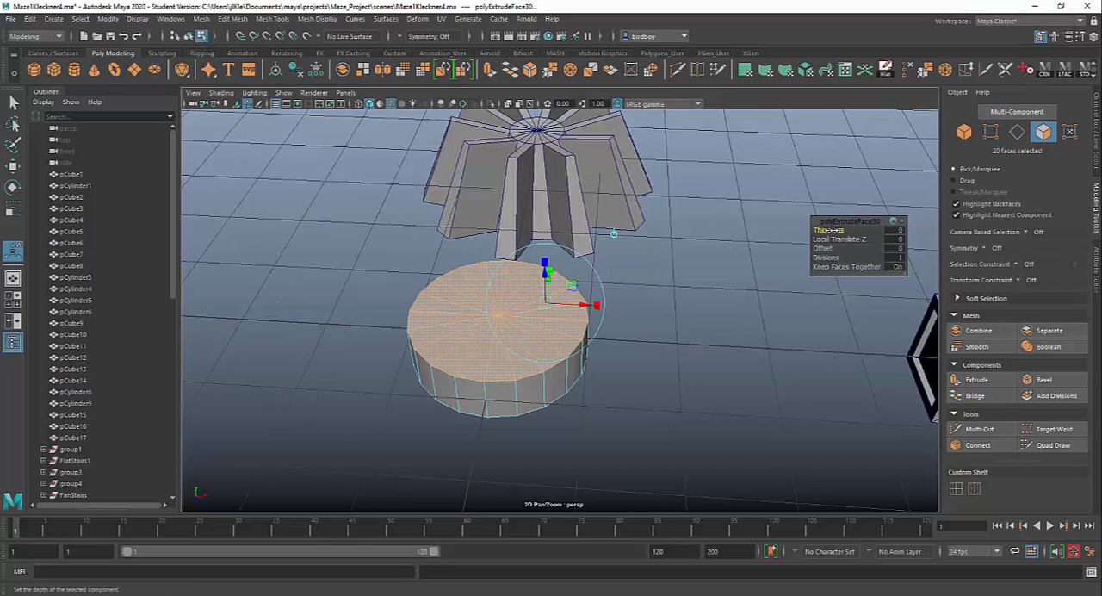
{"action": "left_click_drag", "start_coordinate": [832, 229], "coordinate": [828, 229]}
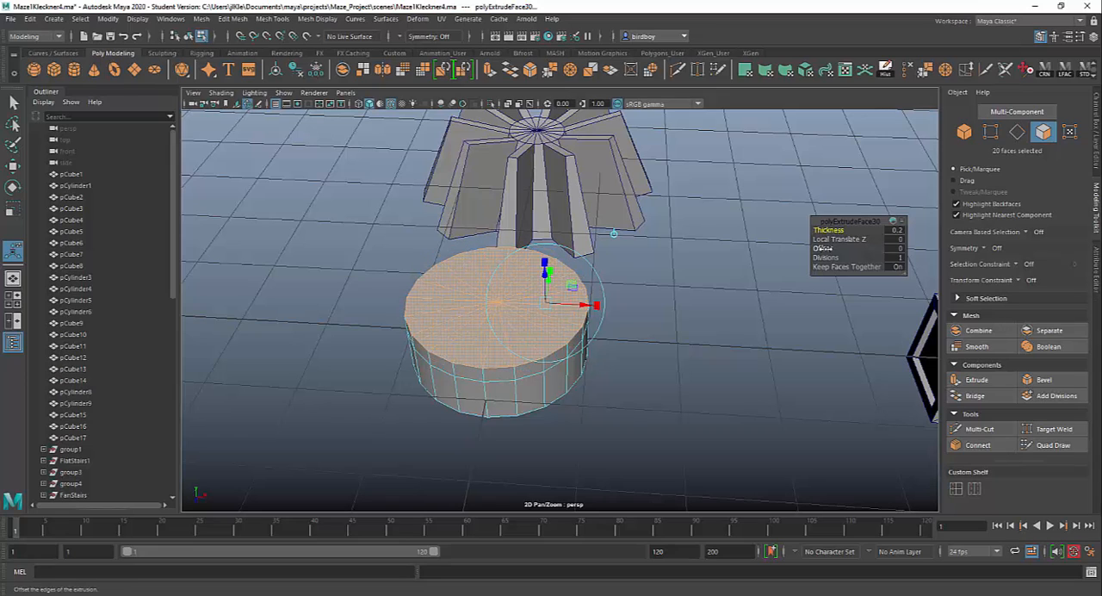
{"action": "key", "text": "ctrl+z"}
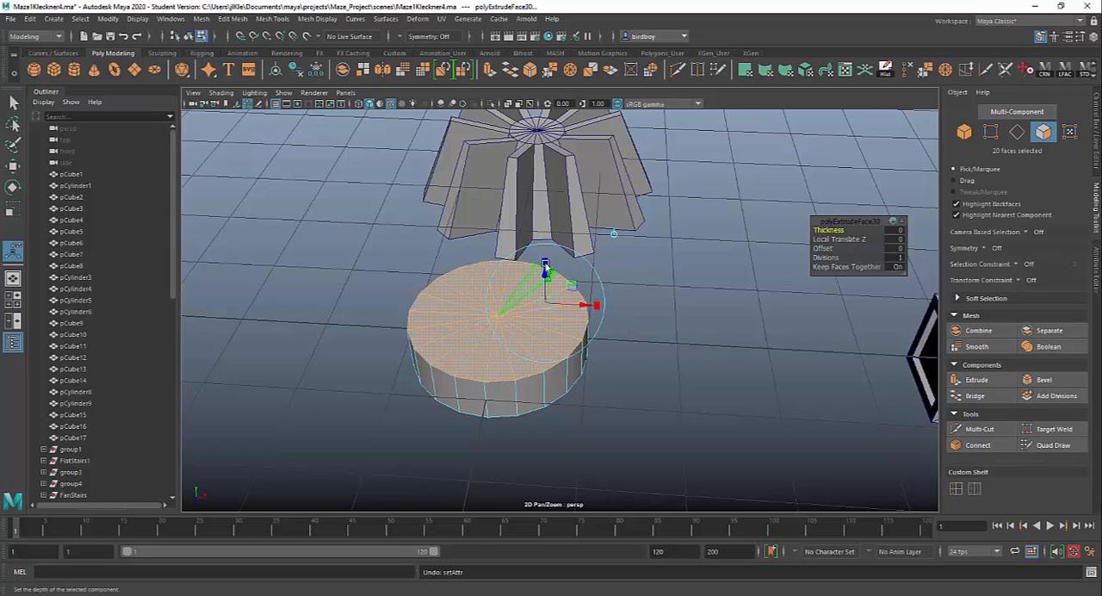
{"action": "left_click", "coordinate": [544, 262]}
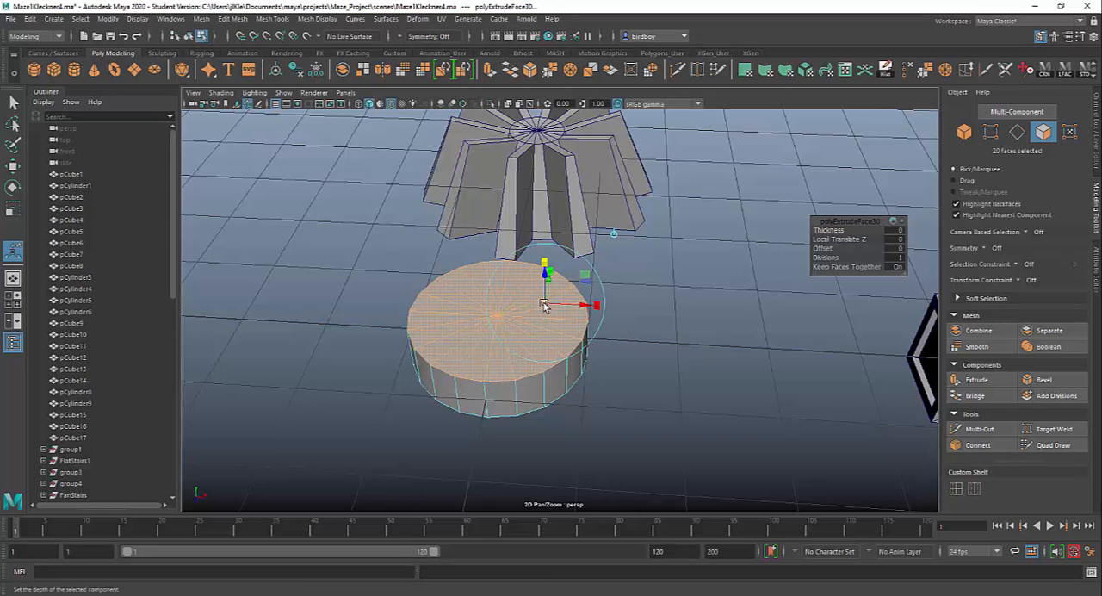
{"action": "left_click_drag", "start_coordinate": [547, 305], "coordinate": [535, 306]}
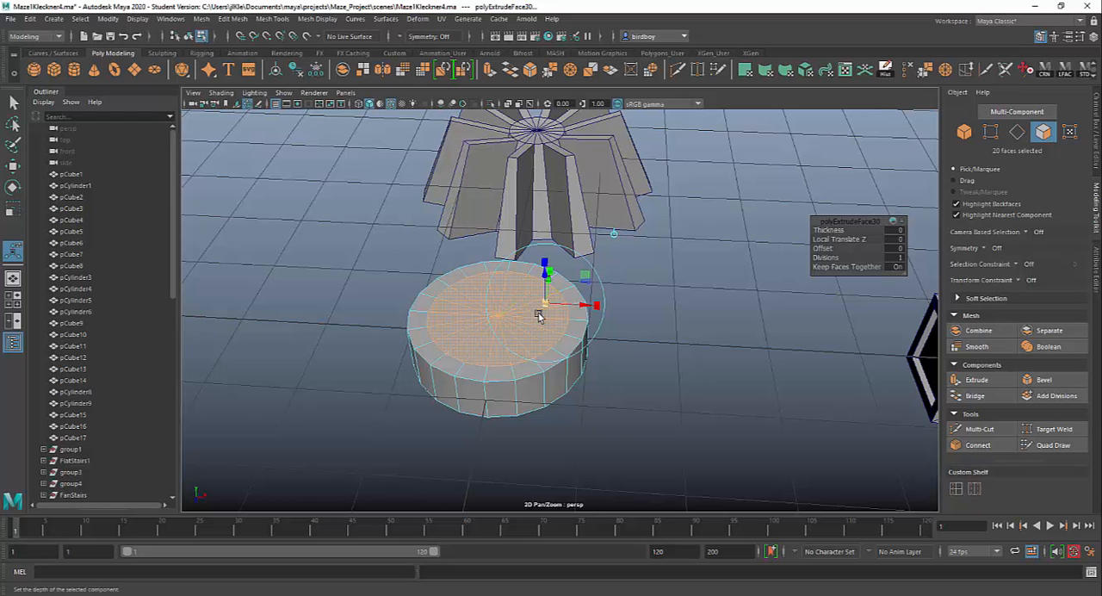
Try raising the scaled-in top cap faces by 0.121 in local Z, and undo that move.
{"action": "mouse_move", "coordinate": [633, 423]}
{"action": "left_mouse_down", "text": "alt"}
{"action": "mouse_move", "coordinate": [686, 376]}
{"action": "mouse_move", "coordinate": [627, 410]}
{"action": "mouse_move", "coordinate": [614, 393]}
{"action": "mouse_move", "coordinate": [615, 433]}
{"action": "mouse_move", "coordinate": [646, 409]}
{"action": "left_mouse_up", "text": "alt"}
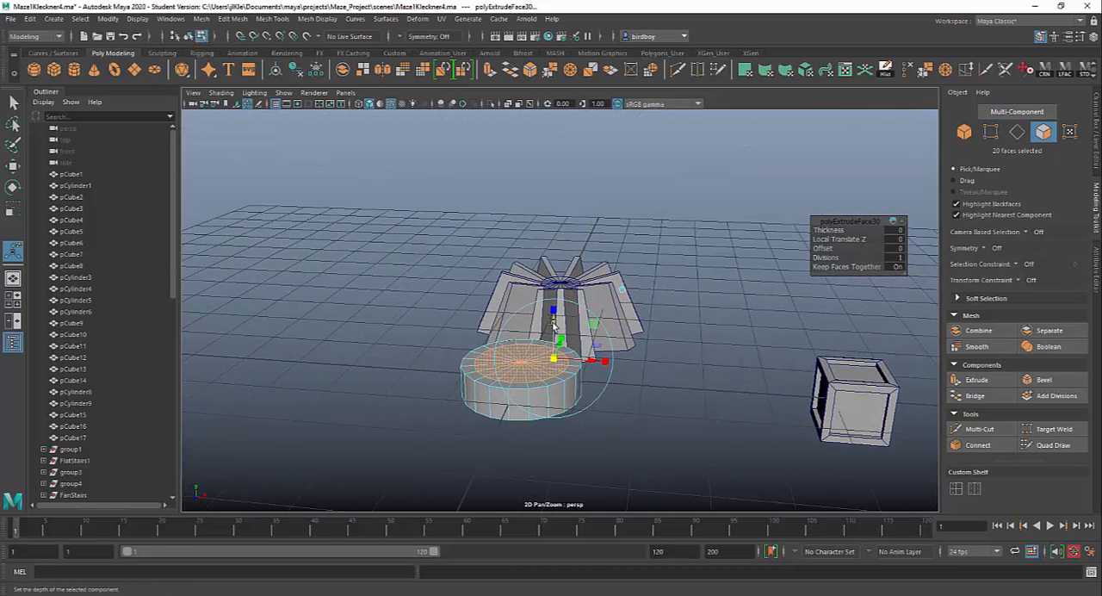
{"action": "left_click_drag", "start_coordinate": [553, 324], "coordinate": [553, 316]}
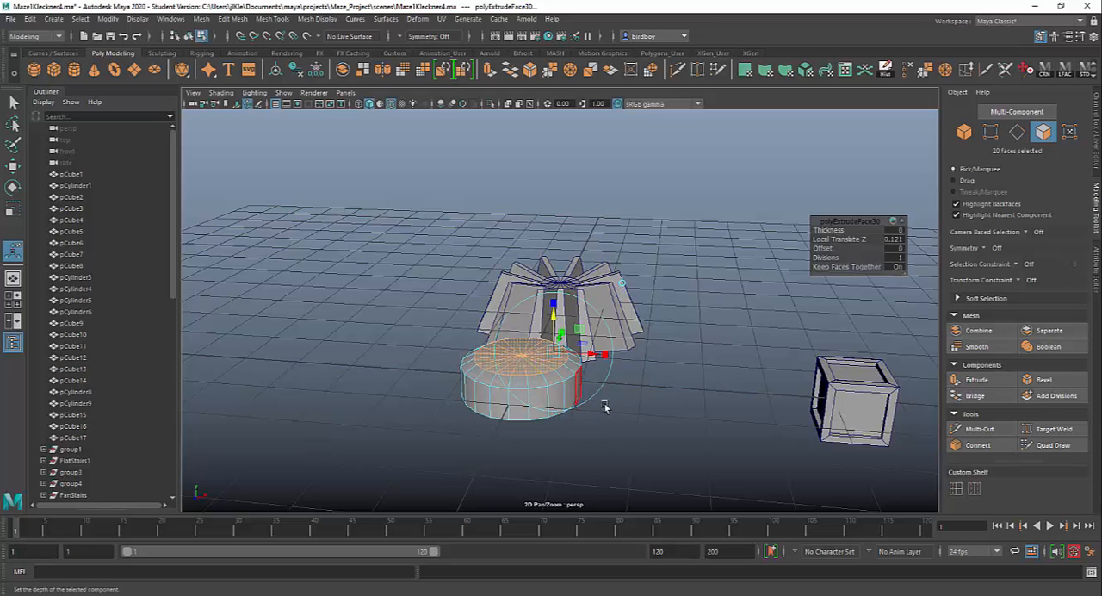
{"action": "key", "text": "ctrl+z"}
Extrude the inset top cap faces again and raise them by about 12.14 in local Z into a tall column.
{"action": "left_click_drag", "start_coordinate": [625, 422], "coordinate": [646, 413], "text": "alt"}
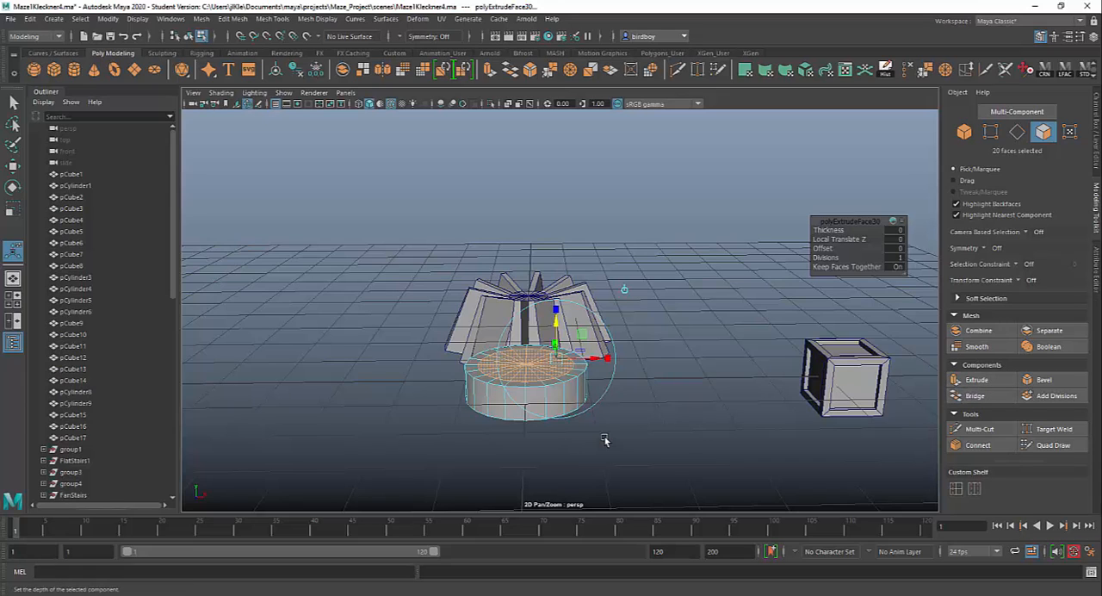
{"action": "key", "text": "ctrl+e"}
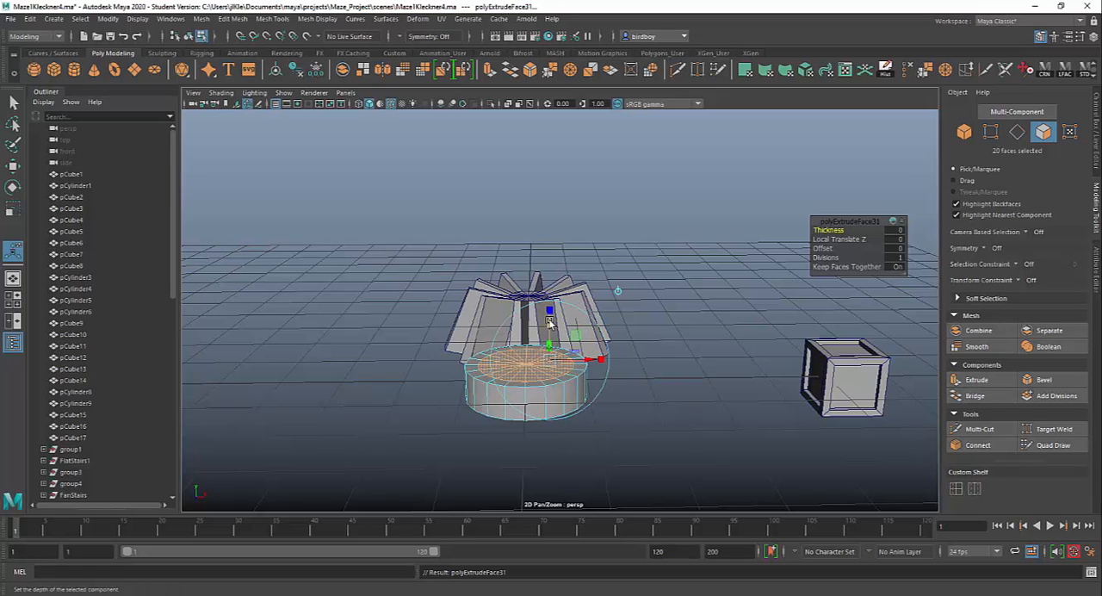
{"action": "left_click_drag", "start_coordinate": [552, 325], "coordinate": [571, 128]}
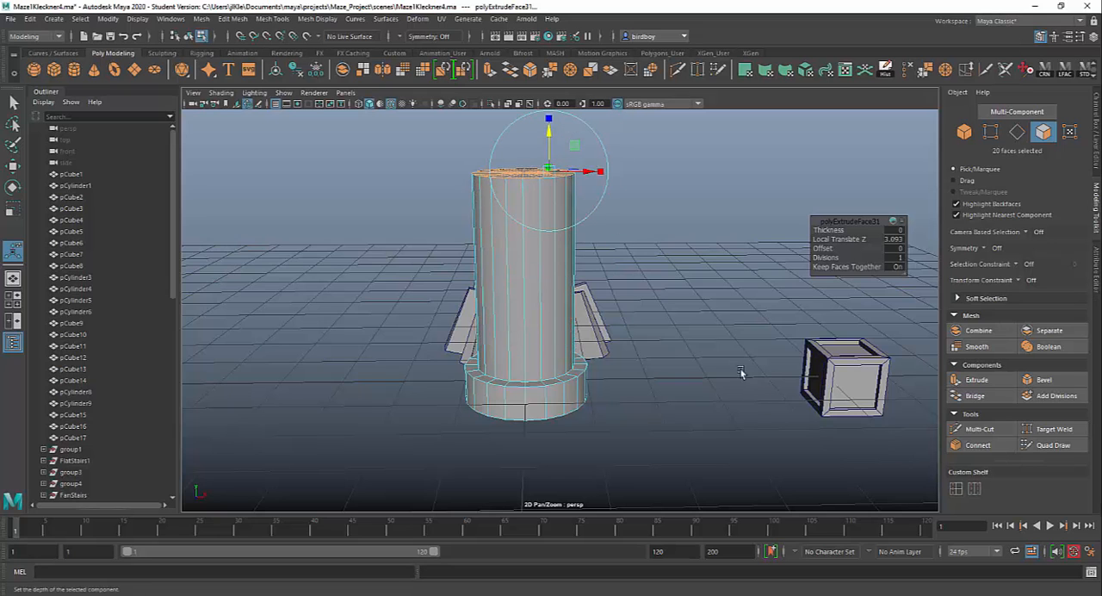
{"action": "middle_click_drag", "start_coordinate": [738, 374], "coordinate": [703, 493], "text": "alt"}
{"action": "scroll", "coordinate": [600, 327], "scroll_direction": "down", "scroll_amount": 5}
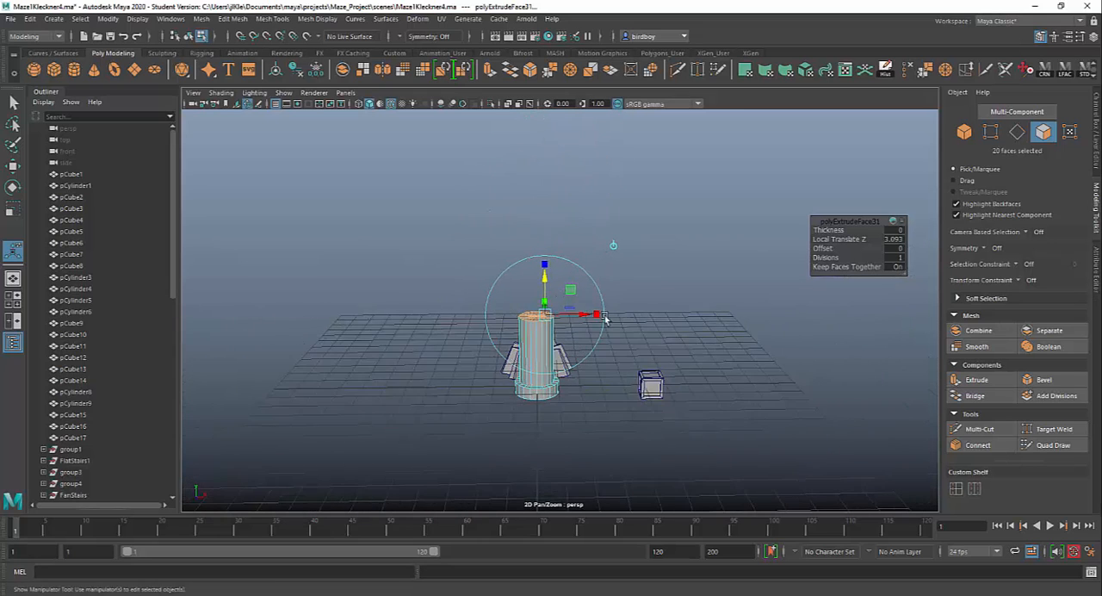
{"action": "left_click_drag", "start_coordinate": [544, 351], "coordinate": [575, 146]}
{"action": "left_click_drag", "start_coordinate": [681, 299], "coordinate": [651, 445], "text": "alt"}
{"action": "middle_click_drag", "start_coordinate": [652, 444], "coordinate": [631, 483], "text": "alt"}
{"action": "right_click_drag", "start_coordinate": [625, 389], "coordinate": [664, 490], "text": "alt"}
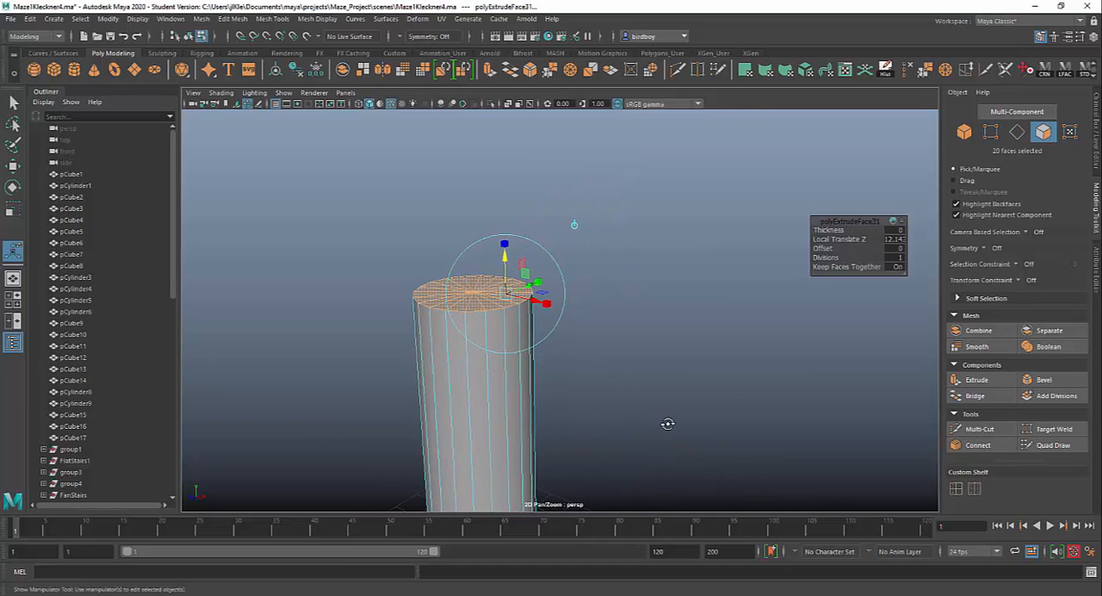
Extrude the column's top cap faces again and scale them uniformly outward beyond the shaft's edge.
{"action": "mouse_move", "coordinate": [666, 423]}
{"action": "left_mouse_down", "text": "alt"}
{"action": "mouse_move", "coordinate": [676, 413]}
{"action": "mouse_move", "coordinate": [674, 430]}
{"action": "left_mouse_up", "text": "alt"}
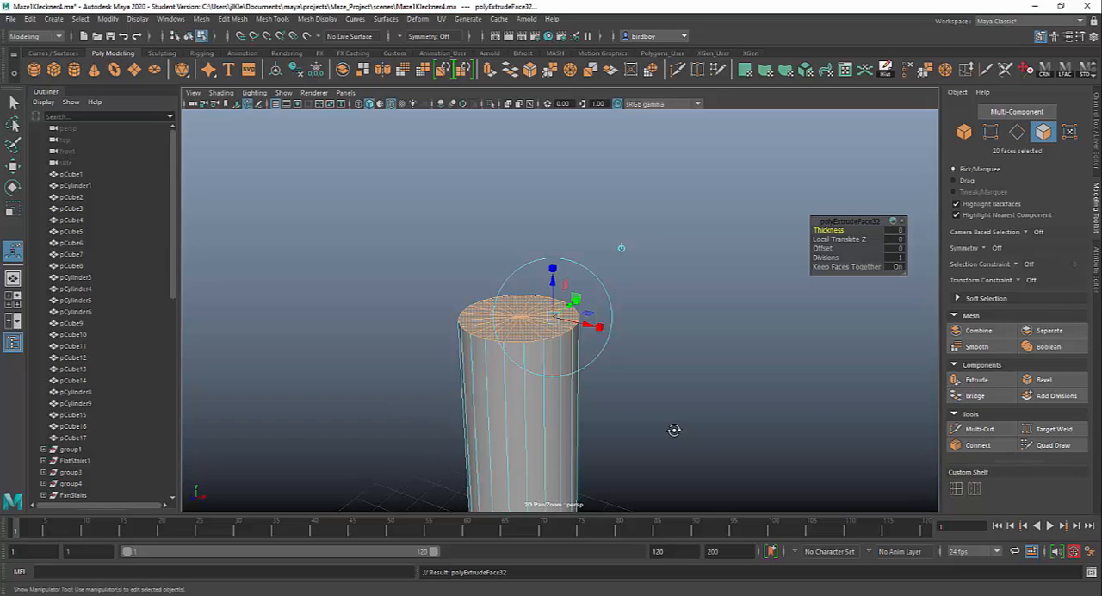
{"action": "left_click", "coordinate": [553, 270]}
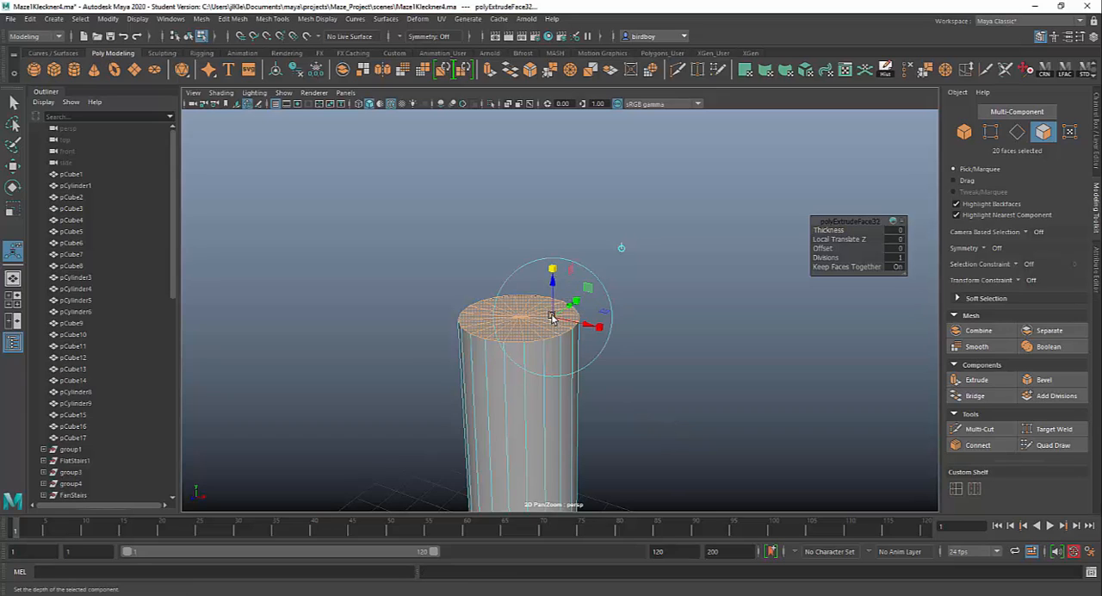
{"action": "left_click_drag", "start_coordinate": [554, 319], "coordinate": [542, 317]}
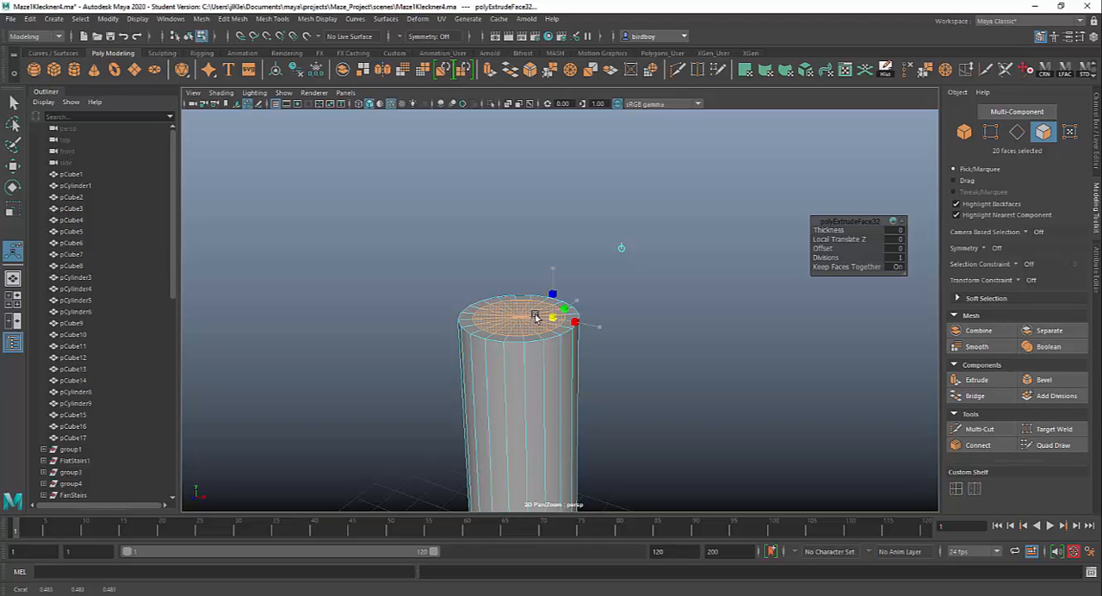
{"action": "left_click_drag", "start_coordinate": [534, 317], "coordinate": [575, 324]}
Raise the widened top faces by about 0.091 in local Z to form a flare above the shaft.
{"action": "left_click_drag", "start_coordinate": [631, 371], "coordinate": [649, 318], "text": "alt"}
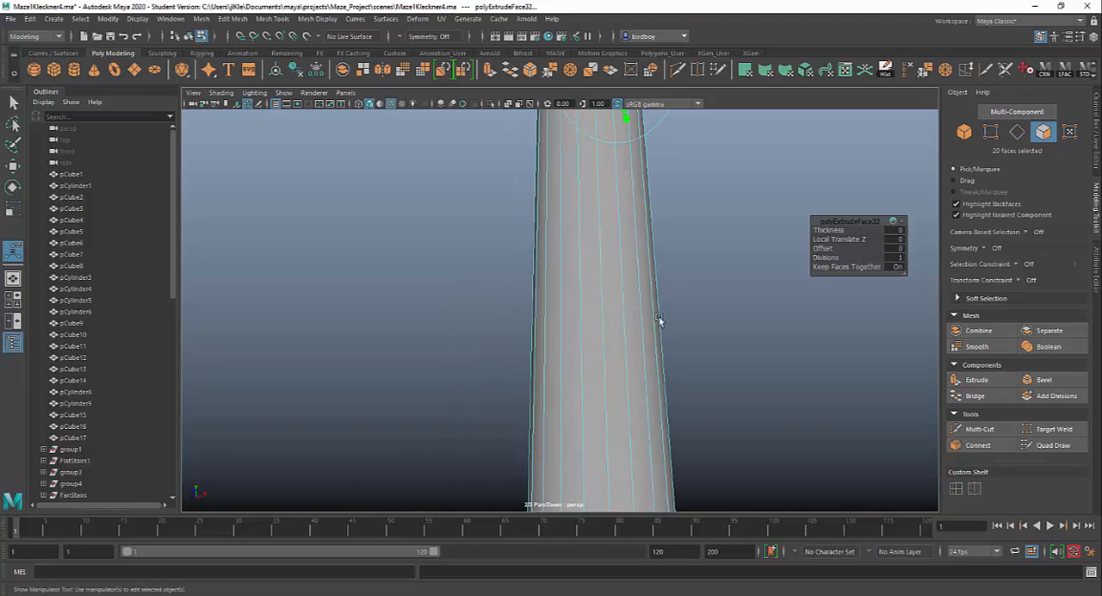
{"action": "middle_click_drag", "start_coordinate": [676, 380], "coordinate": [635, 518], "text": "alt"}
{"action": "left_click_drag", "start_coordinate": [644, 362], "coordinate": [655, 396], "text": "alt"}
{"action": "left_click_drag", "start_coordinate": [584, 350], "coordinate": [584, 343]}
{"action": "left_click_drag", "start_coordinate": [612, 389], "coordinate": [663, 390], "text": "alt"}
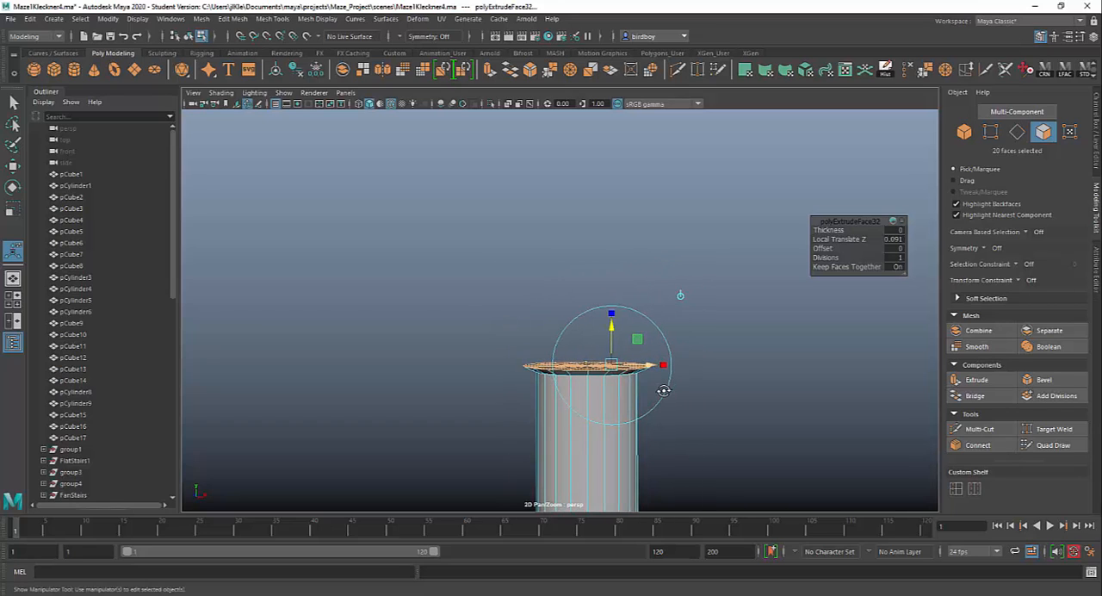
Extrude the flared top faces again and raise them by about 0.3 in local Z to form the column's capital.
{"action": "middle_click_drag", "start_coordinate": [696, 451], "coordinate": [630, 380], "text": "alt"}
{"action": "scroll", "coordinate": [698, 486], "scroll_direction": "up", "scroll_amount": 4}
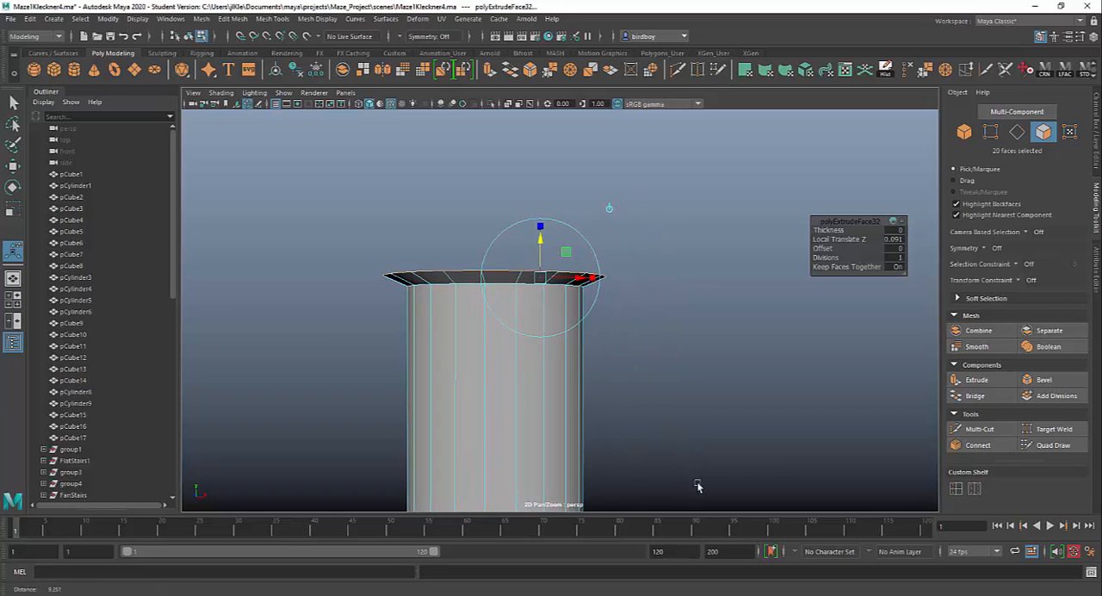
{"action": "left_click_drag", "start_coordinate": [698, 487], "coordinate": [702, 452], "text": "alt"}
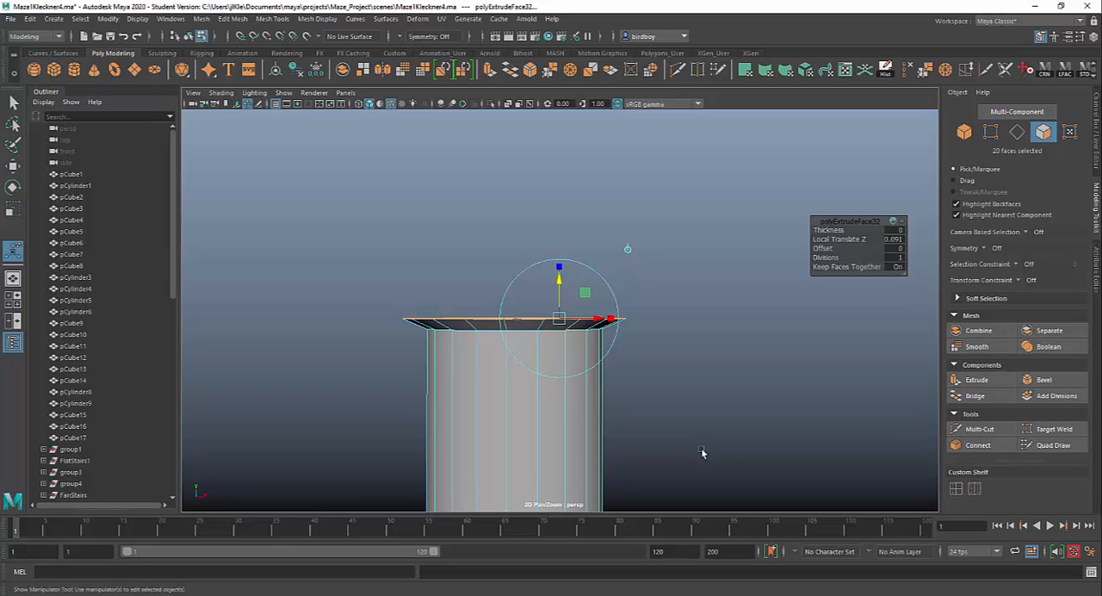
{"action": "key", "text": "ctrl+e"}
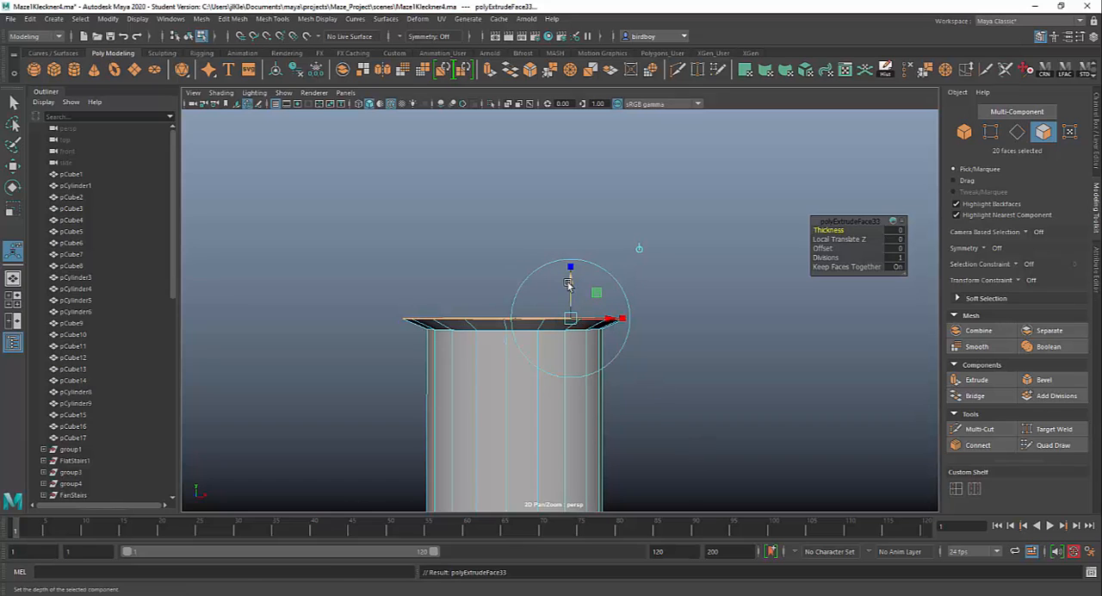
{"action": "left_click_drag", "start_coordinate": [568, 284], "coordinate": [571, 246]}
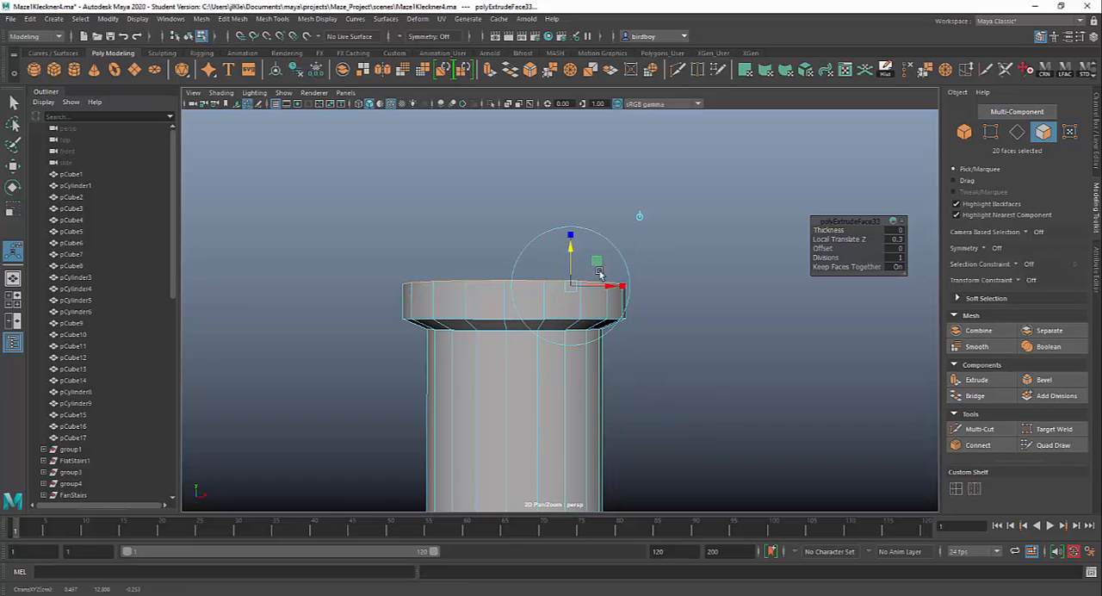
{"action": "left_click_drag", "start_coordinate": [617, 319], "coordinate": [583, 336], "text": "alt"}
{"action": "mouse_move", "coordinate": [605, 343]}
{"action": "middle_mouse_down", "text": "alt"}
{"action": "mouse_move", "coordinate": [602, 359]}
{"action": "mouse_move", "coordinate": [606, 342]}
{"action": "middle_mouse_up", "text": "alt"}
{"action": "right_click_drag", "start_coordinate": [617, 316], "coordinate": [760, 524], "text": "alt"}
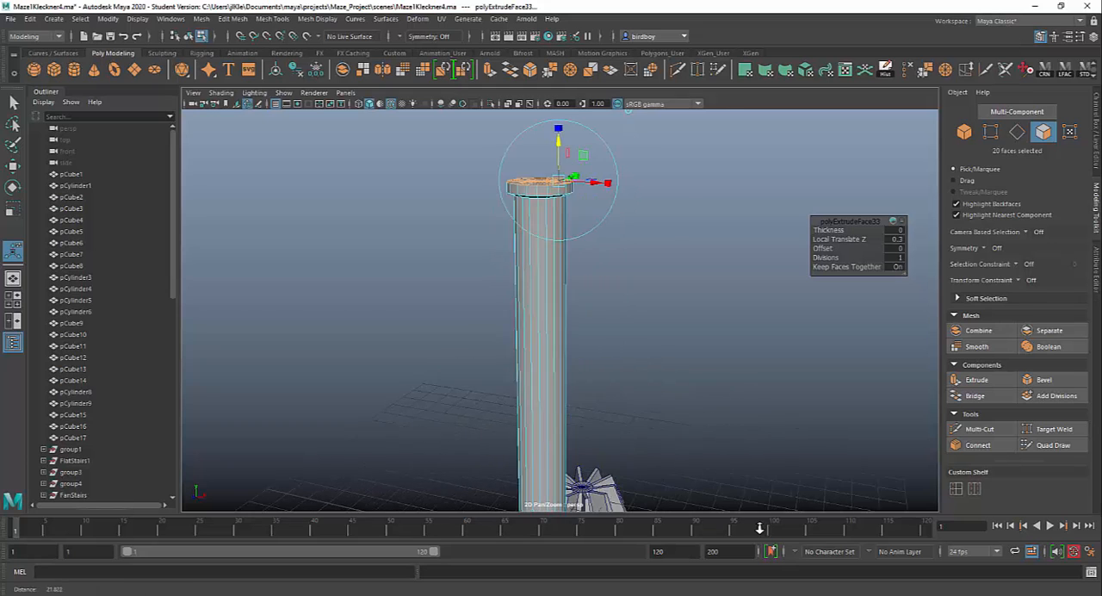
Select the 61 vertices of the column's capital and scale them uniformly inward so the shaft tapers toward the top.
{"action": "right_click_drag", "start_coordinate": [583, 389], "coordinate": [514, 322], "text": "alt"}
{"action": "left_click_drag", "start_coordinate": [514, 322], "coordinate": [534, 285], "text": "alt"}
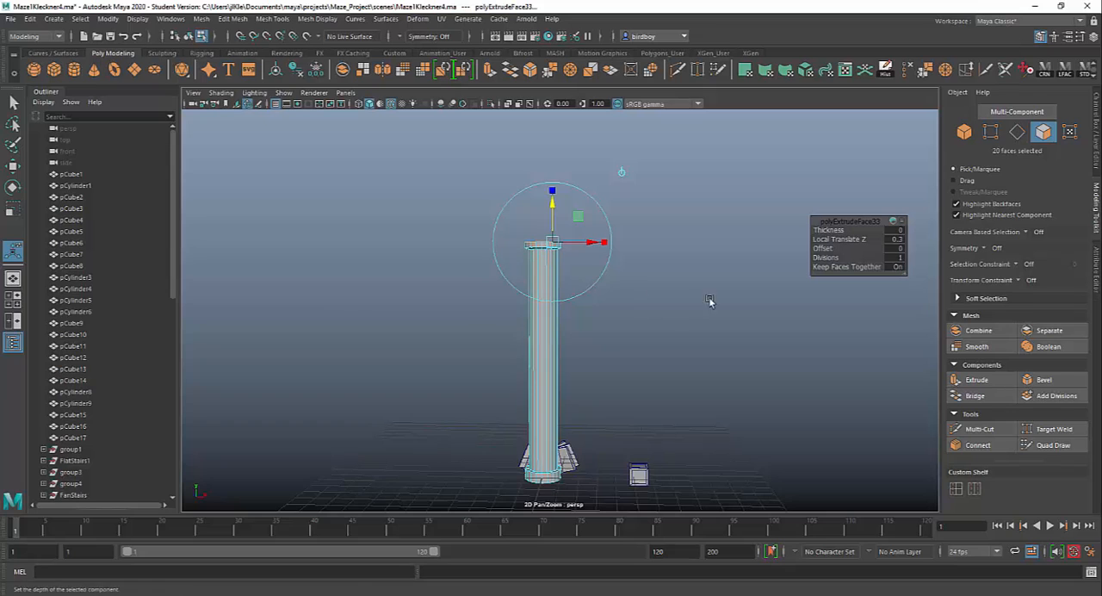
{"action": "left_click", "coordinate": [988, 130]}
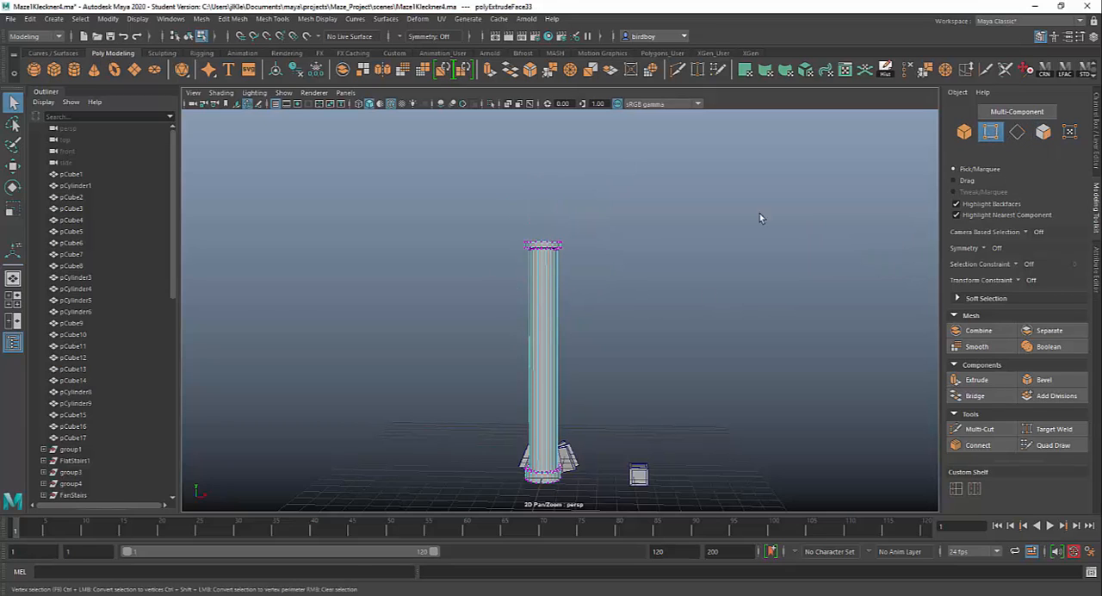
{"action": "left_click_drag", "start_coordinate": [534, 262], "coordinate": [649, 371]}
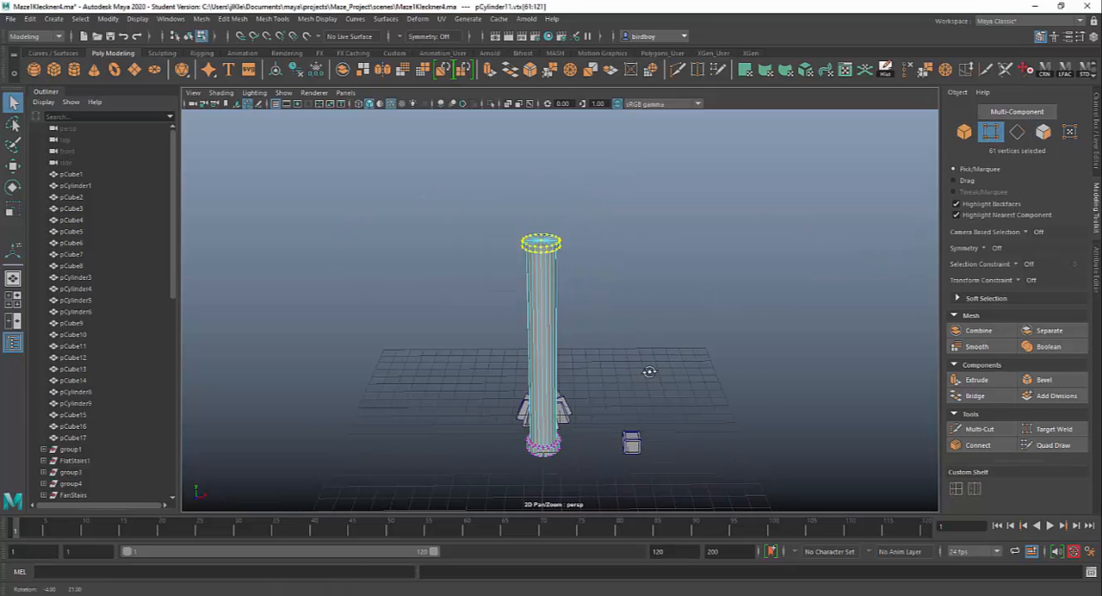
{"action": "right_click_drag", "start_coordinate": [681, 376], "coordinate": [751, 449], "text": "alt"}
{"action": "middle_click_drag", "start_coordinate": [751, 448], "coordinate": [761, 487], "text": "alt"}
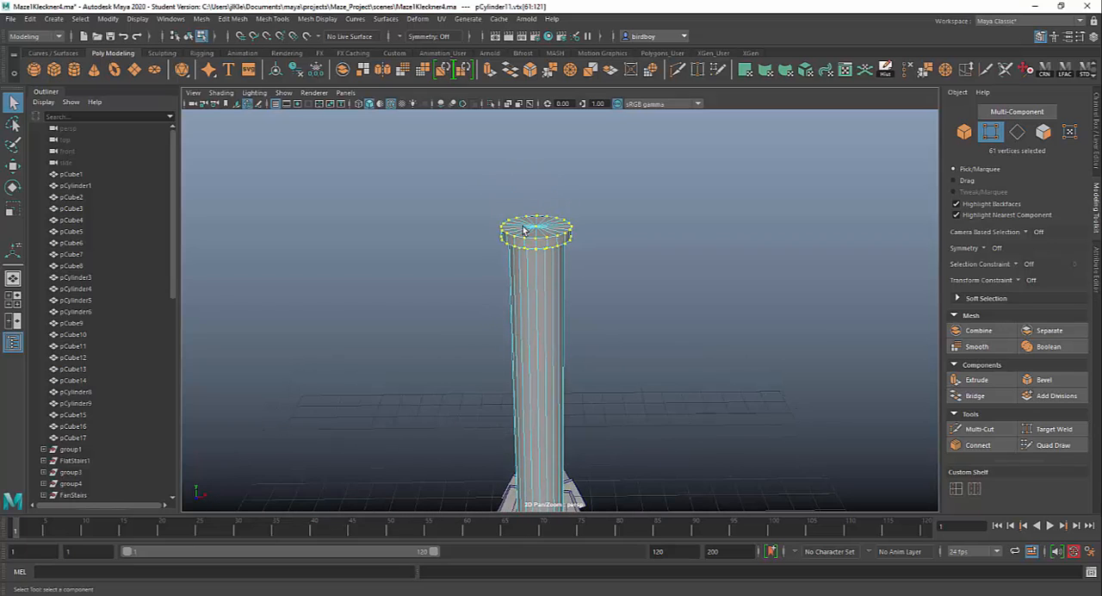
{"action": "key", "text": "r"}
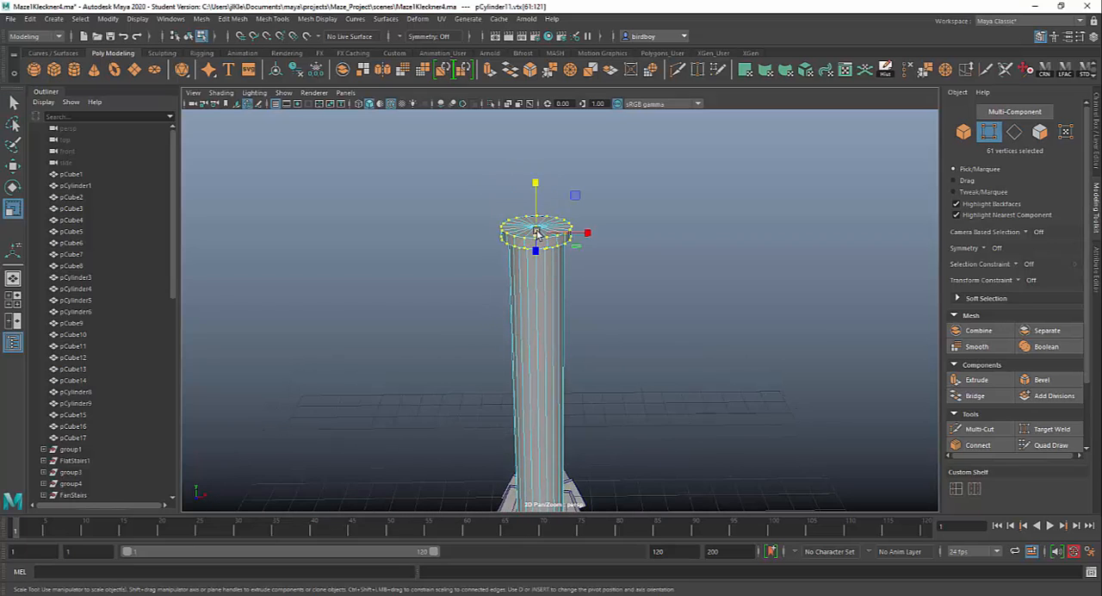
{"action": "left_click_drag", "start_coordinate": [530, 306], "coordinate": [560, 263], "text": "alt"}
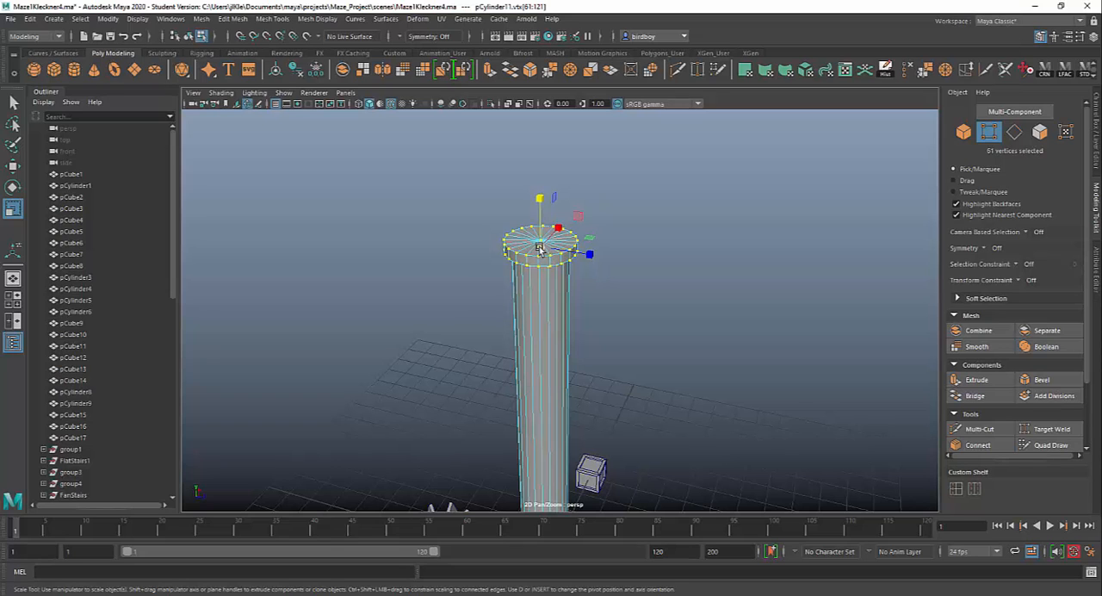
{"action": "left_click_drag", "start_coordinate": [539, 249], "coordinate": [516, 251]}
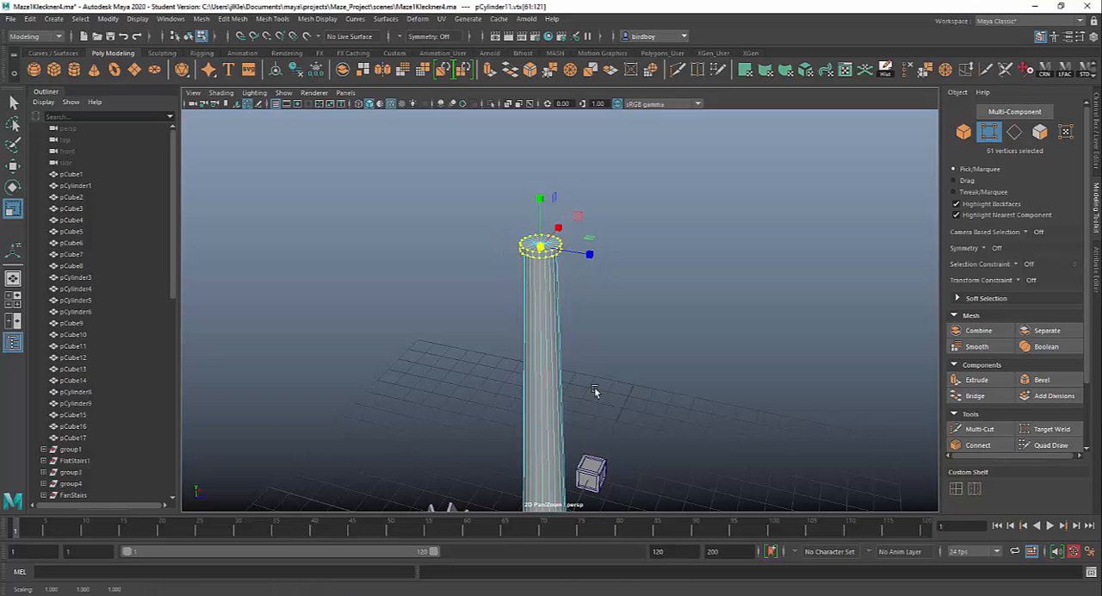
Select the column's base vertices, try scaling them uniformly outward by a factor of about 1.43, and undo the scaling.
{"action": "left_click_drag", "start_coordinate": [594, 392], "coordinate": [511, 335], "text": "alt"}
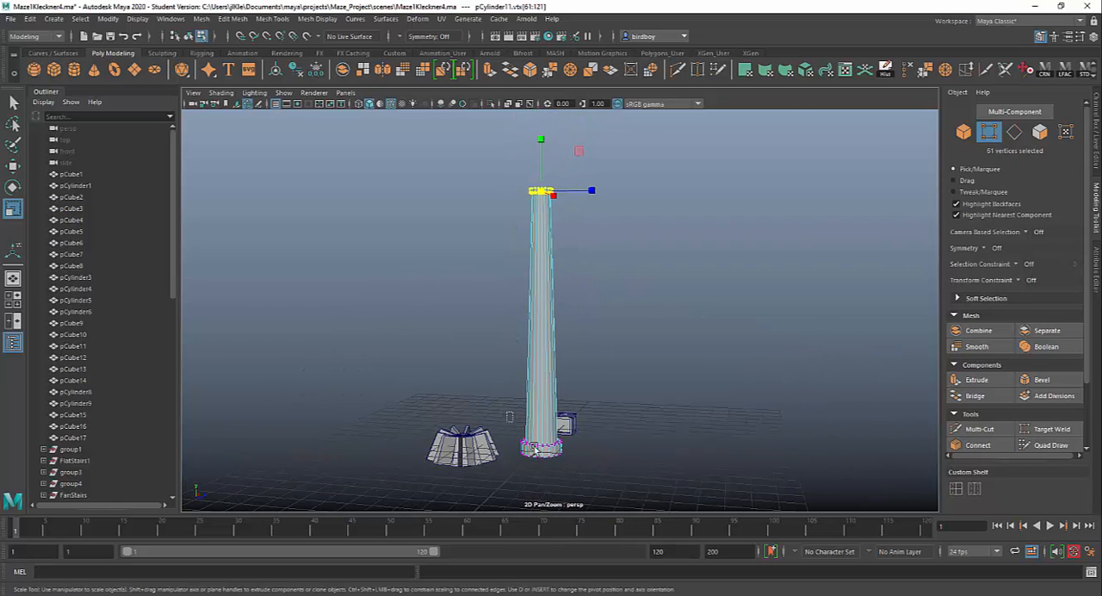
{"action": "left_click_drag", "start_coordinate": [505, 411], "coordinate": [594, 494]}
{"action": "left_click_drag", "start_coordinate": [677, 464], "coordinate": [607, 443], "text": "alt"}
{"action": "right_click_drag", "start_coordinate": [607, 442], "coordinate": [815, 568], "text": "alt"}
{"action": "middle_click_drag", "start_coordinate": [740, 447], "coordinate": [723, 234], "text": "alt"}
{"action": "left_click_drag", "start_coordinate": [564, 416], "coordinate": [719, 491]}
{"action": "right_click_drag", "start_coordinate": [720, 491], "coordinate": [523, 330], "text": "alt"}
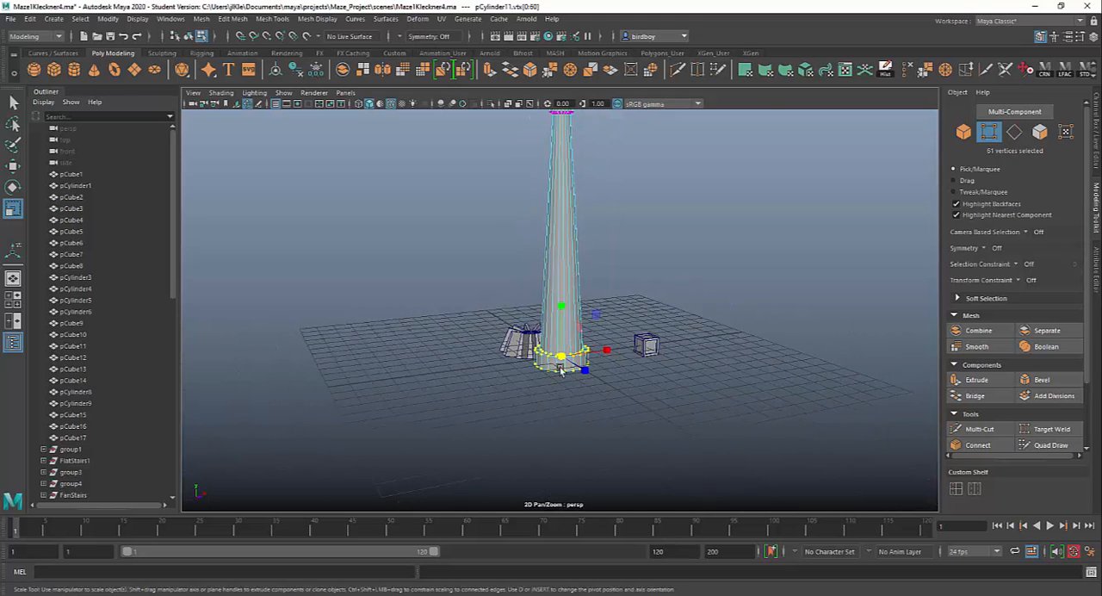
{"action": "middle_click_drag", "start_coordinate": [560, 367], "coordinate": [568, 439], "text": "alt"}
{"action": "right_click_drag", "start_coordinate": [602, 398], "coordinate": [577, 385], "text": "alt"}
{"action": "left_click_drag", "start_coordinate": [578, 385], "coordinate": [560, 429], "text": "alt"}
{"action": "key", "text": "ctrl+z"}
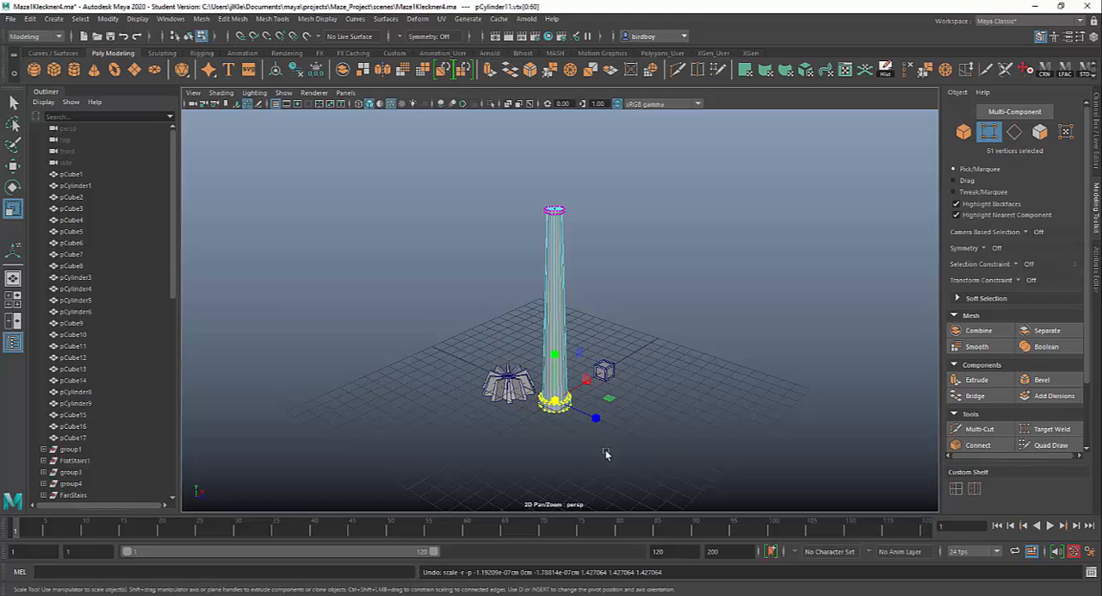
Leave vertex editing and return the tapered column to object selection.
{"action": "right_click_drag", "start_coordinate": [617, 351], "coordinate": [674, 475], "text": "alt"}
{"action": "middle_click_drag", "start_coordinate": [663, 441], "coordinate": [654, 470], "text": "alt"}
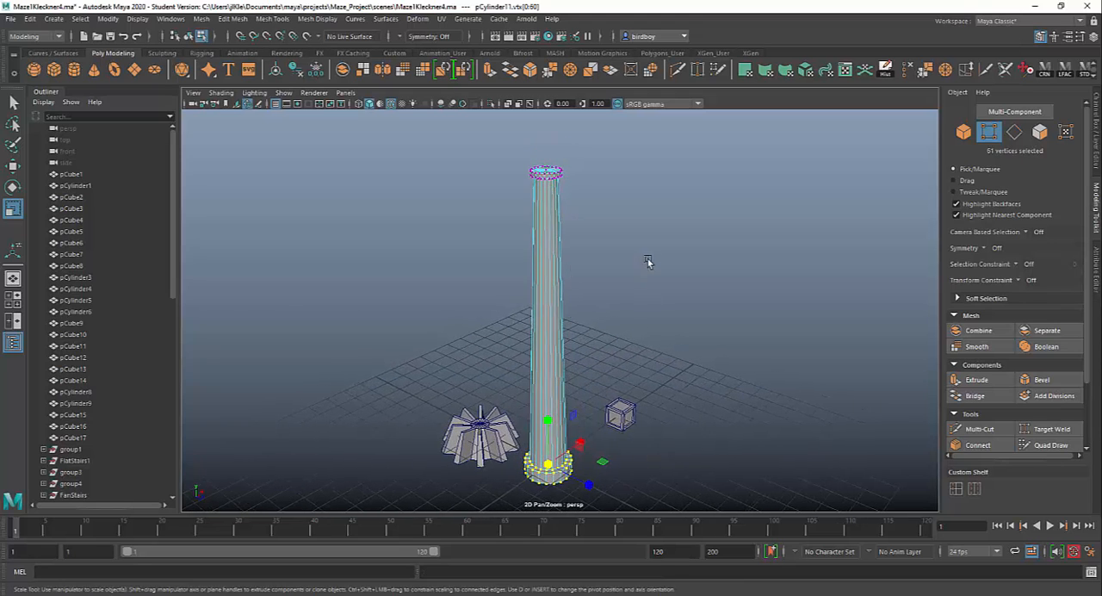
{"action": "right_click_drag", "start_coordinate": [647, 262], "coordinate": [623, 398], "text": "alt"}
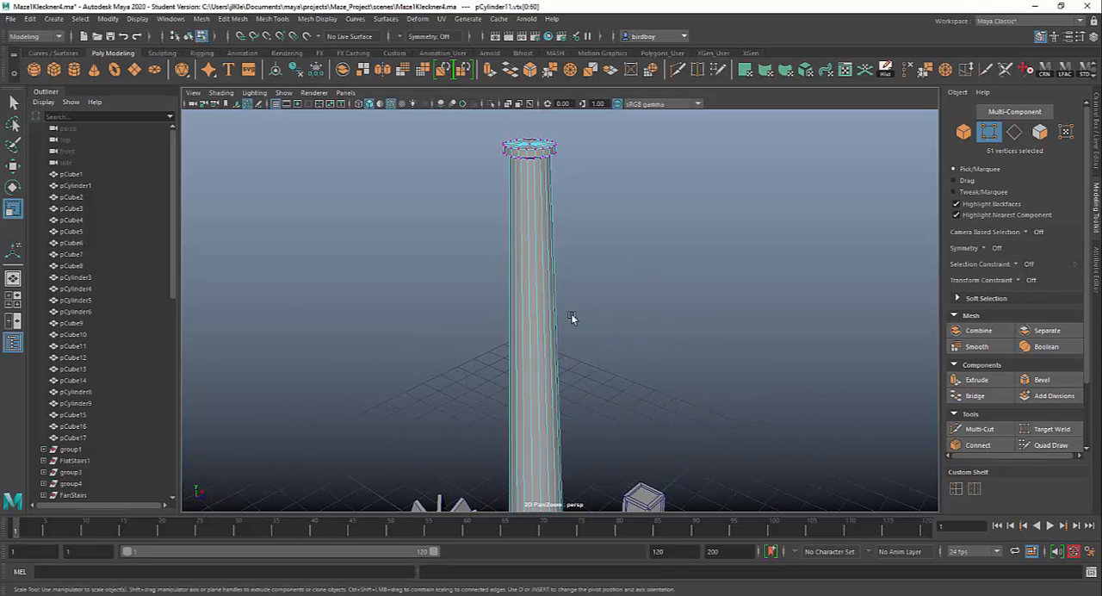
{"action": "right_click_drag", "start_coordinate": [522, 294], "coordinate": [568, 270]}
Examine the tapered column's base, shaft and capital from several angles and distances.
{"action": "scroll", "coordinate": [604, 363], "scroll_direction": "down", "scroll_amount": 3}
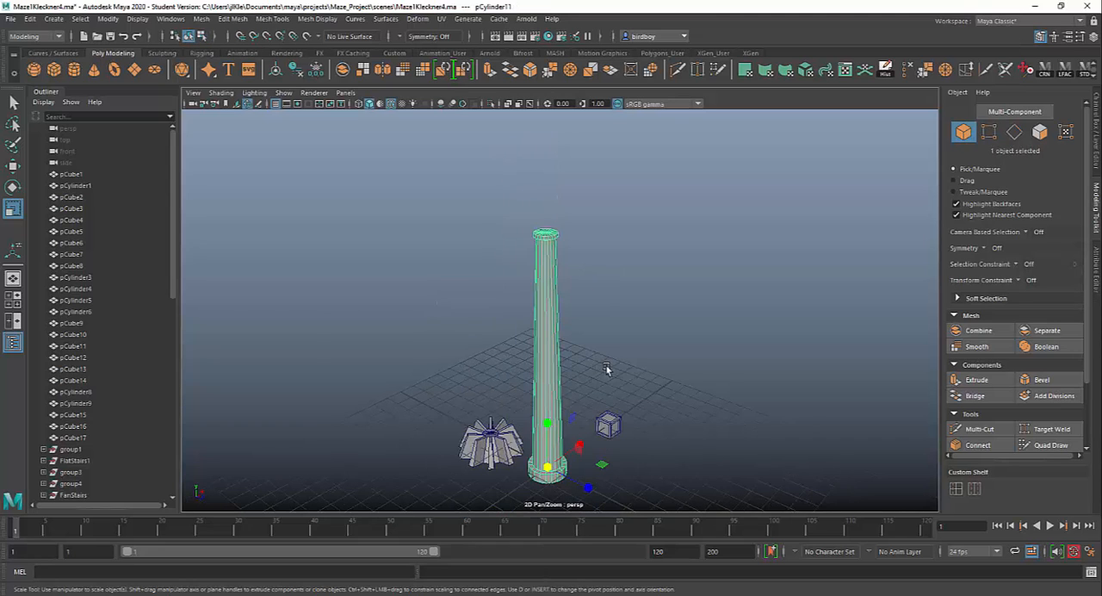
{"action": "left_click_drag", "start_coordinate": [641, 397], "coordinate": [323, 397], "text": "alt"}
{"action": "right_click_drag", "start_coordinate": [552, 346], "coordinate": [667, 473], "text": "alt"}
{"action": "middle_click_drag", "start_coordinate": [577, 368], "coordinate": [526, 383], "text": "alt"}
{"action": "left_click_drag", "start_coordinate": [519, 345], "coordinate": [630, 411], "text": "alt"}
{"action": "middle_click_drag", "start_coordinate": [641, 386], "coordinate": [632, 444], "text": "alt"}
{"action": "scroll", "coordinate": [586, 334], "scroll_direction": "down", "scroll_amount": 1}
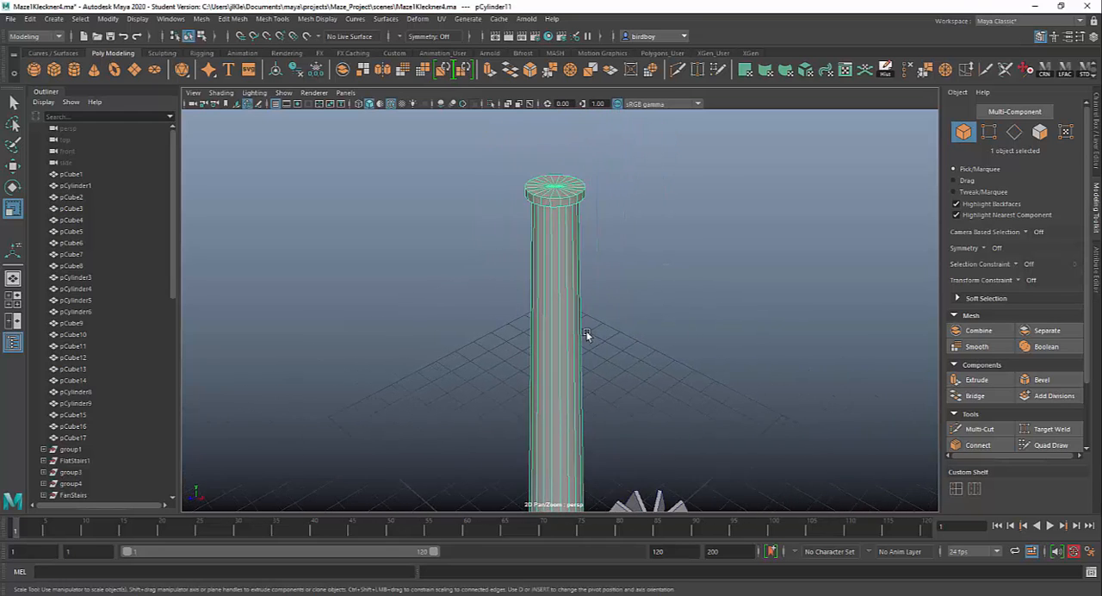
{"action": "left_click_drag", "start_coordinate": [586, 335], "coordinate": [542, 339], "text": "alt"}
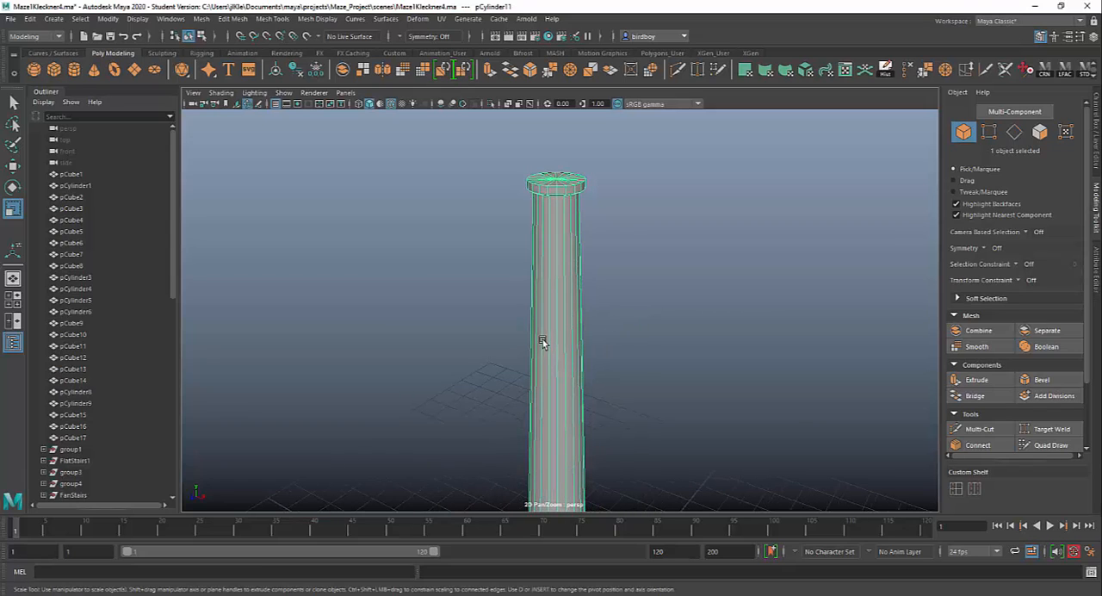
Insert two horizontal edge loops around the upper part of the column's shaft with Multi-Cut and leave the tool.
{"action": "left_click", "coordinate": [986, 431]}
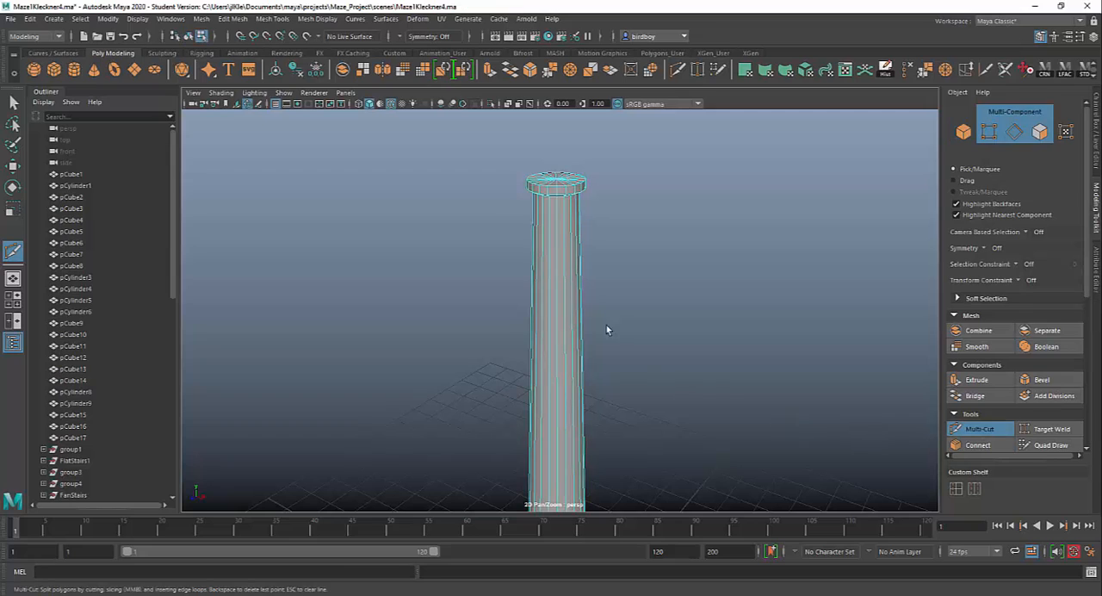
{"action": "key", "text": "Escape"}
{"action": "left_click", "coordinate": [559, 301], "text": "ctrl"}
{"action": "left_click_drag", "start_coordinate": [654, 376], "coordinate": [707, 381], "text": "alt"}
{"action": "left_click_drag", "start_coordinate": [553, 297], "coordinate": [758, 325], "text": "alt"}
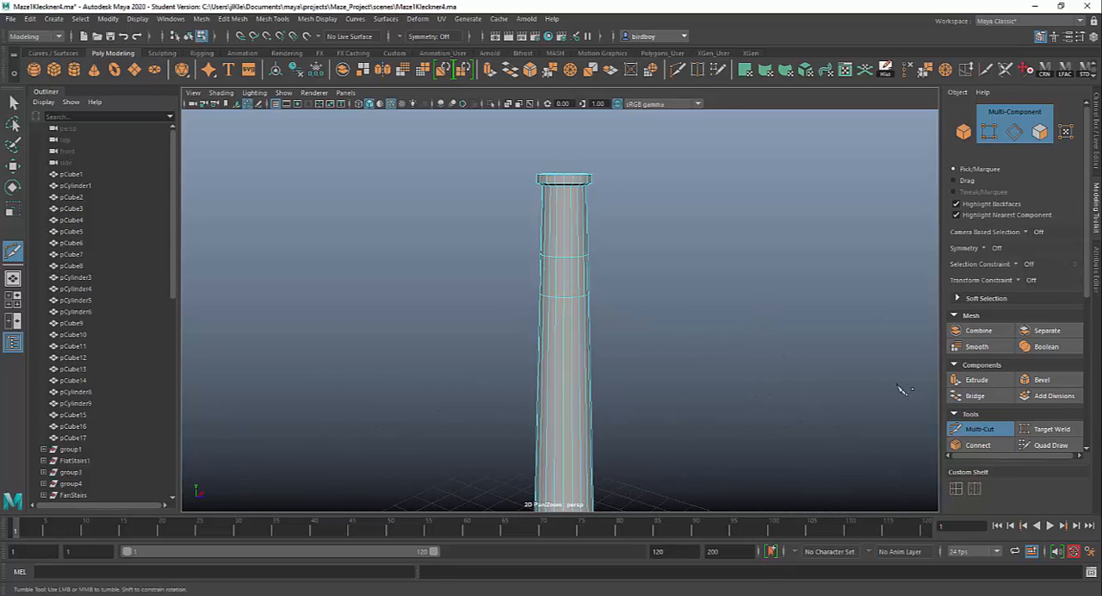
{"action": "left_click", "coordinate": [992, 429]}
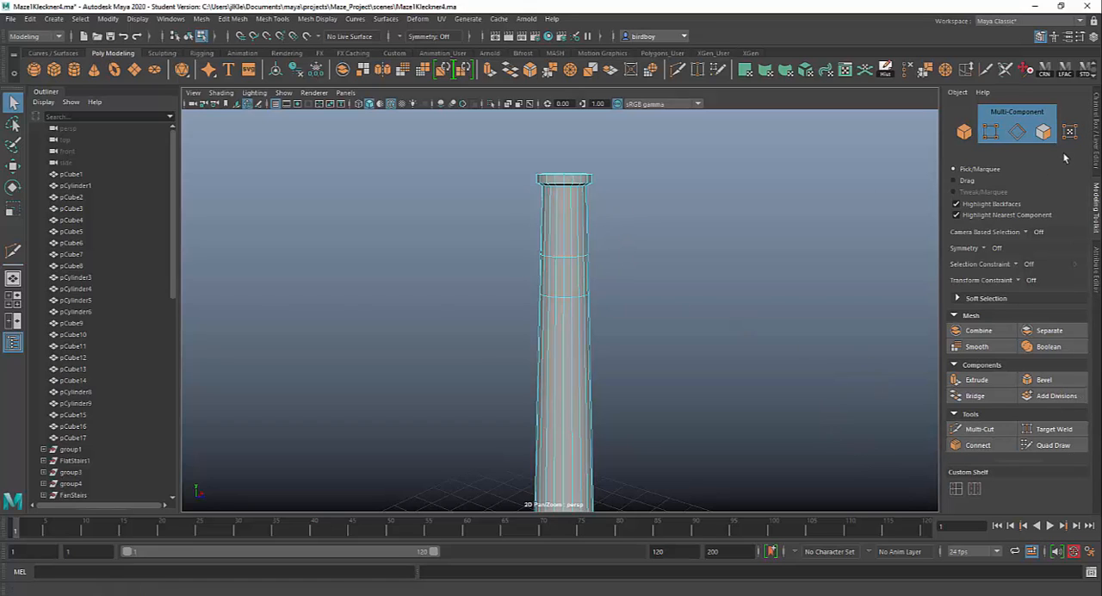
Select every other face, ten in all, of the band between the two new edge loops around the column's shaft.
{"action": "left_click", "coordinate": [1042, 131]}
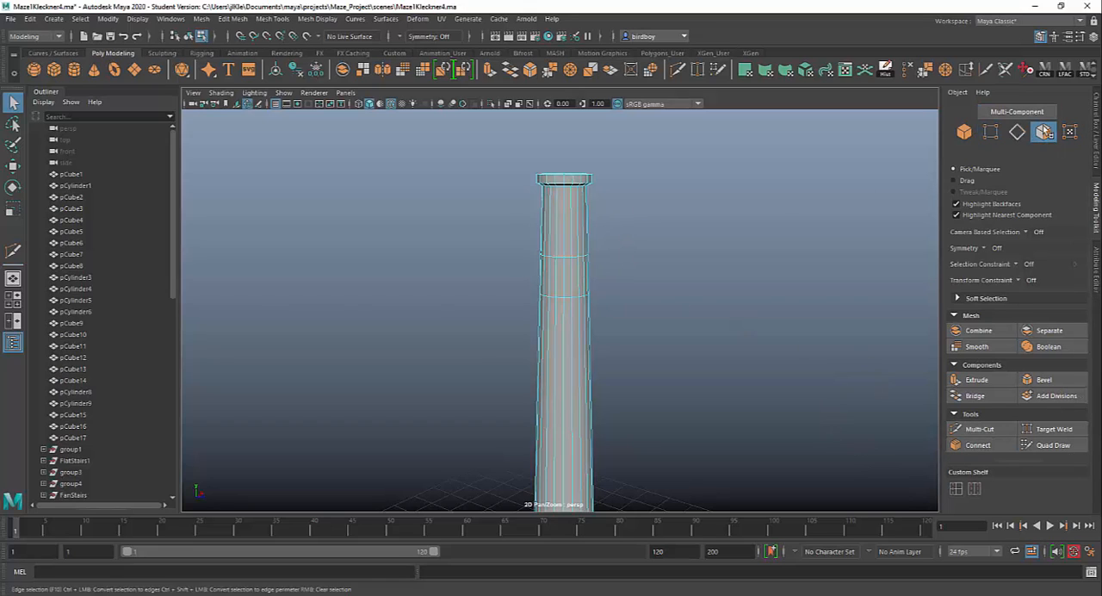
{"action": "left_click", "coordinate": [567, 281]}
{"action": "scroll", "coordinate": [672, 335], "scroll_direction": "up", "scroll_amount": 4}
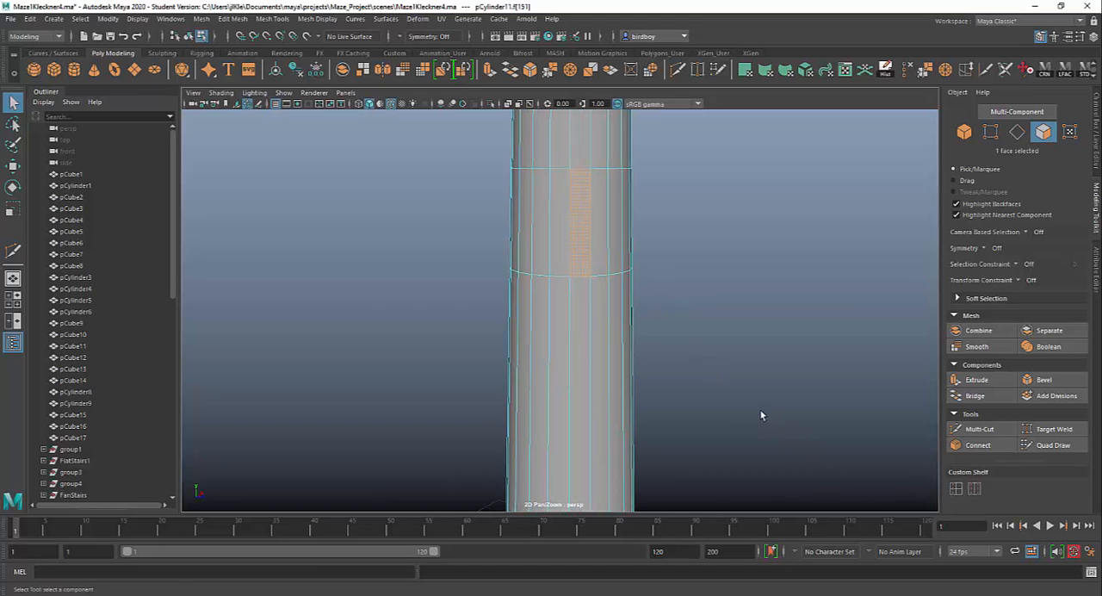
{"action": "middle_click_drag", "start_coordinate": [755, 448], "coordinate": [747, 464], "text": "alt"}
{"action": "left_click_drag", "start_coordinate": [678, 396], "coordinate": [612, 398], "text": "alt"}
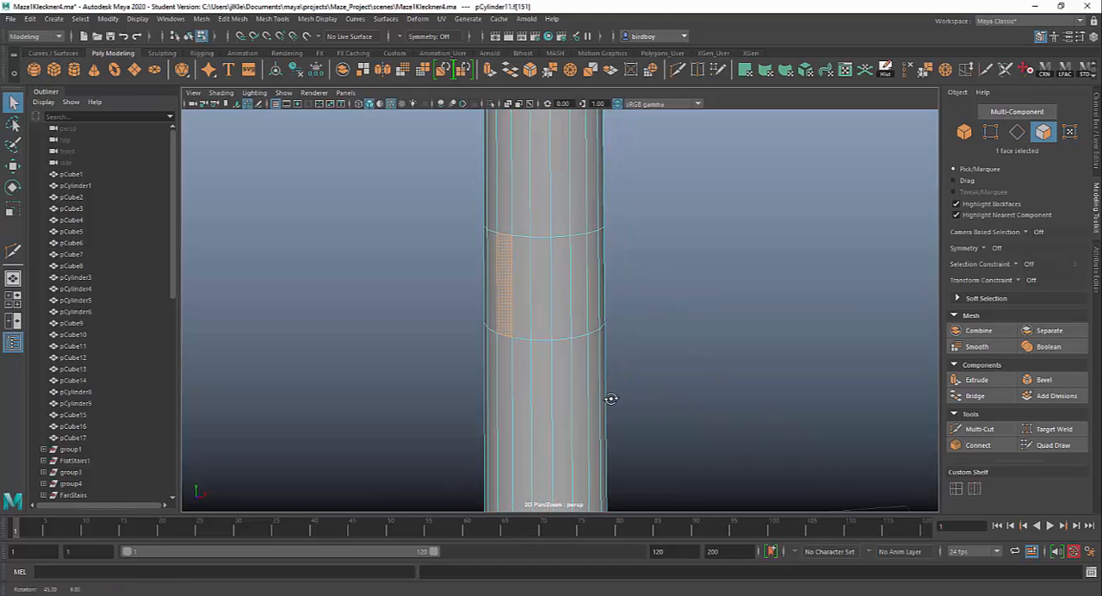
{"action": "left_click", "coordinate": [536, 308], "text": "shift"}
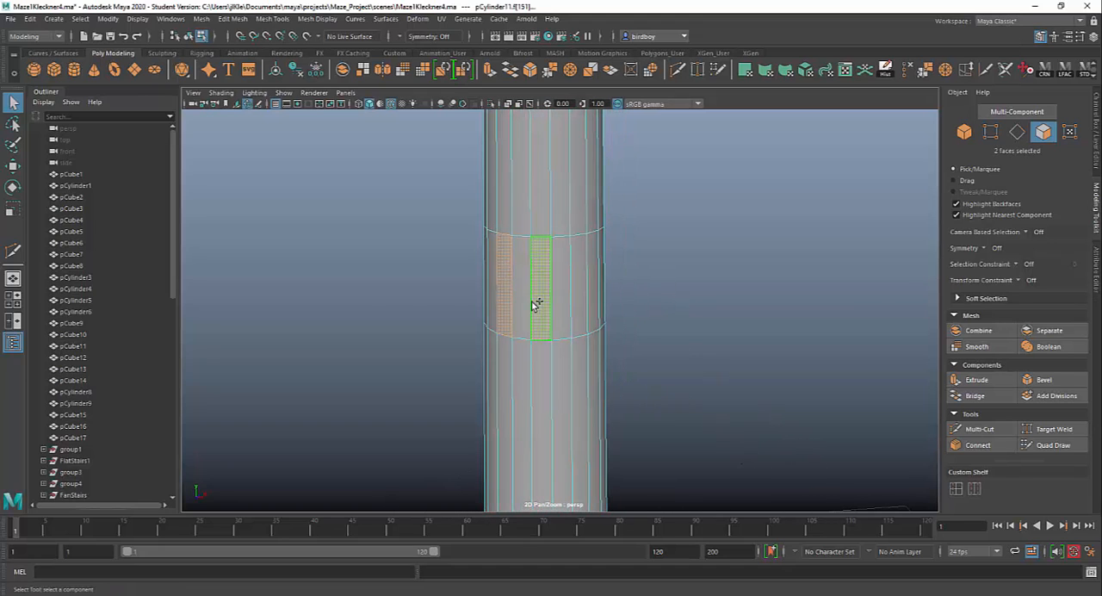
{"action": "left_click", "coordinate": [581, 310], "text": "shift"}
{"action": "left_click_drag", "start_coordinate": [694, 322], "coordinate": [597, 319], "text": "alt"}
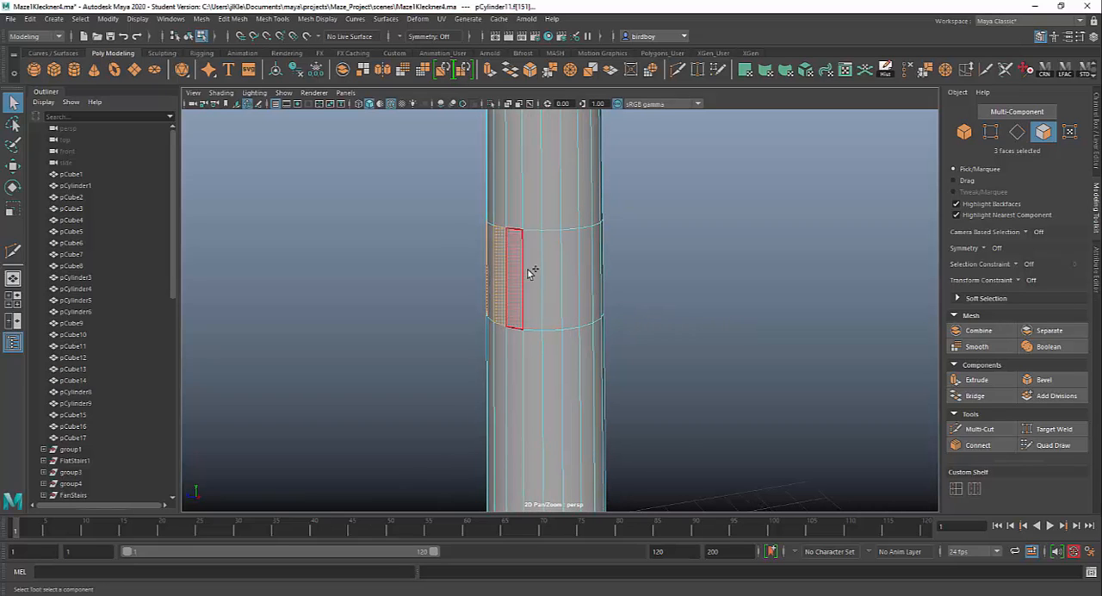
{"action": "left_click", "coordinate": [532, 272], "text": "shift"}
{"action": "left_click", "coordinate": [573, 298], "text": "shift"}
{"action": "left_click_drag", "start_coordinate": [801, 334], "coordinate": [654, 330], "text": "alt"}
{"action": "left_click", "coordinate": [545, 289], "text": "shift"}
{"action": "left_click", "coordinate": [585, 290], "text": "shift"}
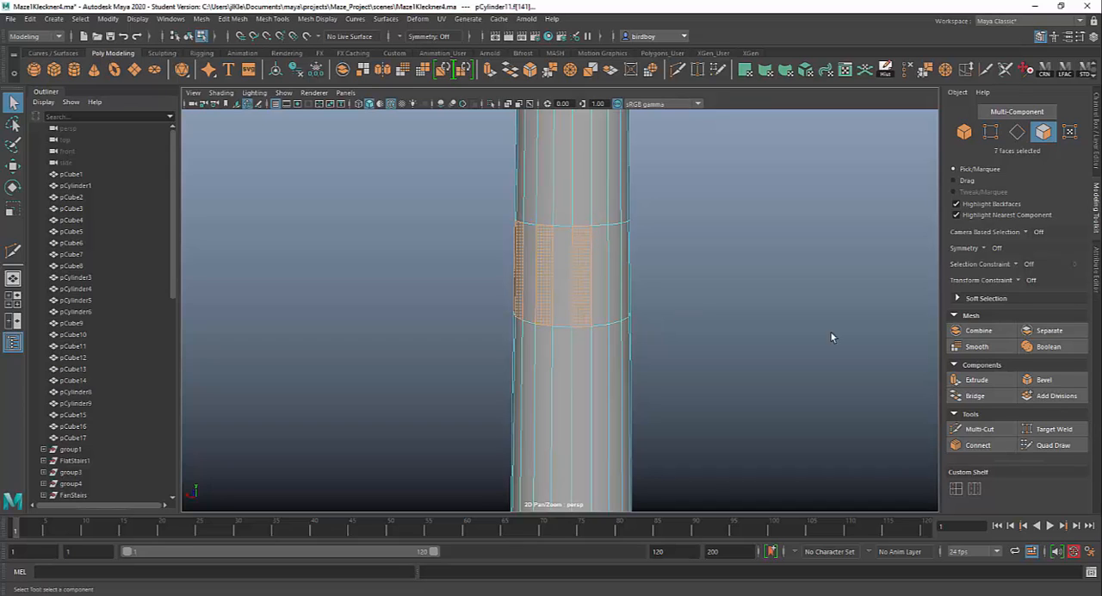
{"action": "left_click_drag", "start_coordinate": [829, 337], "coordinate": [712, 328], "text": "alt"}
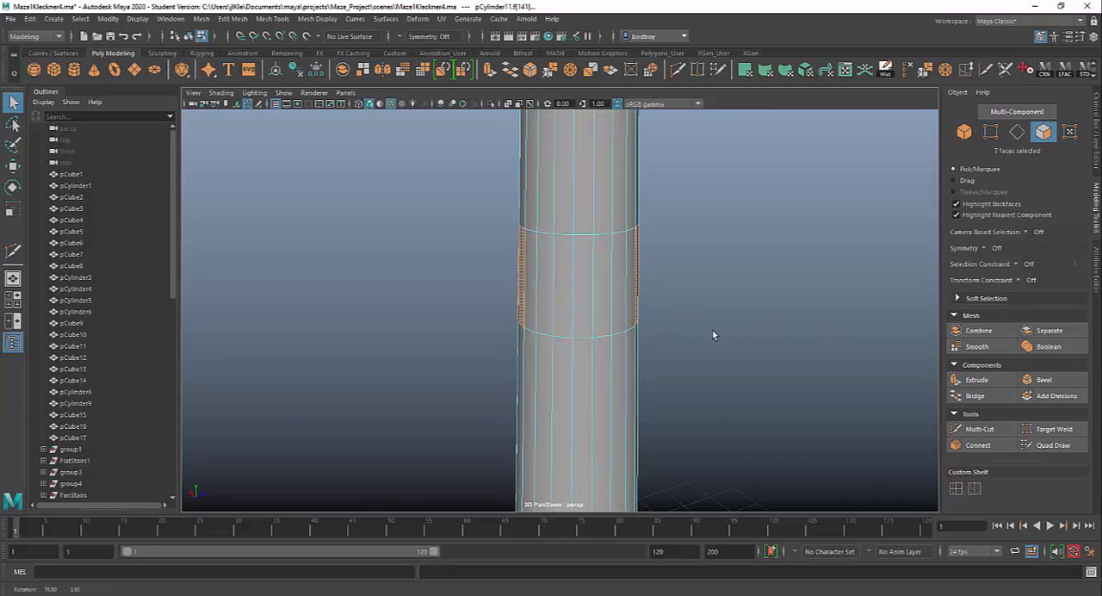
{"action": "left_click", "coordinate": [543, 294], "text": "shift"}
{"action": "left_click", "coordinate": [581, 289], "text": "shift"}
{"action": "left_click", "coordinate": [616, 291], "text": "shift"}
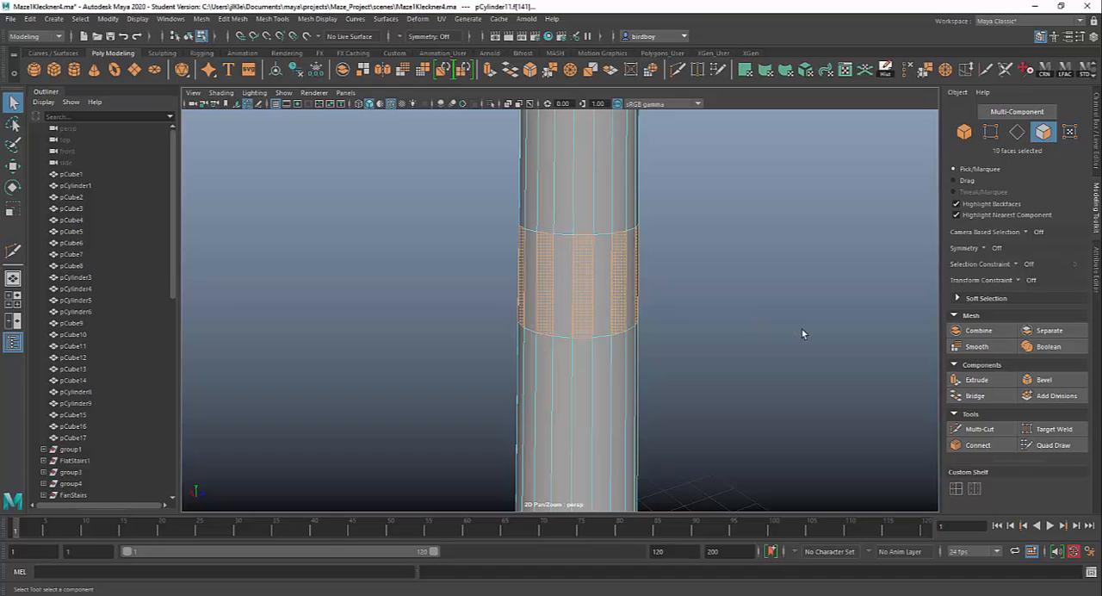
Extrude the ten selected band faces inward to a Local Translate Z of about -0.059 and inspect the recesses.
{"action": "left_click_drag", "start_coordinate": [801, 333], "coordinate": [774, 345], "text": "alt"}
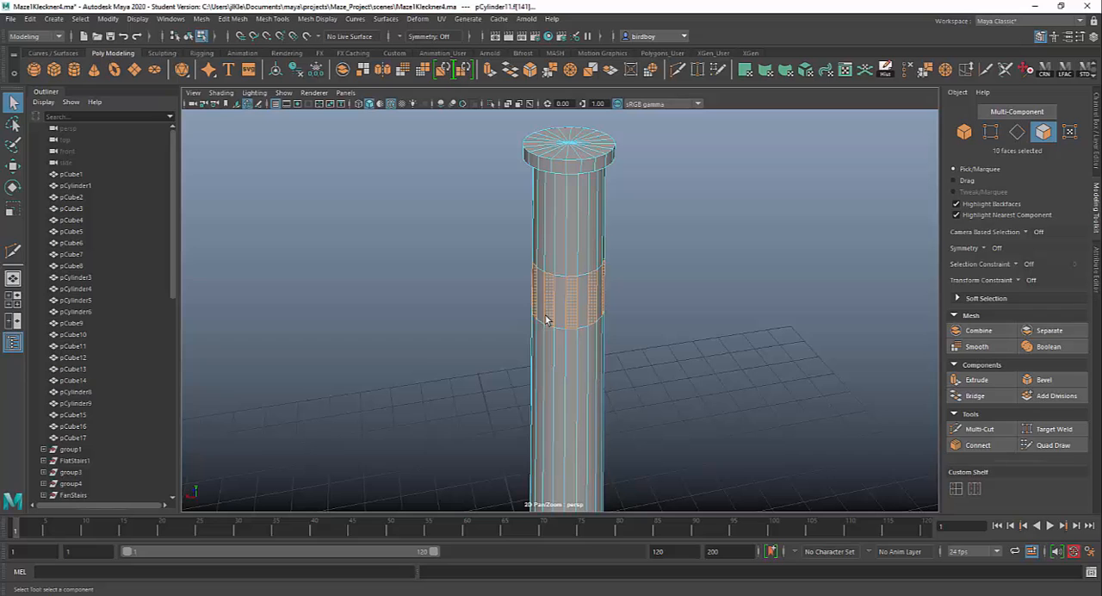
{"action": "left_click", "coordinate": [972, 379]}
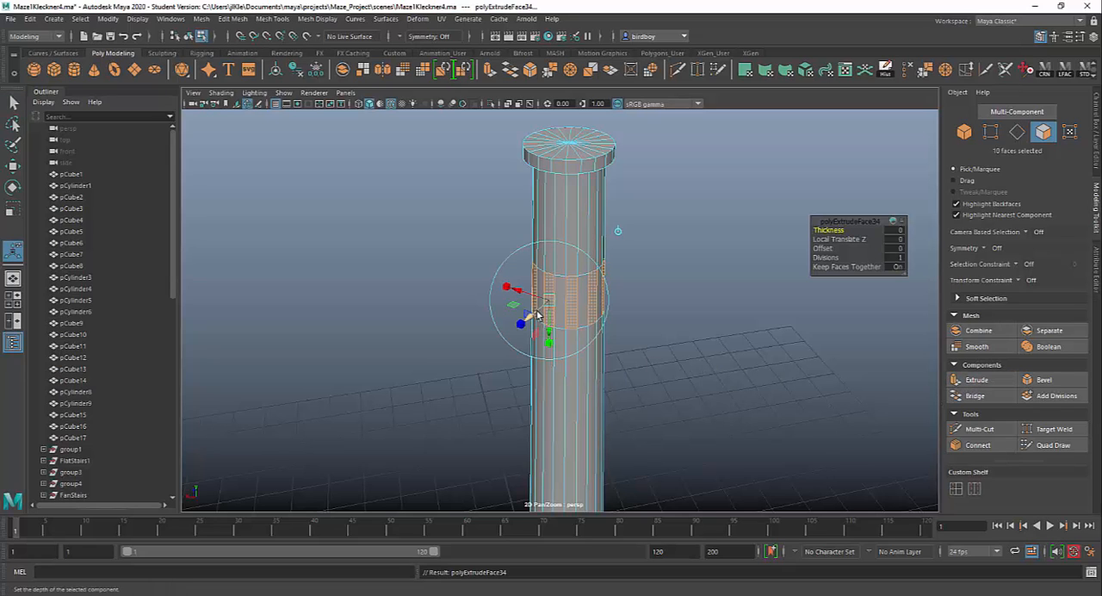
{"action": "left_click_drag", "start_coordinate": [670, 334], "coordinate": [504, 296], "text": "alt"}
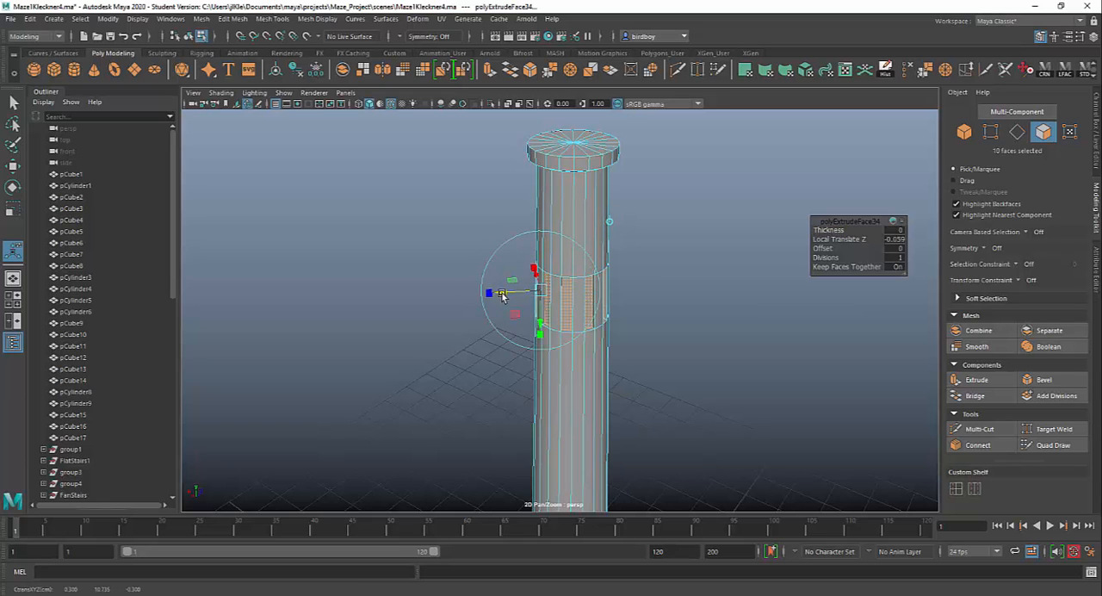
{"action": "left_click_drag", "start_coordinate": [752, 402], "coordinate": [883, 393], "text": "alt"}
{"action": "right_click_drag", "start_coordinate": [596, 307], "coordinate": [718, 408], "text": "alt"}
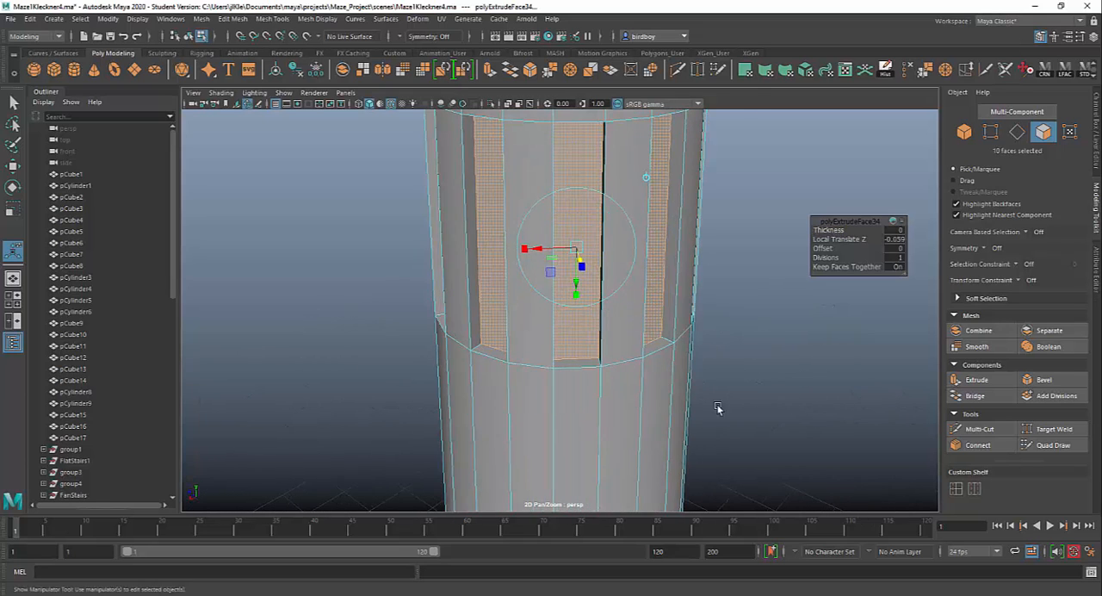
{"action": "left_click_drag", "start_coordinate": [668, 399], "coordinate": [569, 418], "text": "alt"}
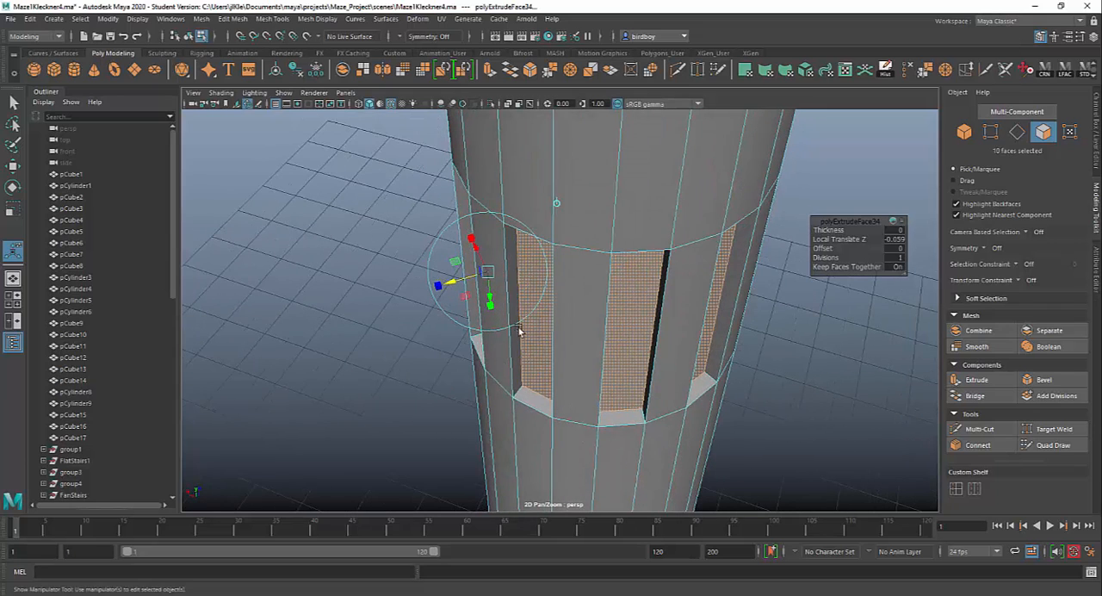
{"action": "left_click_drag", "start_coordinate": [658, 390], "coordinate": [747, 332], "text": "alt"}
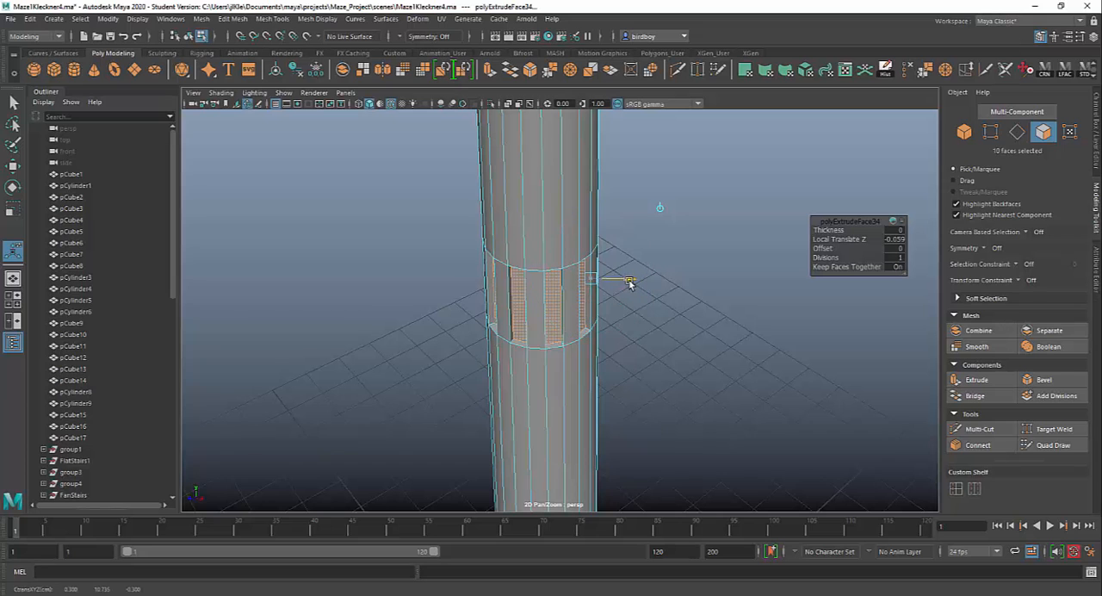
Push the extruded band faces deeper into the shaft, to a Local Translate Z of about -0.127.
{"action": "left_click_drag", "start_coordinate": [622, 283], "coordinate": [621, 283]}
{"action": "left_click_drag", "start_coordinate": [741, 417], "coordinate": [547, 352], "text": "alt"}
{"action": "right_click_drag", "start_coordinate": [546, 352], "coordinate": [806, 474], "text": "alt"}
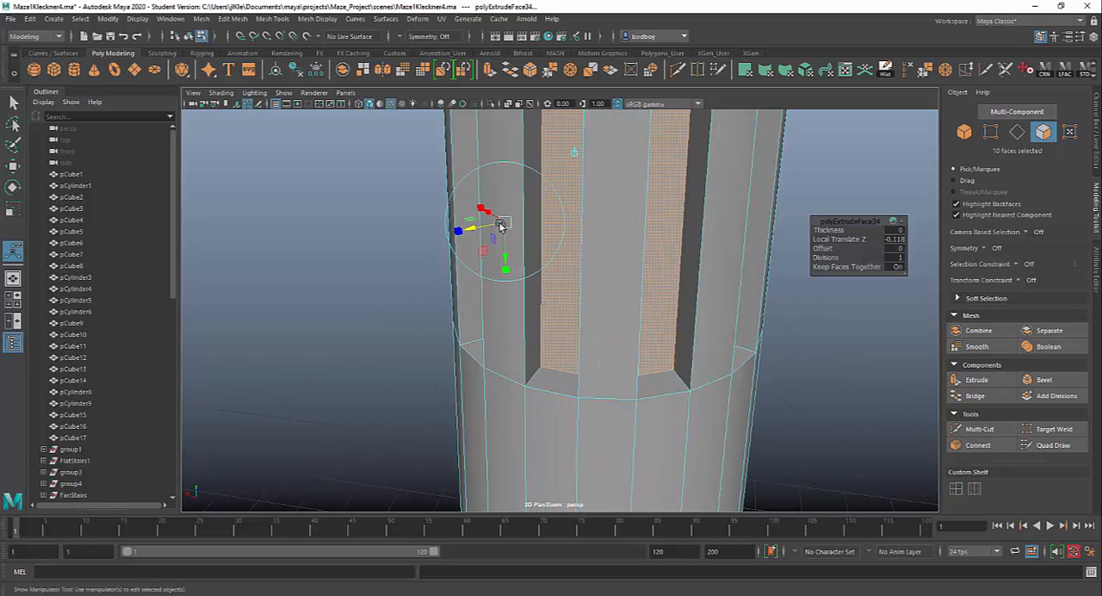
{"action": "mouse_move", "coordinate": [472, 231]}
{"action": "left_mouse_down"}
{"action": "mouse_move", "coordinate": [549, 212]}
{"action": "mouse_move", "coordinate": [501, 226]}
{"action": "mouse_move", "coordinate": [481, 249]}
{"action": "left_mouse_up"}
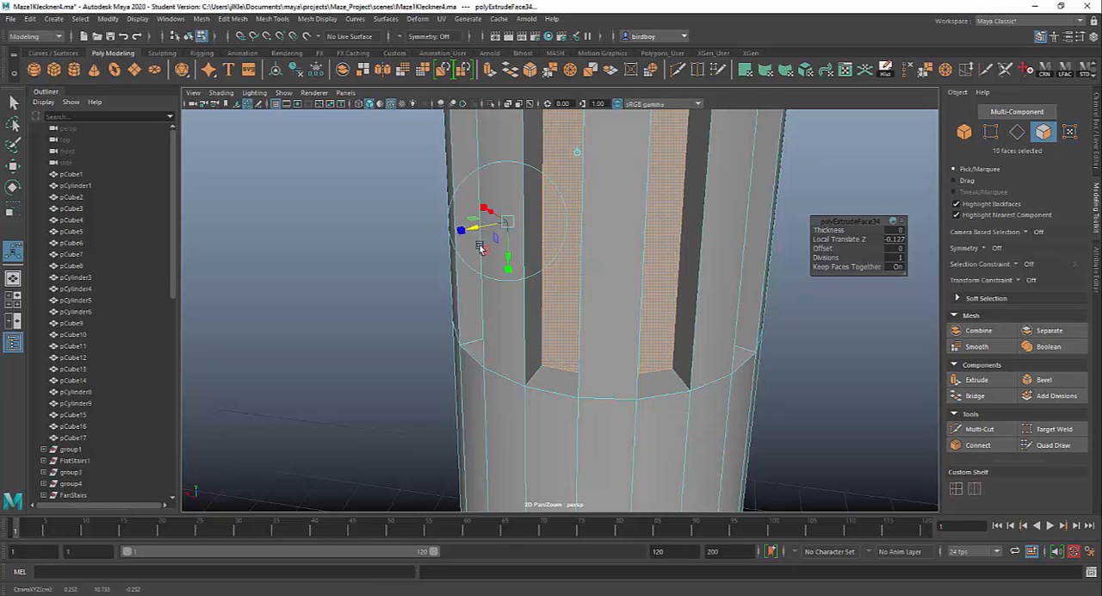
Inspect the recessed slots around the shaft and return the column to object selection with the whole scene in view.
{"action": "right_click_drag", "start_coordinate": [563, 361], "coordinate": [447, 297], "text": "alt"}
{"action": "right_click_drag", "start_coordinate": [618, 301], "coordinate": [514, 255], "text": "alt"}
{"action": "left_click_drag", "start_coordinate": [513, 256], "coordinate": [595, 280], "text": "alt"}
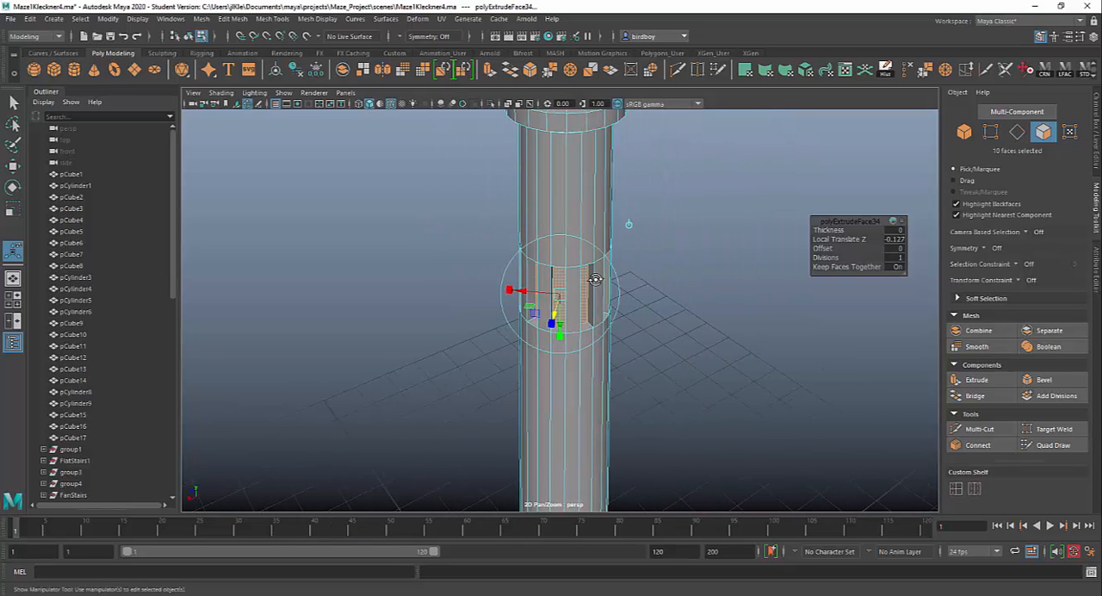
{"action": "right_click_drag", "start_coordinate": [590, 181], "coordinate": [623, 167]}
{"action": "right_click_drag", "start_coordinate": [612, 216], "coordinate": [618, 355], "text": "alt"}
{"action": "middle_click_drag", "start_coordinate": [619, 355], "coordinate": [642, 237], "text": "alt"}
{"action": "right_click_drag", "start_coordinate": [641, 237], "coordinate": [699, 412], "text": "alt"}
{"action": "middle_click_drag", "start_coordinate": [699, 412], "coordinate": [623, 452], "text": "alt"}
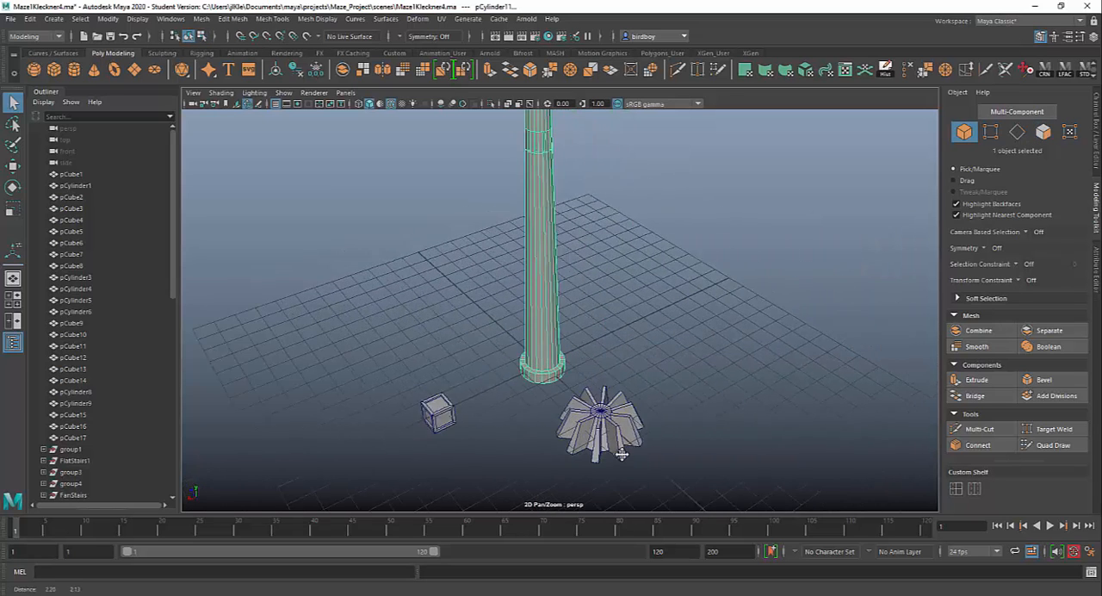
{"action": "left_click_drag", "start_coordinate": [623, 452], "coordinate": [615, 344], "text": "alt"}
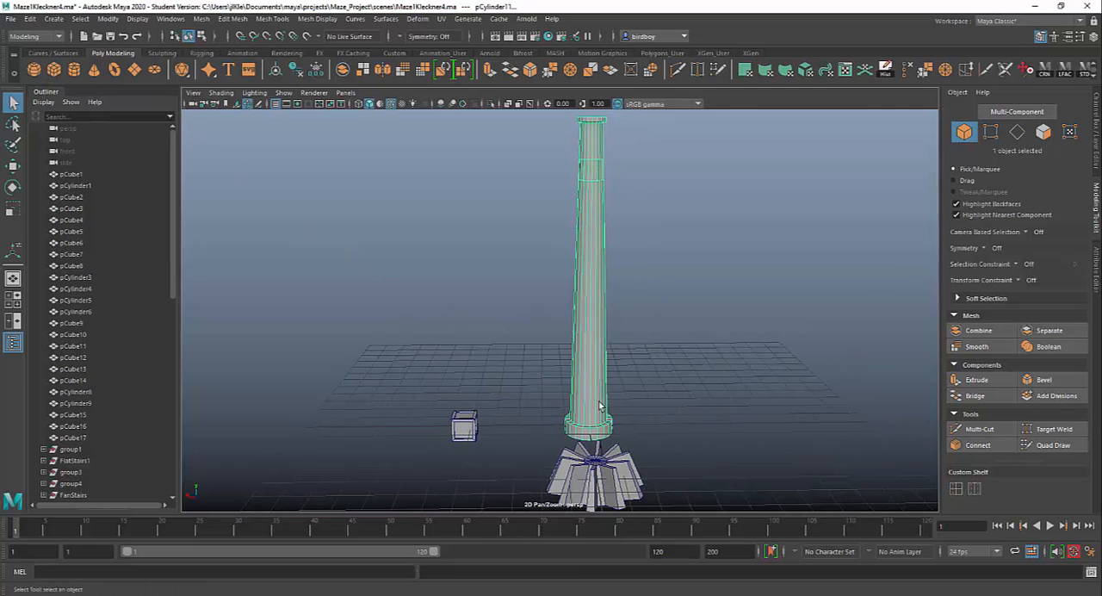
Create another polygon cube, move it along one axis away from the column's base, and frame it.
{"action": "key", "text": "g"}
{"action": "key", "text": "w"}
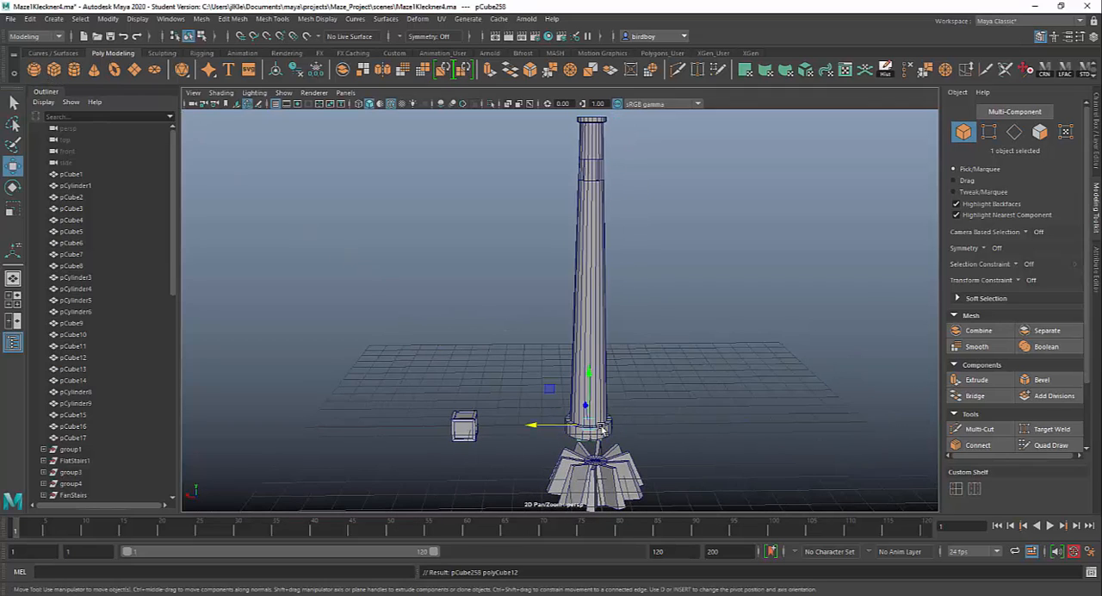
{"action": "left_click_drag", "start_coordinate": [537, 428], "coordinate": [736, 467]}
{"action": "key", "text": "f"}
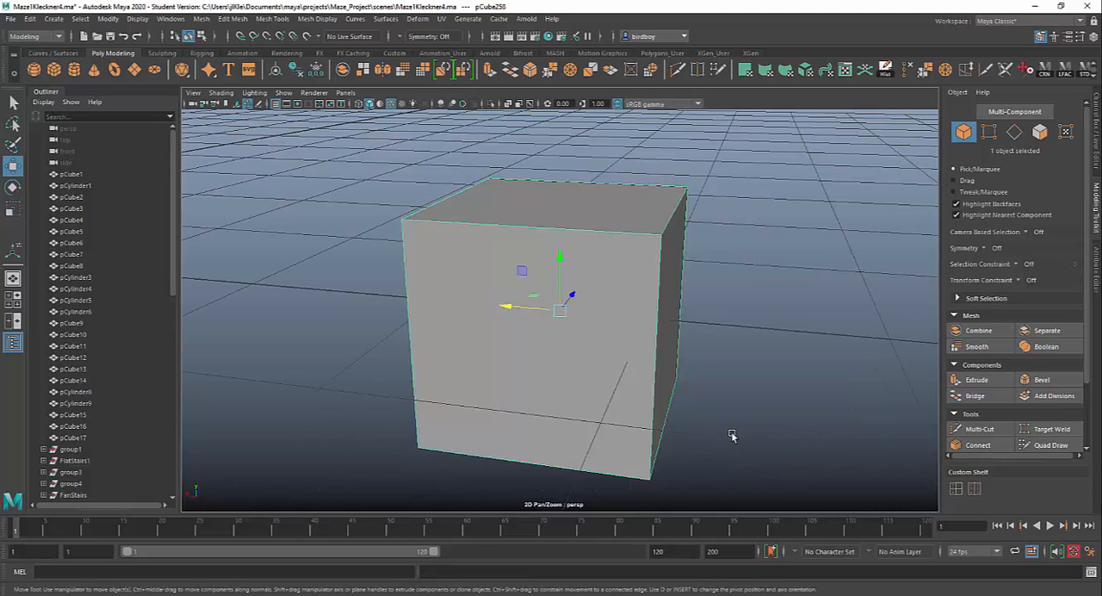
Duplicate the new cube twice and space the three cubes apart in a row.
{"action": "right_click_drag", "start_coordinate": [731, 436], "coordinate": [562, 361], "text": "alt"}
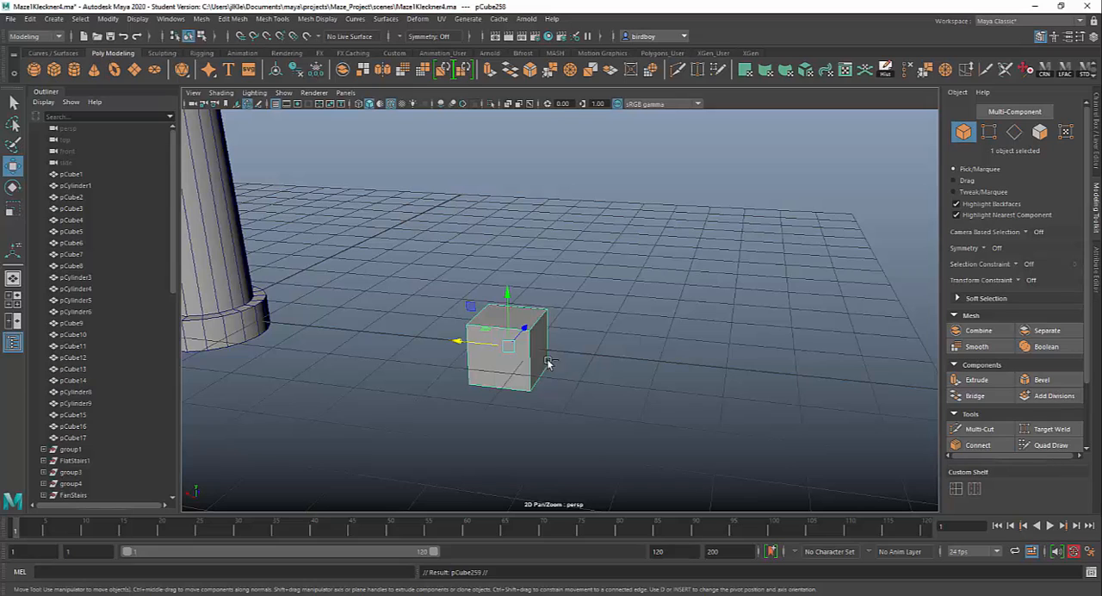
{"action": "mouse_move", "coordinate": [465, 343]}
{"action": "left_mouse_down", "text": "shift"}
{"action": "mouse_move", "coordinate": [683, 387]}
{"action": "mouse_move", "coordinate": [581, 361]}
{"action": "left_mouse_up", "text": "shift"}
{"action": "middle_click_drag", "start_coordinate": [671, 395], "coordinate": [607, 343], "text": "alt"}
{"action": "right_click_drag", "start_coordinate": [608, 342], "coordinate": [653, 437], "text": "alt"}
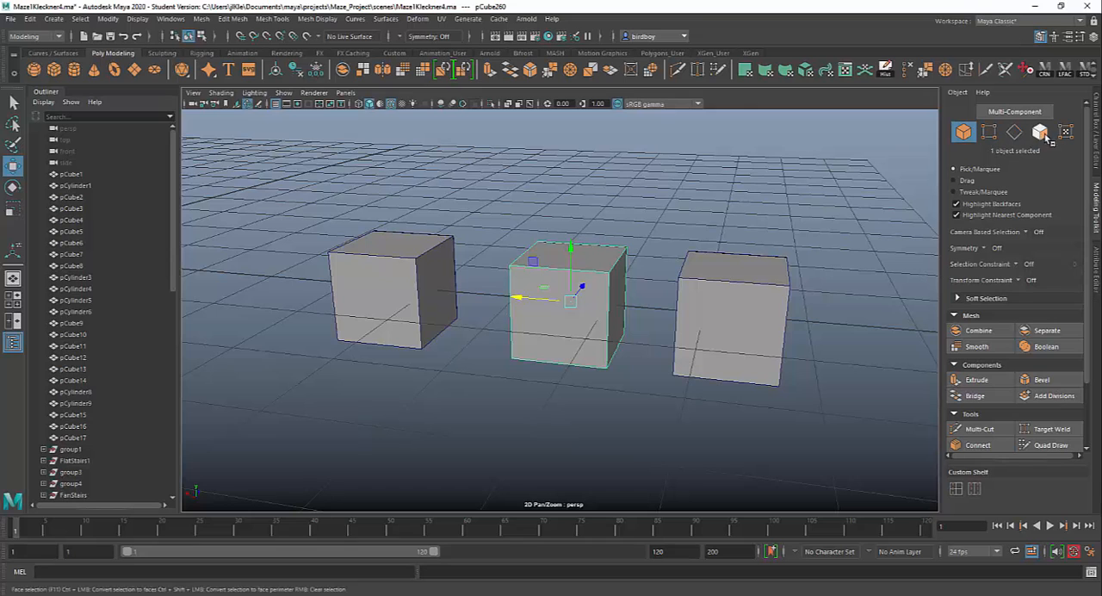
Select all six faces of the middle cube, extrude them inward to a Local Translate Z of about -0.388, and return to object selection.
{"action": "key", "text": "F8"}
{"action": "left_click_drag", "start_coordinate": [508, 191], "coordinate": [626, 443]}
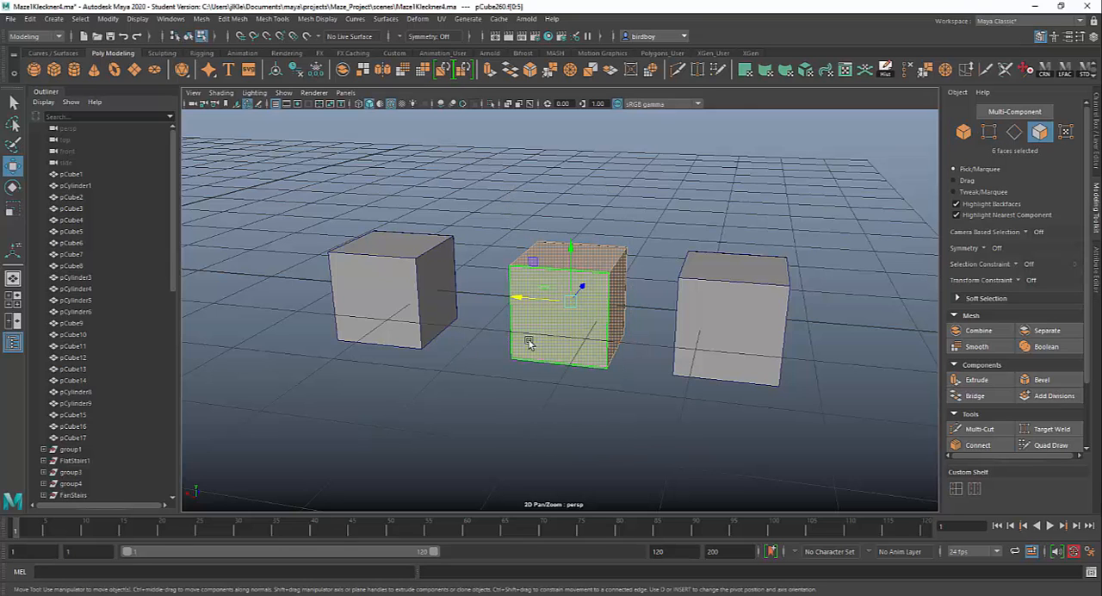
{"action": "left_click_drag", "start_coordinate": [583, 285], "coordinate": [607, 366], "text": "alt"}
{"action": "key", "text": "ctrl+e"}
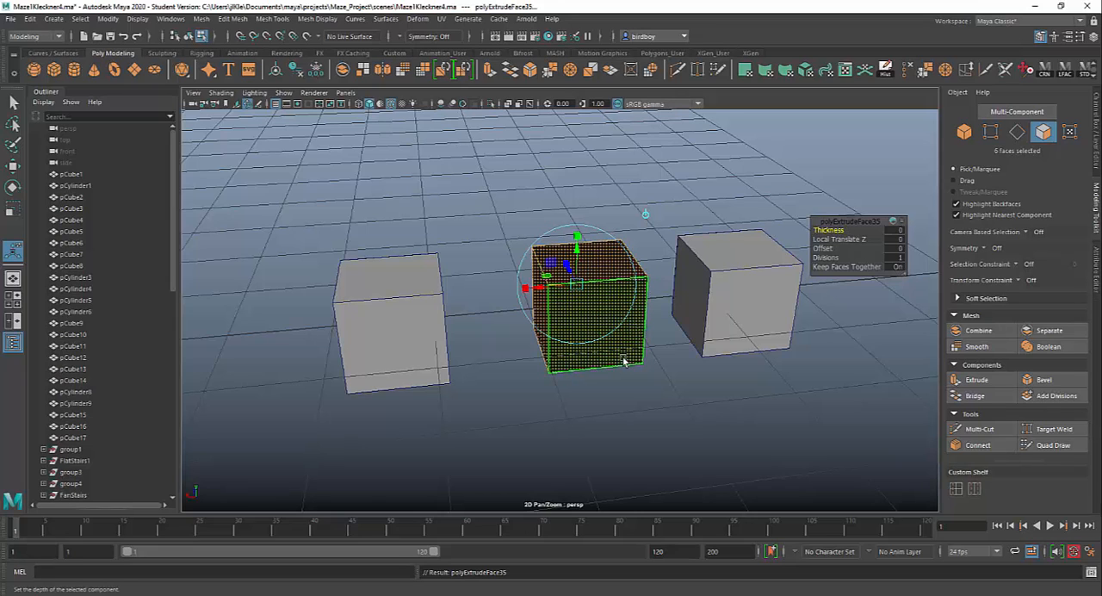
{"action": "mouse_move", "coordinate": [569, 270]}
{"action": "left_mouse_down"}
{"action": "mouse_move", "coordinate": [563, 259]}
{"action": "mouse_move", "coordinate": [578, 285]}
{"action": "left_mouse_up"}
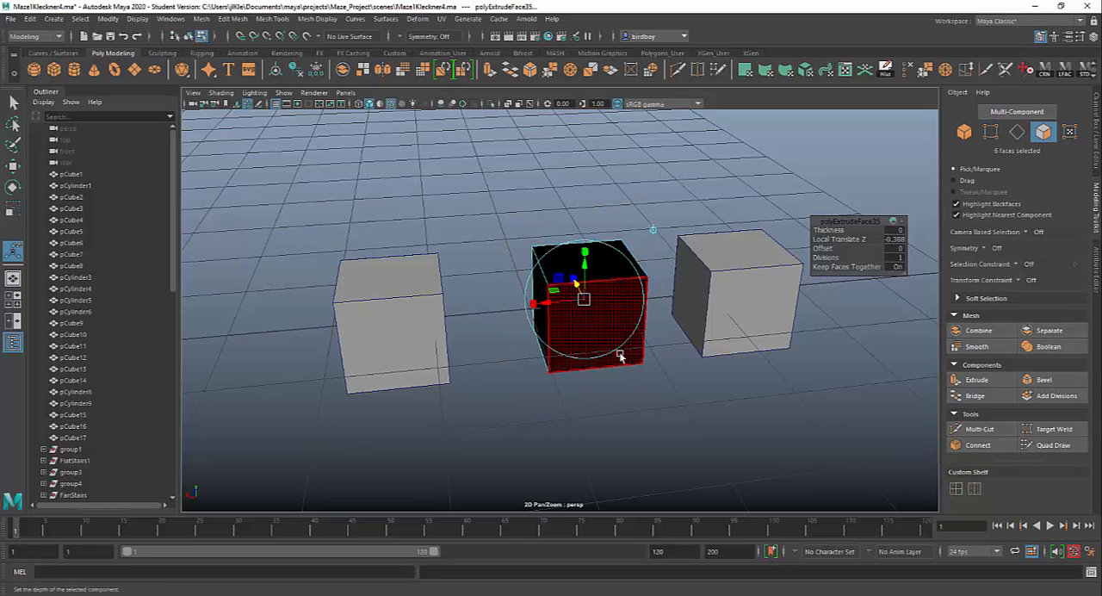
{"action": "right_click_drag", "start_coordinate": [632, 292], "coordinate": [689, 275]}
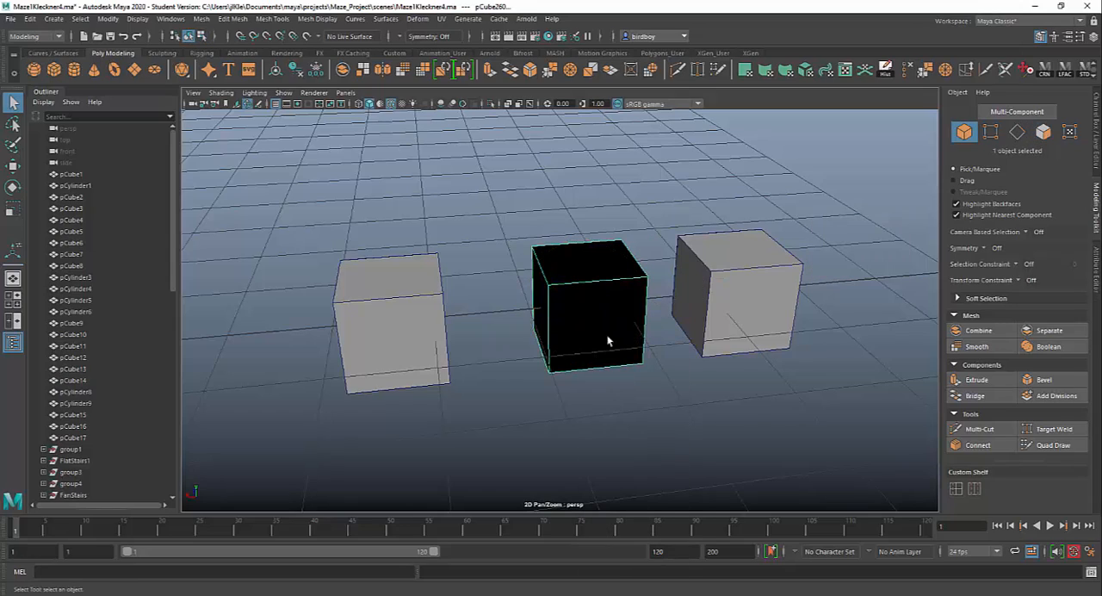
Delete the middle cube's front face, inspect the extruded inner box, and return to object selection.
{"action": "mouse_move", "coordinate": [683, 408]}
{"action": "left_mouse_down", "text": "alt"}
{"action": "mouse_move", "coordinate": [711, 411]}
{"action": "mouse_move", "coordinate": [634, 410]}
{"action": "mouse_move", "coordinate": [701, 409]}
{"action": "left_mouse_up", "text": "alt"}
{"action": "right_click_drag", "start_coordinate": [519, 285], "coordinate": [496, 315], "text": "alt"}
{"action": "left_click", "coordinate": [513, 403]}
{"action": "key", "text": "Delete"}
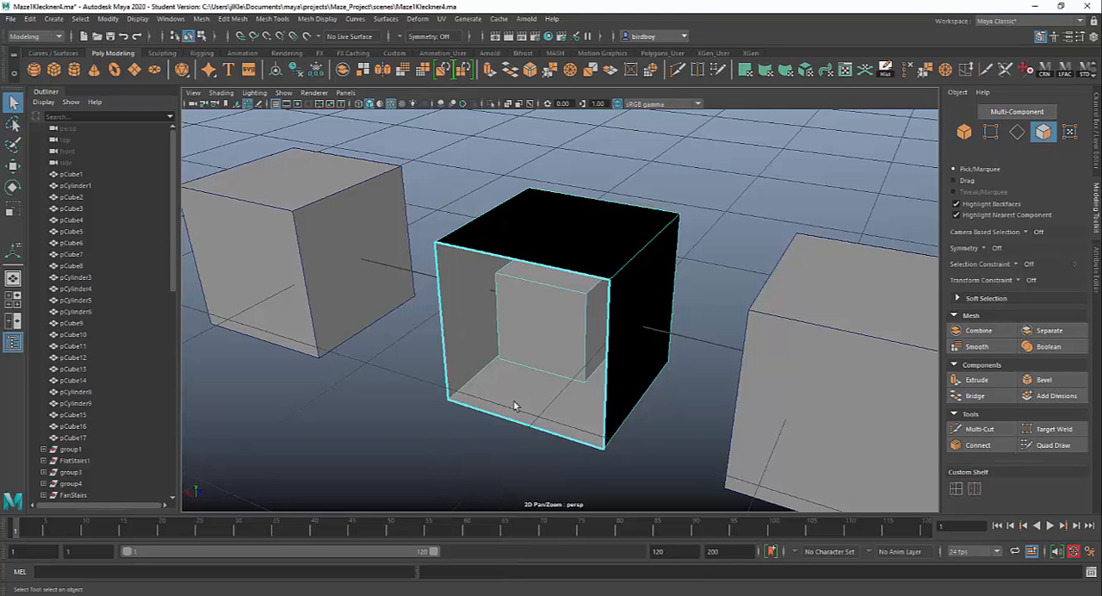
{"action": "mouse_move", "coordinate": [523, 422]}
{"action": "left_mouse_down", "text": "alt"}
{"action": "mouse_move", "coordinate": [566, 393]}
{"action": "mouse_move", "coordinate": [502, 413]}
{"action": "mouse_move", "coordinate": [538, 413]}
{"action": "left_mouse_up", "text": "alt"}
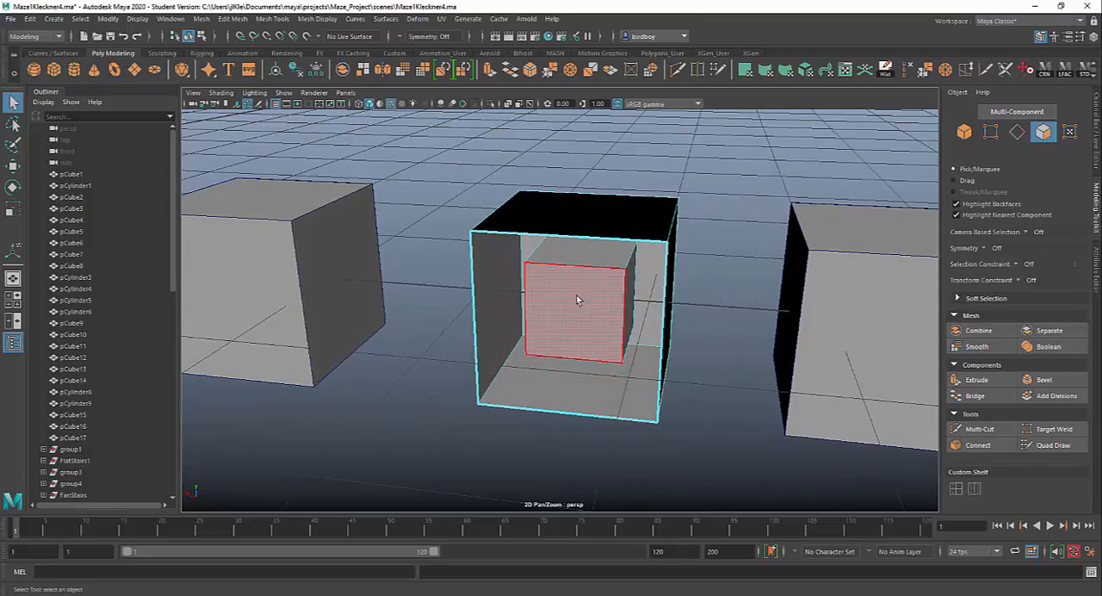
{"action": "scroll", "coordinate": [560, 384], "scroll_direction": "down", "scroll_amount": 5}
{"action": "left_click_drag", "start_coordinate": [661, 392], "coordinate": [571, 373], "text": "alt"}
{"action": "key", "text": "F8"}
Select all six faces of the cube farthest from the column, extrude them inward, and select its front face.
{"action": "left_click", "coordinate": [640, 353]}
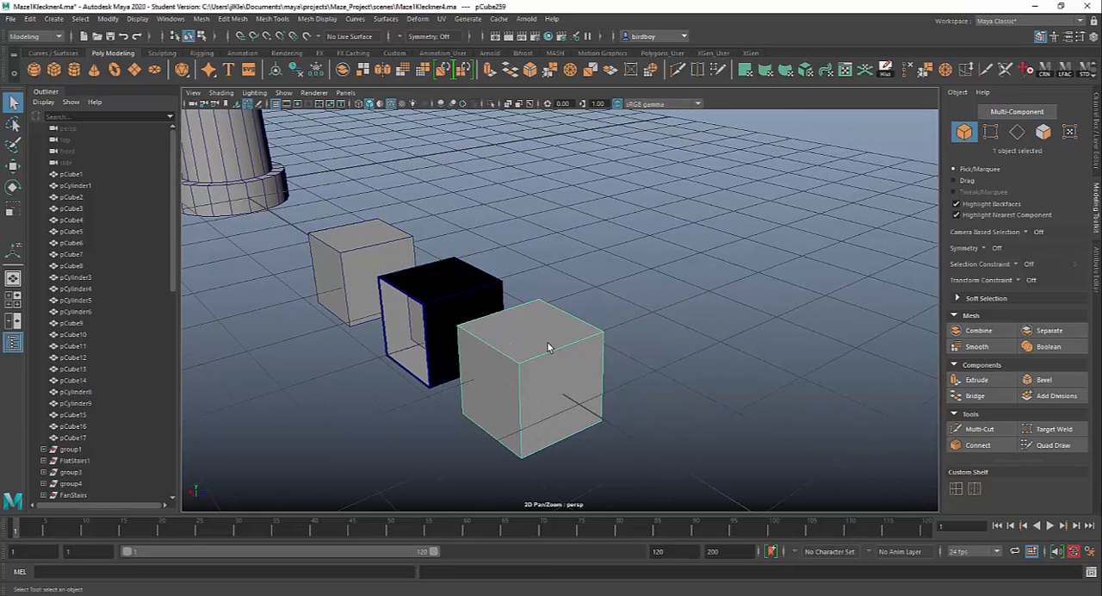
{"action": "right_click_drag", "start_coordinate": [547, 347], "coordinate": [543, 327]}
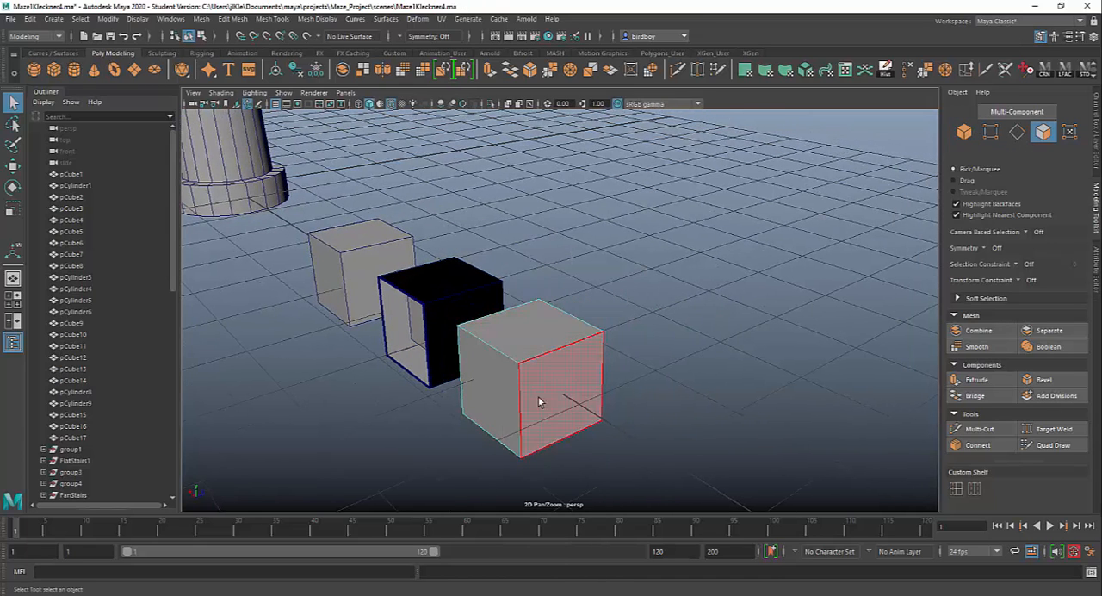
{"action": "left_click", "coordinate": [673, 416]}
{"action": "left_click_drag", "start_coordinate": [673, 416], "coordinate": [657, 404], "text": "alt"}
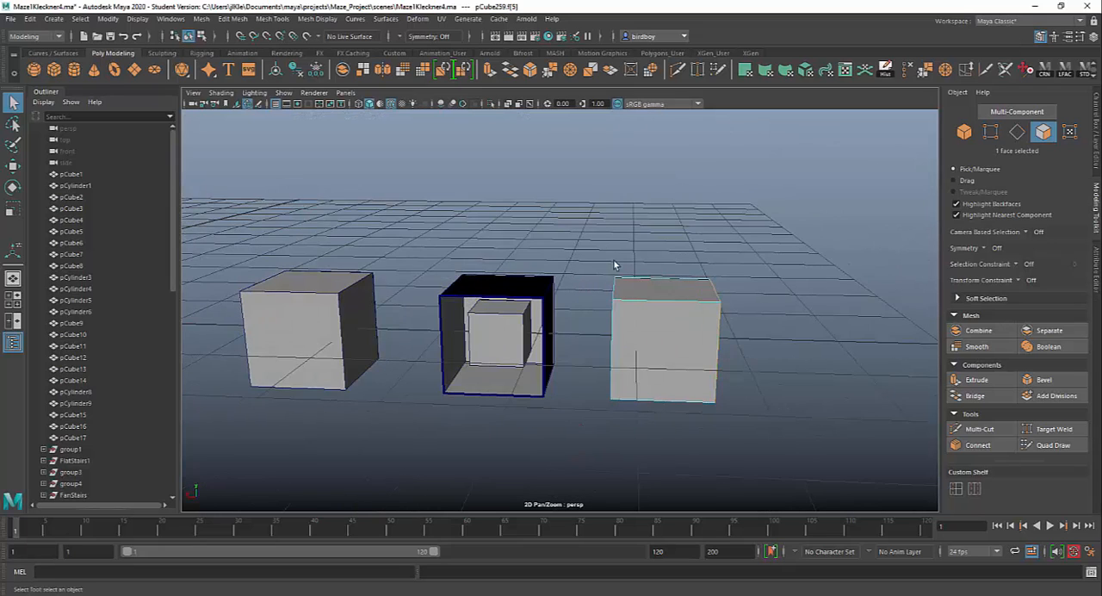
{"action": "left_click_drag", "start_coordinate": [613, 264], "coordinate": [714, 462]}
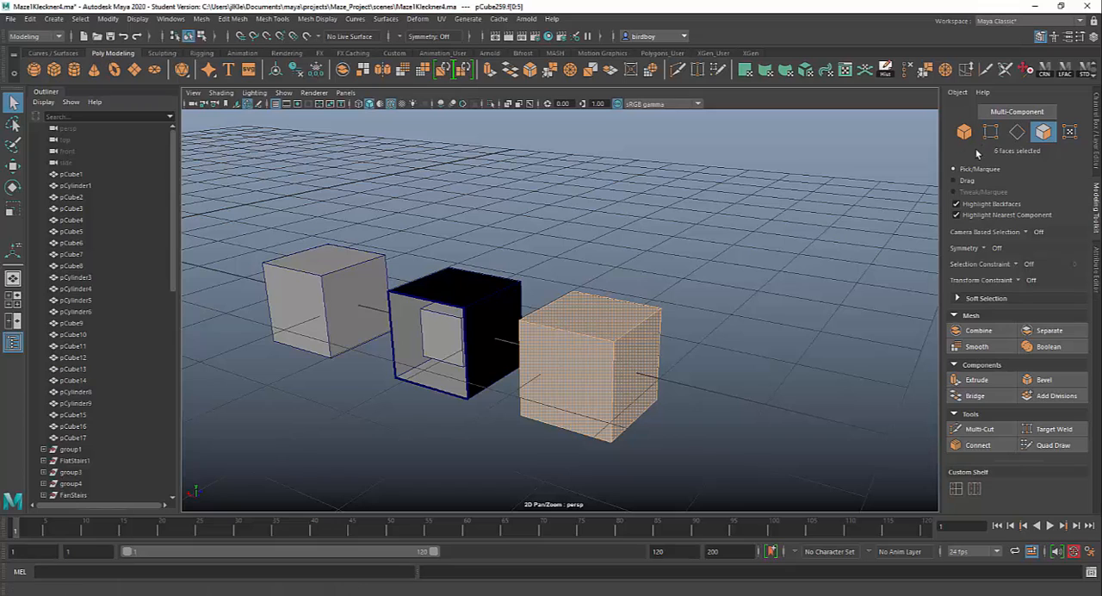
{"action": "left_click", "coordinate": [976, 379]}
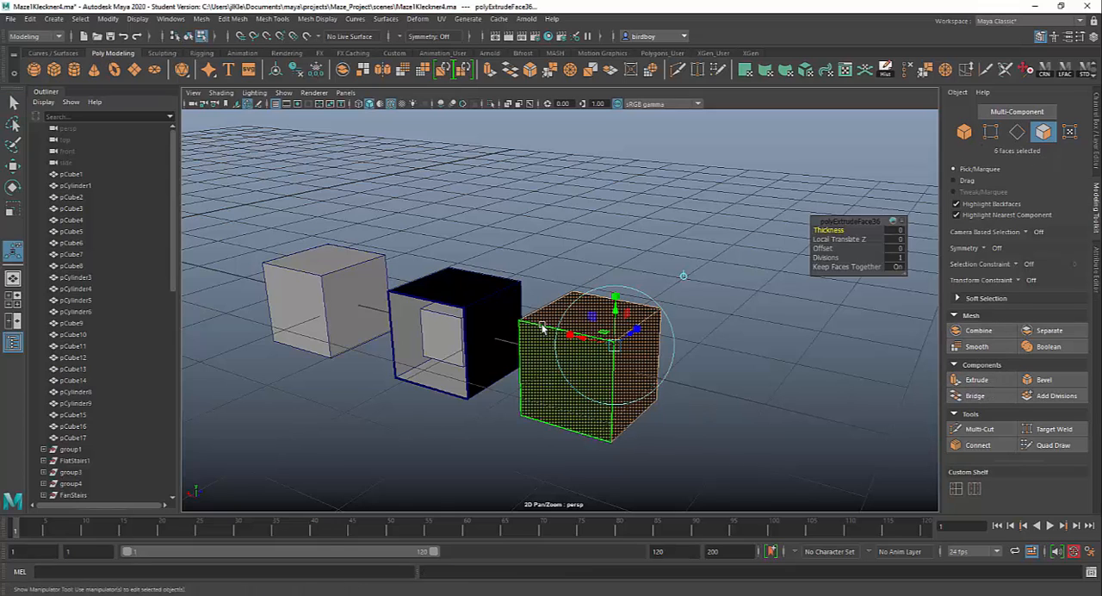
{"action": "left_click", "coordinate": [544, 349]}
{"action": "left_click_drag", "start_coordinate": [558, 384], "coordinate": [790, 435], "text": "alt"}
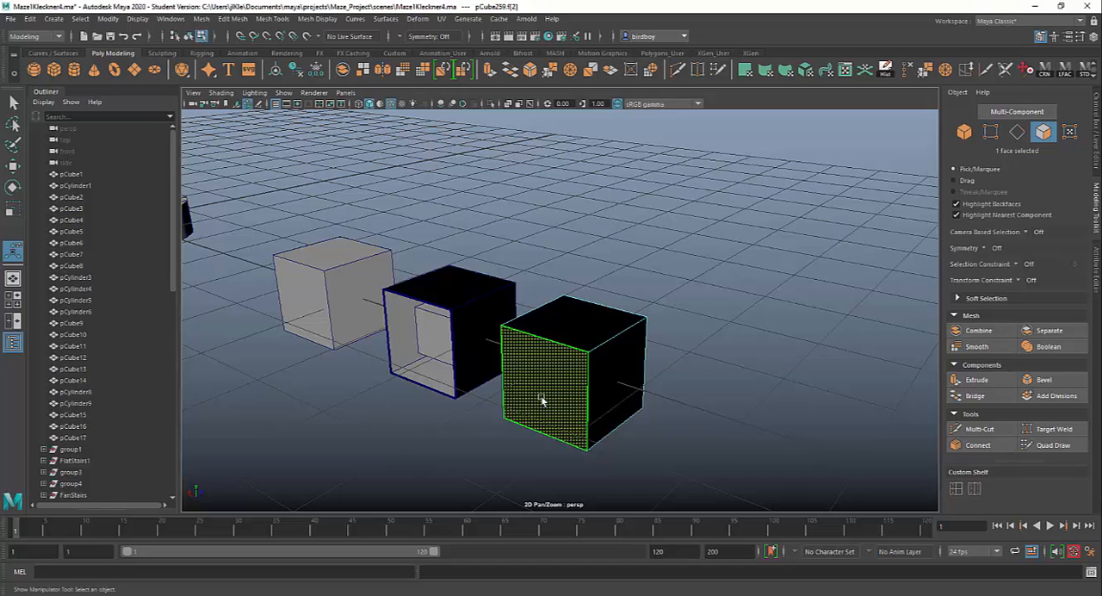
Try to extrude the front face of the end cube farthest from the column outward.
{"action": "key", "text": "ctrl+e"}
{"action": "left_click_drag", "start_coordinate": [516, 397], "coordinate": [472, 433]}
{"action": "left_click_drag", "start_coordinate": [587, 437], "coordinate": [620, 422], "text": "alt"}
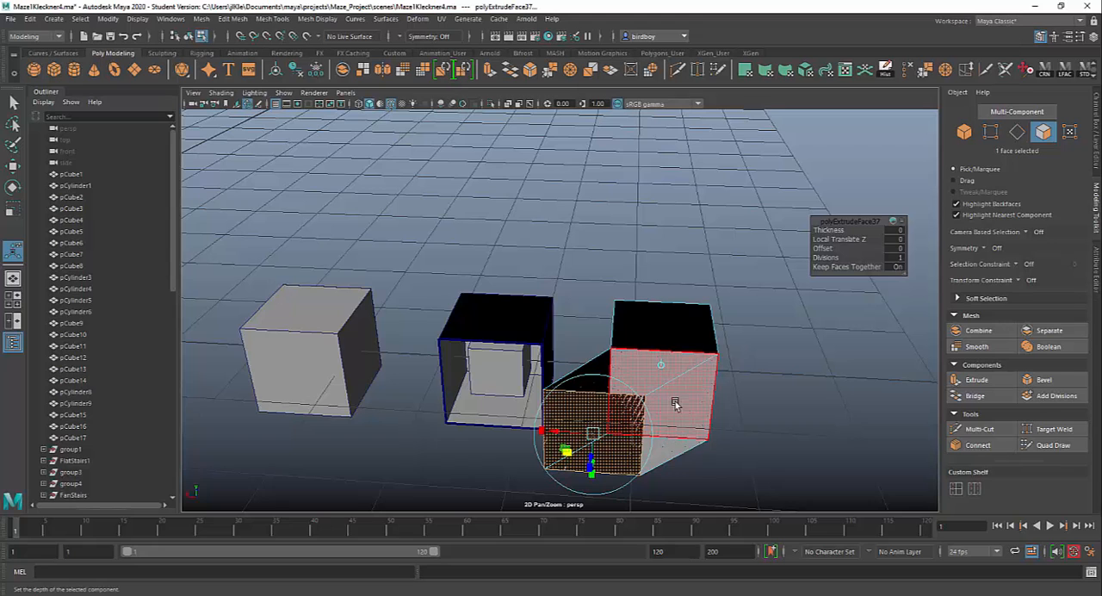
{"action": "key", "text": "ctrl+z"}
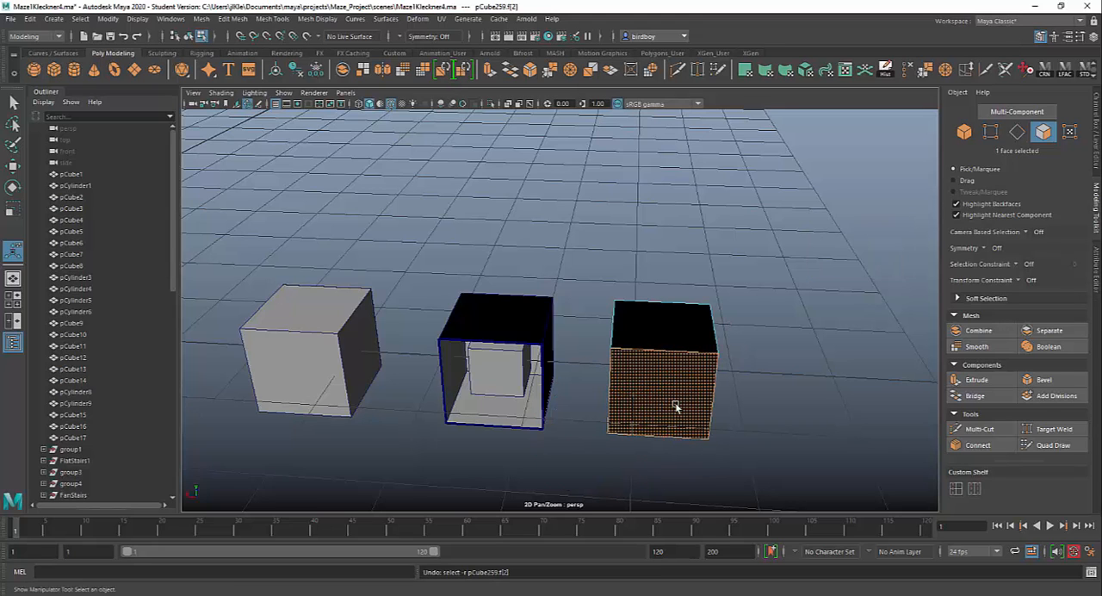
Undo the end cube's inward extrusion, then extrude its top face with a narrowed outline and a Local Translate Z of about 0.205.
{"action": "key", "text": "ctrl+z"}
{"action": "left_click_drag", "start_coordinate": [672, 379], "coordinate": [580, 345], "text": "alt"}
{"action": "left_click", "coordinate": [576, 331]}
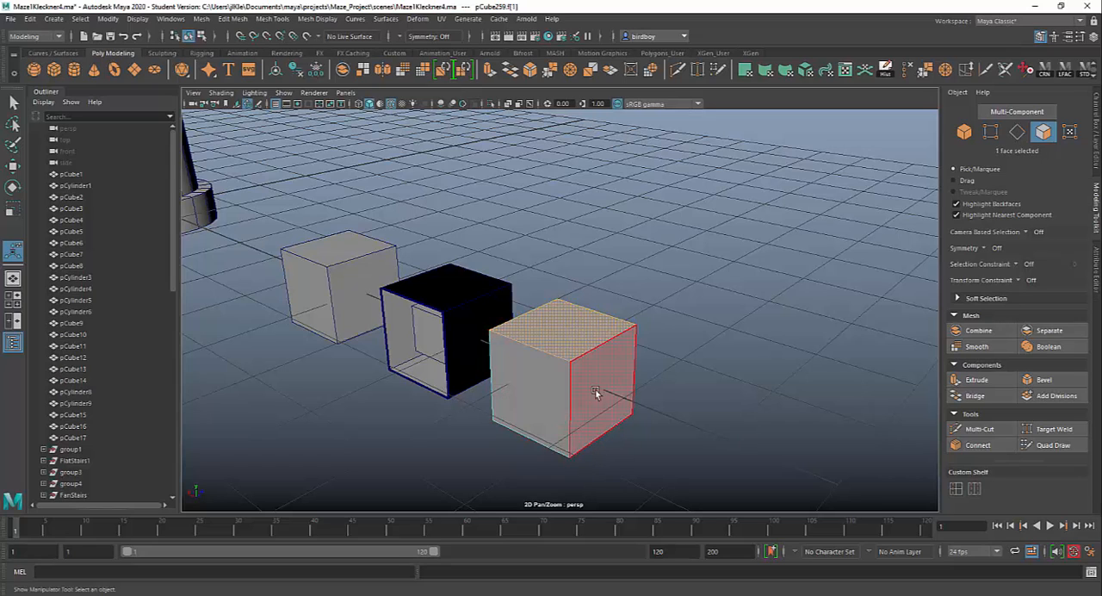
{"action": "key", "text": "ctrl+e"}
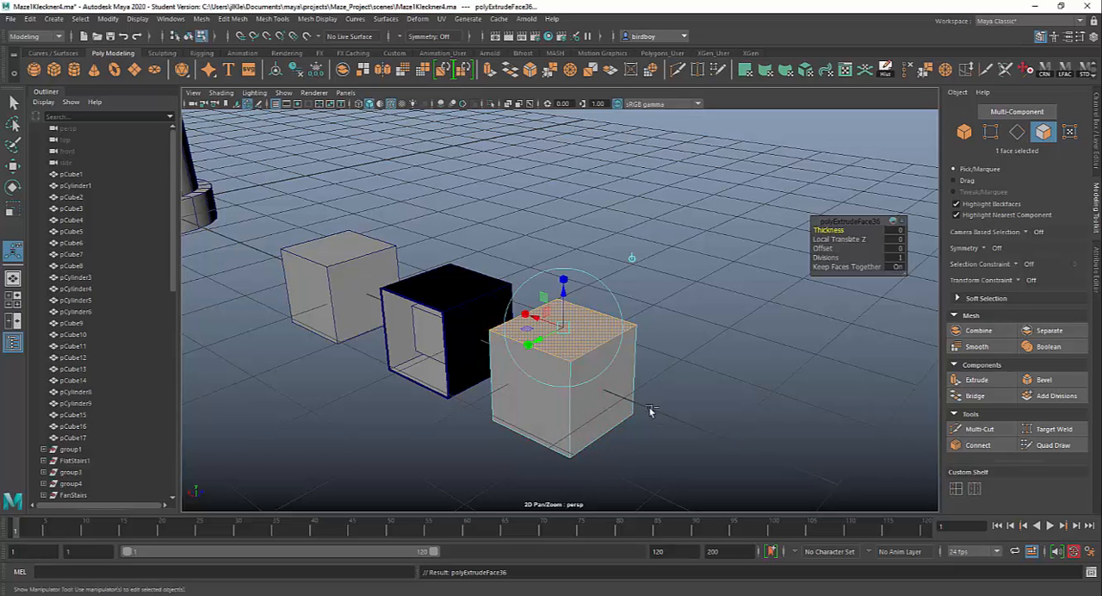
{"action": "left_click_drag", "start_coordinate": [564, 327], "coordinate": [552, 327]}
{"action": "mouse_move", "coordinate": [681, 391]}
{"action": "left_mouse_down", "text": "alt"}
{"action": "mouse_move", "coordinate": [681, 369]}
{"action": "mouse_move", "coordinate": [683, 391]}
{"action": "left_mouse_up", "text": "alt"}
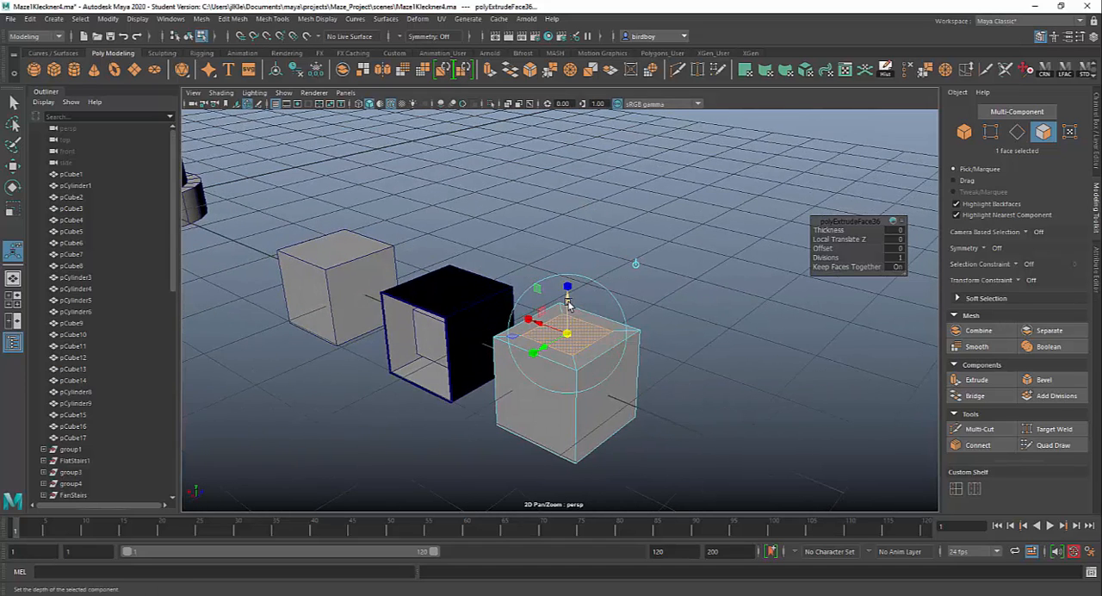
{"action": "left_click_drag", "start_coordinate": [568, 304], "coordinate": [570, 283]}
Move the outer top edge of the cube nearest the column inward so that its side slopes.
{"action": "left_click_drag", "start_coordinate": [538, 398], "coordinate": [685, 387], "text": "alt"}
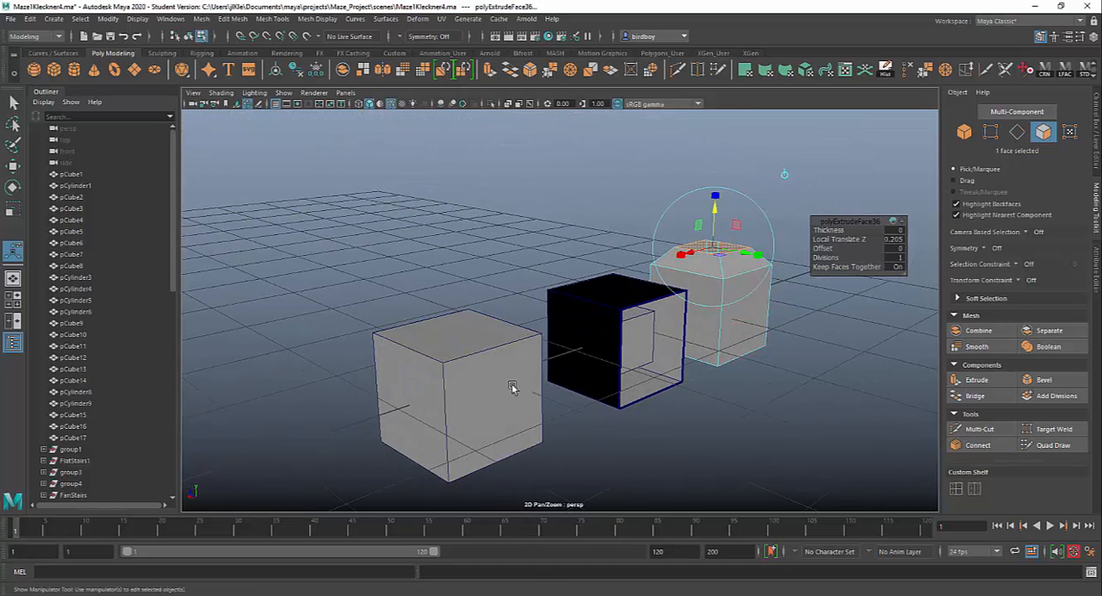
{"action": "right_click_drag", "start_coordinate": [491, 290], "coordinate": [487, 265]}
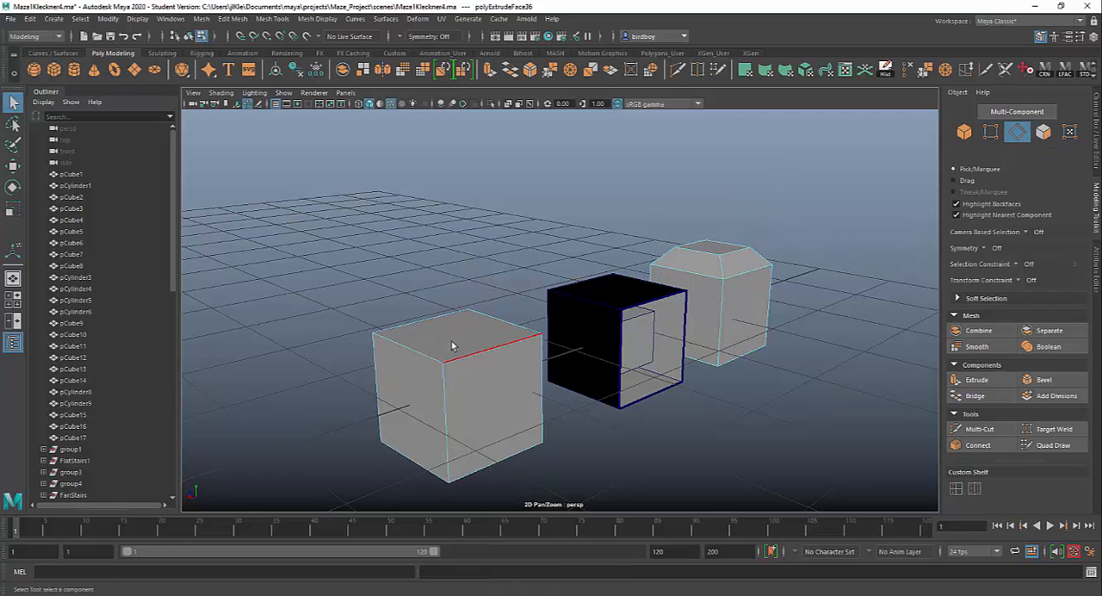
{"action": "left_click", "coordinate": [411, 348]}
{"action": "left_click_drag", "start_coordinate": [499, 405], "coordinate": [474, 405], "text": "alt"}
{"action": "key", "text": "w"}
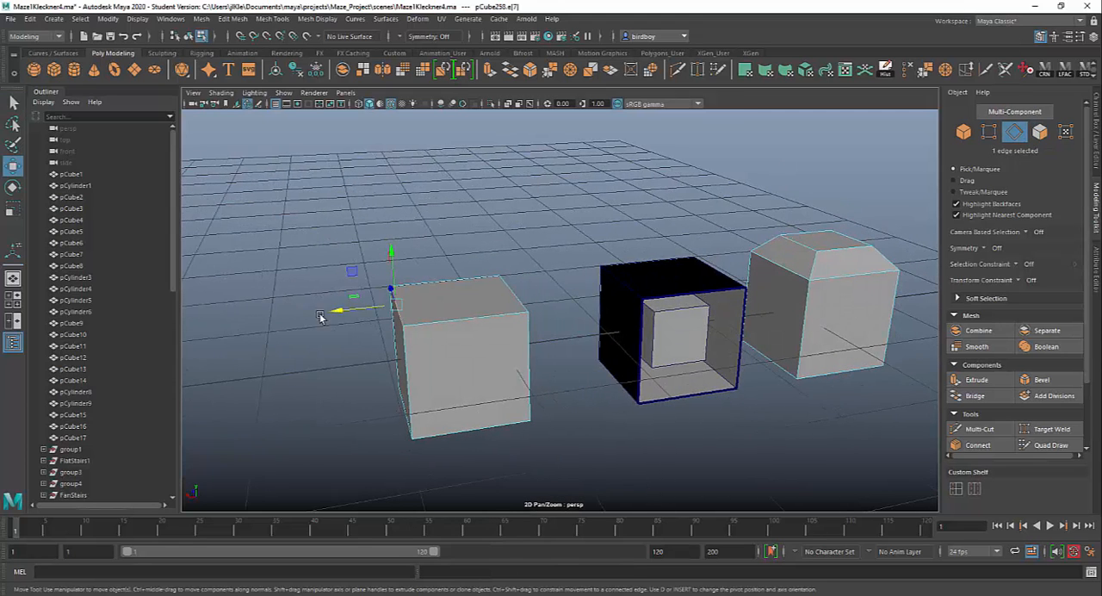
{"action": "left_click_drag", "start_coordinate": [342, 314], "coordinate": [401, 308]}
{"action": "left_click_drag", "start_coordinate": [401, 308], "coordinate": [519, 410], "text": "alt"}
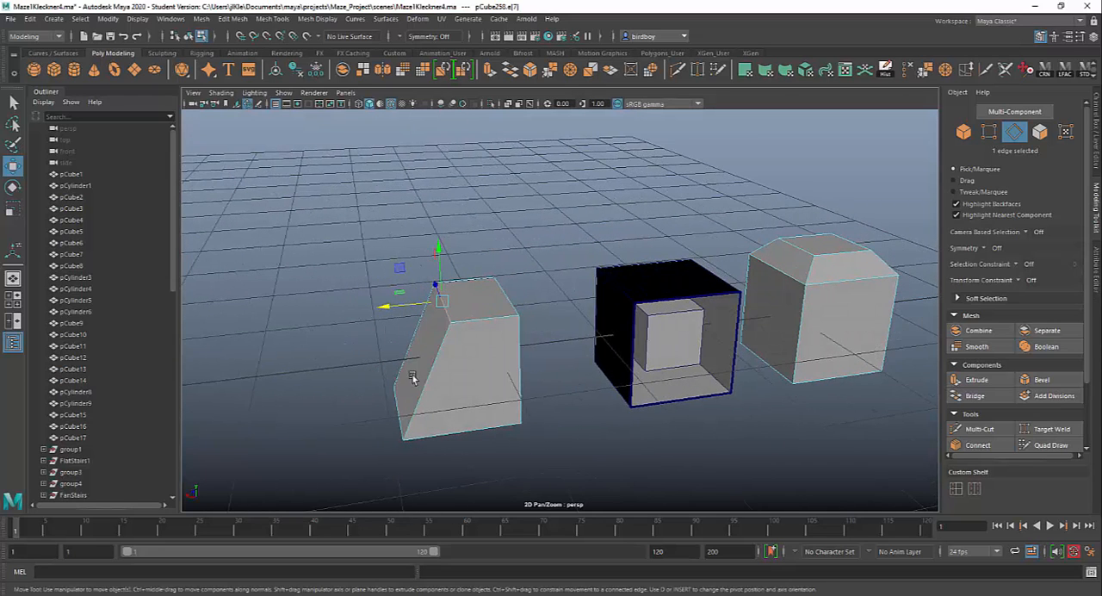
{"action": "middle_click_drag", "start_coordinate": [530, 454], "coordinate": [584, 434], "text": "alt"}
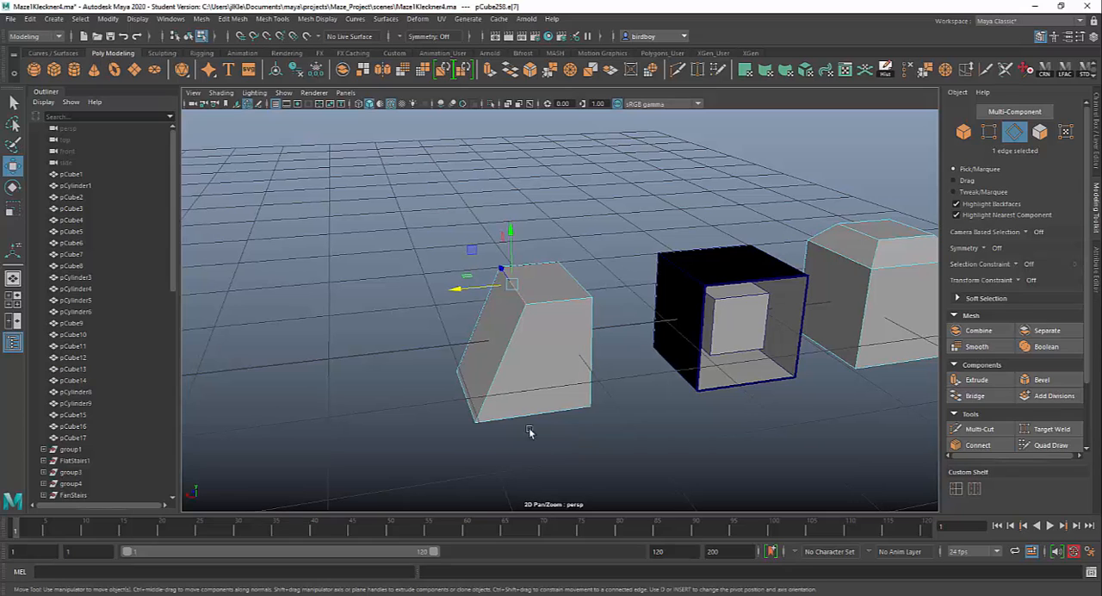
{"action": "left_click_drag", "start_coordinate": [459, 290], "coordinate": [472, 289]}
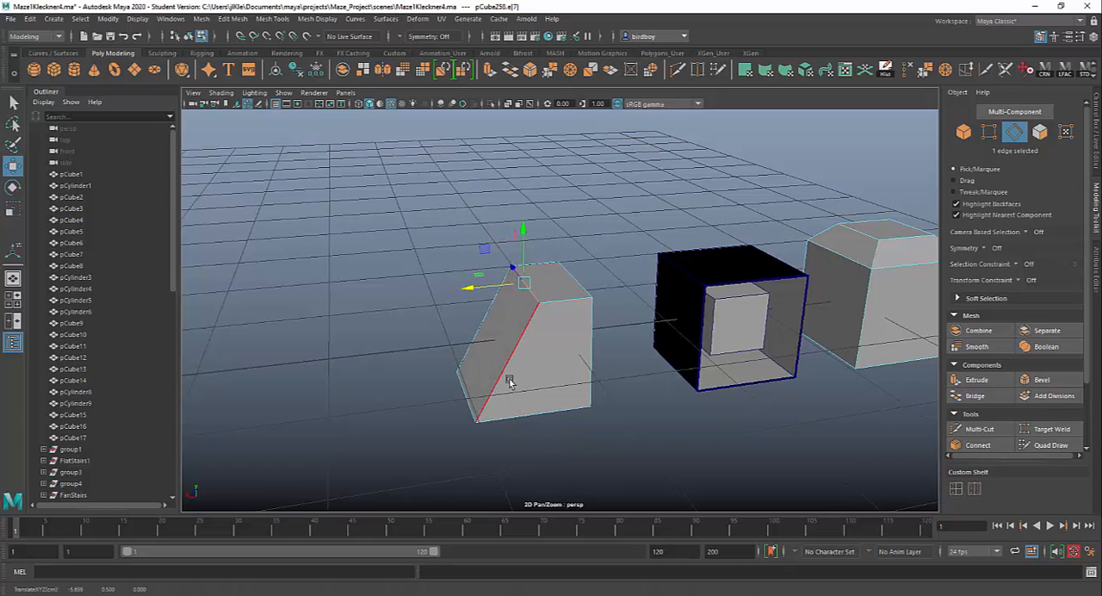
Select the four top vertices of the sloped cube and scale them inward to about 0.66.
{"action": "right_click", "coordinate": [562, 293]}
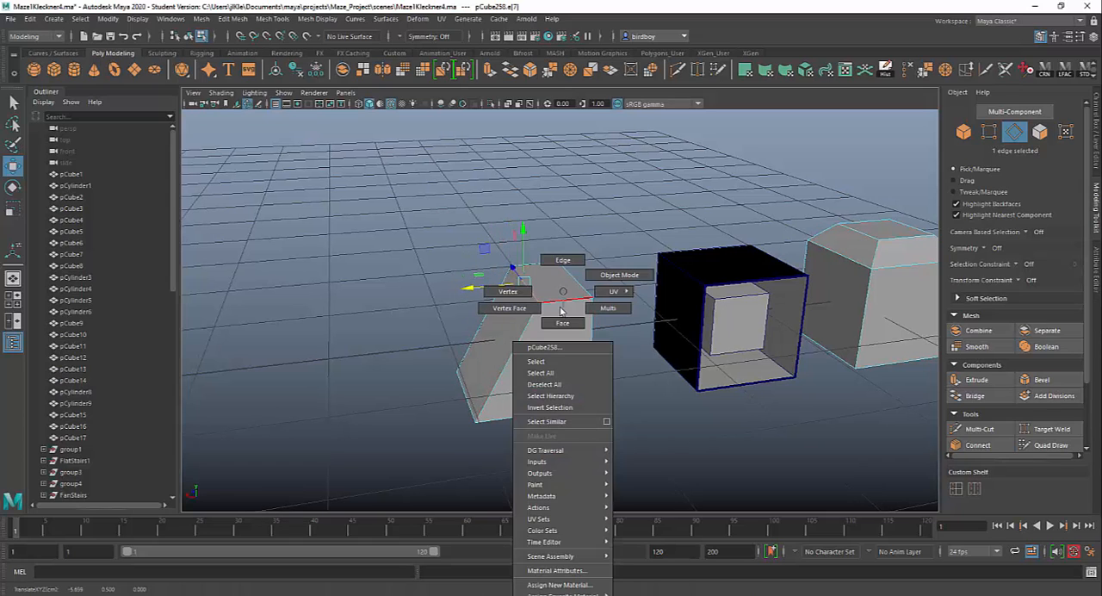
{"action": "left_click", "coordinate": [517, 293]}
{"action": "left_click_drag", "start_coordinate": [466, 231], "coordinate": [611, 329]}
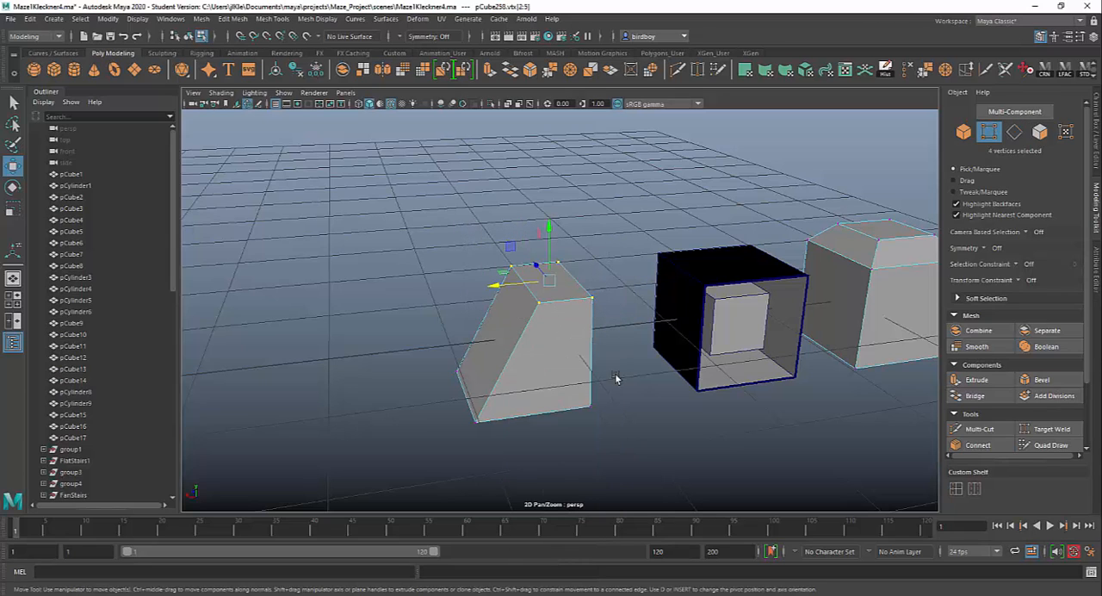
{"action": "key", "text": "r"}
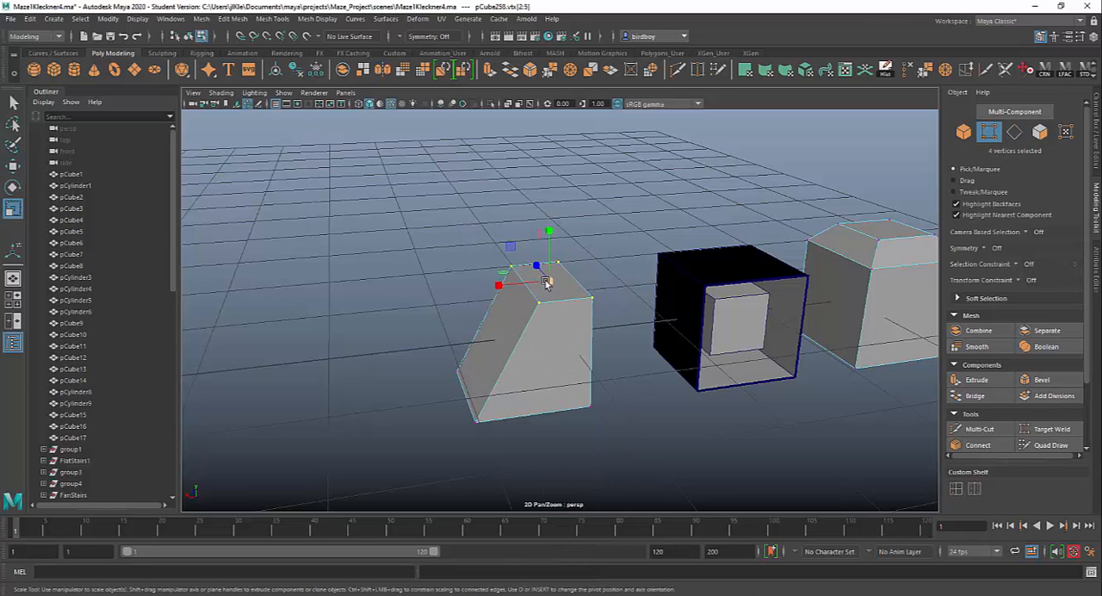
{"action": "left_click_drag", "start_coordinate": [552, 283], "coordinate": [531, 284]}
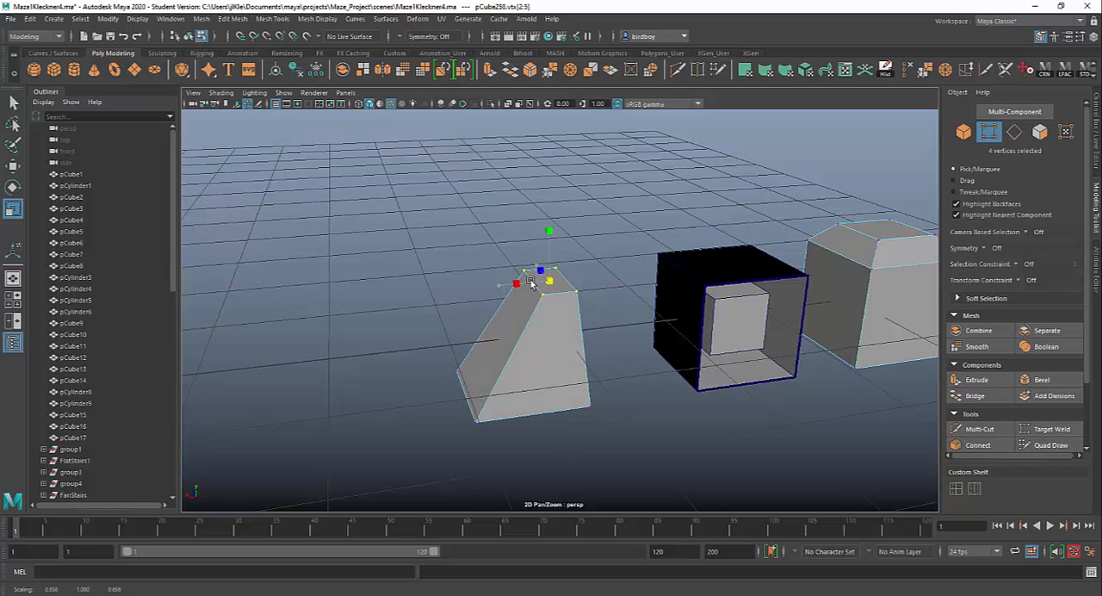
Return to object selection, select all six finished shapes and move them together off the grid.
{"action": "left_click_drag", "start_coordinate": [519, 320], "coordinate": [424, 392], "text": "alt"}
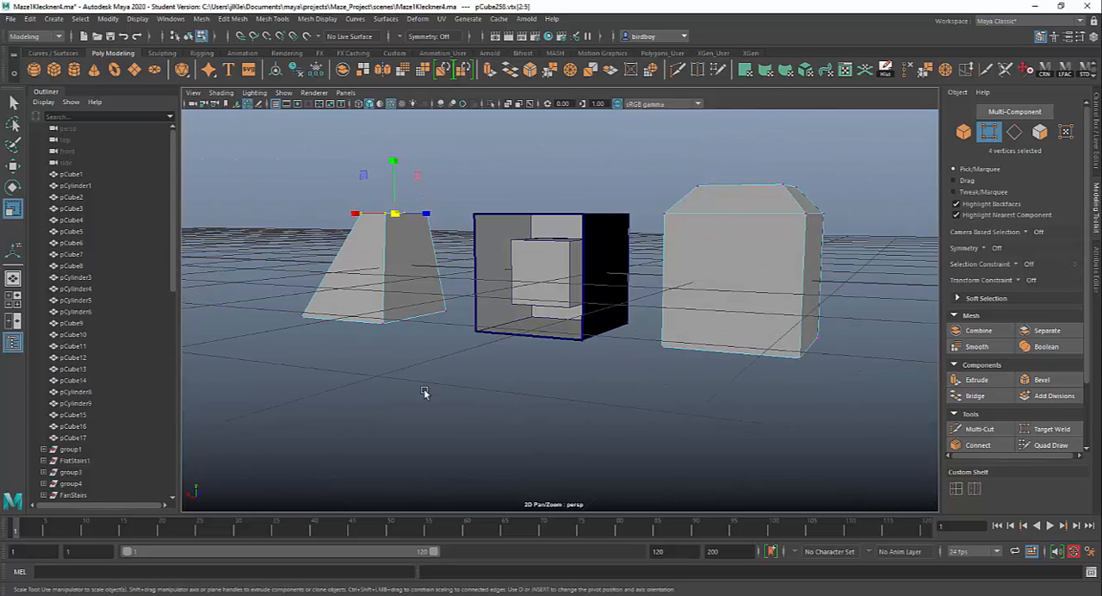
{"action": "scroll", "coordinate": [404, 410], "scroll_direction": "down", "scroll_amount": 5}
{"action": "middle_click_drag", "start_coordinate": [470, 401], "coordinate": [672, 426], "text": "alt"}
{"action": "right_click_drag", "start_coordinate": [683, 322], "coordinate": [691, 322]}
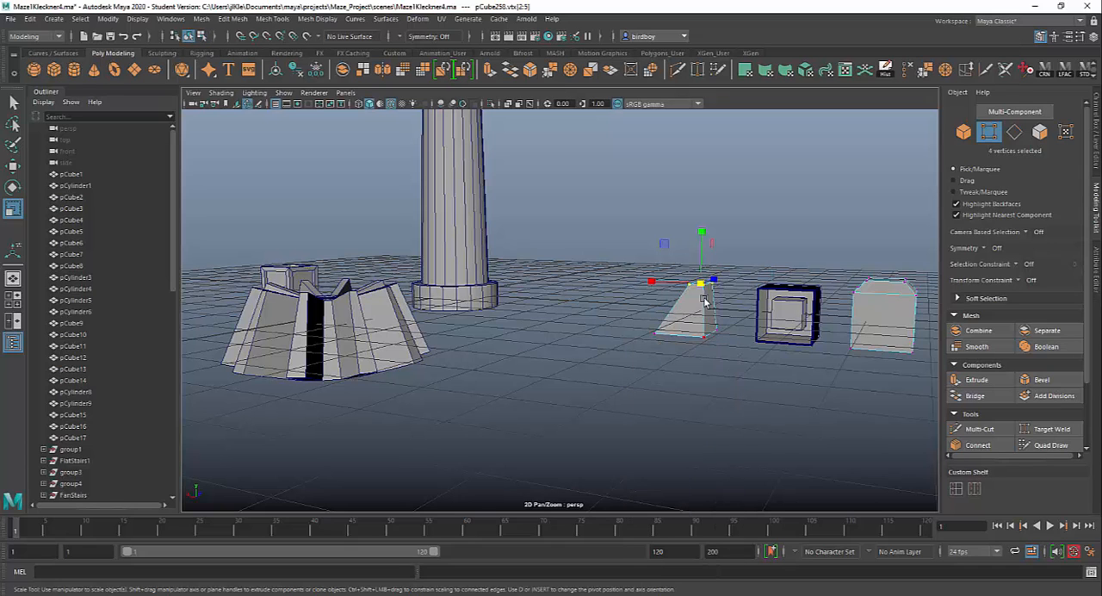
{"action": "scroll", "coordinate": [661, 410], "scroll_direction": "down", "scroll_amount": 5}
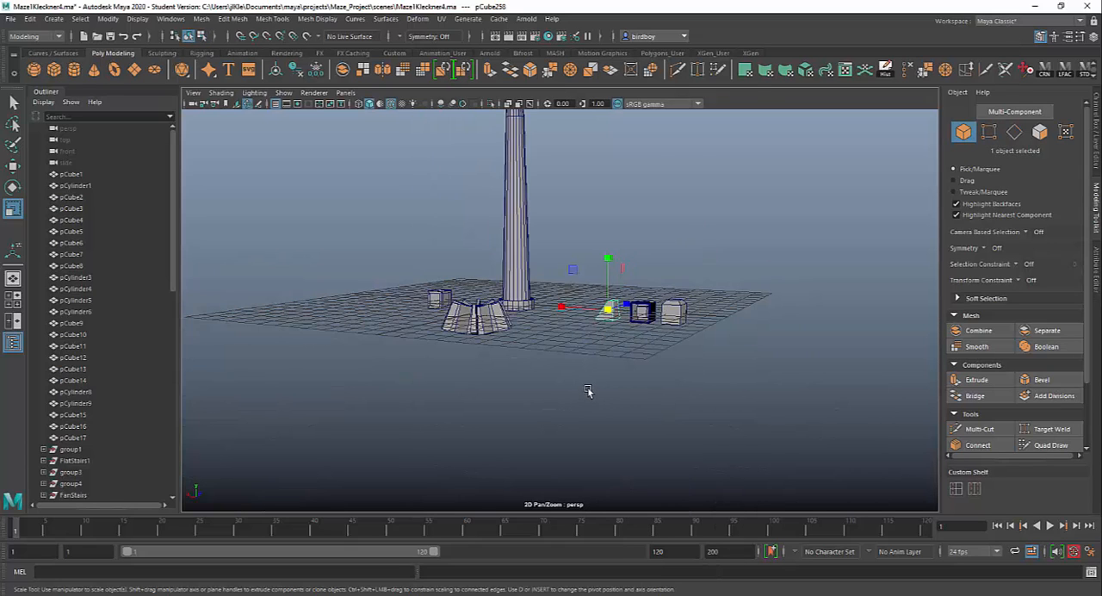
{"action": "left_click_drag", "start_coordinate": [588, 392], "coordinate": [536, 408], "text": "alt"}
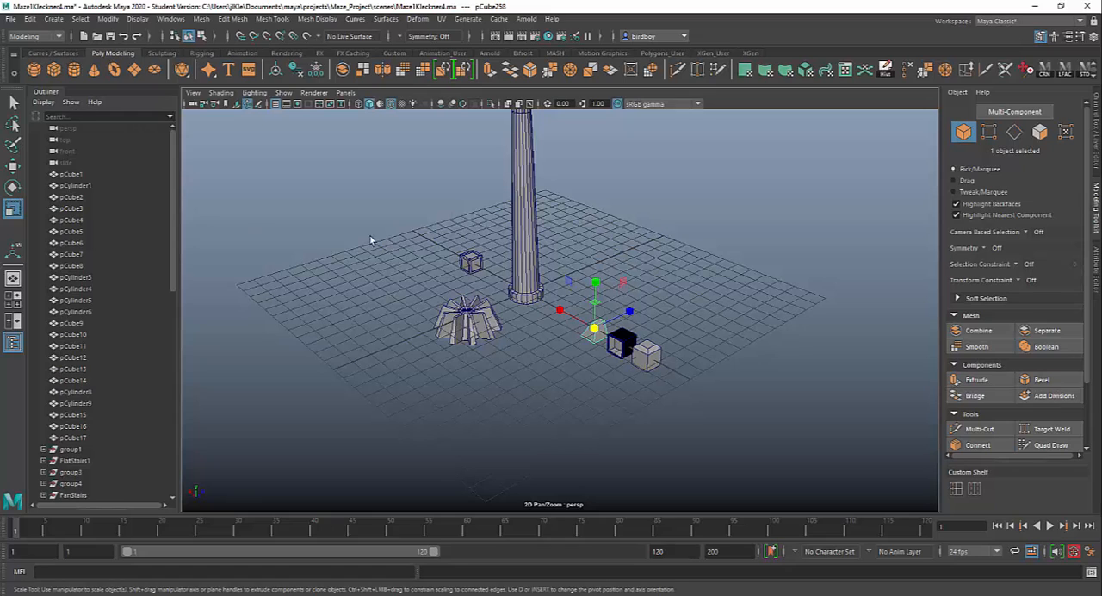
{"action": "left_click_drag", "start_coordinate": [364, 196], "coordinate": [710, 405]}
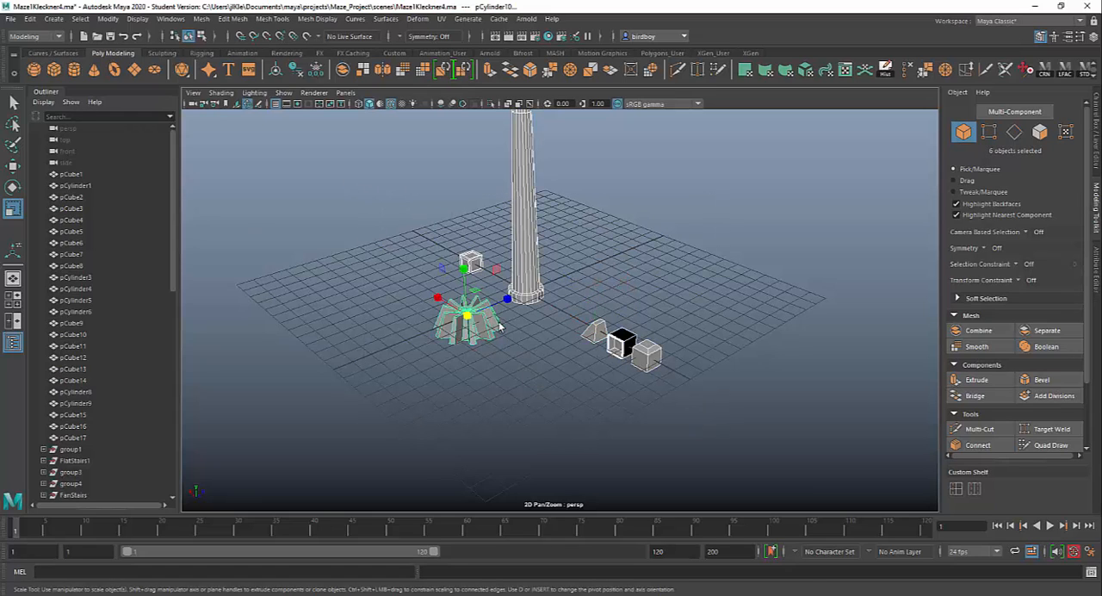
{"action": "key", "text": "w"}
{"action": "middle_click_drag", "start_coordinate": [513, 302], "coordinate": [610, 275]}
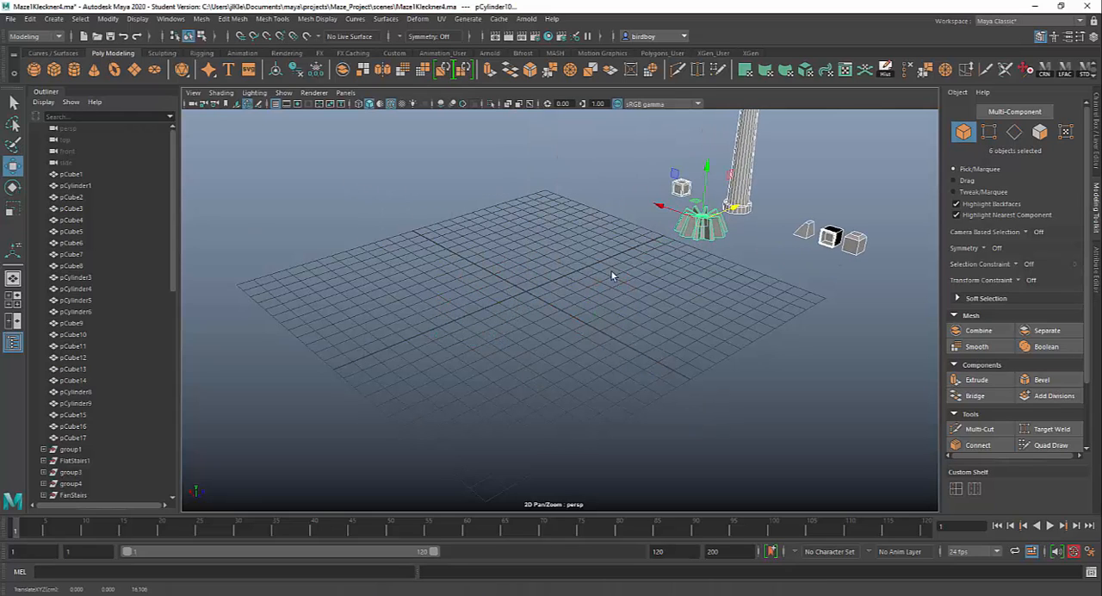
Create a polygon cube at the grid center, scale it uniformly to about 3.784 and flatten its height to about 0.7.
{"action": "scroll", "coordinate": [465, 310], "scroll_direction": "up", "scroll_amount": 6}
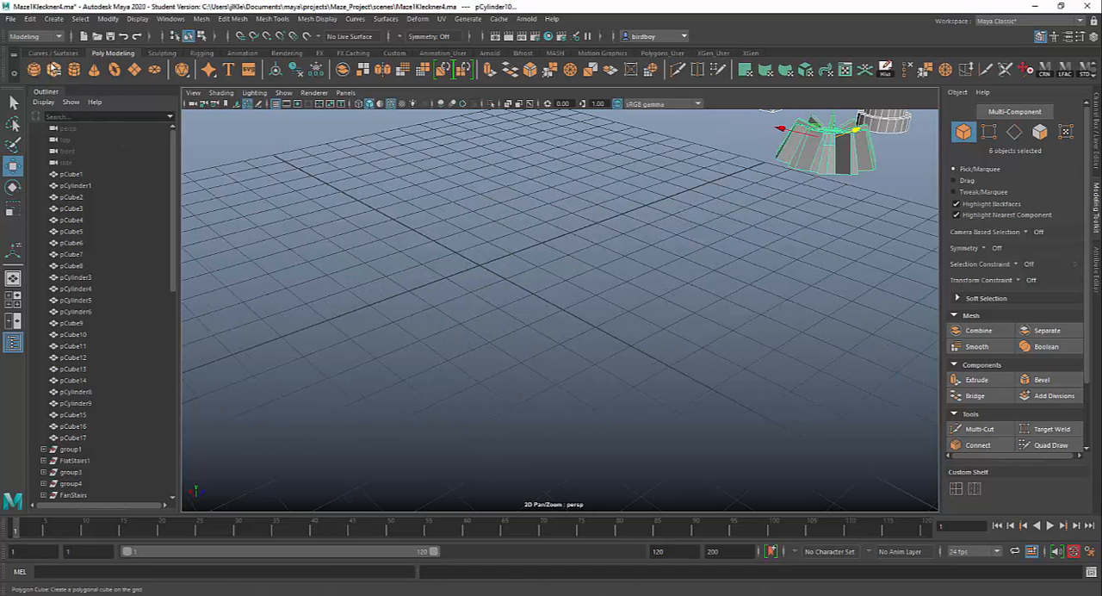
{"action": "left_click", "coordinate": [54, 69]}
{"action": "key", "text": "r"}
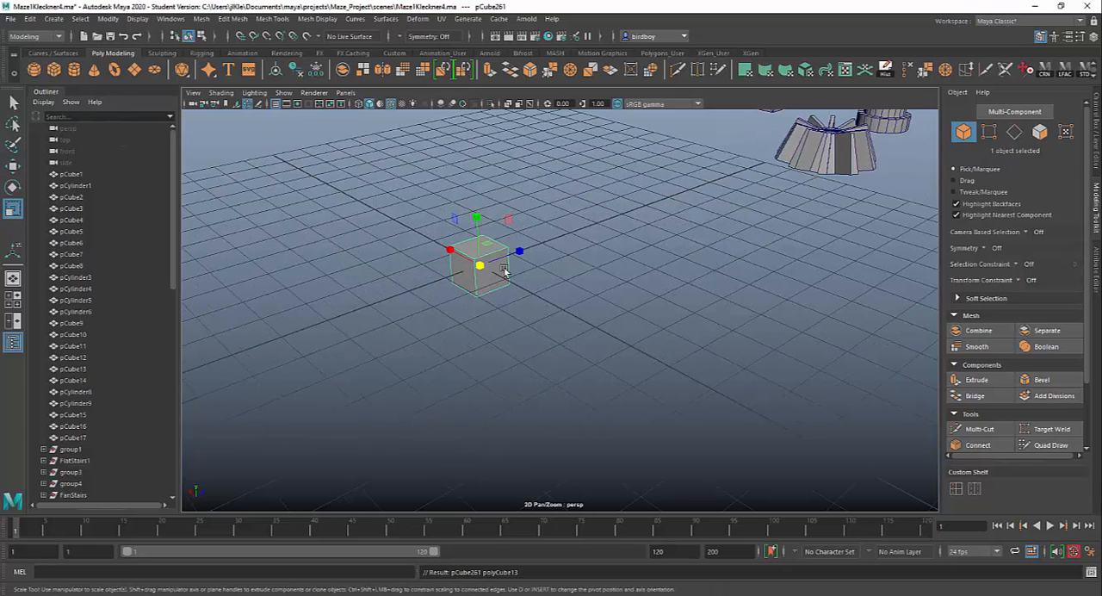
{"action": "left_click_drag", "start_coordinate": [479, 265], "coordinate": [577, 311]}
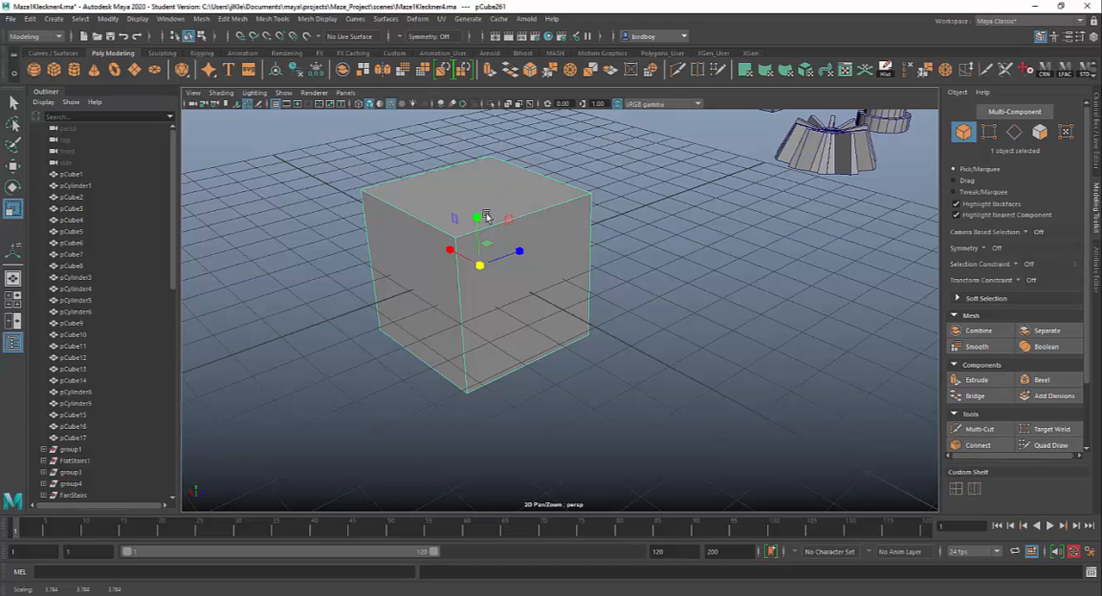
{"action": "left_click_drag", "start_coordinate": [477, 218], "coordinate": [482, 284]}
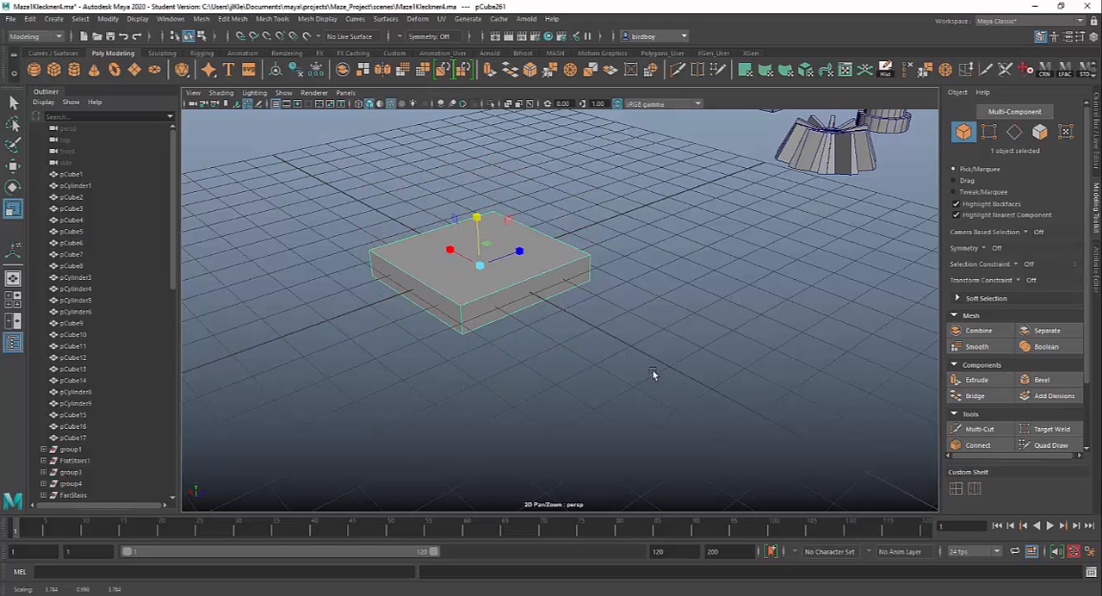
Use Multi-Cut to insert two parallel edge loops near opposite sides of the slab and one edge loop across them.
{"action": "left_click_drag", "start_coordinate": [653, 374], "coordinate": [871, 444], "text": "alt"}
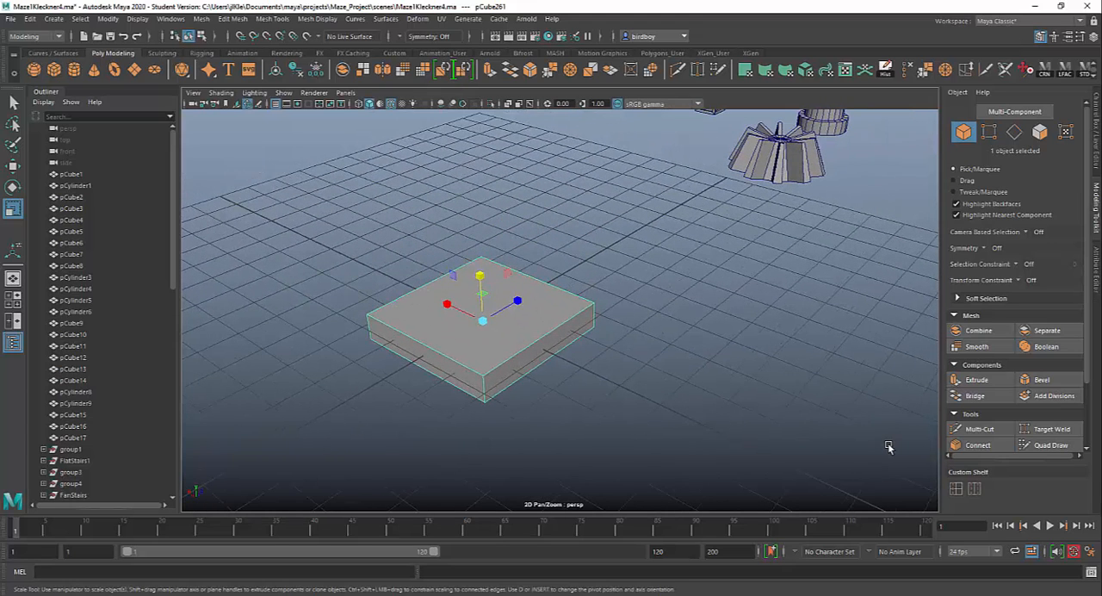
{"action": "left_click", "coordinate": [978, 429]}
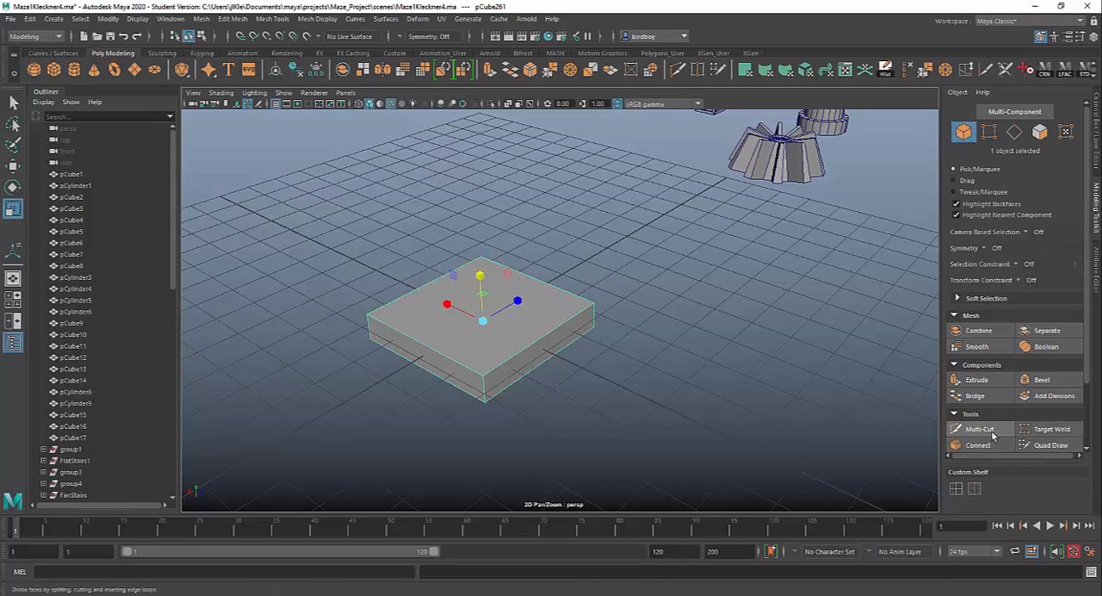
{"action": "left_click", "coordinate": [540, 338], "text": "ctrl"}
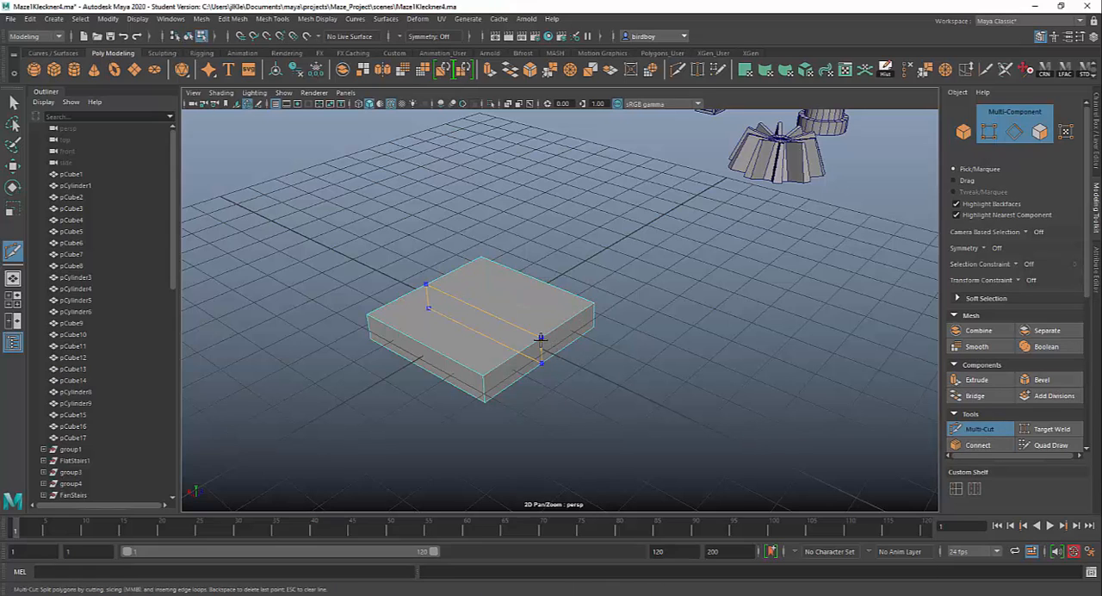
{"action": "left_click", "coordinate": [580, 311], "text": "ctrl"}
{"action": "left_click", "coordinate": [503, 361], "text": "ctrl"}
{"action": "left_click", "coordinate": [412, 343], "text": "ctrl"}
Select one of the two large middle faces on top of the slab and extrude it upward into a raised block.
{"action": "left_click_drag", "start_coordinate": [582, 402], "coordinate": [669, 393], "text": "alt"}
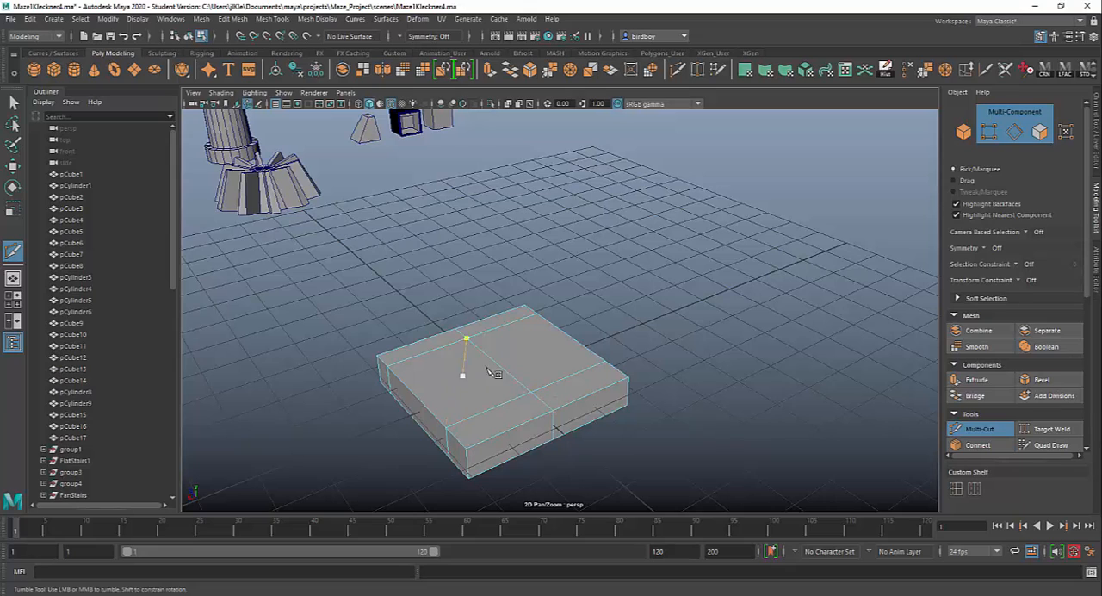
{"action": "key", "text": "q"}
{"action": "right_click", "coordinate": [501, 295]}
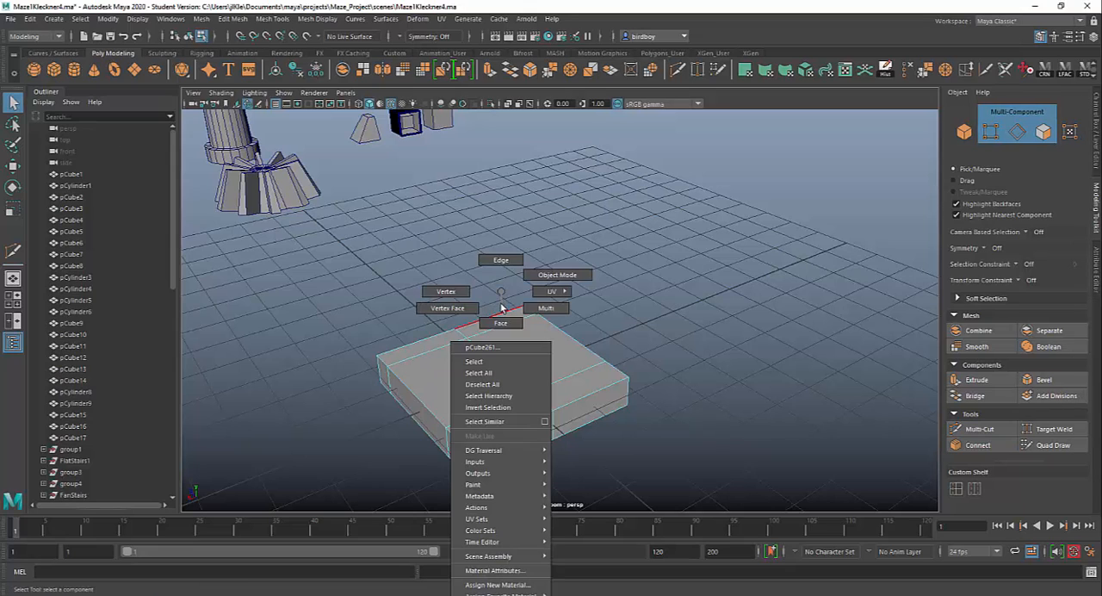
{"action": "left_click", "coordinate": [502, 324]}
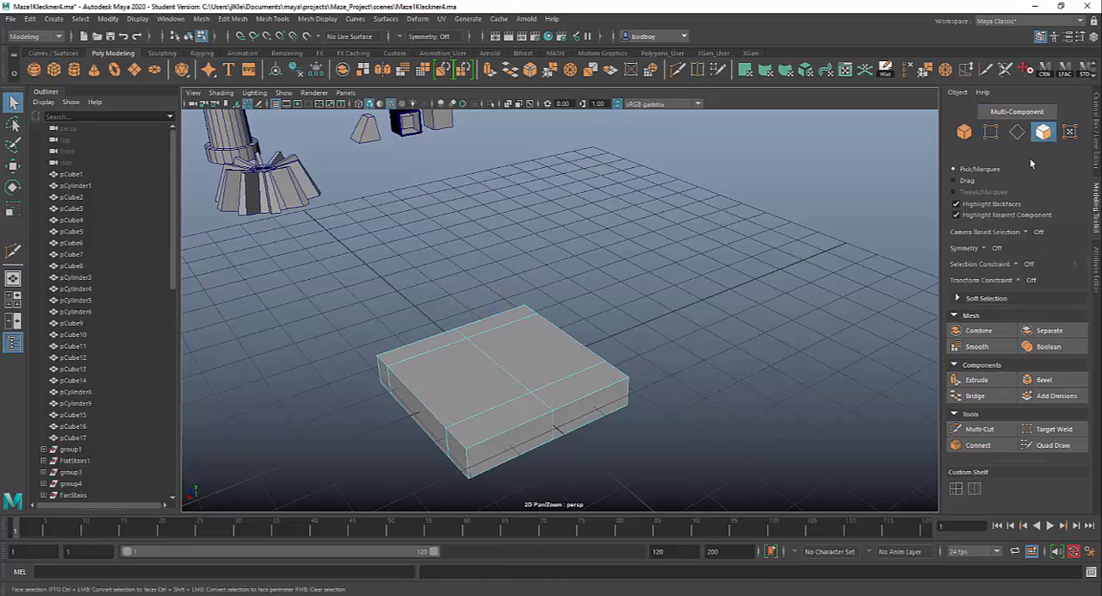
{"action": "left_click", "coordinate": [546, 357]}
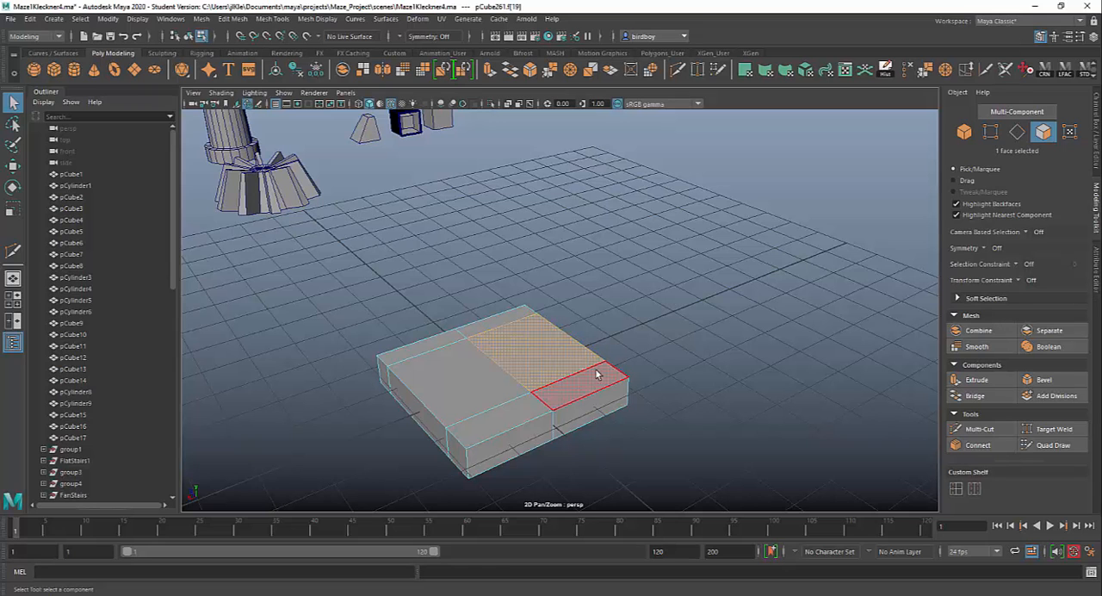
{"action": "key", "text": "ctrl+e"}
{"action": "left_click_drag", "start_coordinate": [533, 315], "coordinate": [534, 284]}
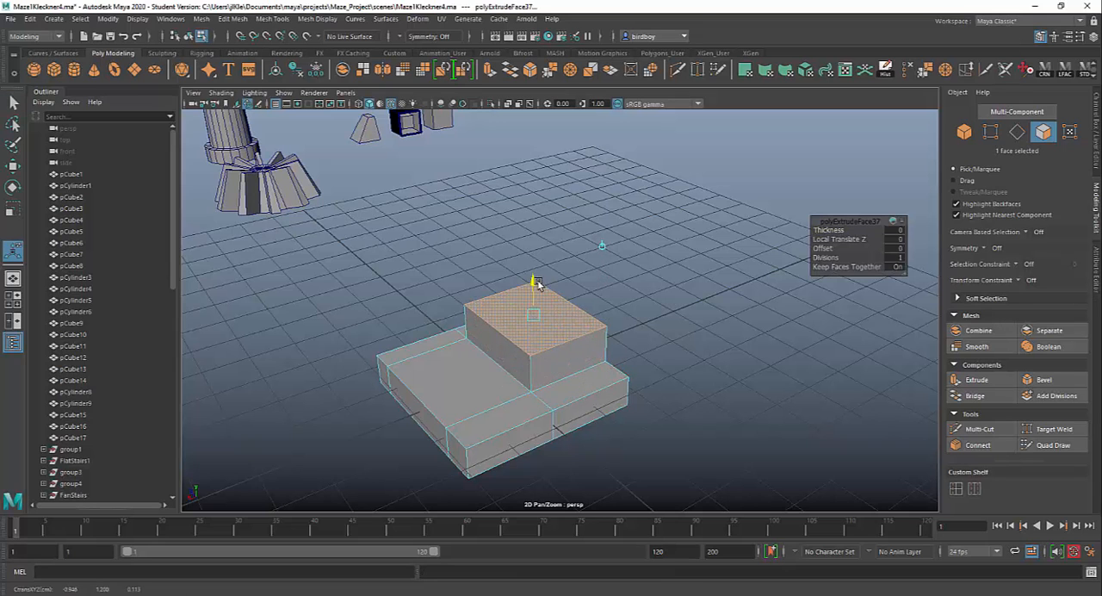
Extrude a large middle face on the slab's underside downward to a Local Translate Z of about 0.424.
{"action": "left_click_drag", "start_coordinate": [621, 423], "coordinate": [612, 392], "text": "alt"}
{"action": "left_click", "coordinate": [465, 340]}
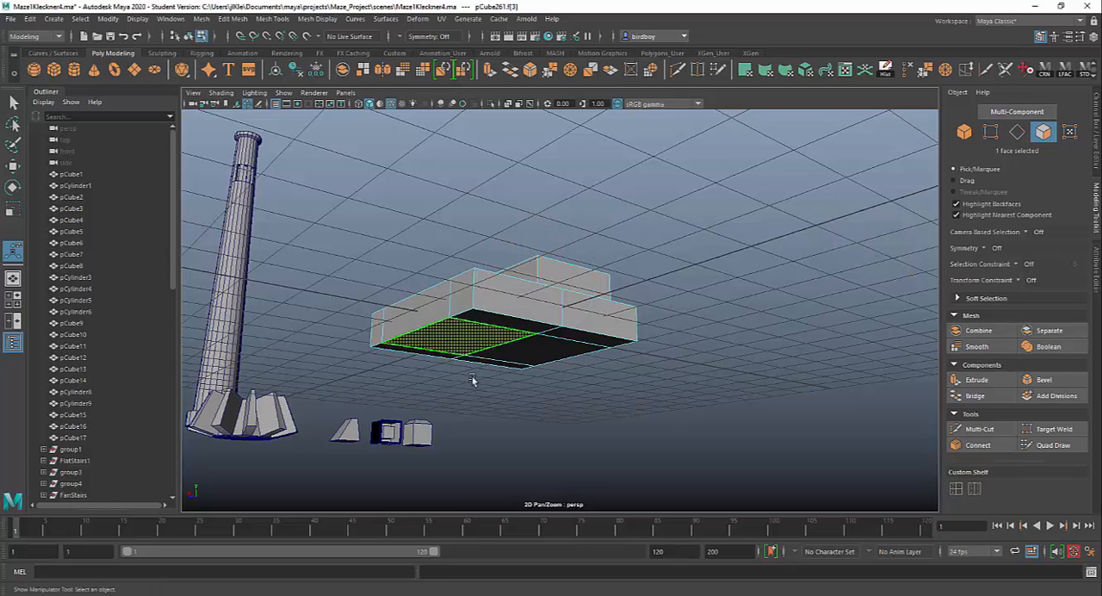
{"action": "key", "text": "ctrl+e"}
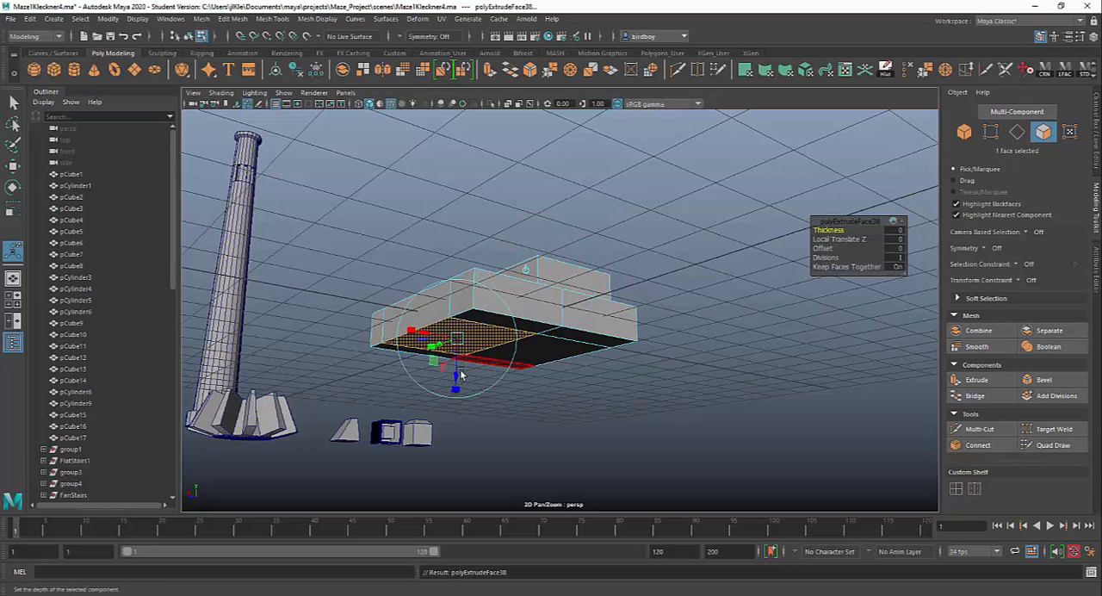
{"action": "left_click_drag", "start_coordinate": [455, 376], "coordinate": [457, 387]}
{"action": "left_click_drag", "start_coordinate": [563, 427], "coordinate": [615, 442], "text": "alt"}
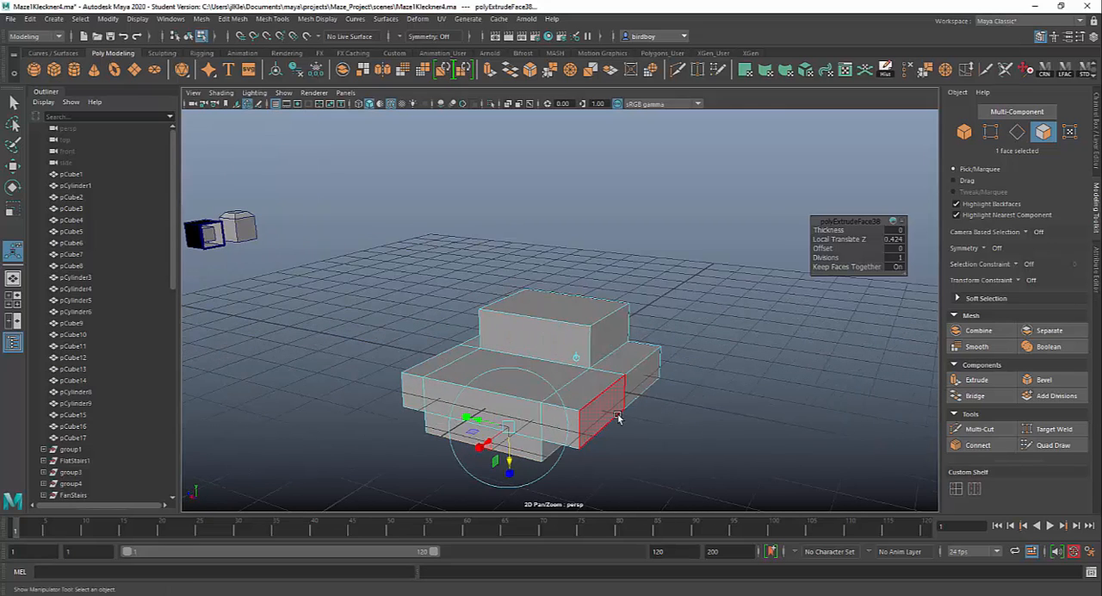
Extrude one narrow side face of the slab outward to a Local Translate Z of about 2.062 and scale its end face smaller.
{"action": "left_click", "coordinate": [615, 419]}
{"action": "key", "text": "ctrl+e"}
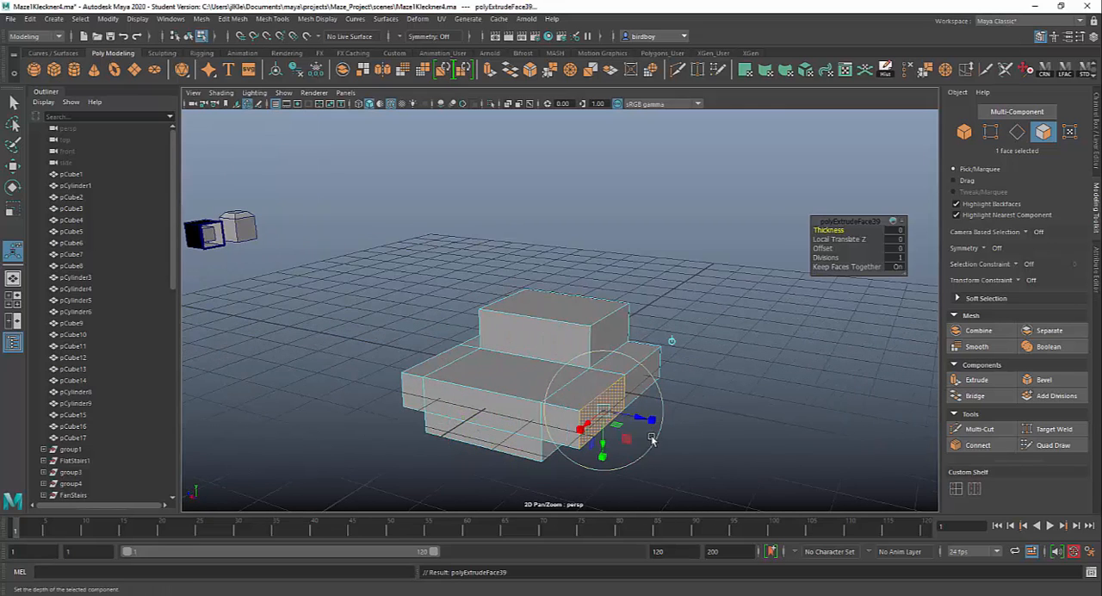
{"action": "left_click_drag", "start_coordinate": [641, 422], "coordinate": [748, 471]}
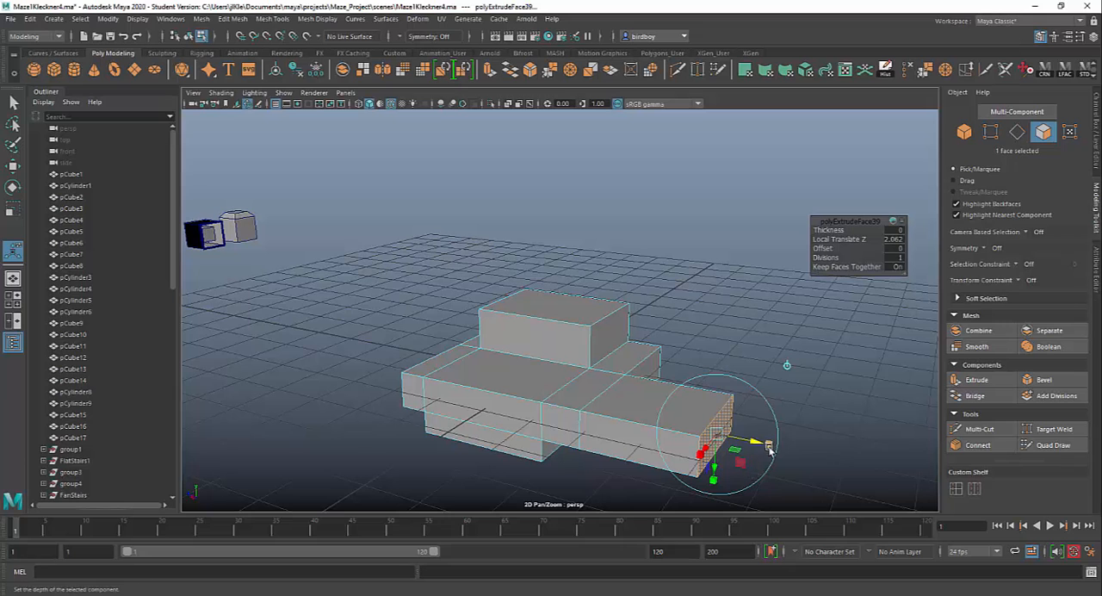
{"action": "left_click_drag", "start_coordinate": [716, 435], "coordinate": [686, 441]}
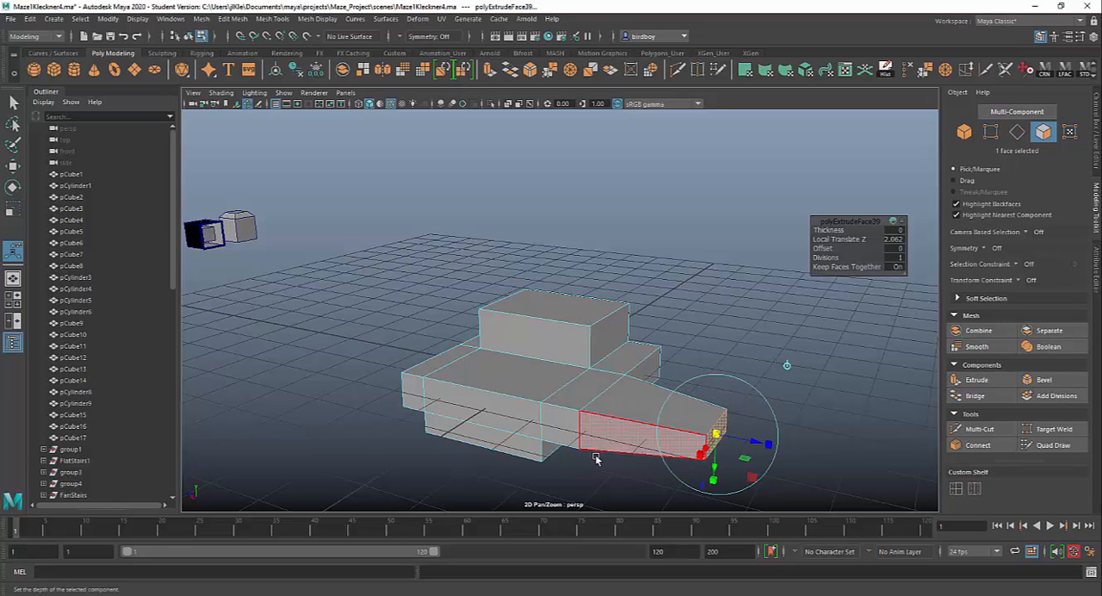
Use Multi-Cut to insert a horizontal edge loop around the sides of the slab and return to object selection.
{"action": "left_click_drag", "start_coordinate": [597, 457], "coordinate": [695, 422], "text": "alt"}
{"action": "left_click", "coordinate": [592, 370]}
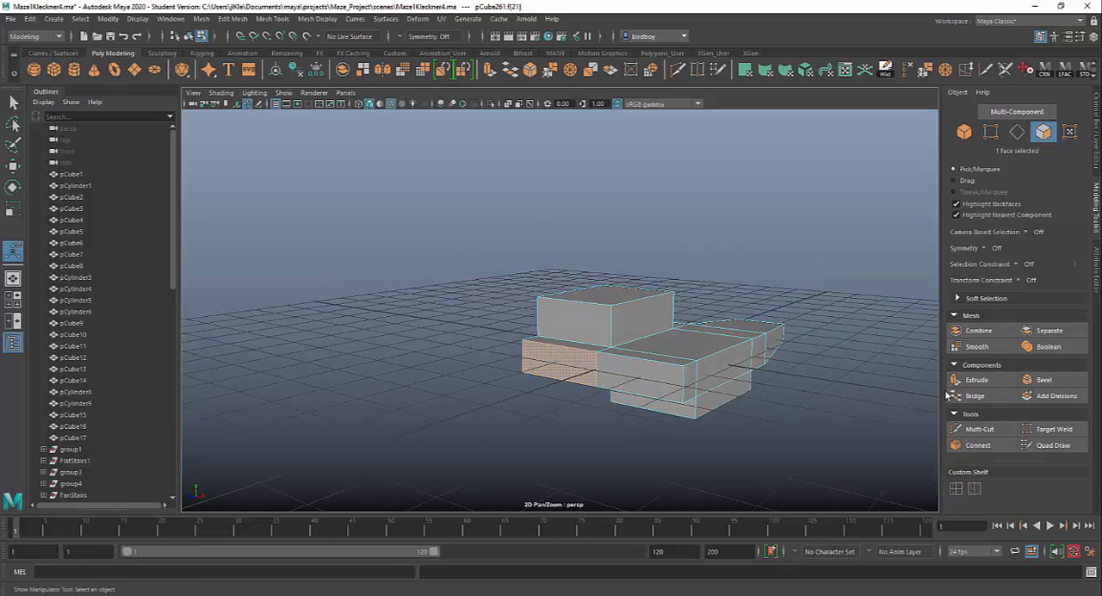
{"action": "left_click", "coordinate": [979, 428]}
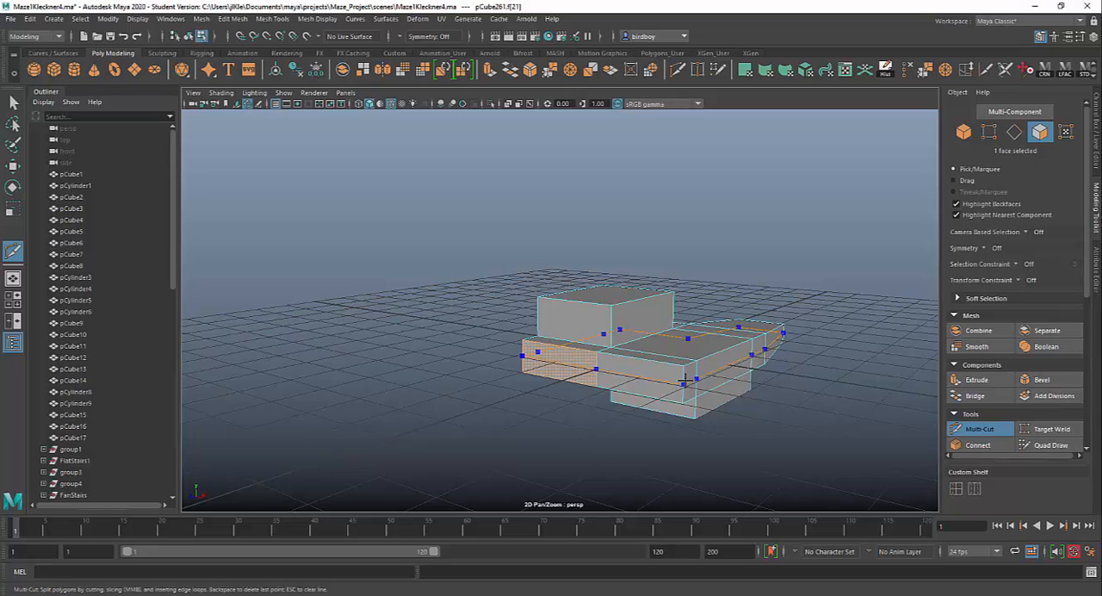
{"action": "left_click", "coordinate": [683, 382], "text": "ctrl"}
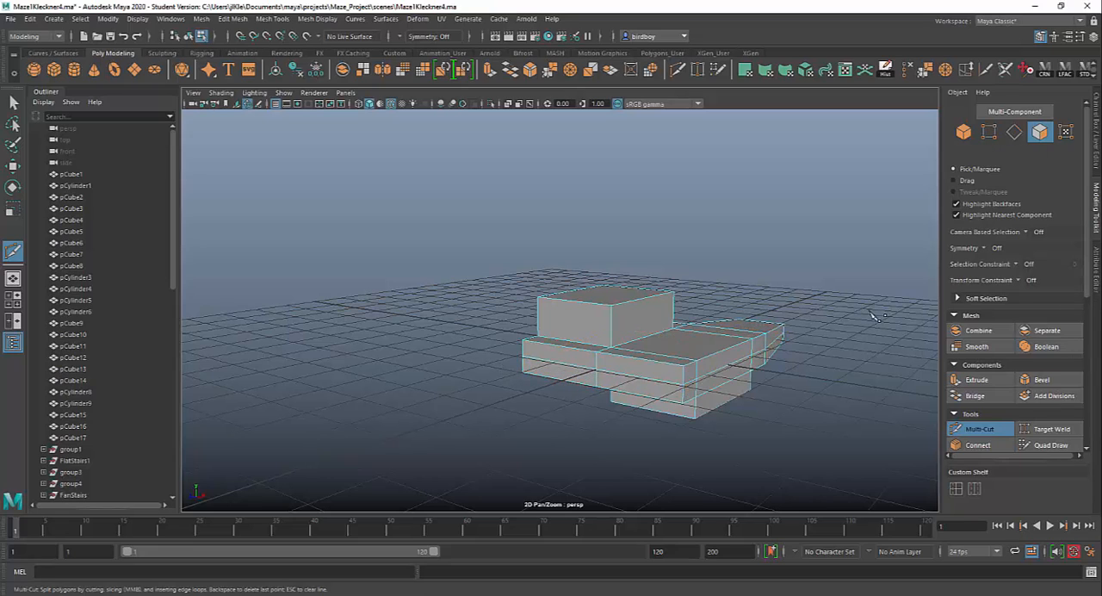
{"action": "left_click", "coordinate": [978, 429]}
{"action": "left_click", "coordinate": [963, 131]}
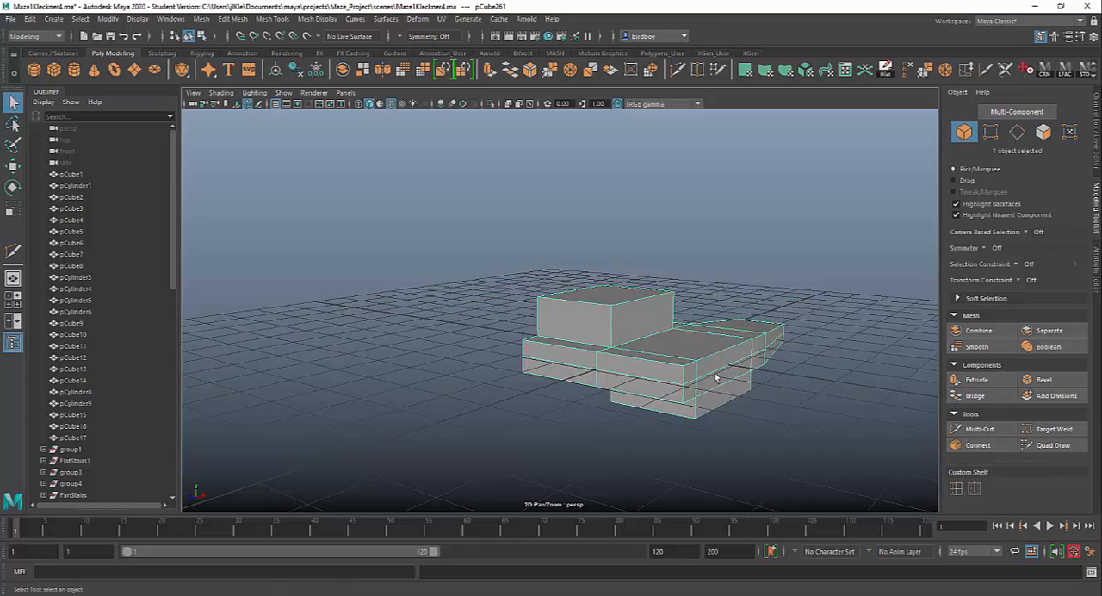
Extrude the upper side face opposite the first arm to a Local Translate Z of about 4.859 and narrow its end.
{"action": "left_click", "coordinate": [1042, 131]}
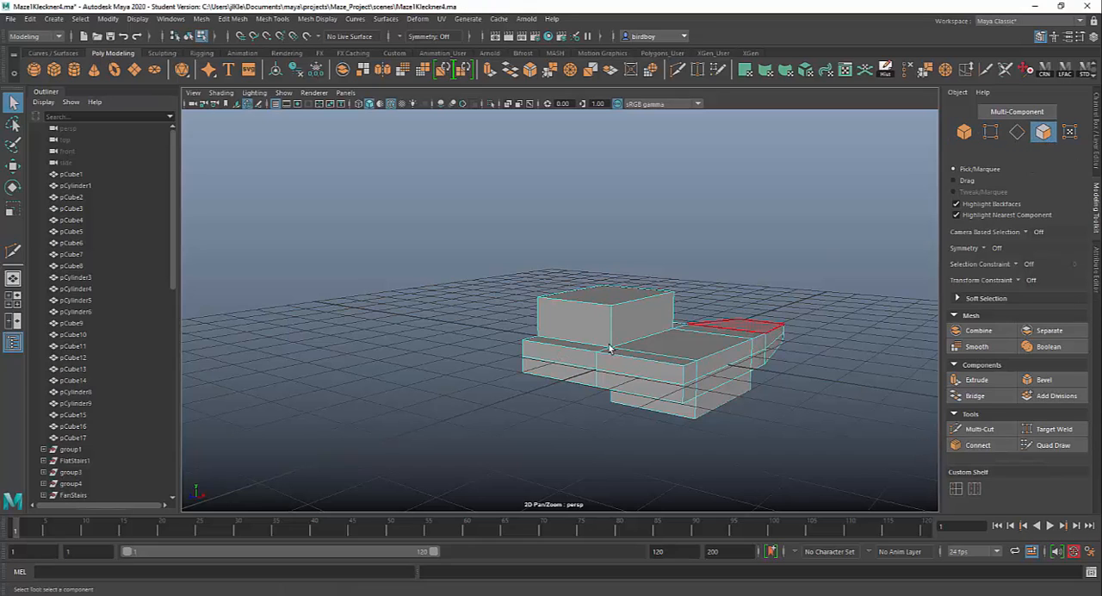
{"action": "left_click", "coordinate": [552, 368]}
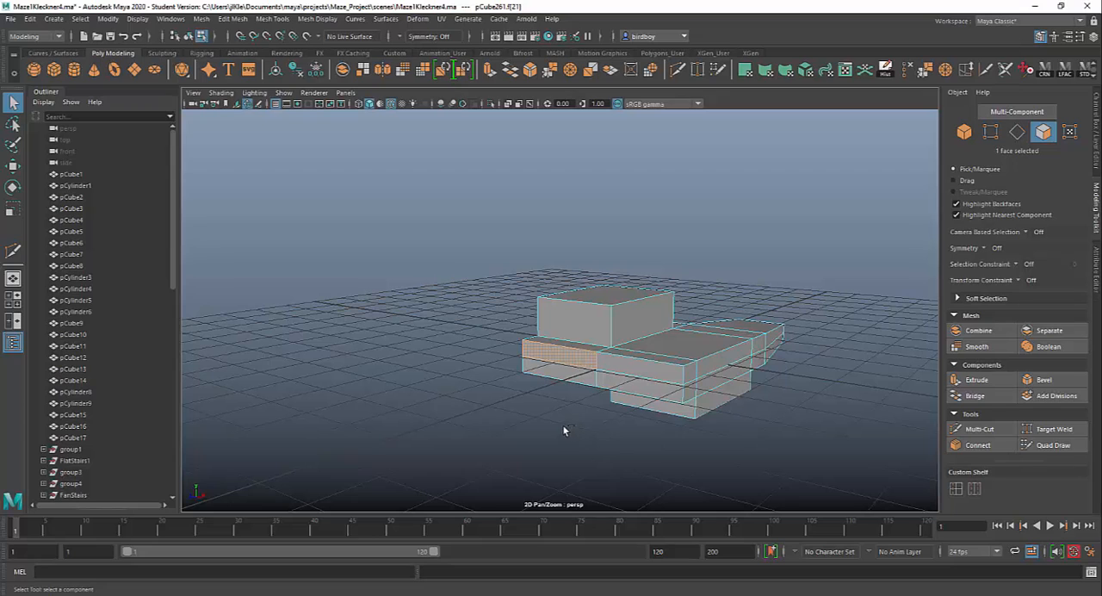
{"action": "key", "text": "ctrl+e"}
{"action": "left_click_drag", "start_coordinate": [537, 363], "coordinate": [465, 401]}
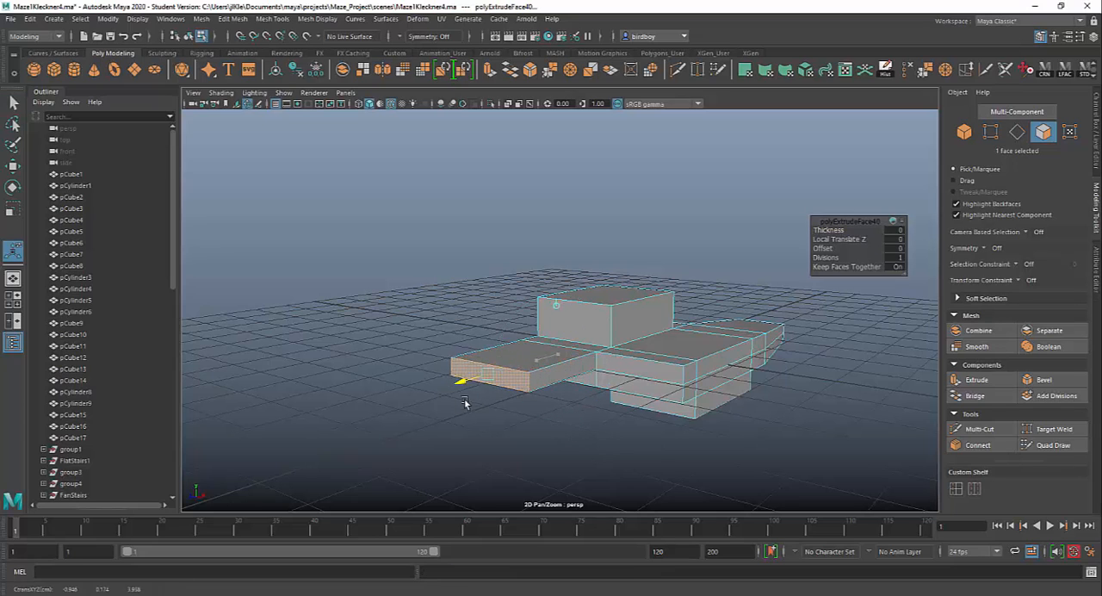
{"action": "left_click_drag", "start_coordinate": [548, 470], "coordinate": [627, 475], "text": "alt"}
{"action": "left_click_drag", "start_coordinate": [619, 413], "coordinate": [734, 461]}
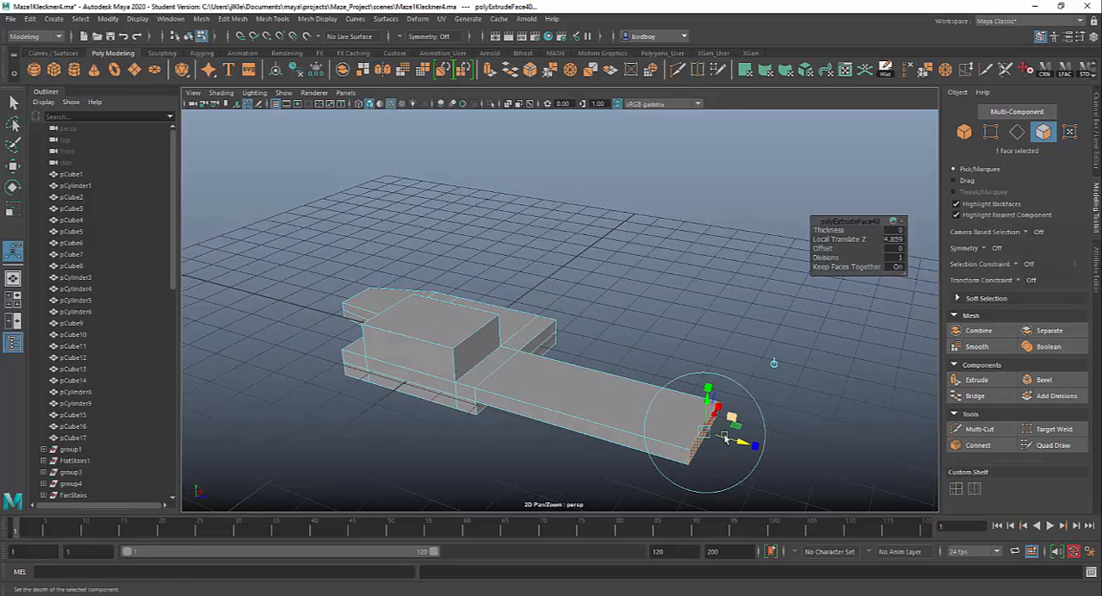
{"action": "left_click_drag", "start_coordinate": [719, 411], "coordinate": [712, 423]}
Scale the top face of the raised block inward to taper it and return the model to object mode.
{"action": "left_click_drag", "start_coordinate": [487, 413], "coordinate": [602, 283], "text": "alt"}
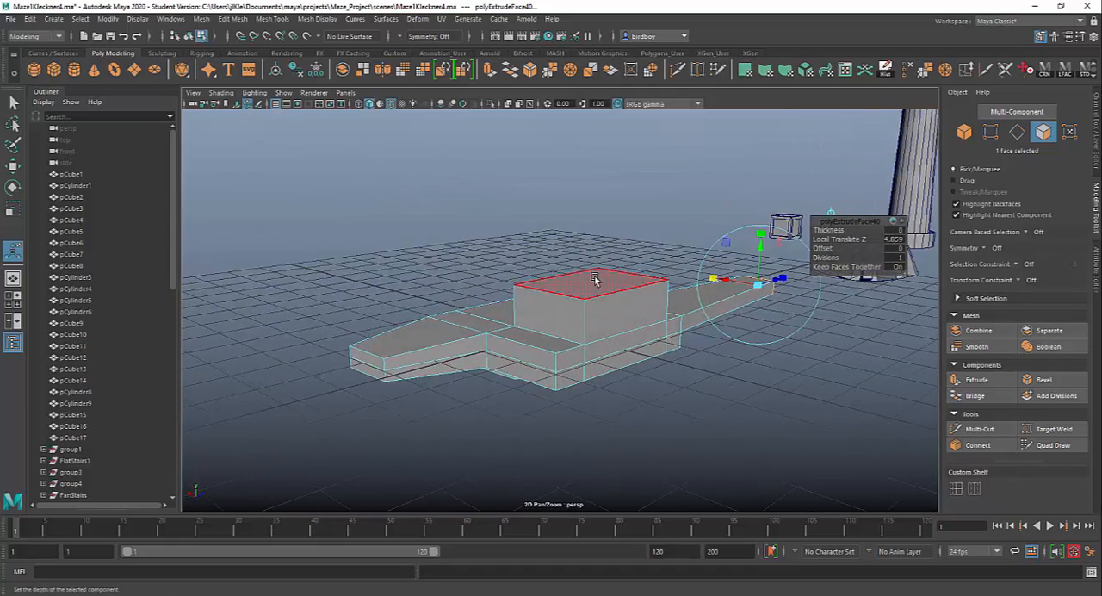
{"action": "left_click", "coordinate": [602, 283]}
{"action": "key", "text": "r"}
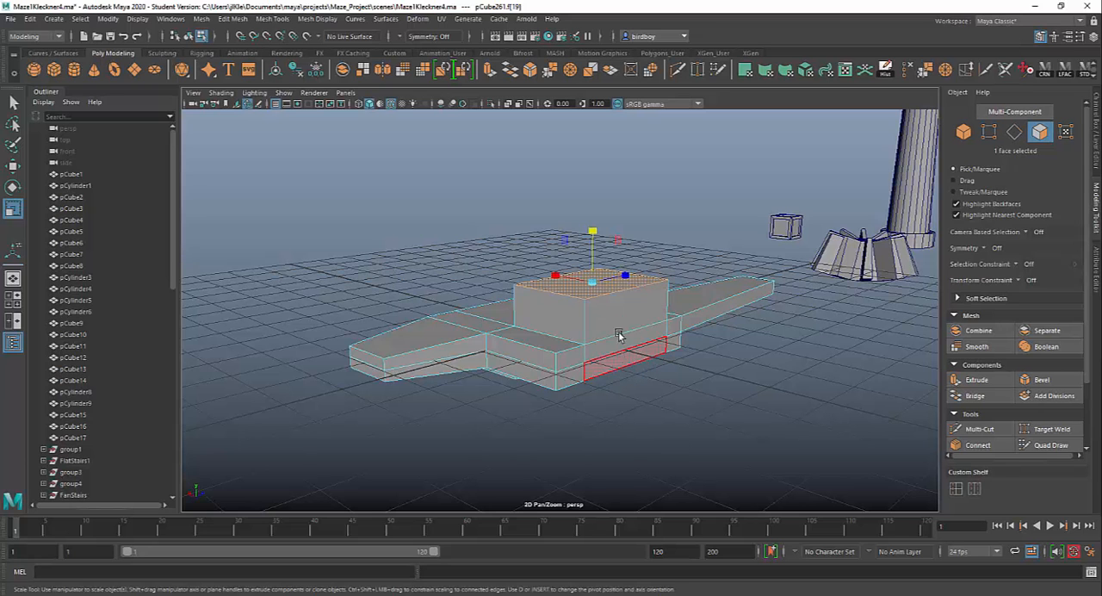
{"action": "left_click_drag", "start_coordinate": [593, 285], "coordinate": [572, 291]}
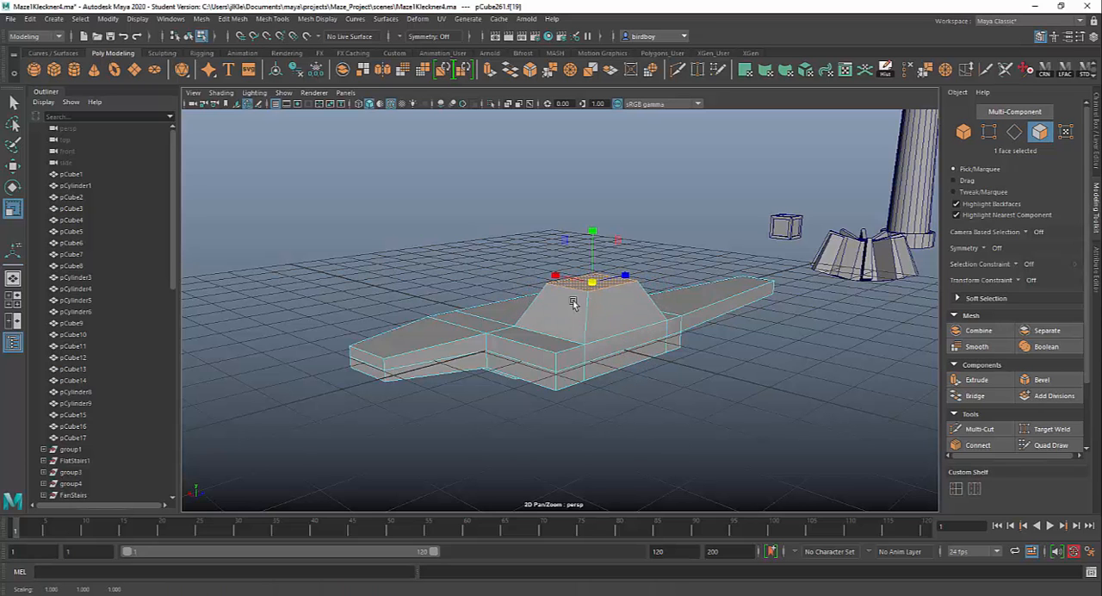
{"action": "left_click_drag", "start_coordinate": [637, 419], "coordinate": [602, 346], "text": "alt"}
{"action": "right_click", "coordinate": [601, 348]}
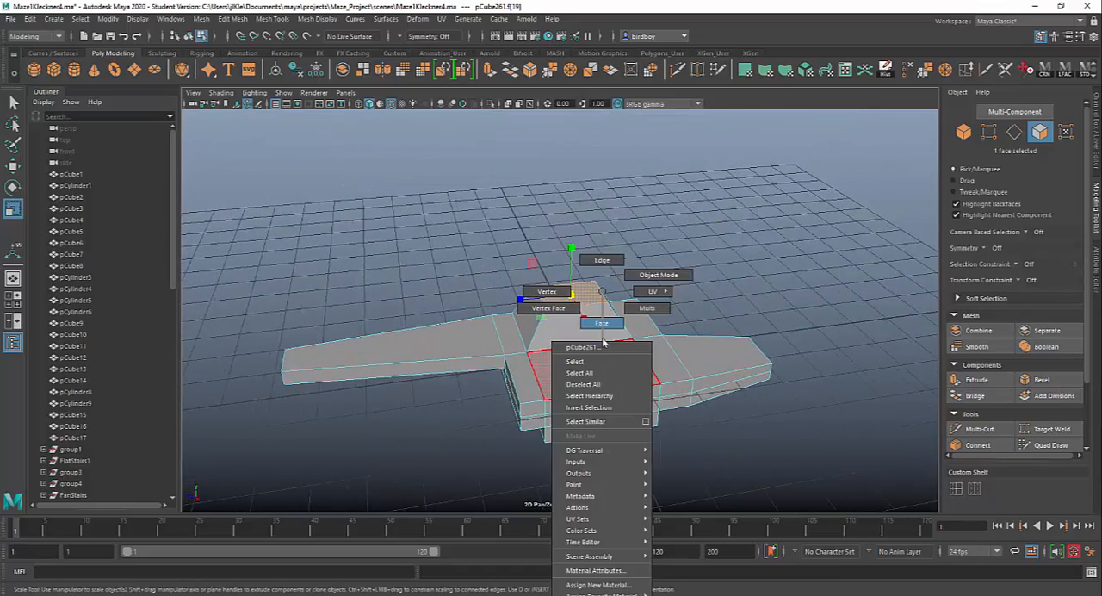
{"action": "left_click", "coordinate": [600, 321]}
{"action": "right_click", "coordinate": [565, 356]}
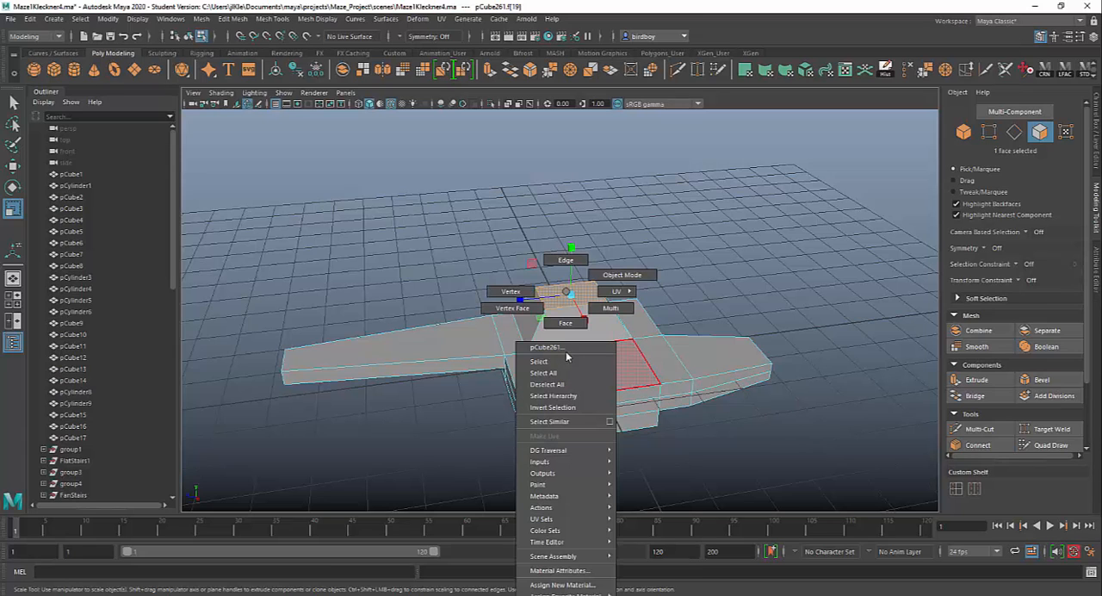
{"action": "left_click", "coordinate": [614, 273]}
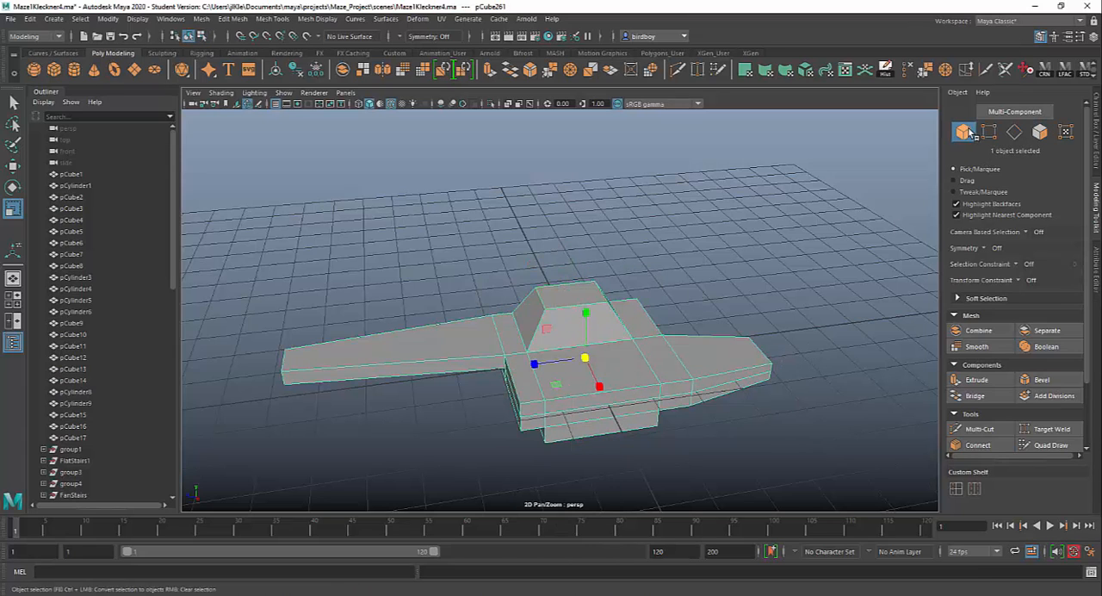
Duplicate the winged shape, move the copy along the X axis by about -3.637 and undo that move.
{"action": "scroll", "coordinate": [697, 369], "scroll_direction": "down", "scroll_amount": 3}
{"action": "left_click_drag", "start_coordinate": [698, 368], "coordinate": [577, 369], "text": "alt"}
{"action": "key", "text": "w"}
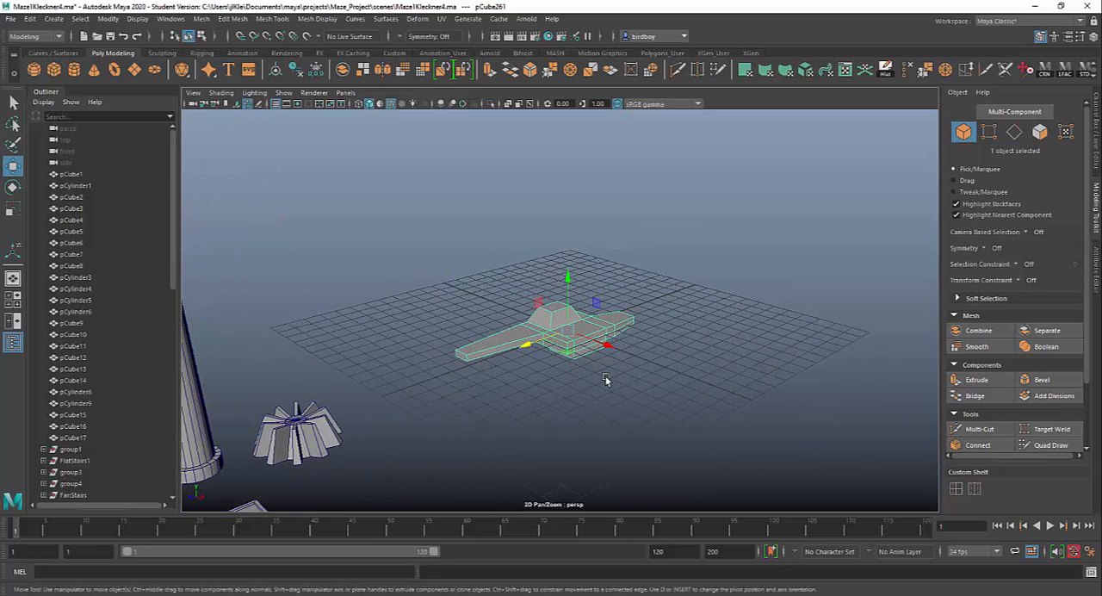
{"action": "left_click_drag", "start_coordinate": [613, 350], "coordinate": [560, 331], "text": "shift"}
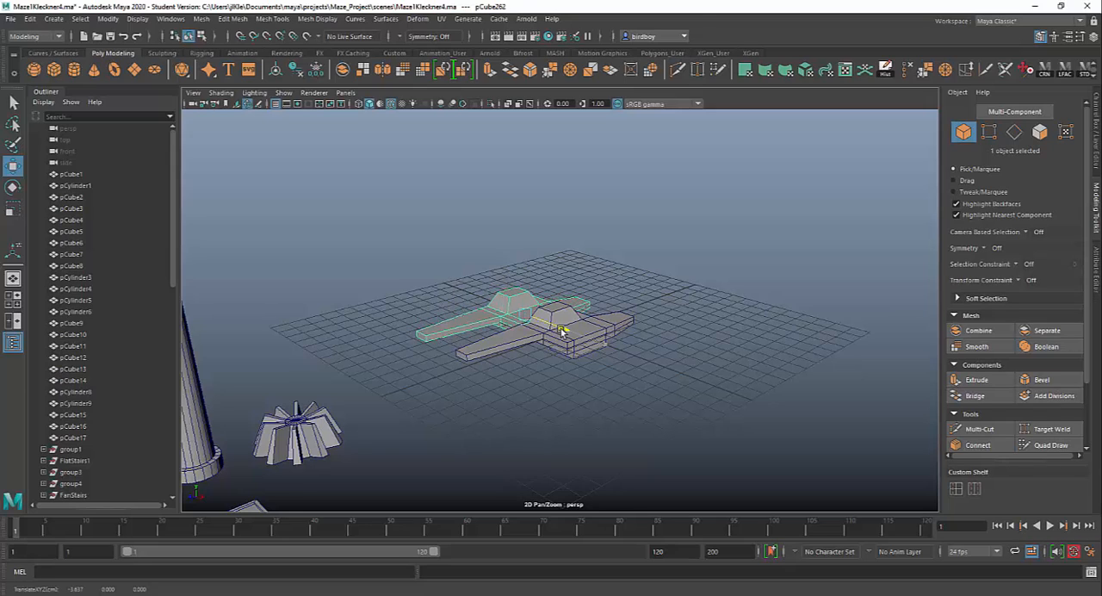
{"action": "key", "text": "ctrl+z"}
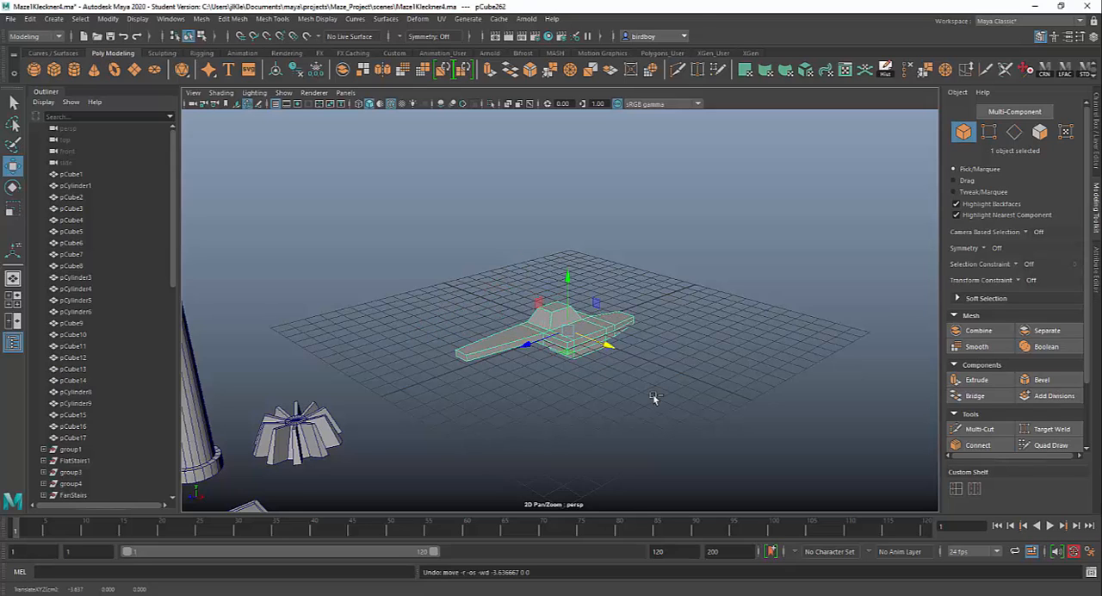
Rotate the copy about the vertical axis and add further rotated duplicates to form a radial star of arms.
{"action": "key", "text": "e"}
{"action": "mouse_move", "coordinate": [555, 366]}
{"action": "left_mouse_down"}
{"action": "mouse_move", "coordinate": [622, 362]}
{"action": "mouse_move", "coordinate": [603, 433]}
{"action": "mouse_move", "coordinate": [506, 371]}
{"action": "mouse_move", "coordinate": [535, 370]}
{"action": "left_mouse_up"}
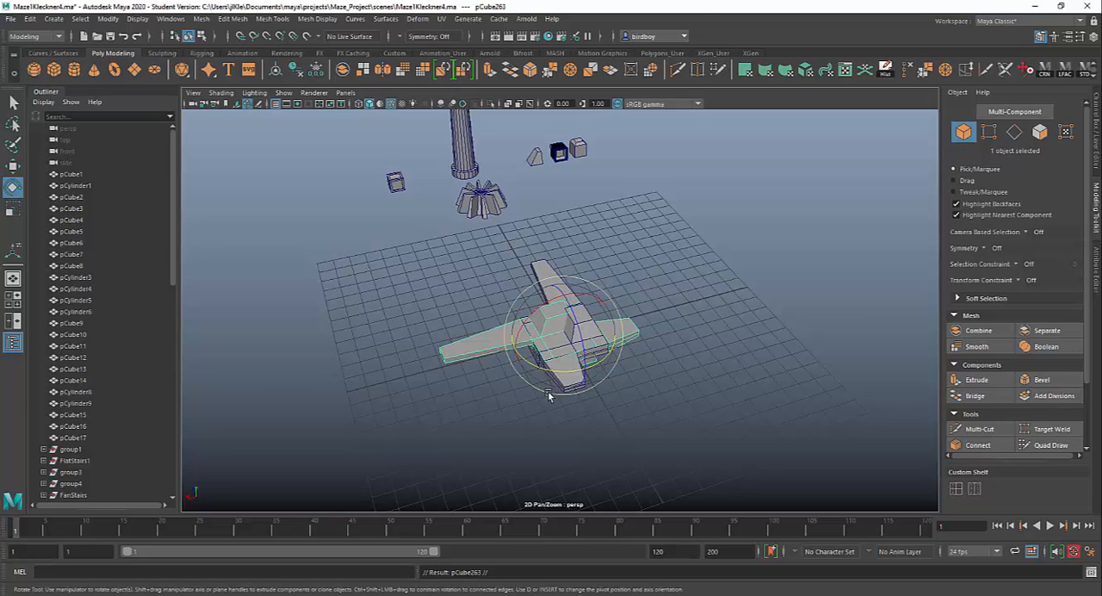
{"action": "left_click_drag", "start_coordinate": [542, 370], "coordinate": [562, 410]}
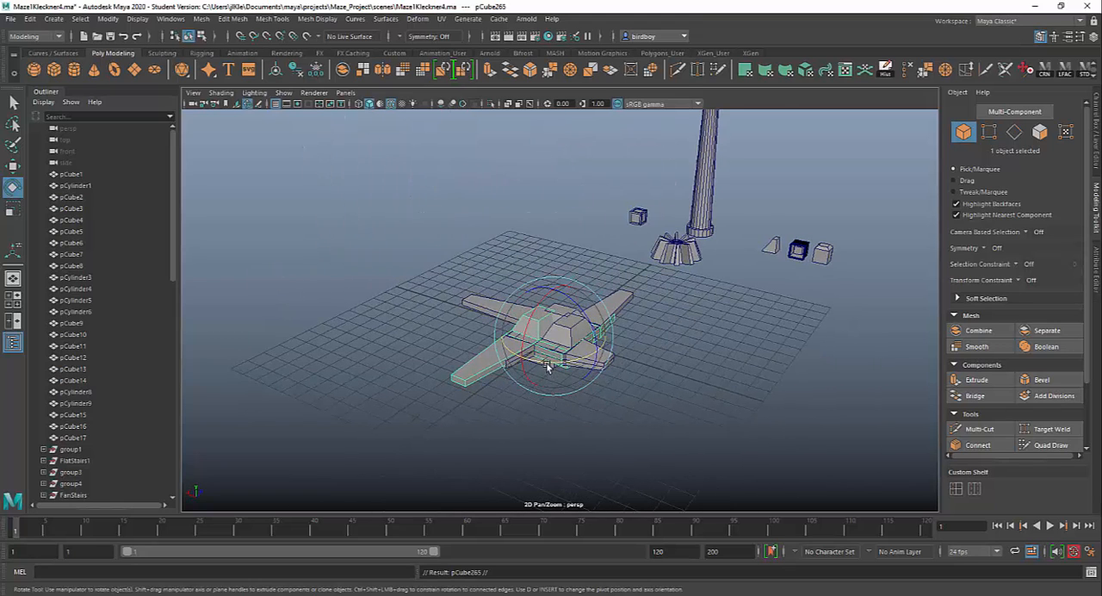
{"action": "left_click_drag", "start_coordinate": [547, 366], "coordinate": [624, 355]}
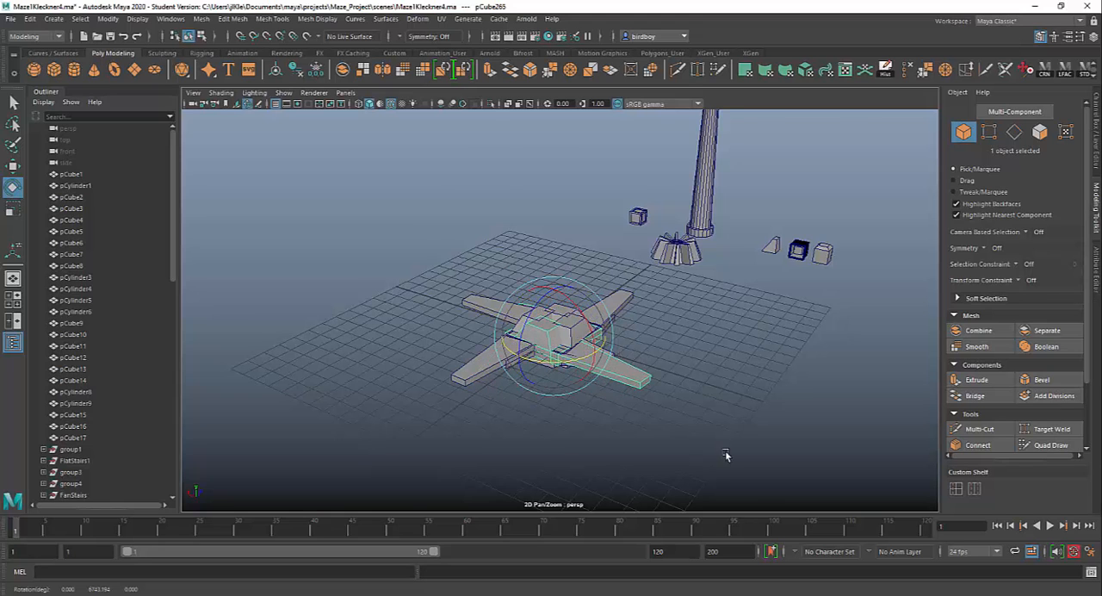
Select all five overlapping pieces of the star shape and group them.
{"action": "left_click_drag", "start_coordinate": [725, 455], "coordinate": [699, 456], "text": "alt"}
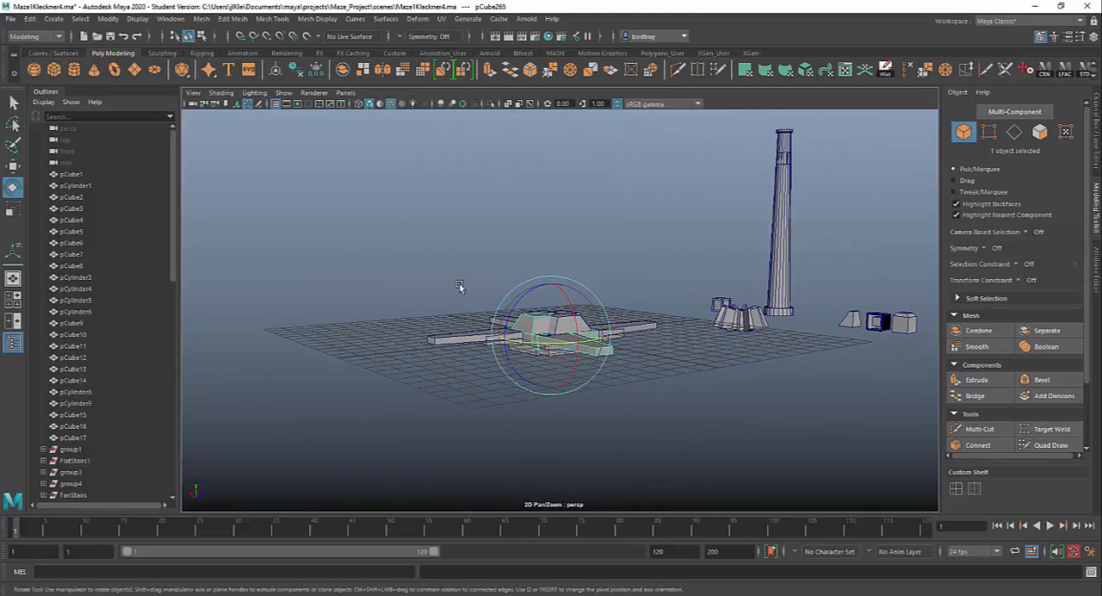
{"action": "left_click_drag", "start_coordinate": [635, 388], "coordinate": [647, 440], "text": "alt"}
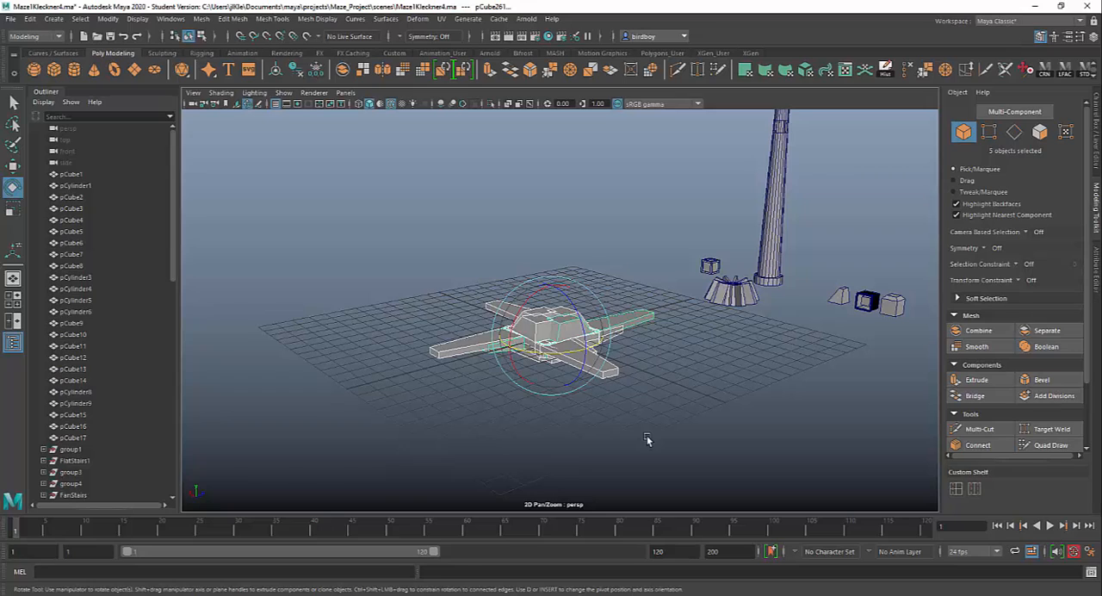
{"action": "key", "text": "ctrl+g"}
{"action": "key", "text": "w"}
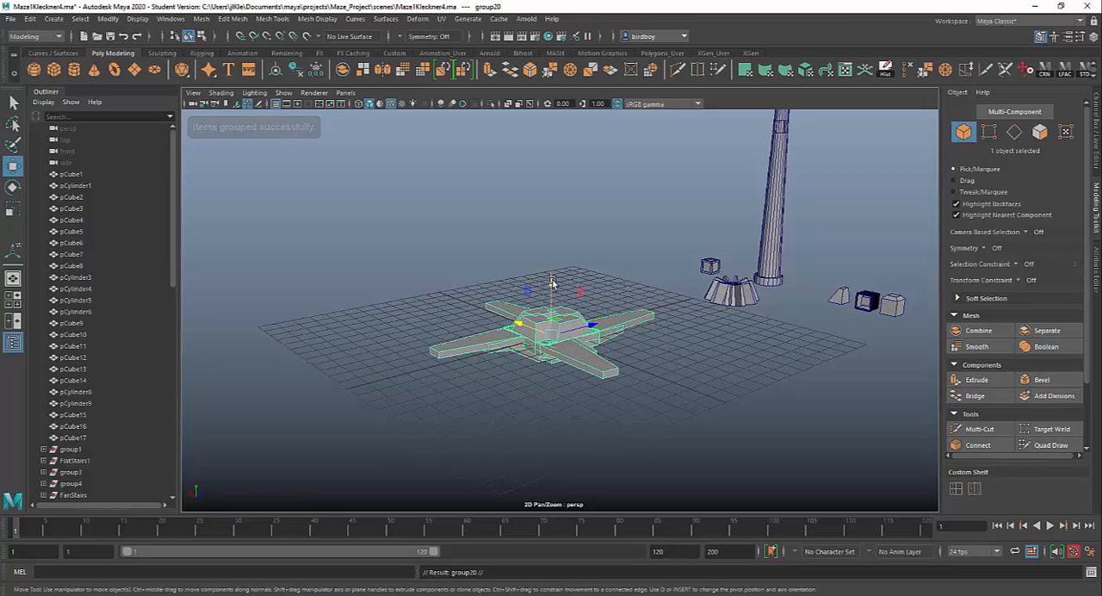
Duplicate the star group and raise the copies vertically to build a stack of three tiers.
{"action": "left_click_drag", "start_coordinate": [551, 282], "coordinate": [552, 229]}
{"action": "left_click_drag", "start_coordinate": [761, 403], "coordinate": [624, 330], "text": "alt"}
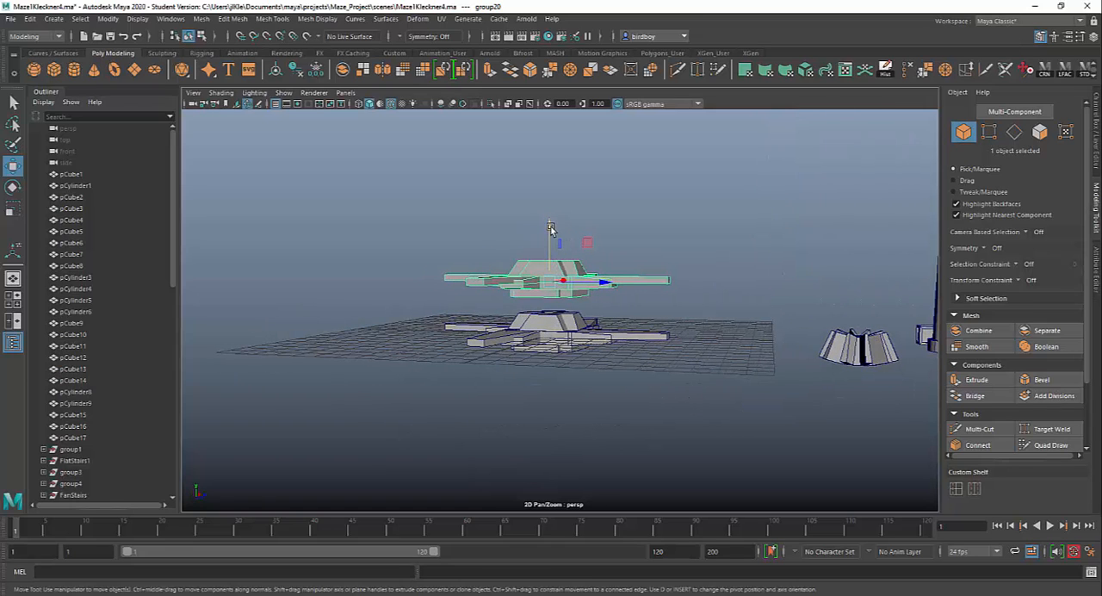
{"action": "left_click_drag", "start_coordinate": [551, 228], "coordinate": [679, 374]}
Select all the pieces of the three stacked star tiers.
{"action": "left_click_drag", "start_coordinate": [441, 161], "coordinate": [648, 386]}
{"action": "left_click_drag", "start_coordinate": [647, 386], "coordinate": [589, 312], "text": "alt"}
{"action": "right_click_drag", "start_coordinate": [612, 309], "coordinate": [773, 472], "text": "alt"}
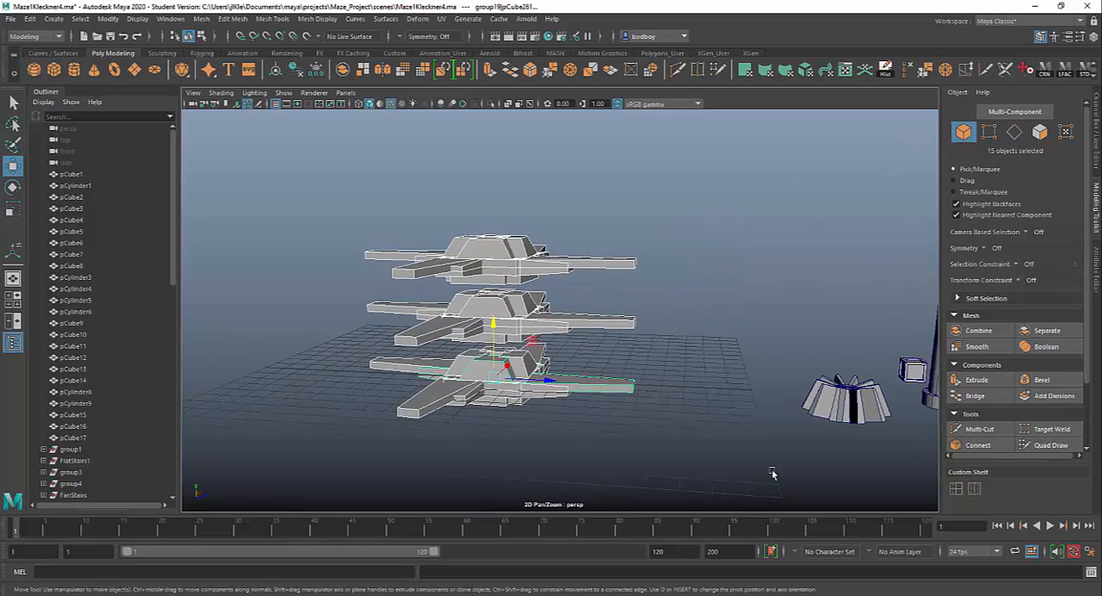
{"action": "middle_click_drag", "start_coordinate": [692, 432], "coordinate": [539, 419], "text": "alt"}
{"action": "left_click_drag", "start_coordinate": [540, 418], "coordinate": [586, 373], "text": "alt"}
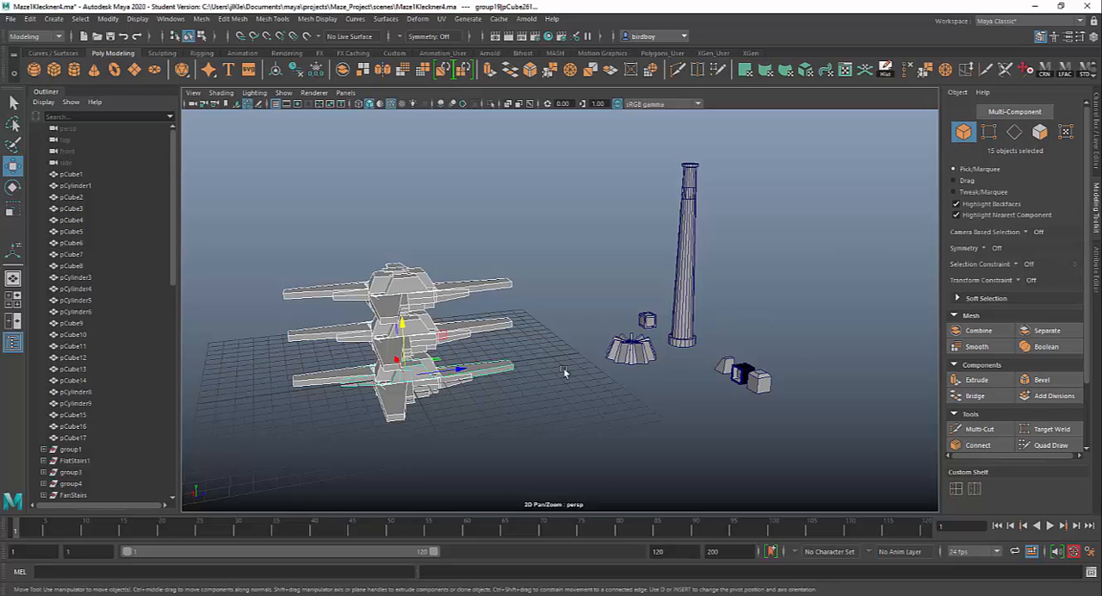
Add the tall column, finned cylinder and small cubes to the selection, assign everything to a new display layer and hide it.
{"action": "scroll", "coordinate": [563, 367], "scroll_direction": "down", "scroll_amount": 5}
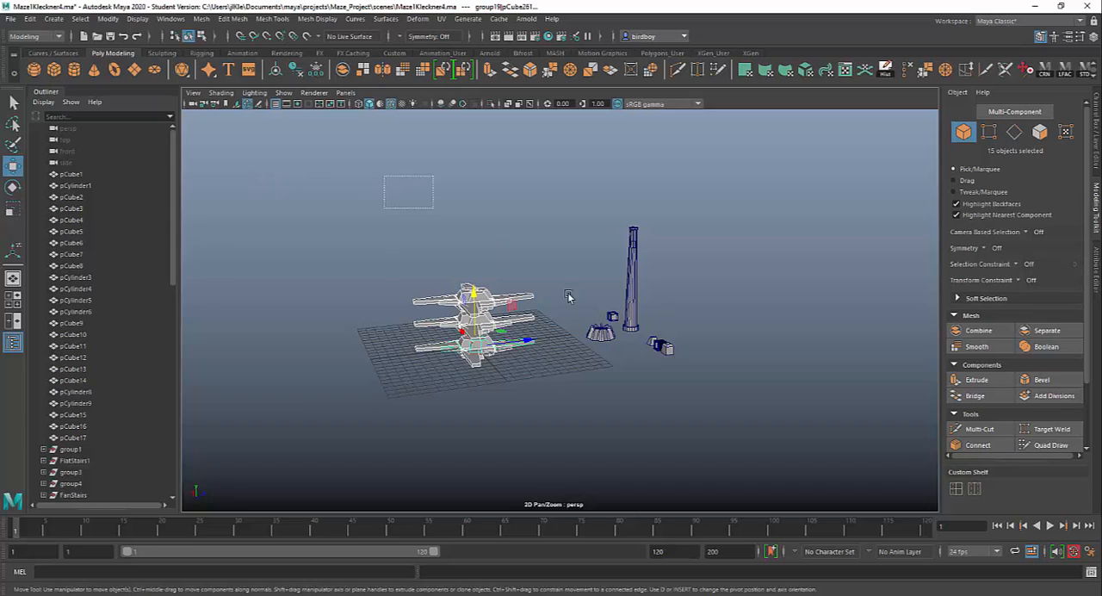
{"action": "left_click_drag", "start_coordinate": [567, 297], "coordinate": [684, 401]}
{"action": "left_click", "coordinate": [1097, 154]}
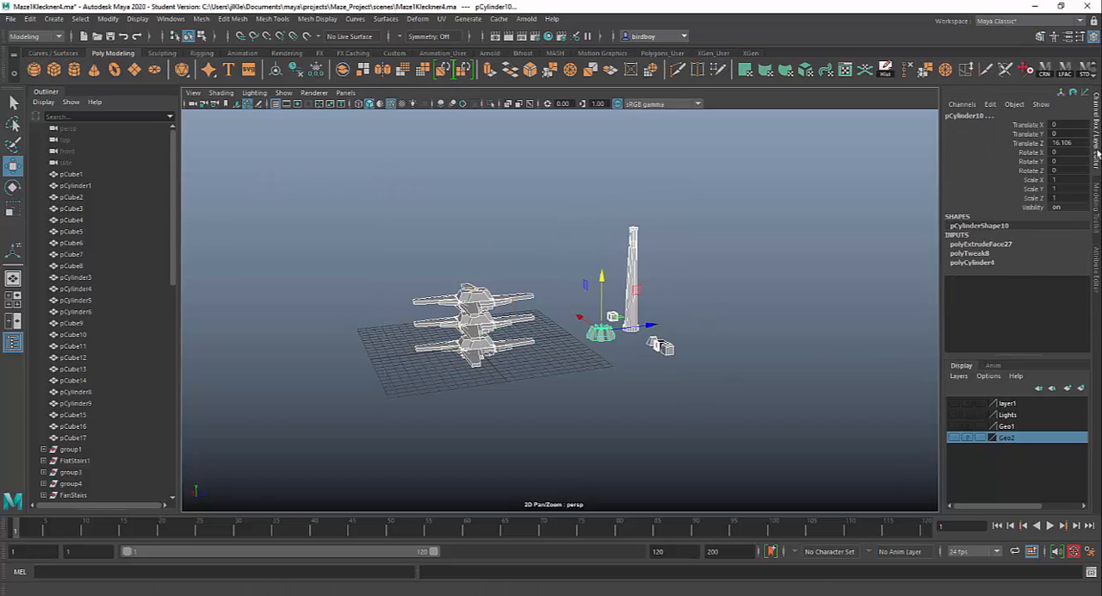
{"action": "left_click", "coordinate": [1082, 388]}
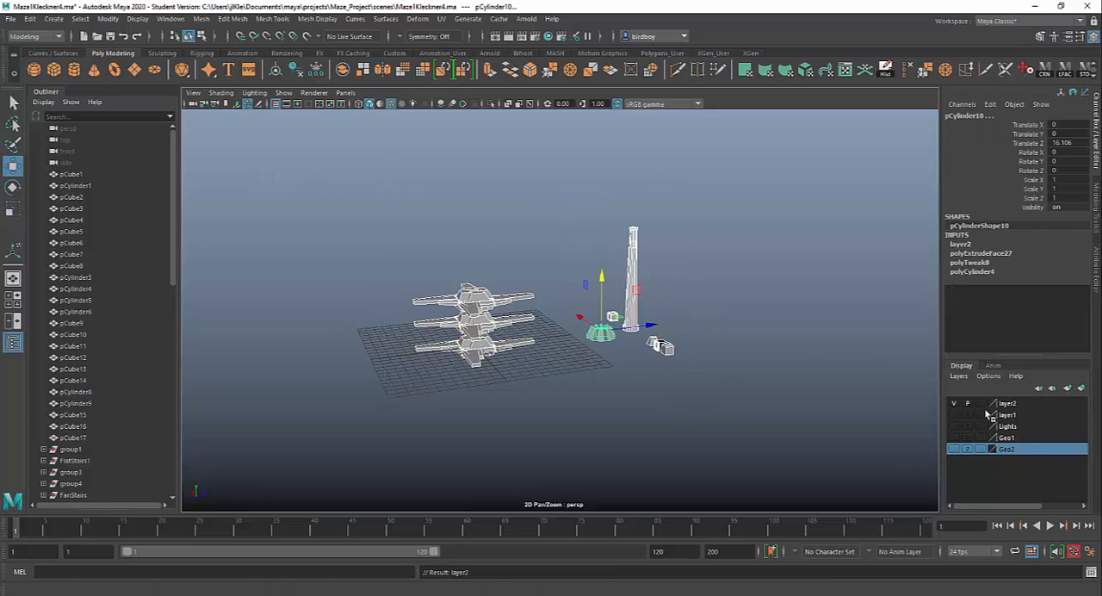
{"action": "left_click", "coordinate": [954, 403]}
Make the Geo1 and Geo2 display layers visible and bring the whole circular maze into view.
{"action": "left_click", "coordinate": [955, 449]}
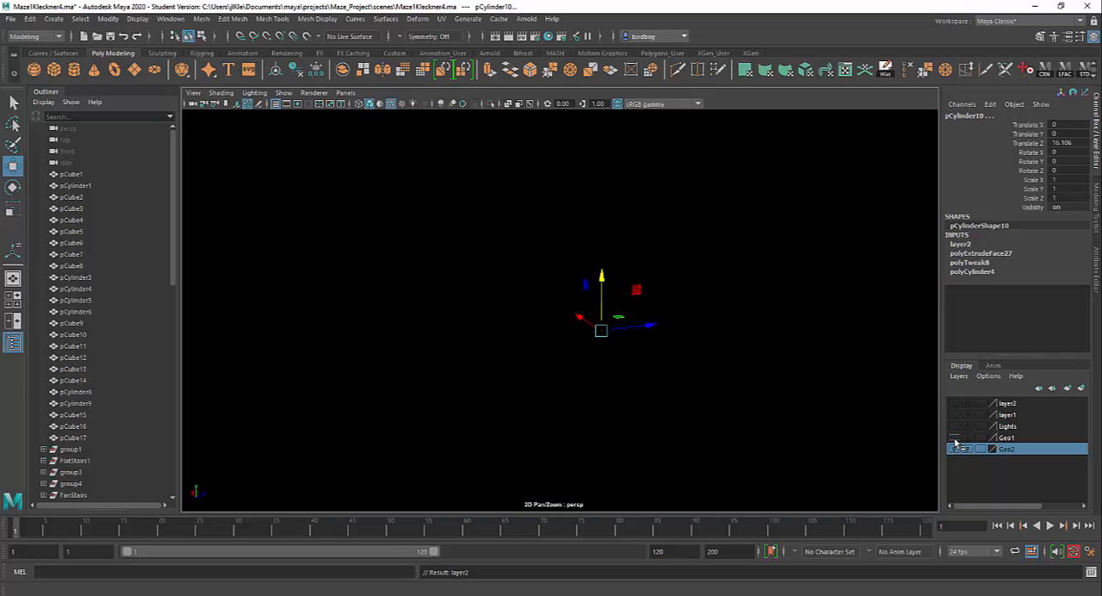
{"action": "scroll", "coordinate": [708, 388], "scroll_direction": "down", "scroll_amount": 12}
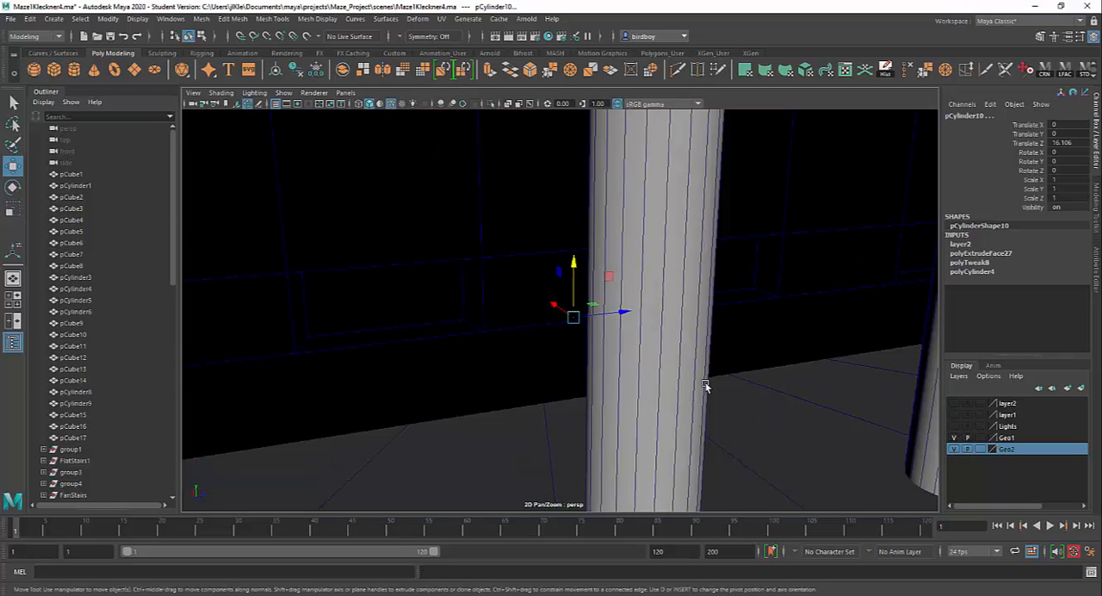
{"action": "scroll", "coordinate": [691, 375], "scroll_direction": "up", "scroll_amount": 5}
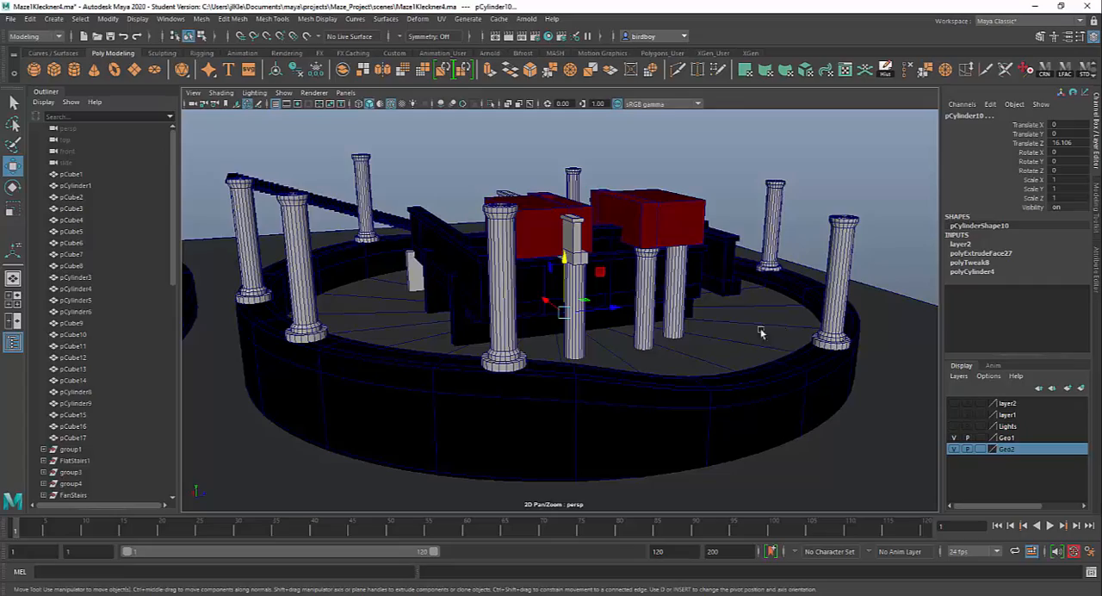
{"action": "left_click_drag", "start_coordinate": [761, 333], "coordinate": [593, 315], "text": "alt"}
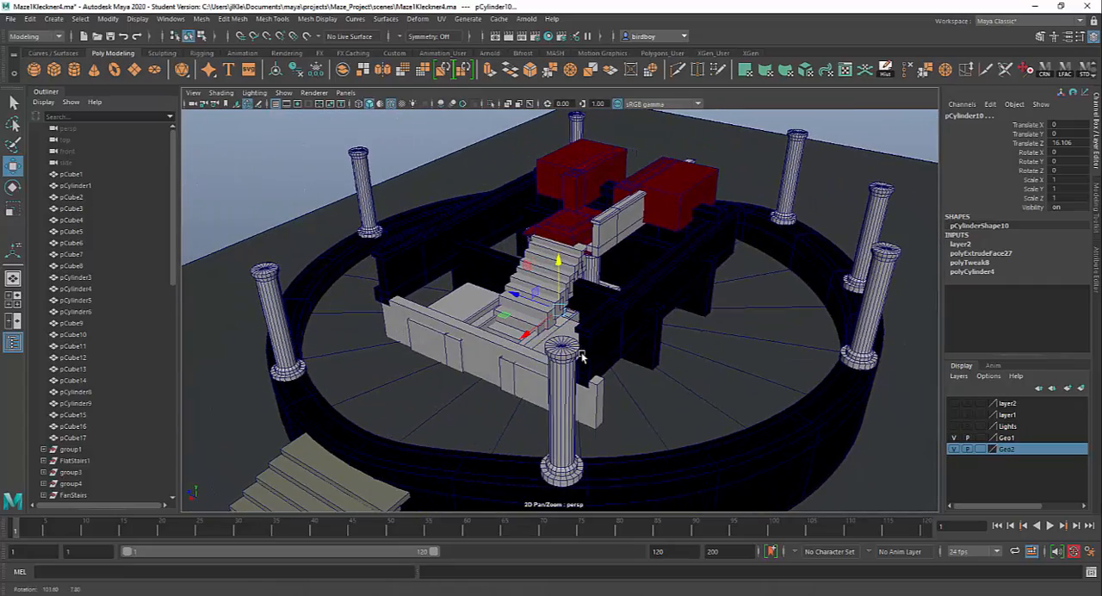
Select the long ledged wall piece above the stairs and isolate it in the viewport.
{"action": "left_click", "coordinate": [611, 244]}
{"action": "key", "text": "f"}
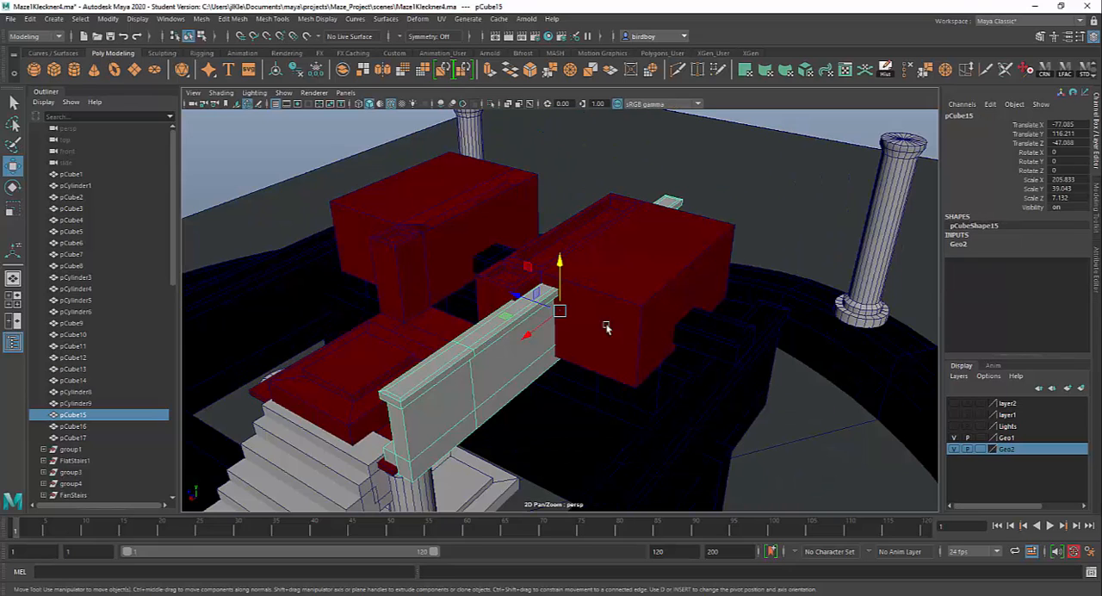
{"action": "left_click", "coordinate": [491, 103]}
Examine the isolated wall's top cap, base ledge and end profile from several sides, with the Modeling Toolkit shown.
{"action": "left_click_drag", "start_coordinate": [498, 340], "coordinate": [684, 359], "text": "alt"}
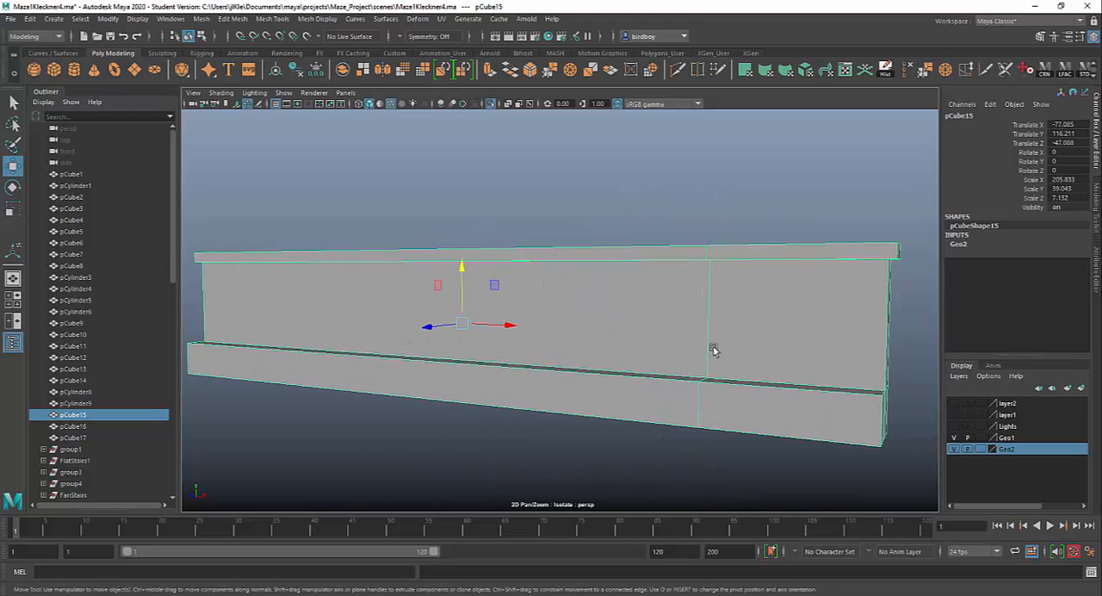
{"action": "left_click_drag", "start_coordinate": [408, 397], "coordinate": [383, 406], "text": "alt"}
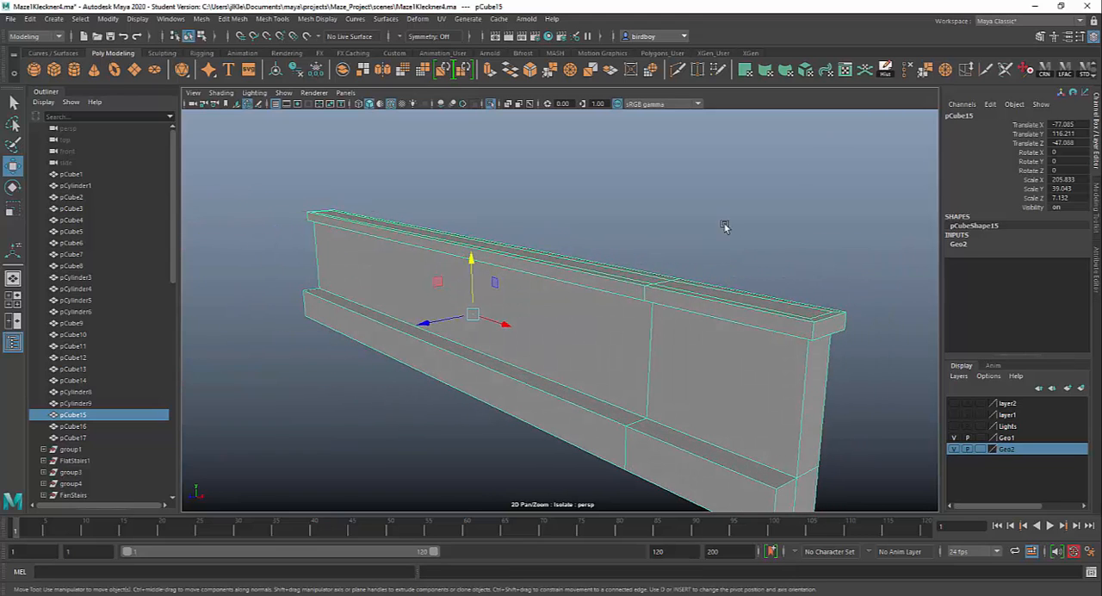
{"action": "left_click", "coordinate": [1041, 39]}
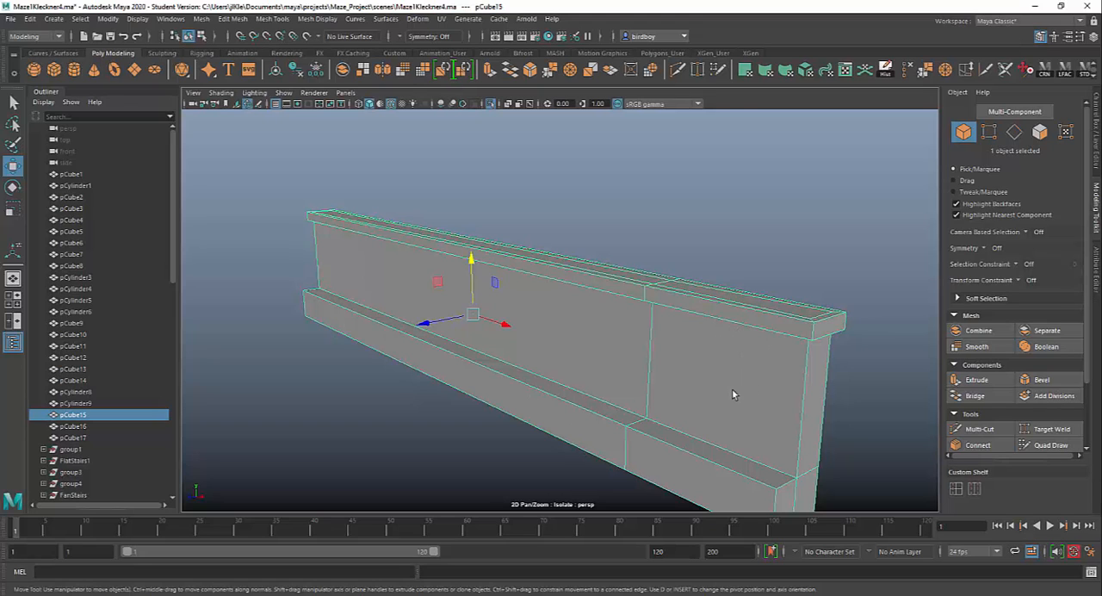
{"action": "left_click_drag", "start_coordinate": [732, 394], "coordinate": [827, 332], "text": "alt"}
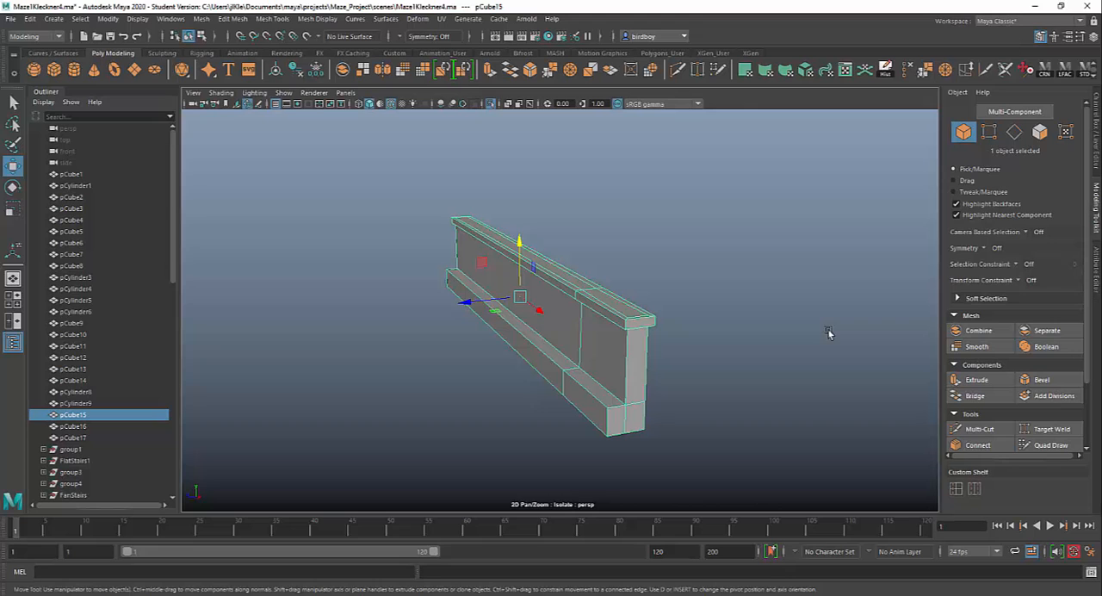
{"action": "left_click_drag", "start_coordinate": [484, 286], "coordinate": [681, 322], "text": "alt"}
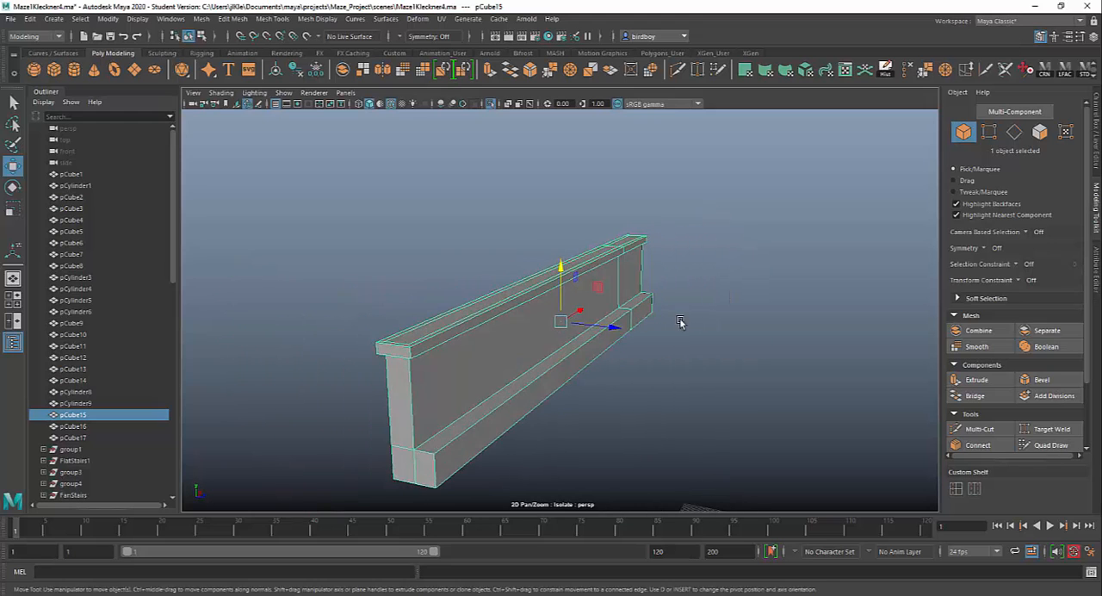
{"action": "middle_click_drag", "start_coordinate": [611, 348], "coordinate": [671, 283], "text": "alt"}
{"action": "right_click_drag", "start_coordinate": [671, 283], "coordinate": [739, 410], "text": "alt"}
{"action": "middle_click_drag", "start_coordinate": [687, 357], "coordinate": [698, 410], "text": "alt"}
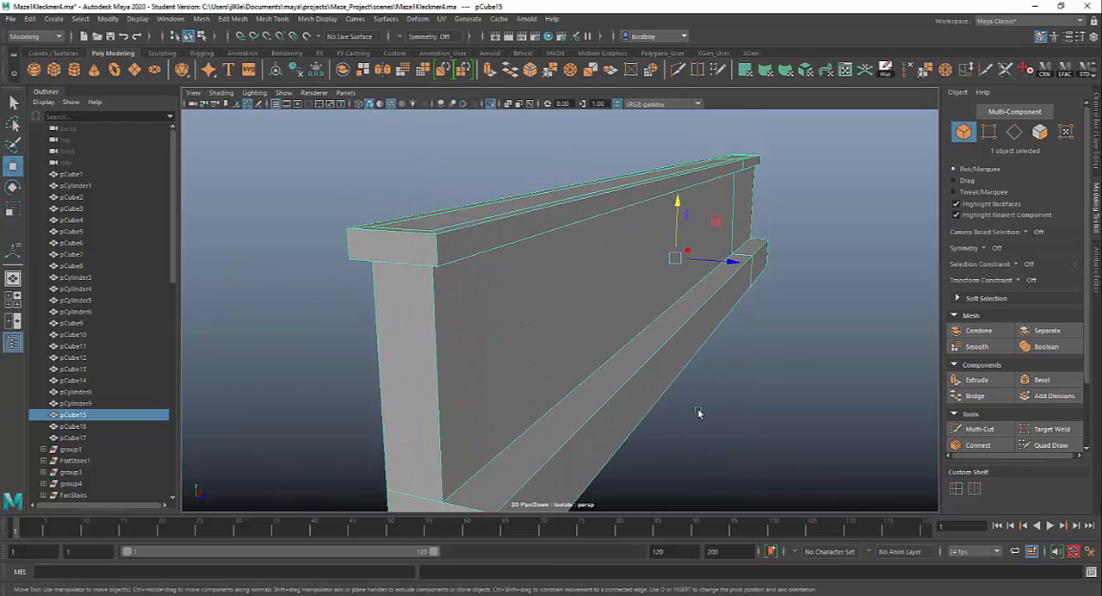
{"action": "right_click_drag", "start_coordinate": [698, 411], "coordinate": [571, 329], "text": "alt"}
{"action": "mouse_move", "coordinate": [571, 330]}
{"action": "left_mouse_down", "text": "alt"}
{"action": "mouse_move", "coordinate": [617, 325]}
{"action": "mouse_move", "coordinate": [524, 339]}
{"action": "mouse_move", "coordinate": [582, 353]}
{"action": "mouse_move", "coordinate": [586, 335]}
{"action": "left_mouse_up", "text": "alt"}
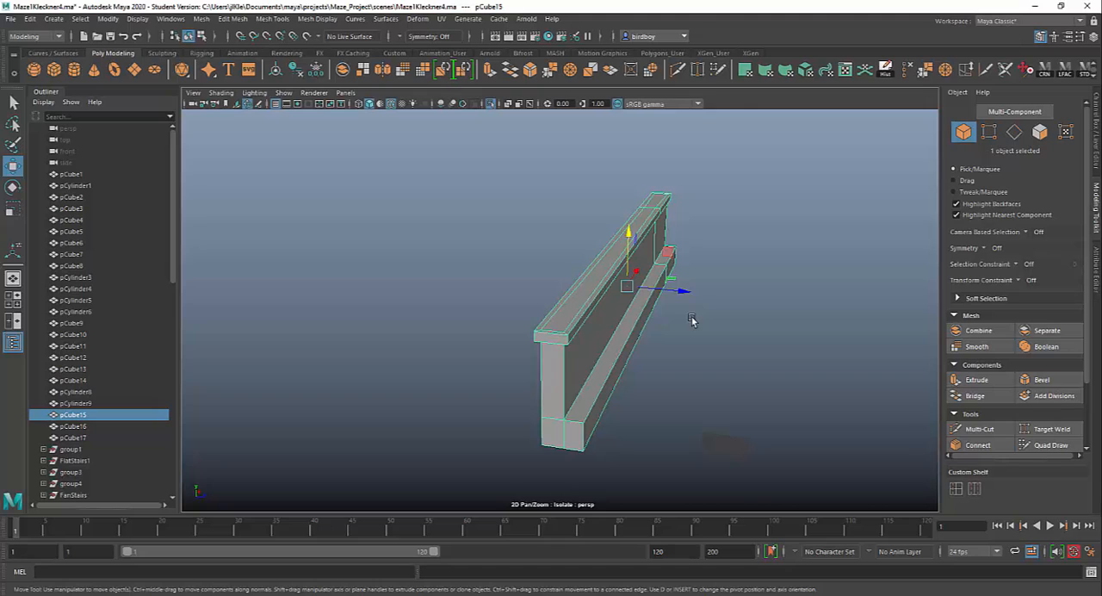
{"action": "left_click_drag", "start_coordinate": [697, 319], "coordinate": [299, 224], "text": "alt"}
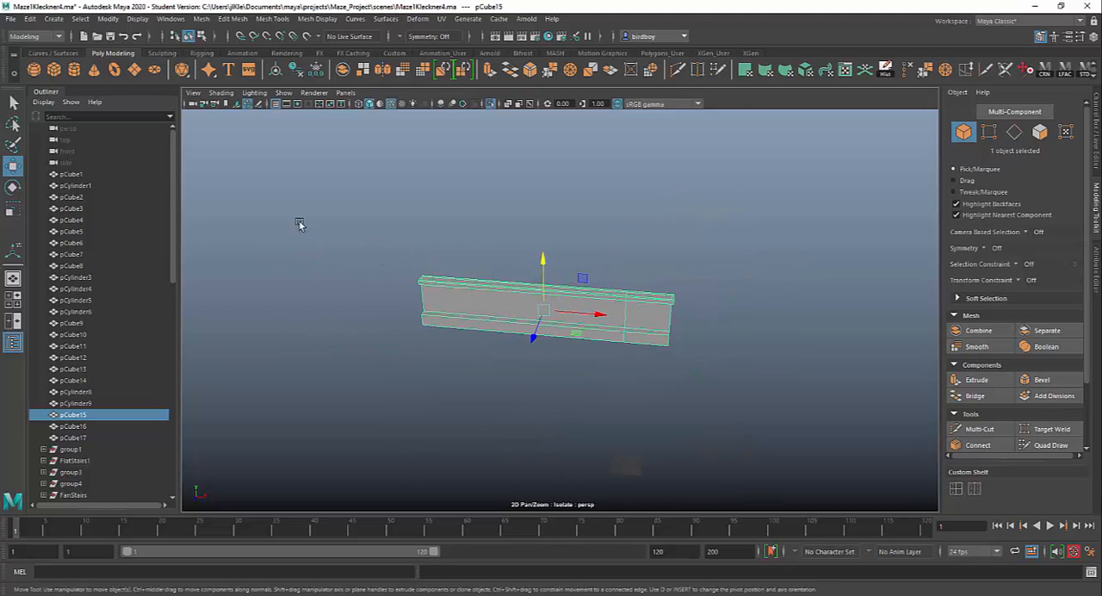
Create a polygon sphere at the origin and frame it in the view.
{"action": "left_click", "coordinate": [34, 69]}
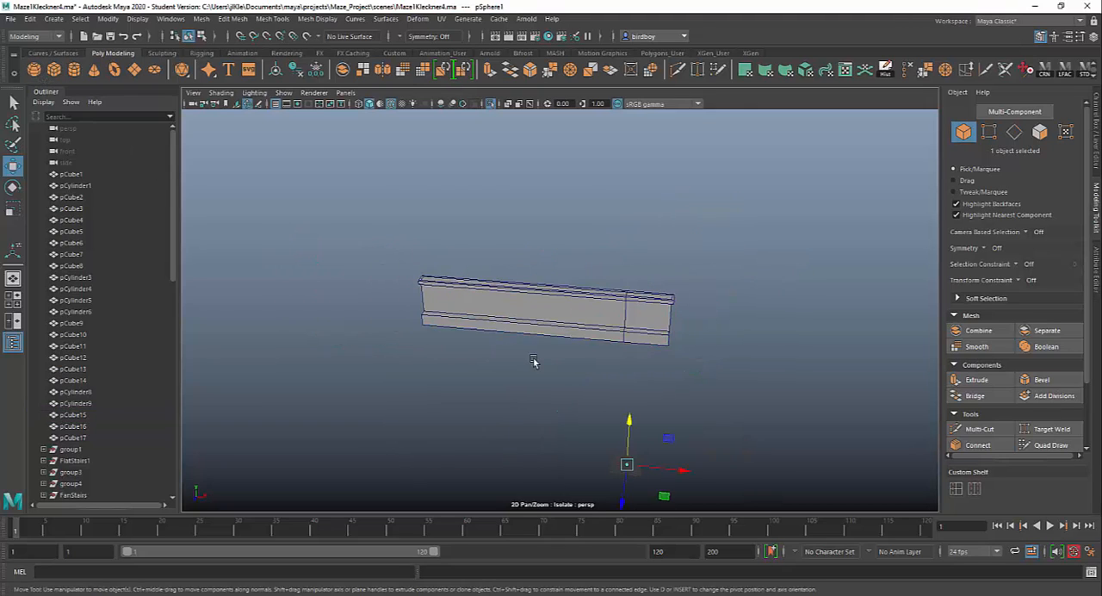
{"action": "key", "text": "f"}
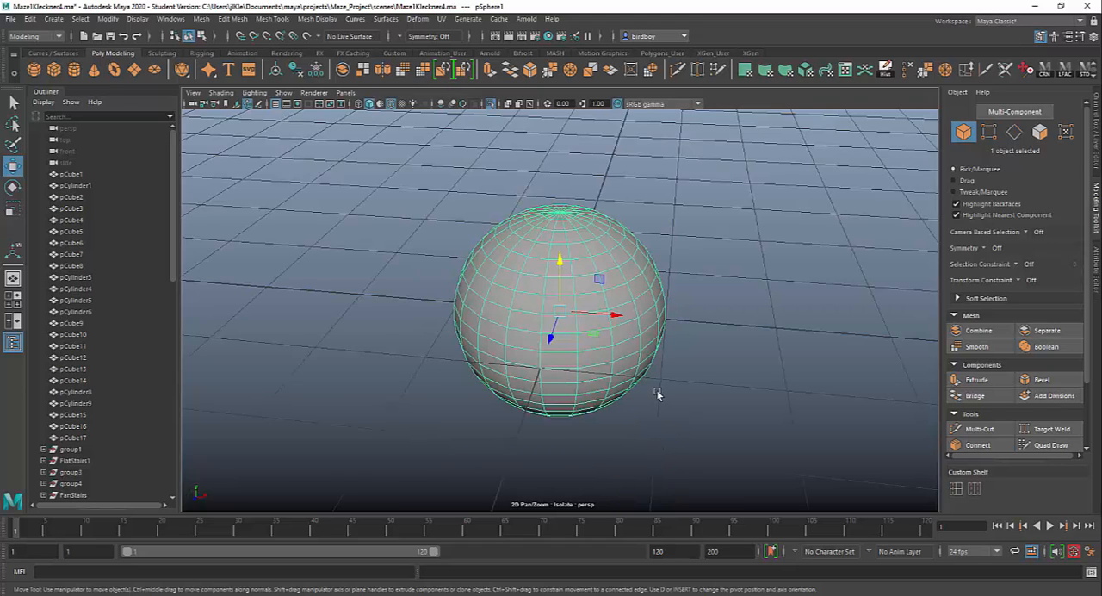
{"action": "scroll", "coordinate": [548, 307], "scroll_direction": "down", "scroll_amount": 5}
{"action": "left_click_drag", "start_coordinate": [548, 307], "coordinate": [499, 309], "text": "alt"}
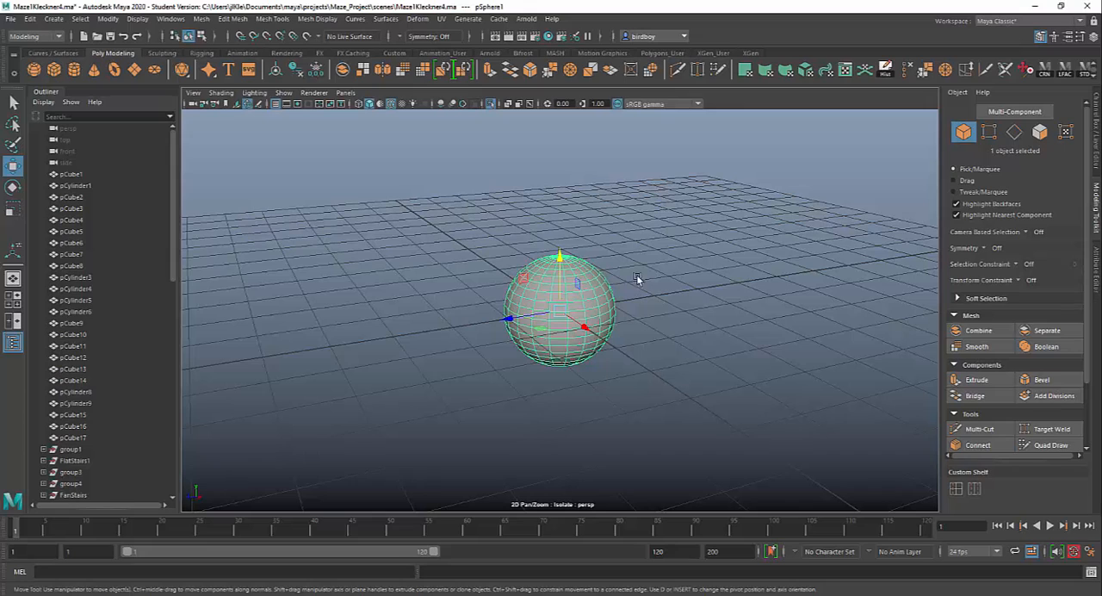
Select all faces of the sphere and extrude them with Keep Faces Together off.
{"action": "left_click", "coordinate": [1040, 132]}
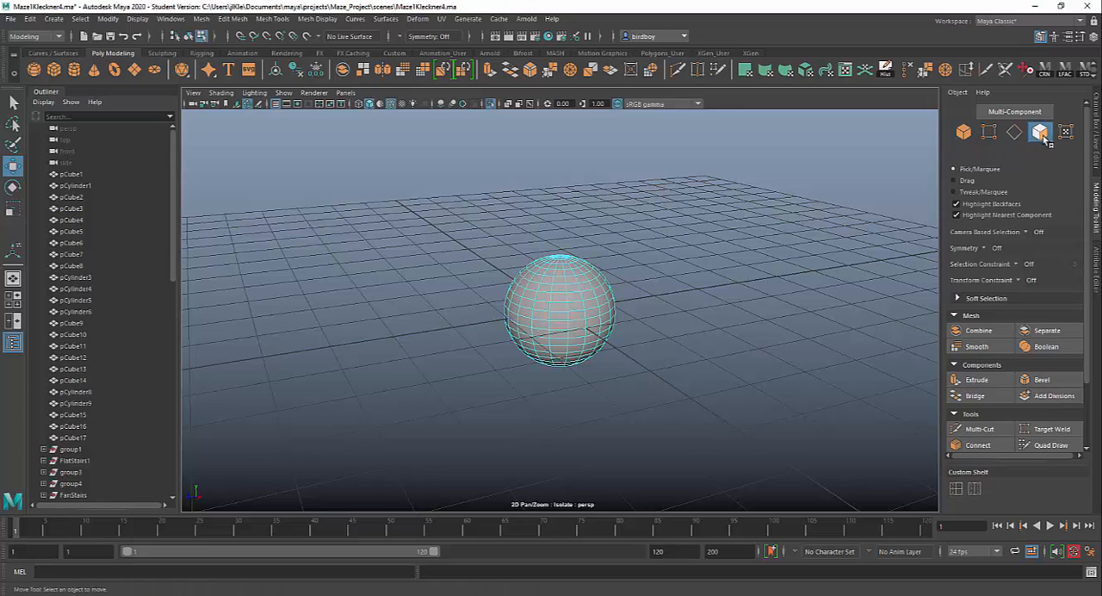
{"action": "left_click_drag", "start_coordinate": [447, 201], "coordinate": [700, 421]}
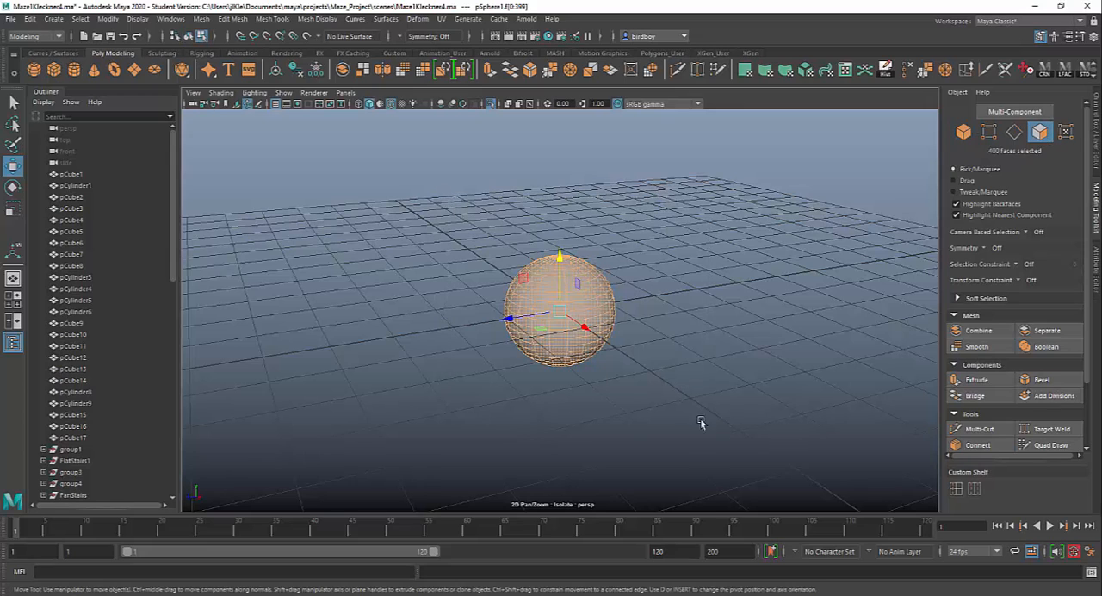
{"action": "left_click", "coordinate": [976, 379]}
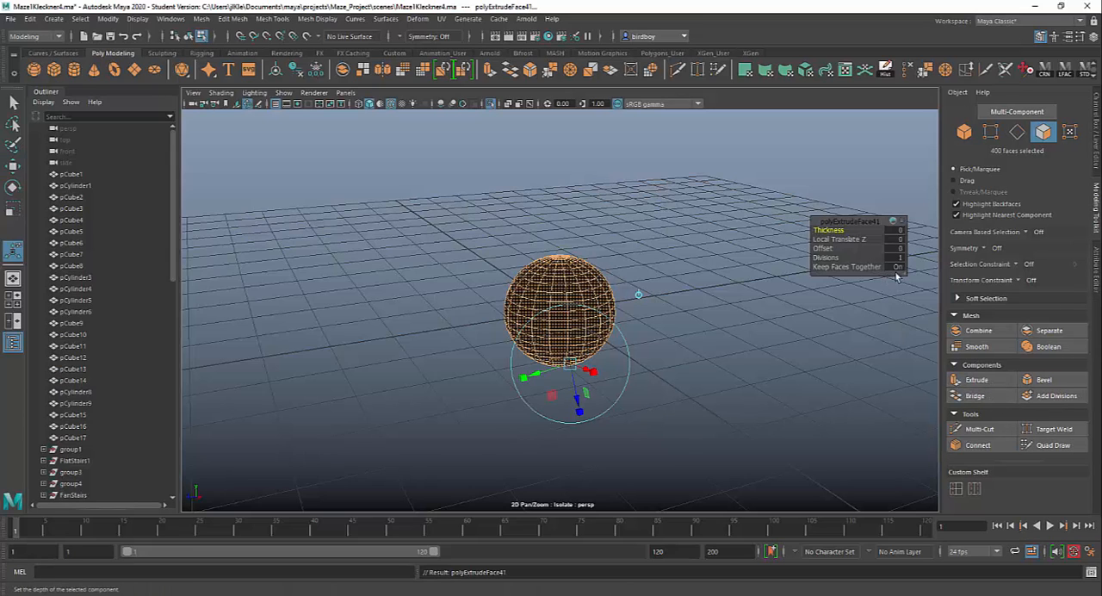
{"action": "left_click", "coordinate": [899, 267]}
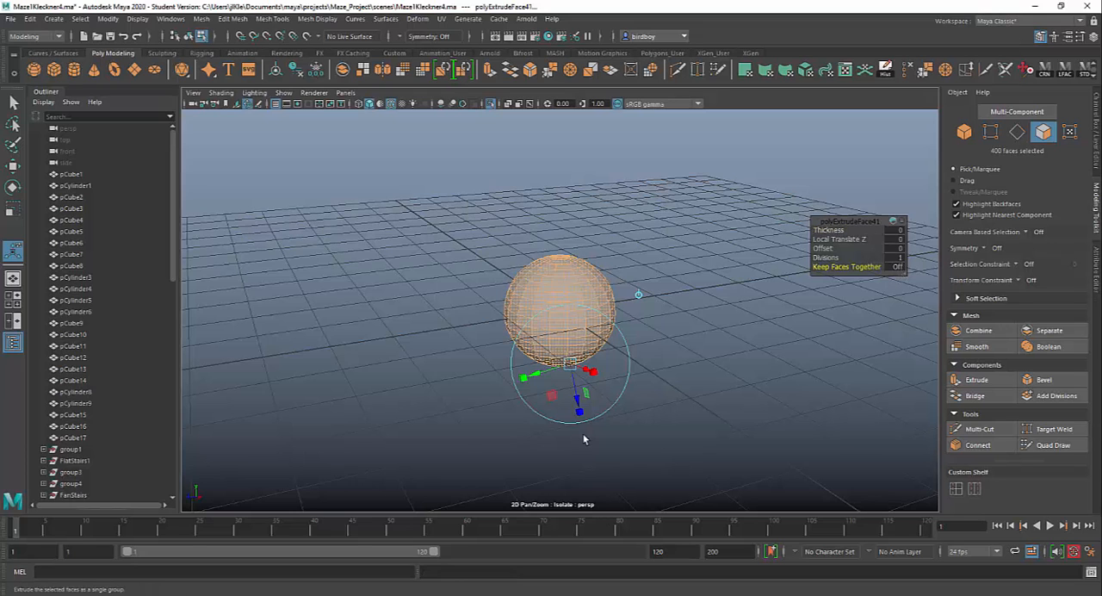
Pull the extruded sphere faces outward into separate spikes, to a Local Translate Z of about 2.819.
{"action": "left_click_drag", "start_coordinate": [577, 404], "coordinate": [610, 505]}
{"action": "left_click_drag", "start_coordinate": [694, 425], "coordinate": [769, 423], "text": "alt"}
{"action": "right_click_drag", "start_coordinate": [769, 422], "coordinate": [662, 406], "text": "alt"}
{"action": "left_click_drag", "start_coordinate": [663, 407], "coordinate": [604, 394], "text": "alt"}
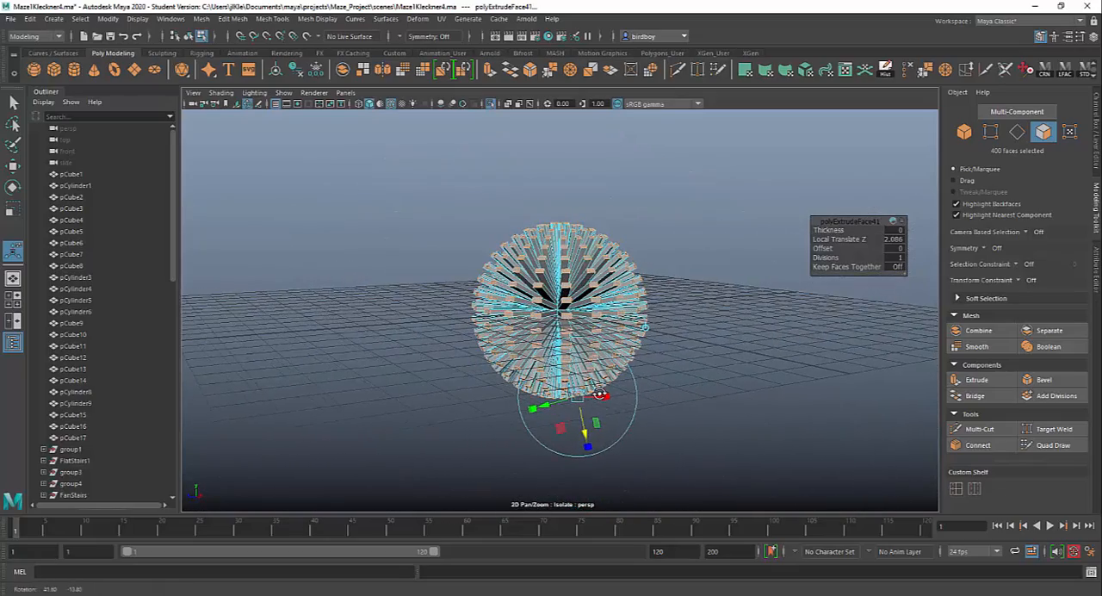
{"action": "left_click_drag", "start_coordinate": [585, 435], "coordinate": [586, 439]}
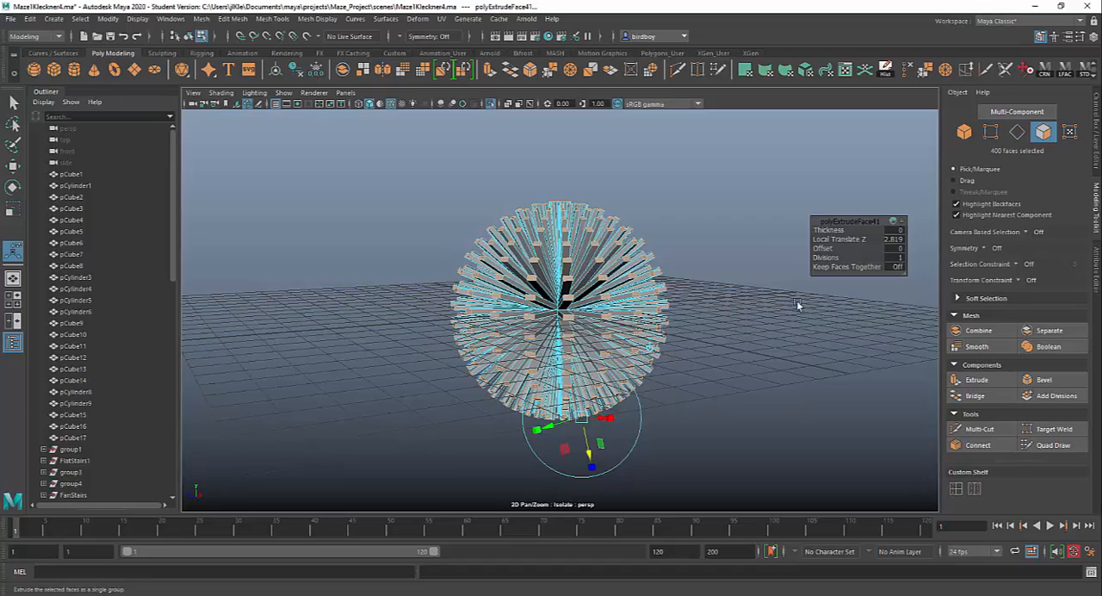
Increase the spike extrusion's thickness to 2.9 and return to object selection mode.
{"action": "left_click_drag", "start_coordinate": [780, 365], "coordinate": [730, 348], "text": "alt"}
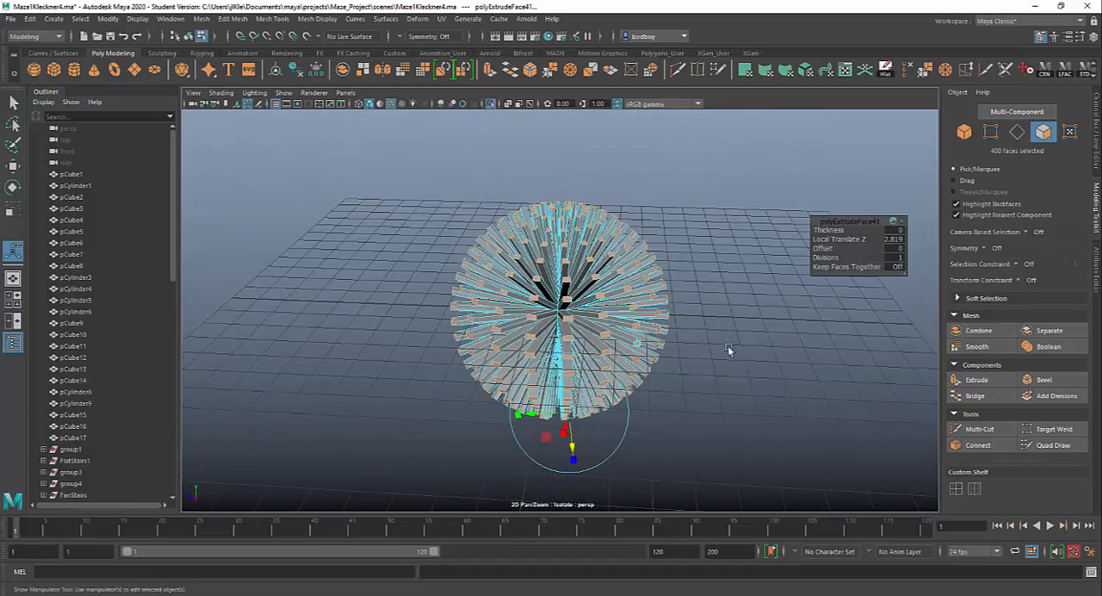
{"action": "mouse_move", "coordinate": [827, 229]}
{"action": "left_mouse_down"}
{"action": "mouse_move", "coordinate": [844, 232]}
{"action": "mouse_move", "coordinate": [826, 248]}
{"action": "left_mouse_up"}
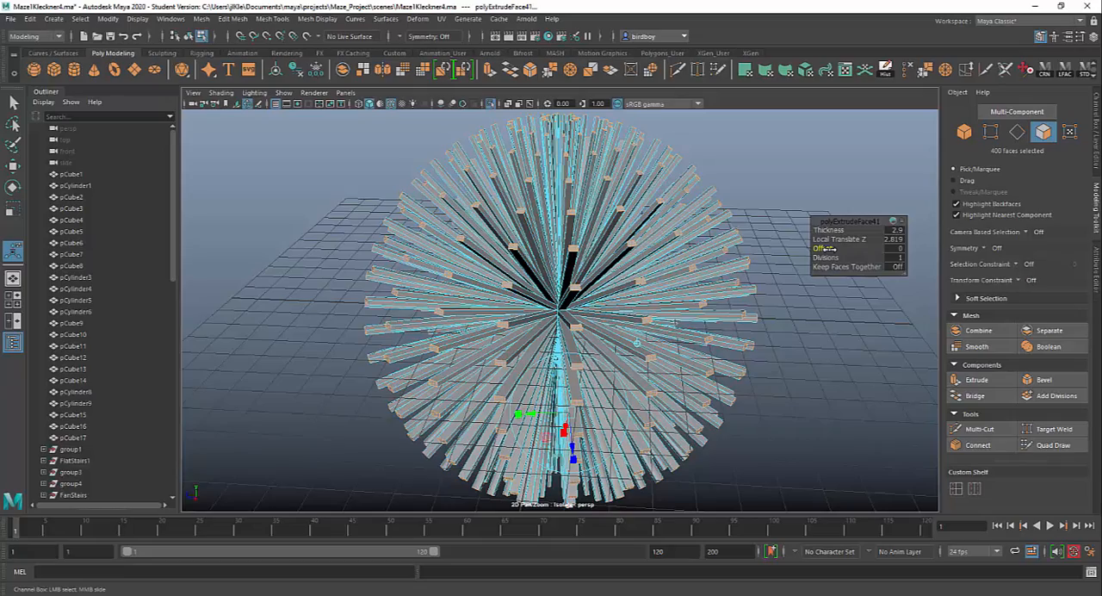
{"action": "left_click_drag", "start_coordinate": [752, 440], "coordinate": [597, 359], "text": "alt"}
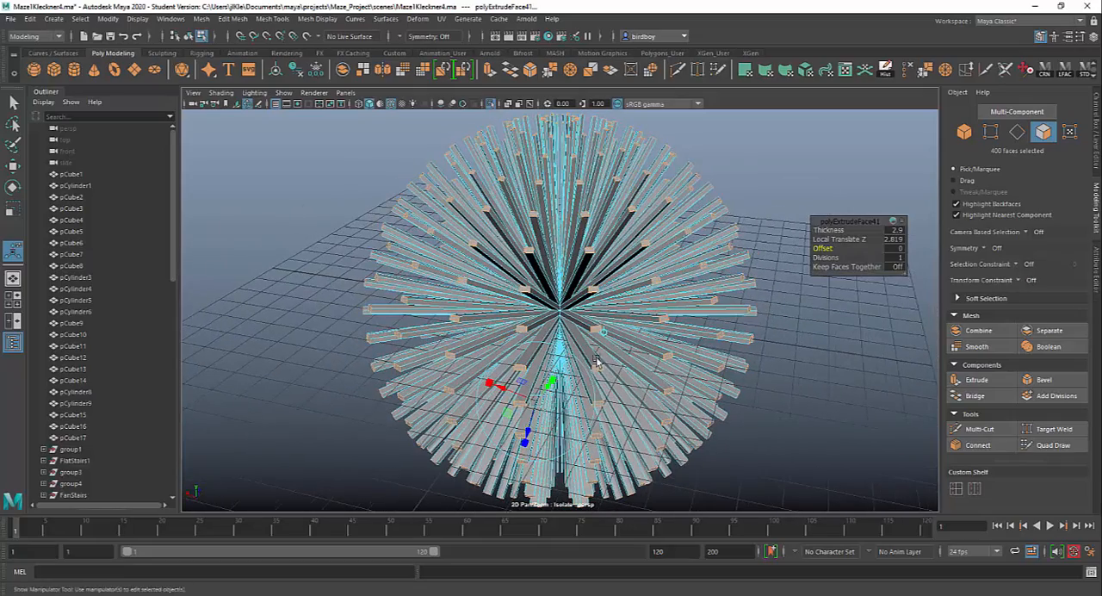
{"action": "left_click", "coordinate": [964, 134]}
{"action": "scroll", "coordinate": [646, 407], "scroll_direction": "down", "scroll_amount": 5}
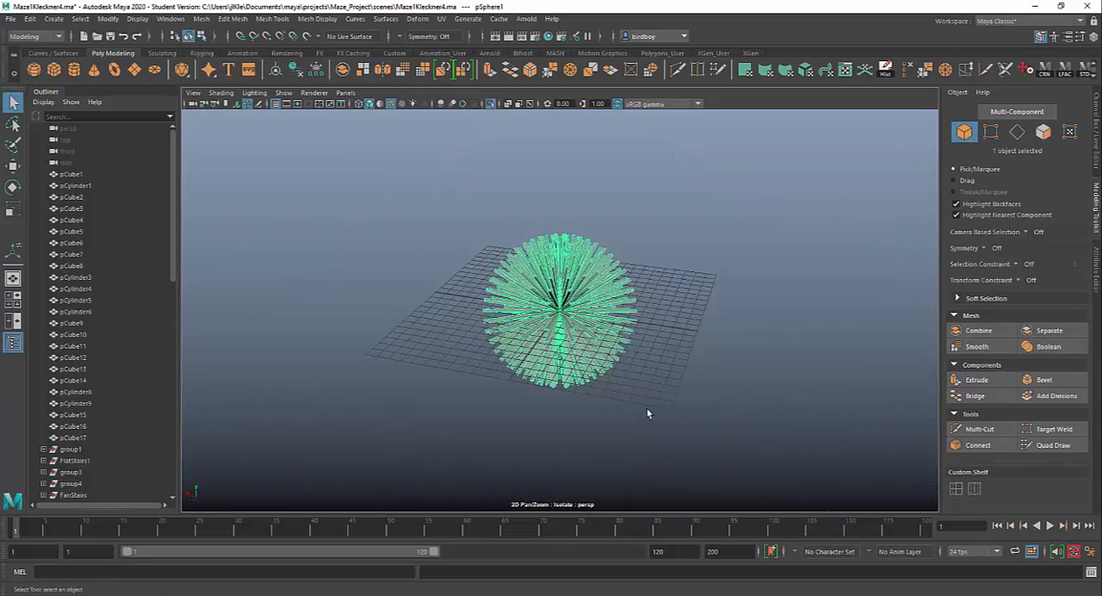